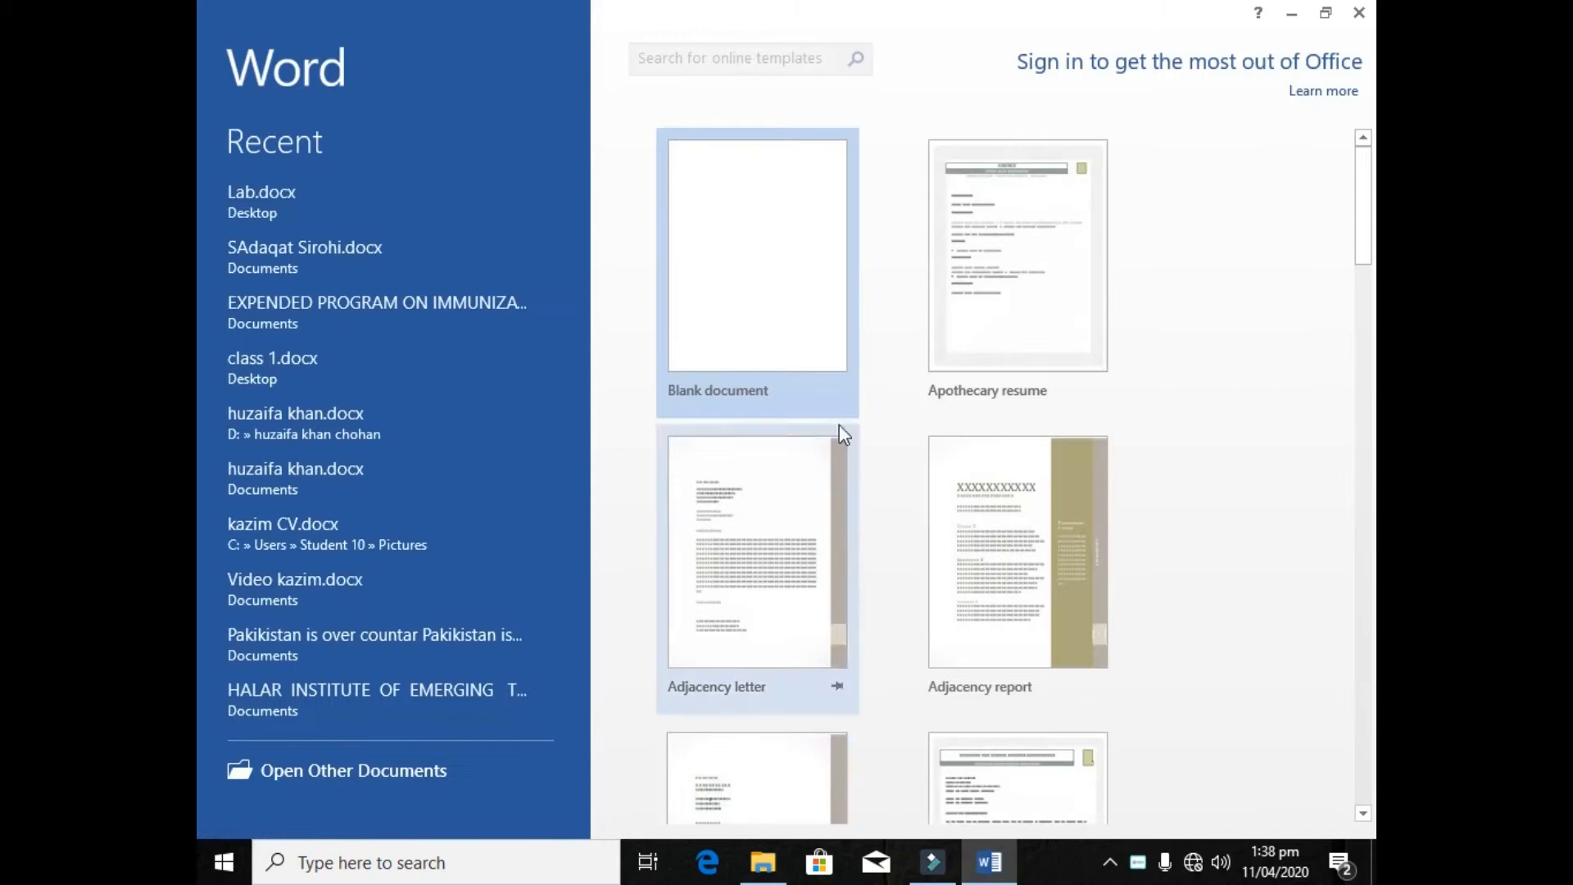
- Create a new blank document and dismiss the activation wizard
{"action": "left_click", "coordinate": [794, 302]}
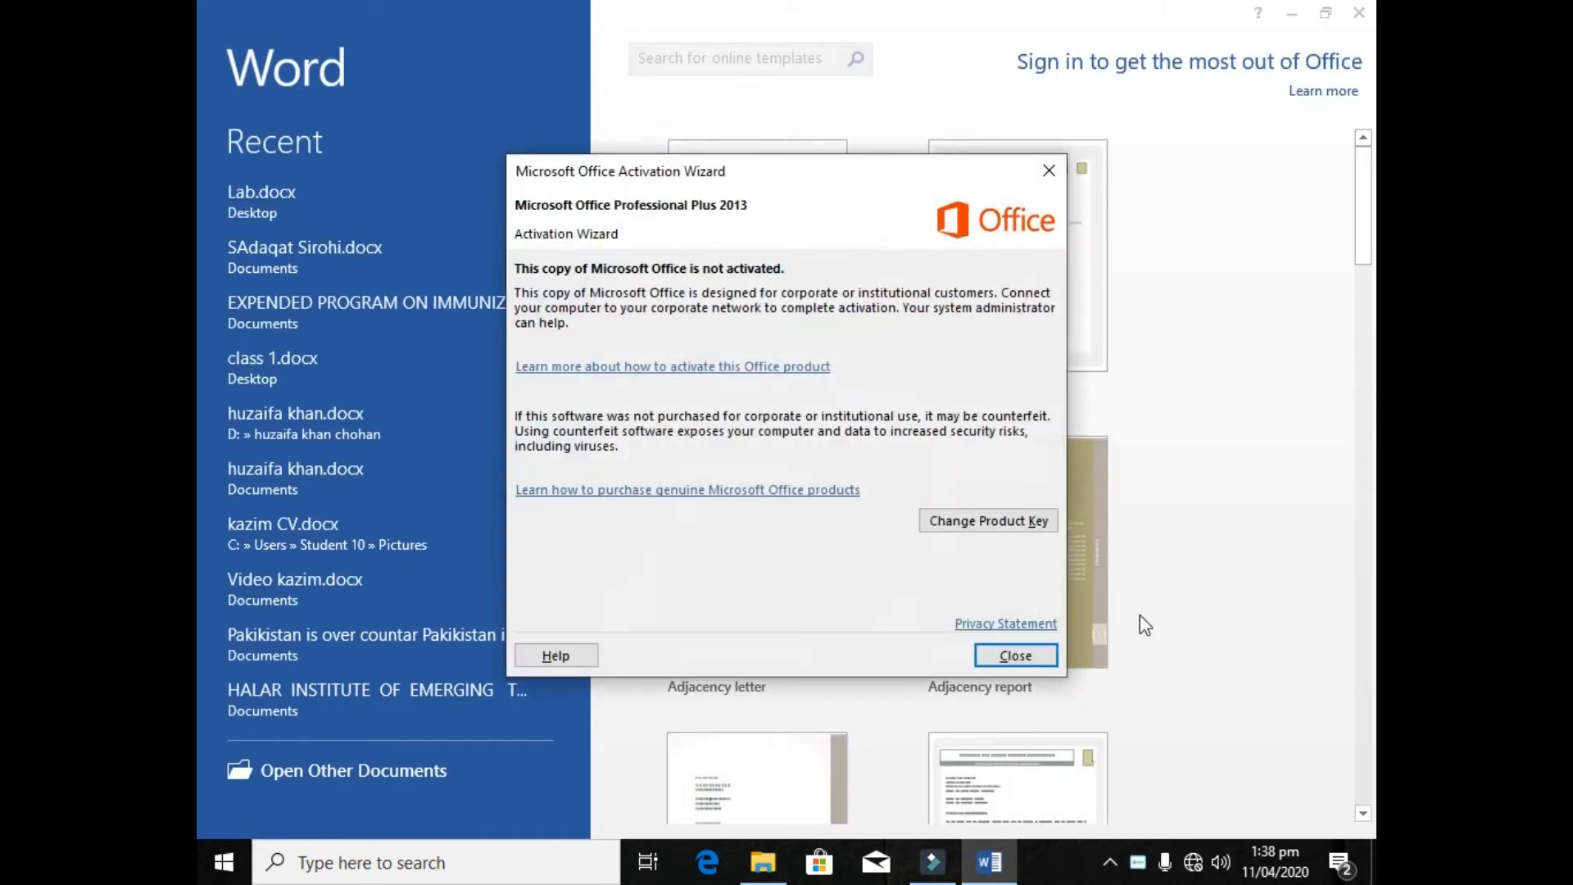
{"action": "left_click", "coordinate": [1014, 655]}
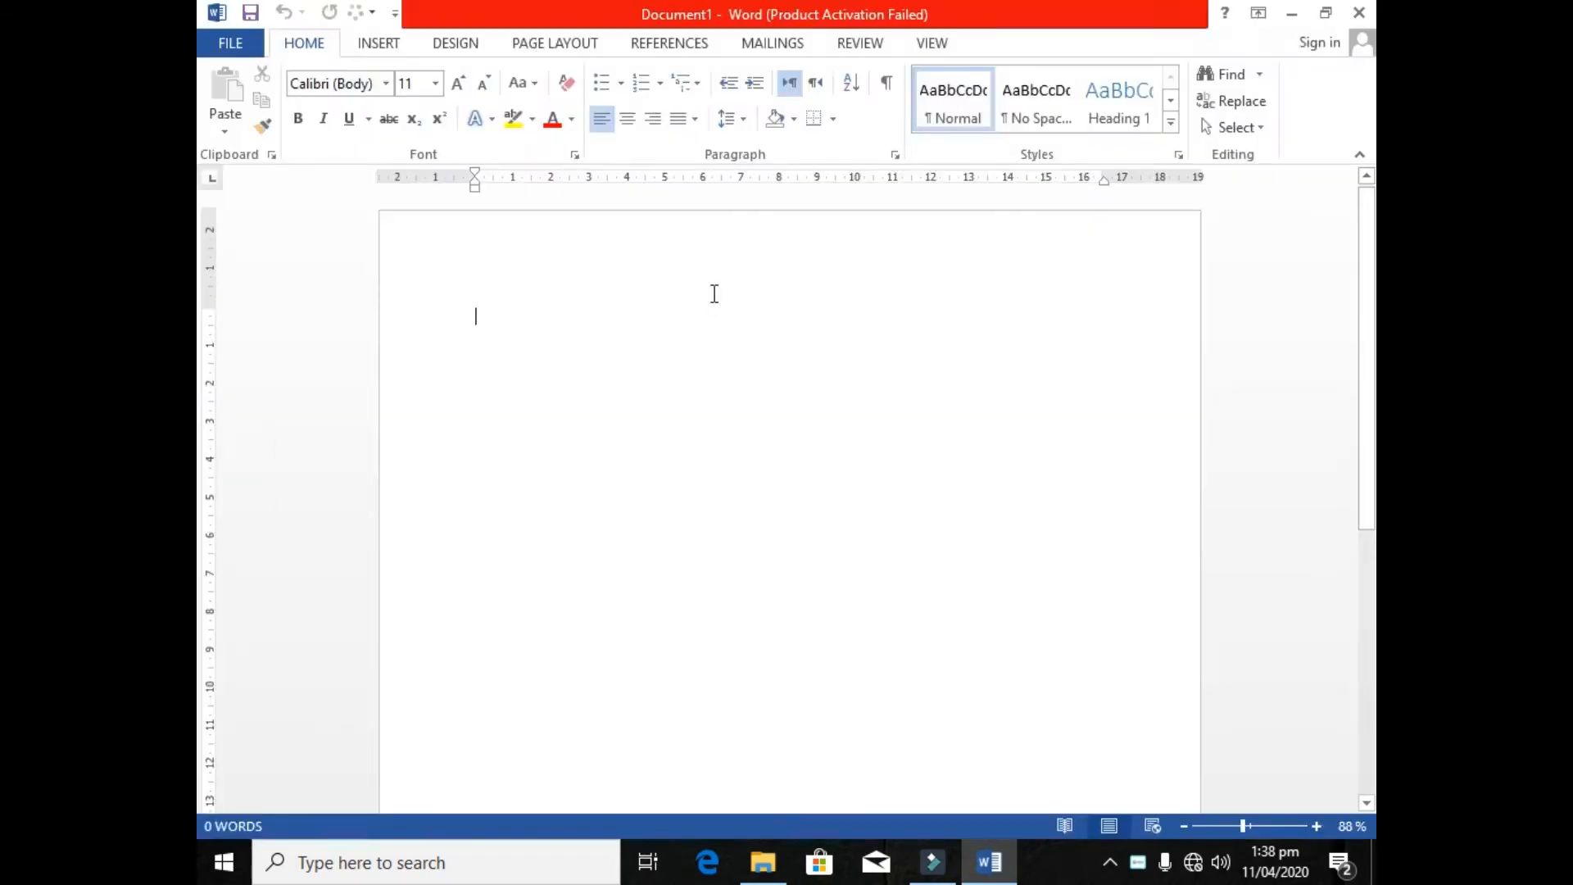
{"action": "left_click", "coordinate": [381, 49]}
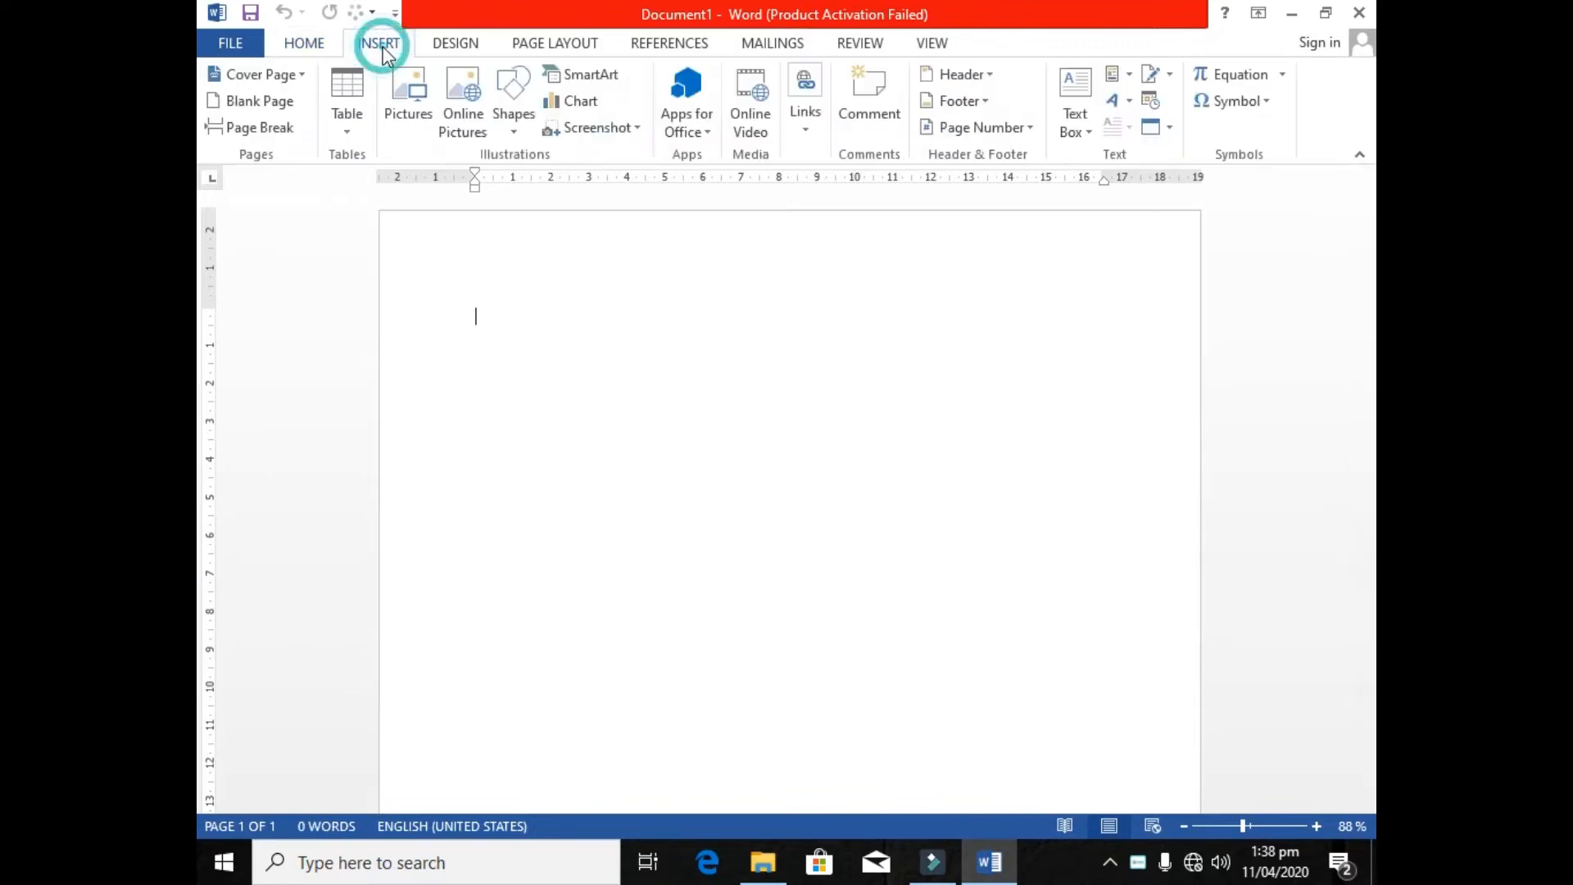
{"action": "left_click", "coordinate": [566, 100]}
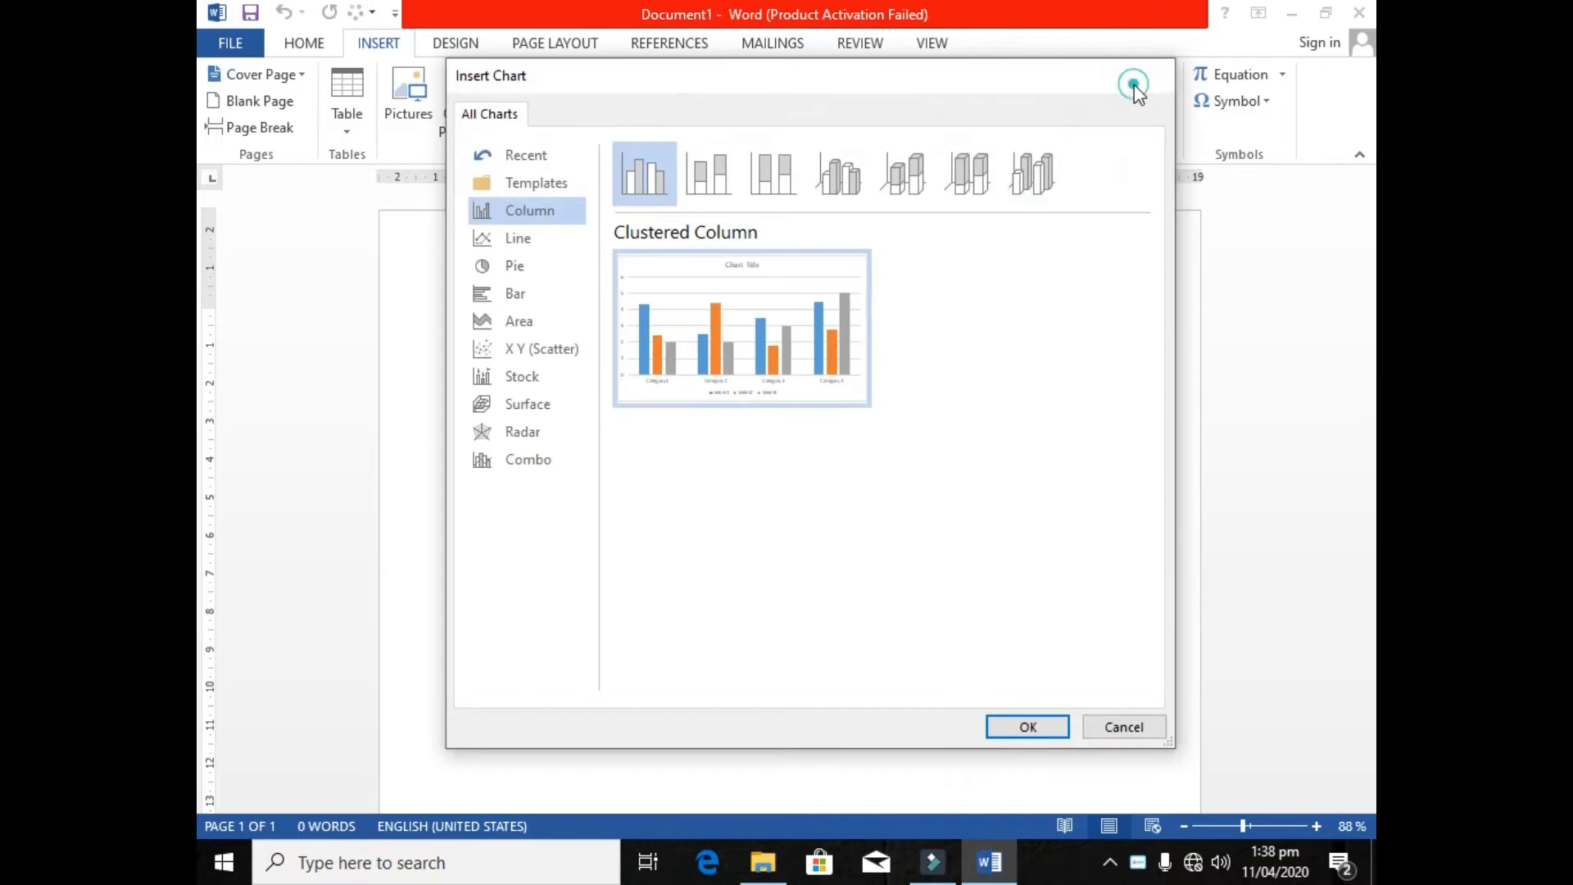
{"action": "left_click", "coordinate": [1134, 85]}
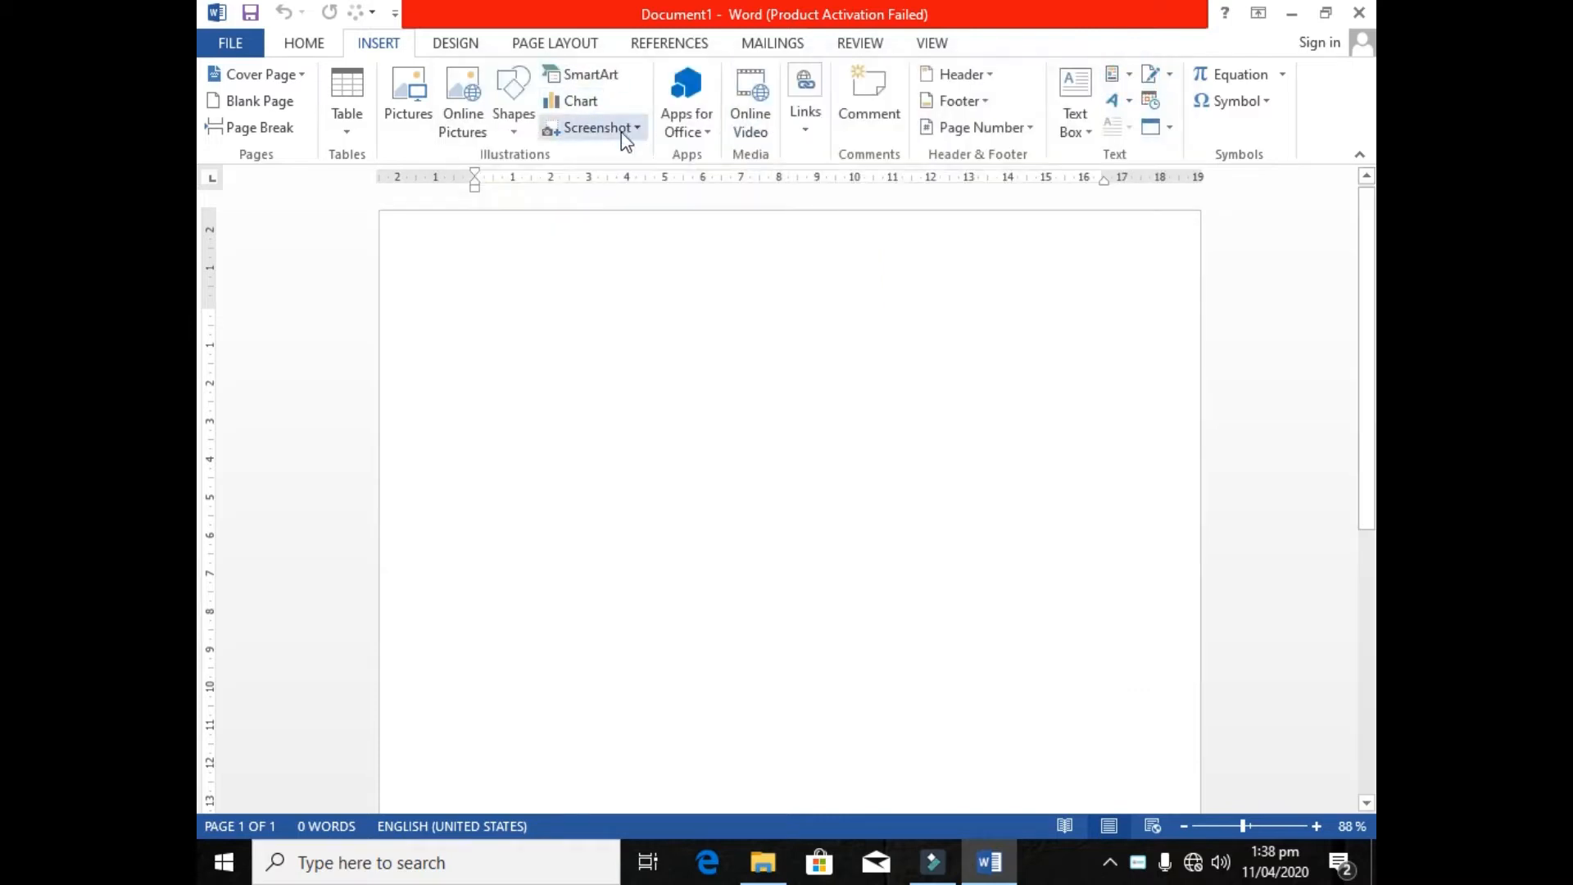
- Open the This PC window from the desktop, return to Word and insert a screenshot of that window into the document
{"action": "left_click", "coordinate": [588, 131]}
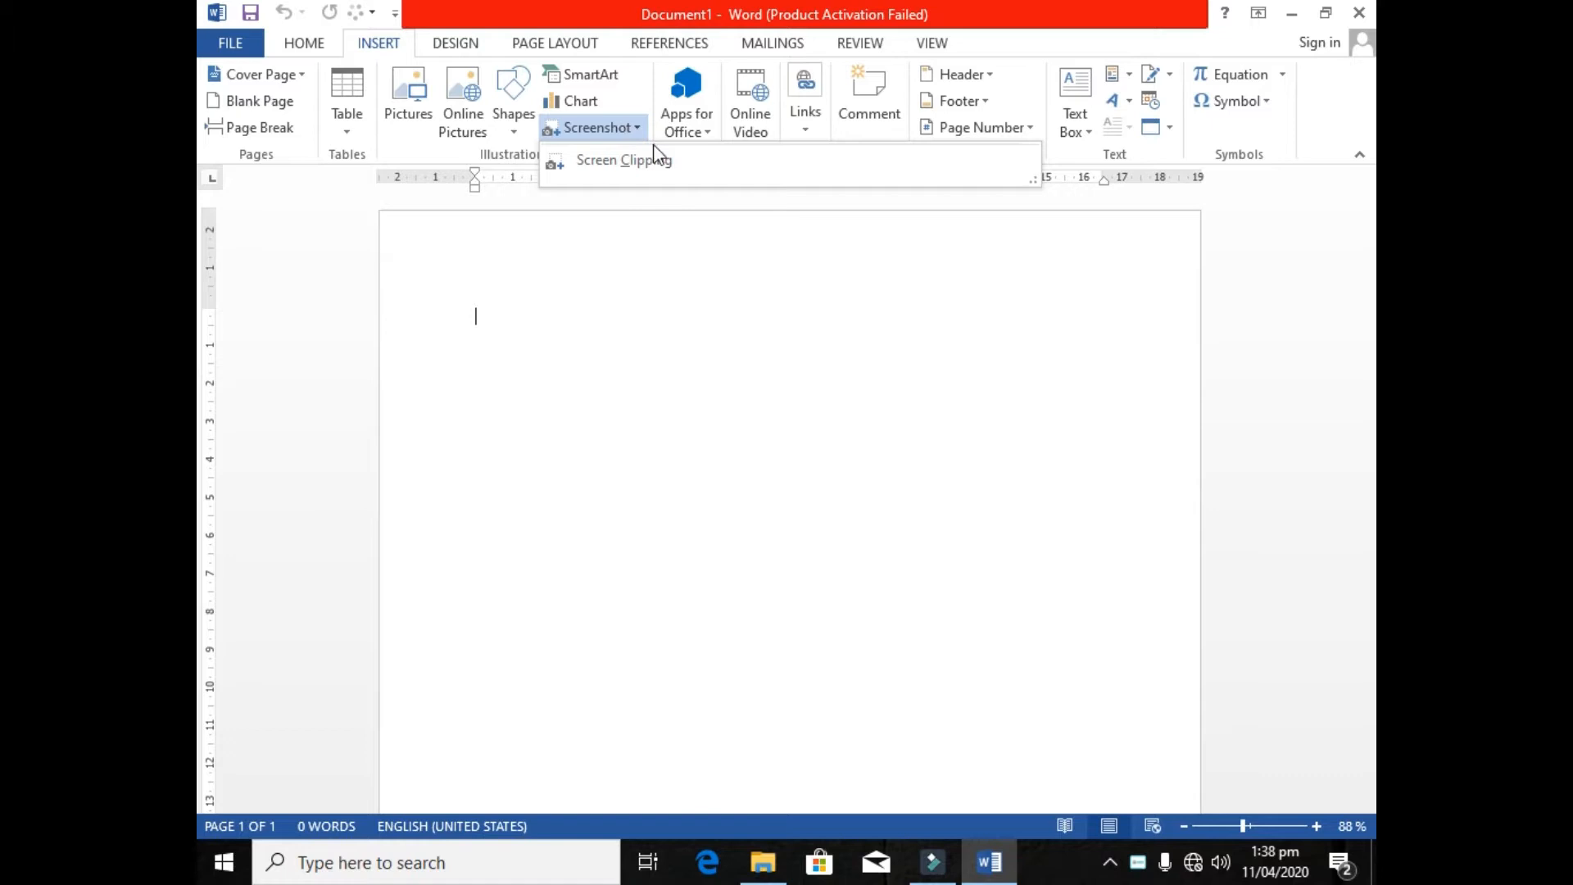
{"action": "left_click", "coordinate": [1292, 13]}
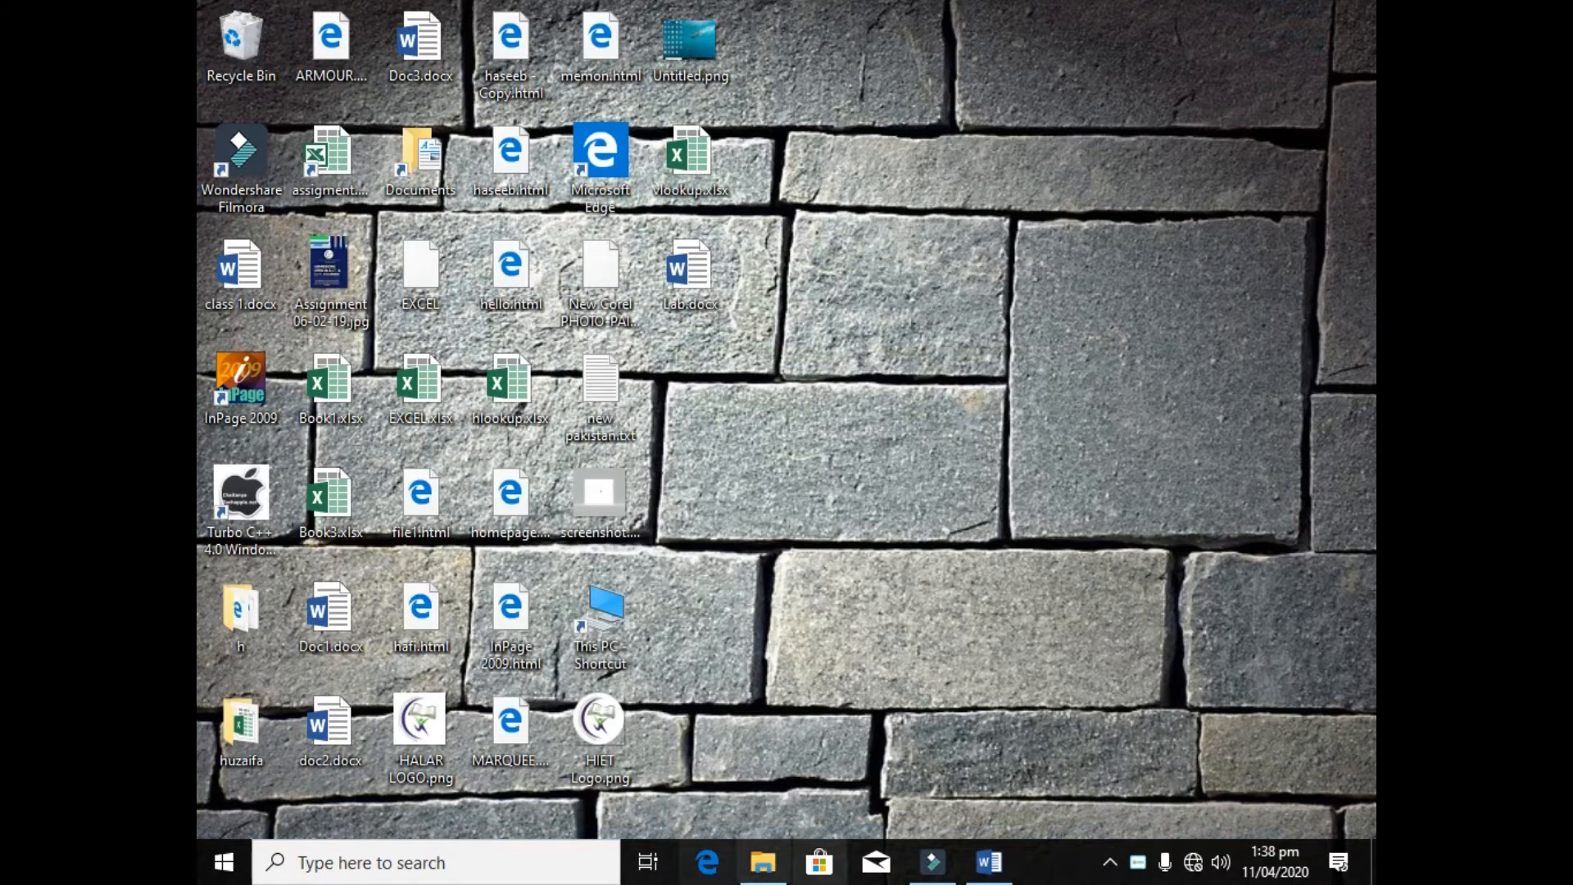
{"action": "double_click", "coordinate": [607, 641]}
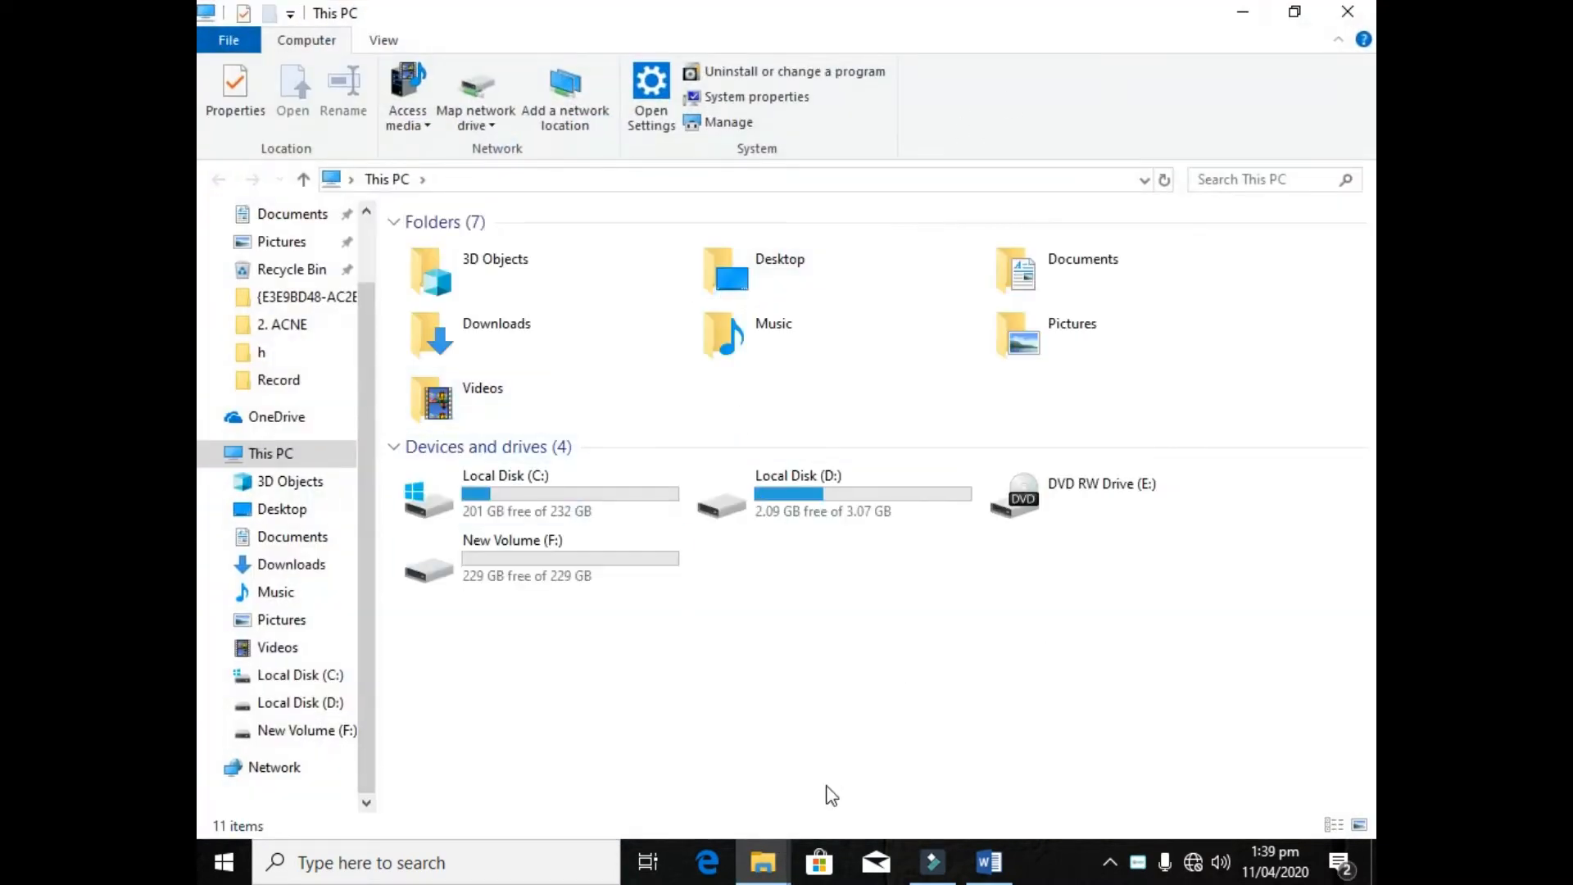
{"action": "left_click", "coordinate": [989, 862]}
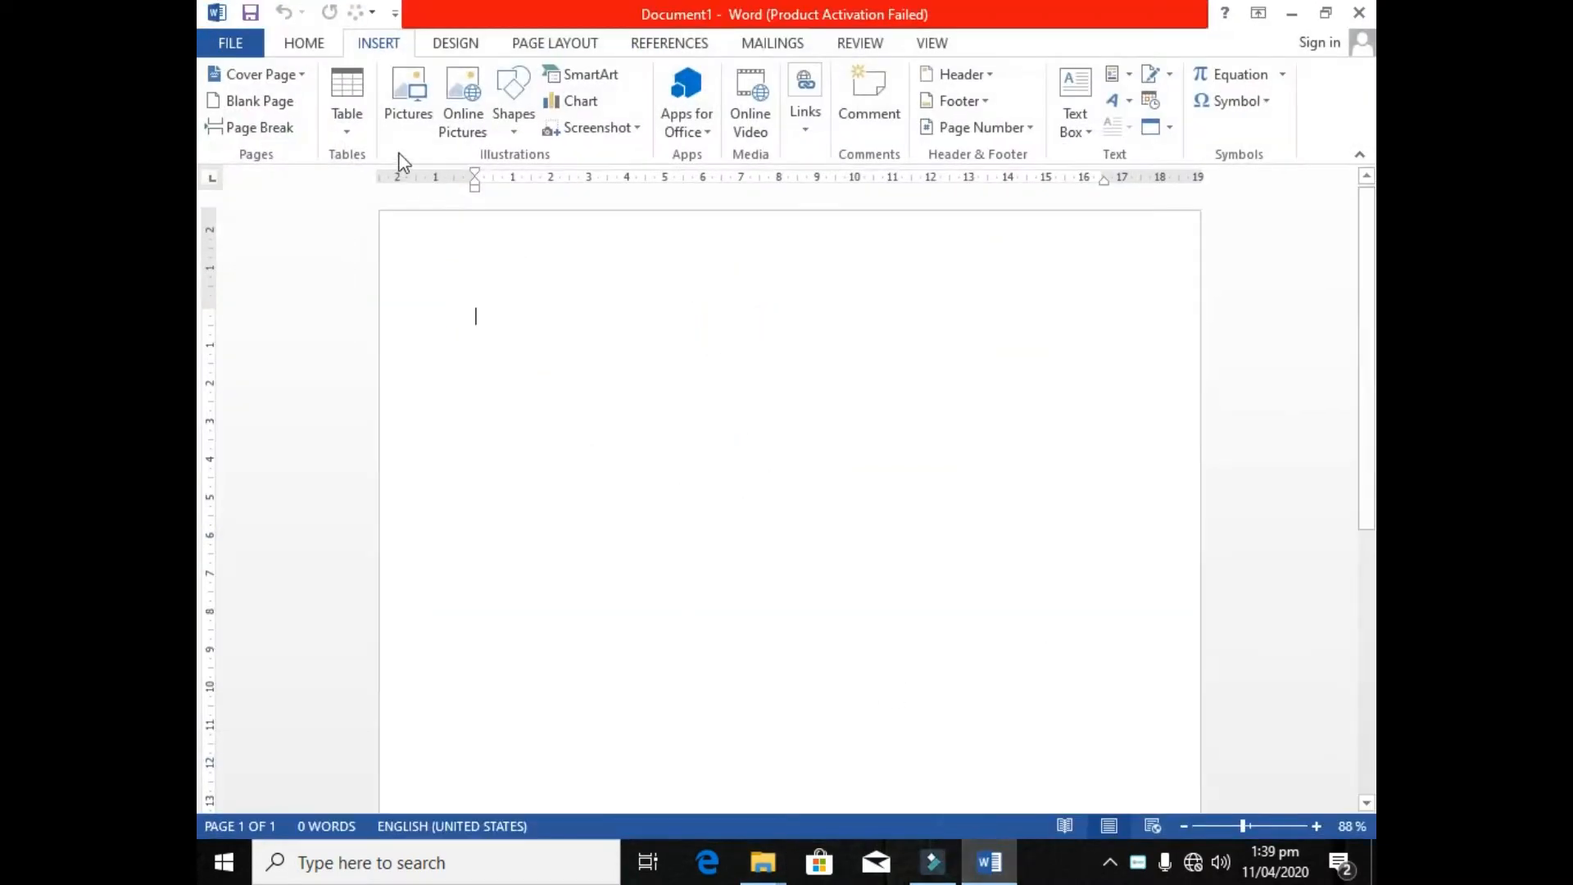
{"action": "left_click", "coordinate": [586, 129]}
{"action": "left_click", "coordinate": [584, 217]}
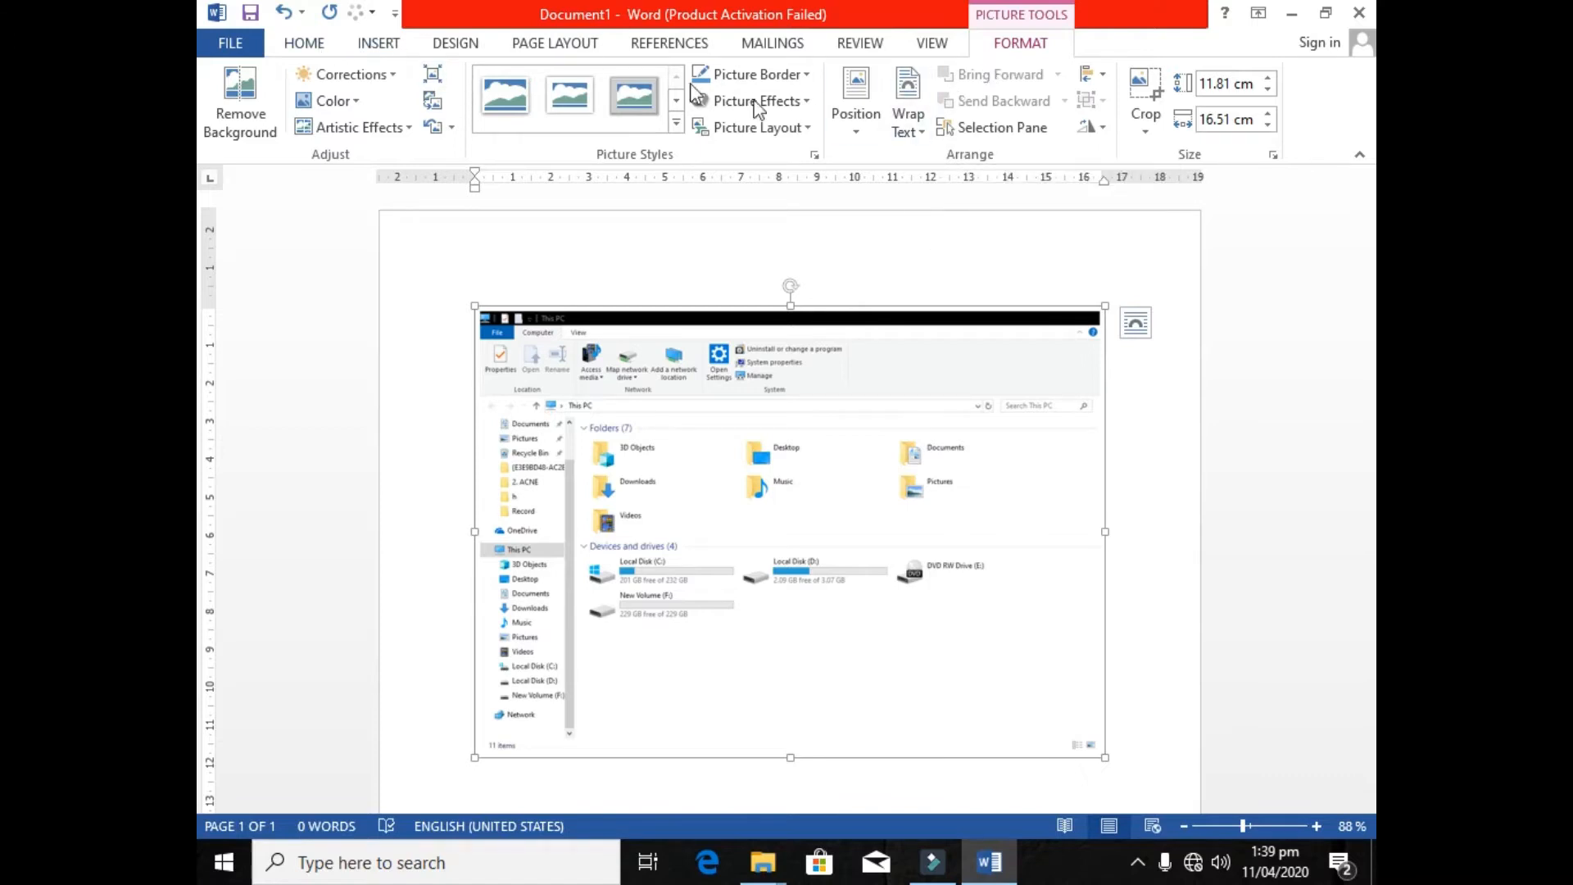
- Set the screenshot's text wrapping to Tight, shrink it to about 8.57 by 11.97 cm and reposition it near the page's upper edge
{"action": "left_click", "coordinate": [907, 115]}
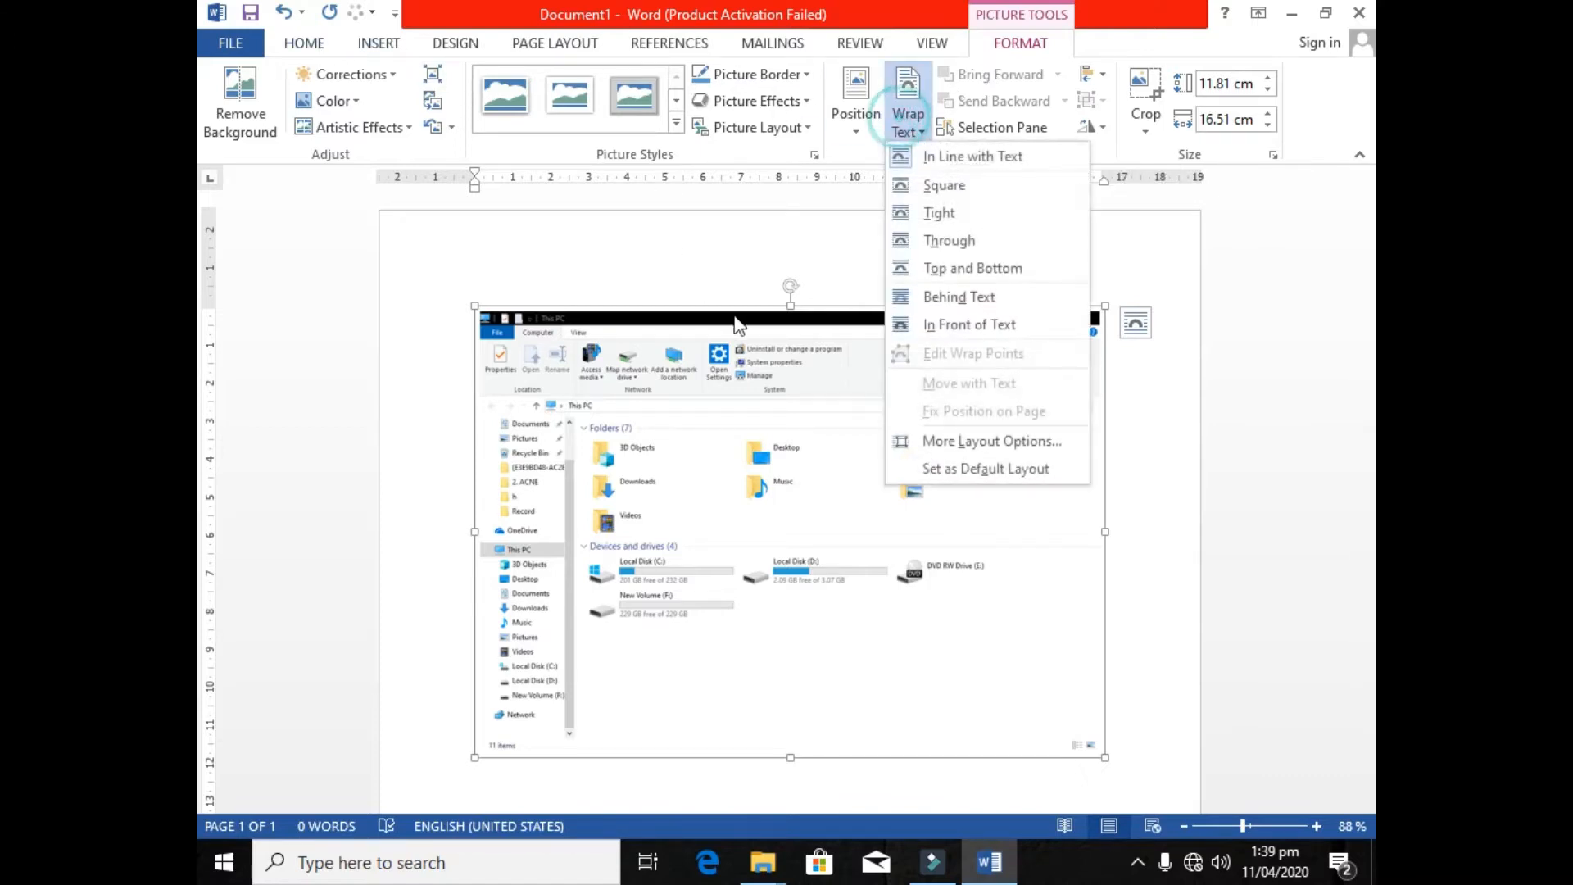
{"action": "left_click", "coordinate": [951, 211]}
{"action": "left_click_drag", "start_coordinate": [474, 308], "coordinate": [648, 466]}
{"action": "left_click_drag", "start_coordinate": [745, 495], "coordinate": [665, 369]}
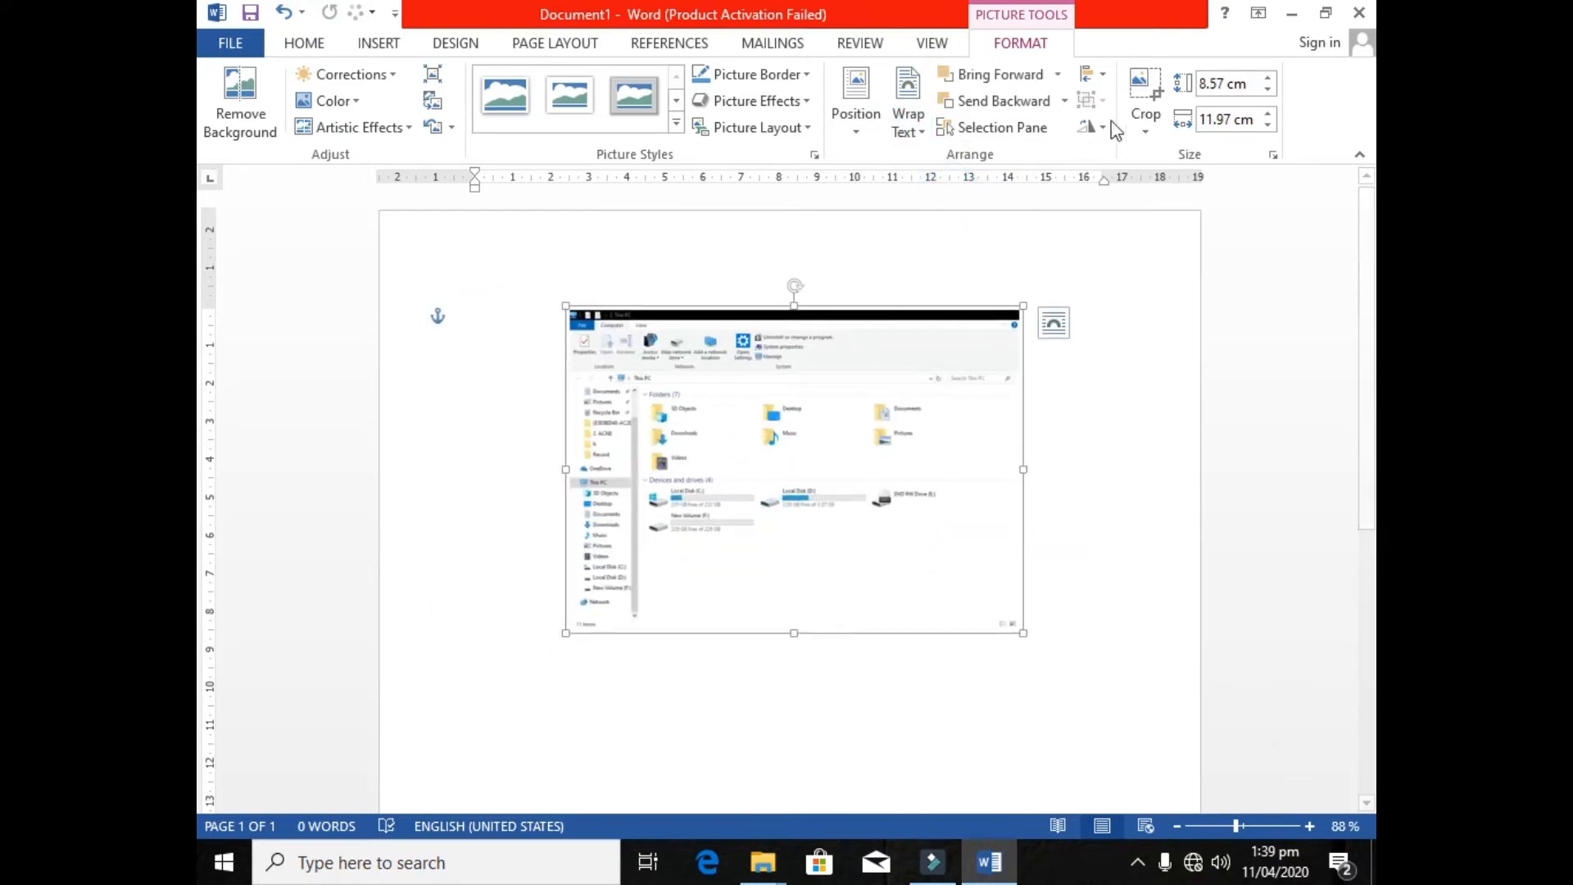
- Crop the screenshot down to the Local Disk (D:) entry
{"action": "left_click", "coordinate": [1146, 99]}
{"action": "left_click_drag", "start_coordinate": [569, 307], "coordinate": [761, 485]}
{"action": "left_click_drag", "start_coordinate": [1007, 623], "coordinate": [878, 520]}
{"action": "left_click", "coordinate": [1142, 421]}
- Enlarge the cropped picture to about 3.36 by 12.15 cm and place it in the upper part of the page
{"action": "left_click", "coordinate": [809, 494]}
{"action": "left_click_drag", "start_coordinate": [868, 513], "coordinate": [878, 366]}
{"action": "left_click", "coordinate": [755, 579]}
{"action": "left_click", "coordinate": [814, 503]}
{"action": "left_click_drag", "start_coordinate": [790, 414], "coordinate": [797, 469]}
{"action": "left_click", "coordinate": [836, 573]}
{"action": "left_click", "coordinate": [786, 463]}
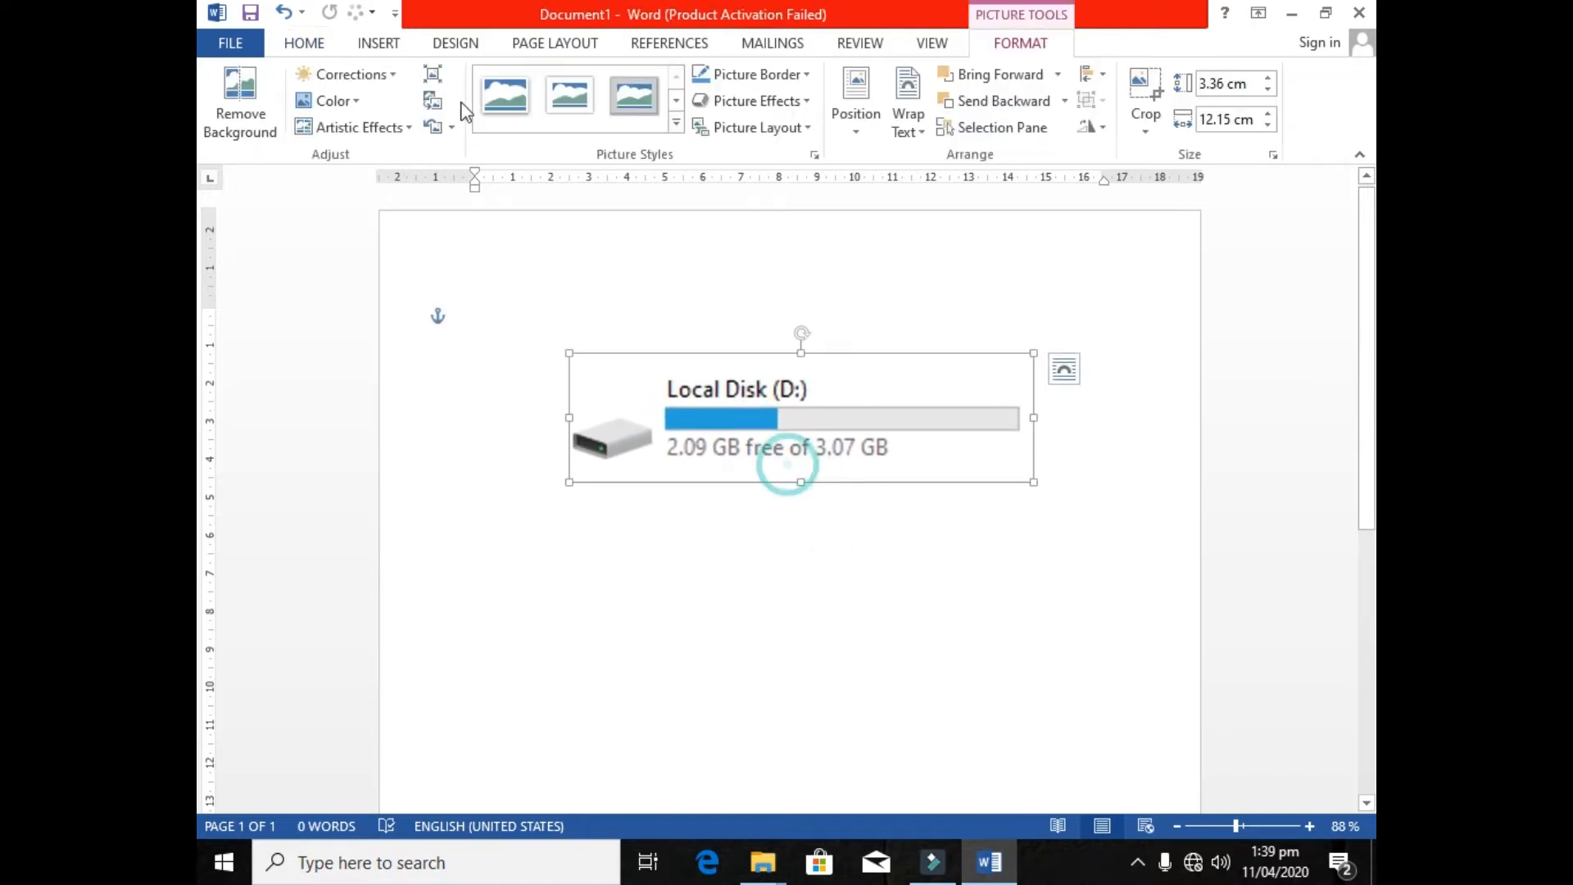
- Delete the cropped drive picture from the document
{"action": "left_click", "coordinate": [307, 45]}
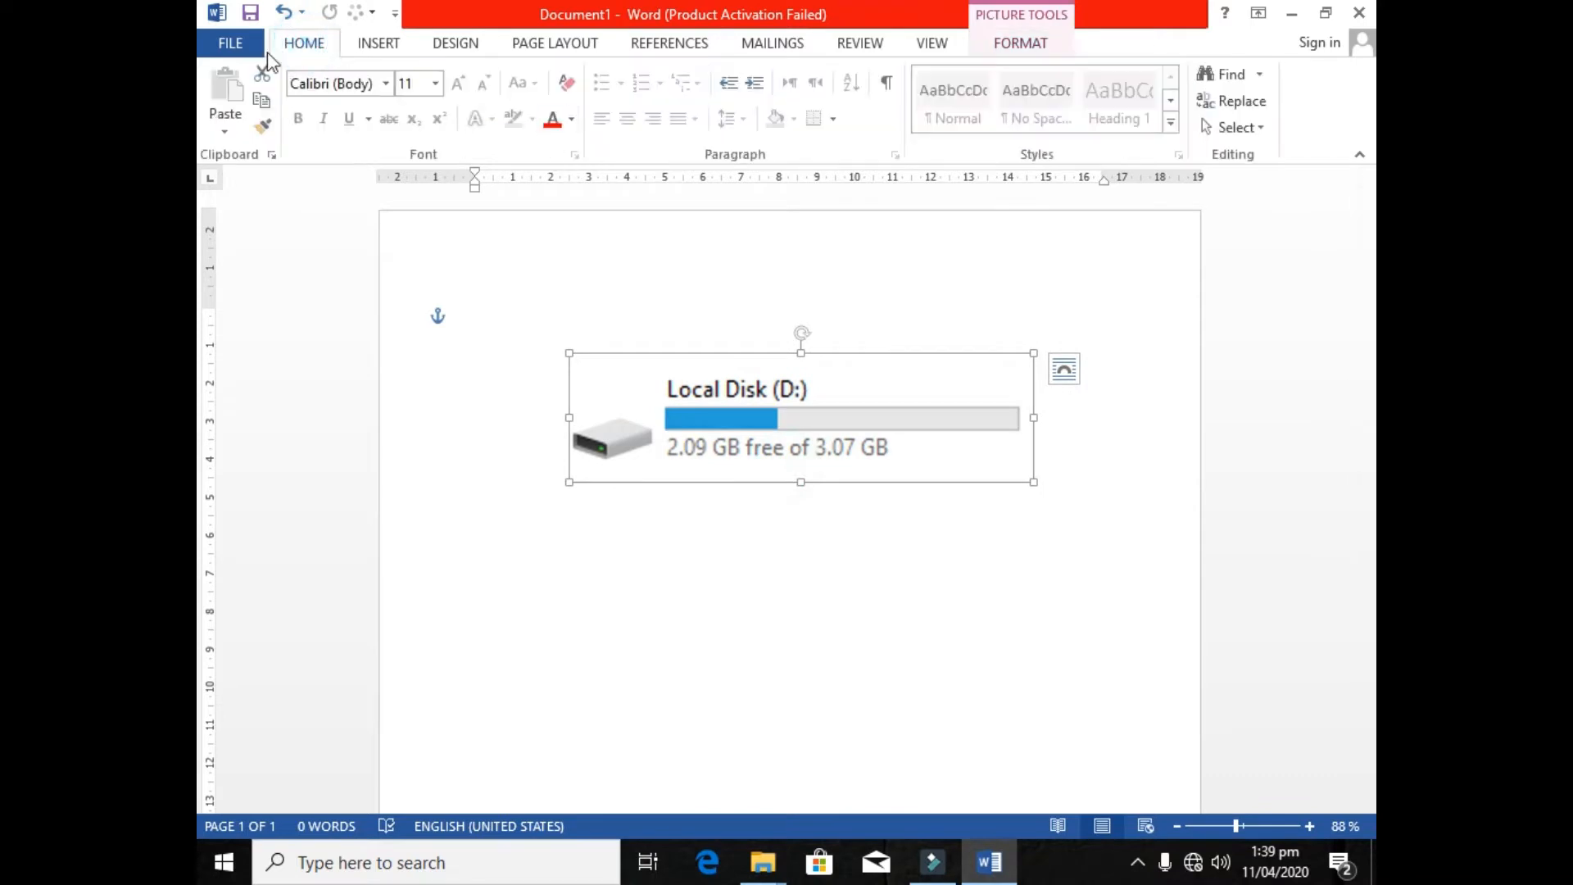
{"action": "left_click", "coordinate": [377, 45]}
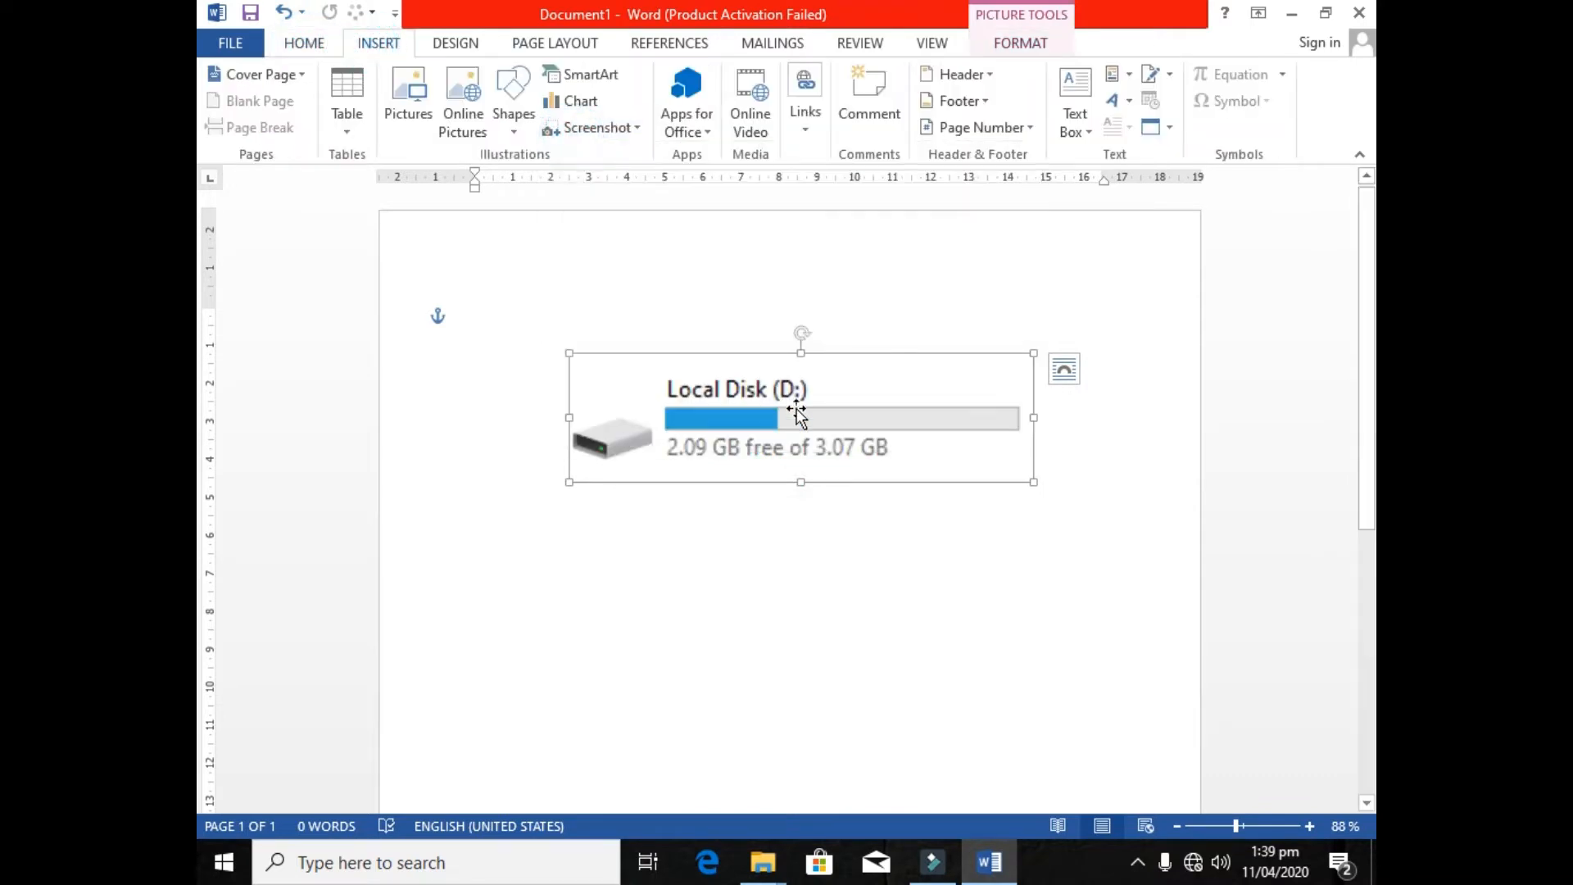
{"action": "key", "text": "Delete"}
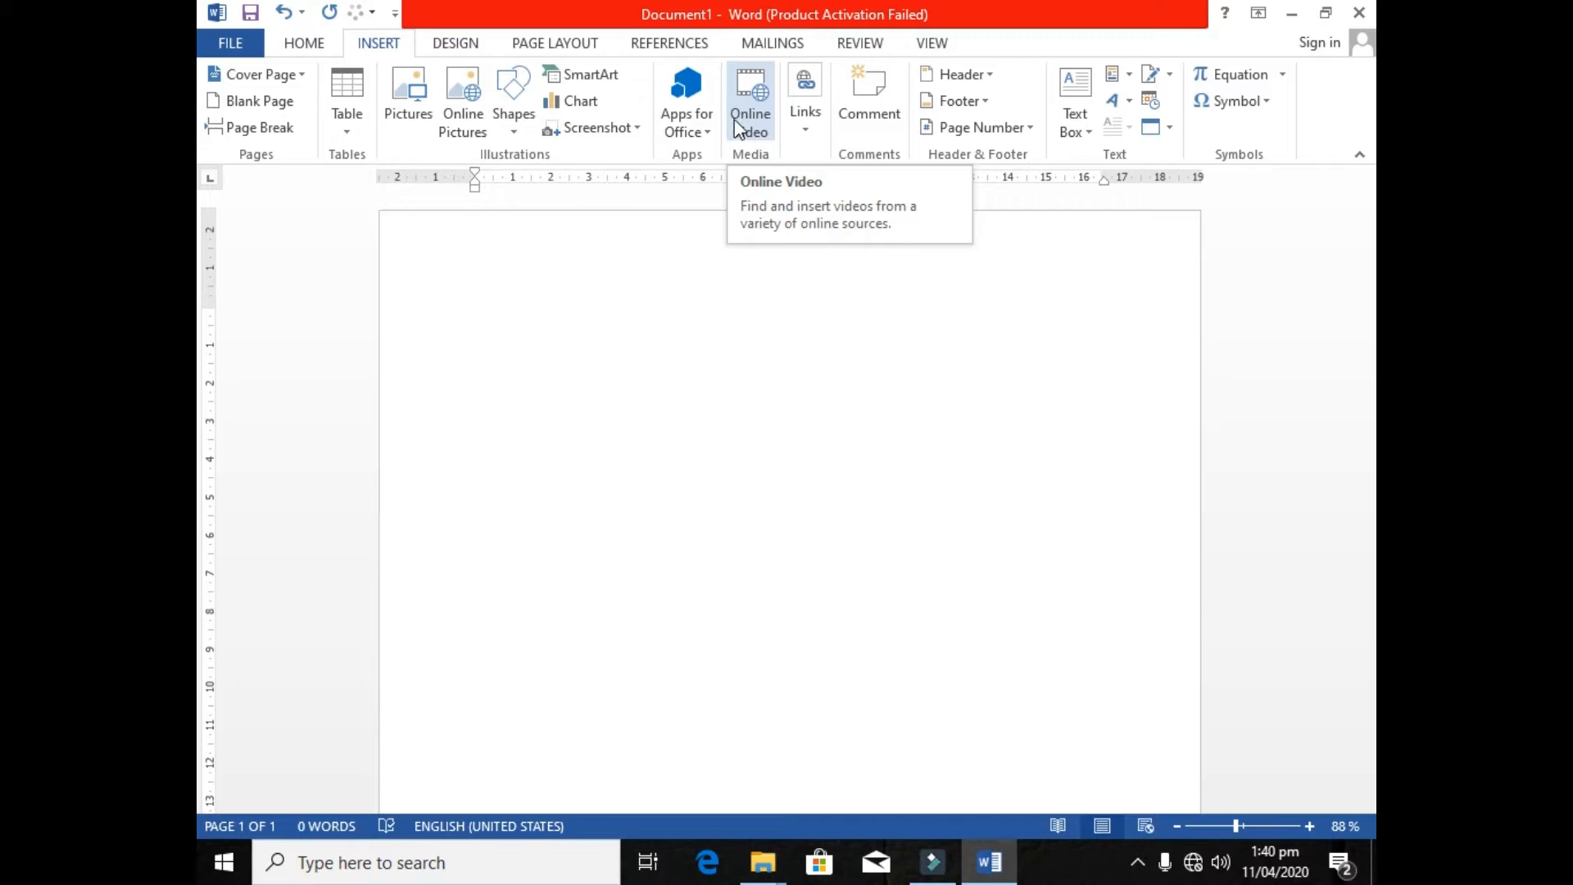
{"action": "left_click", "coordinate": [819, 121]}
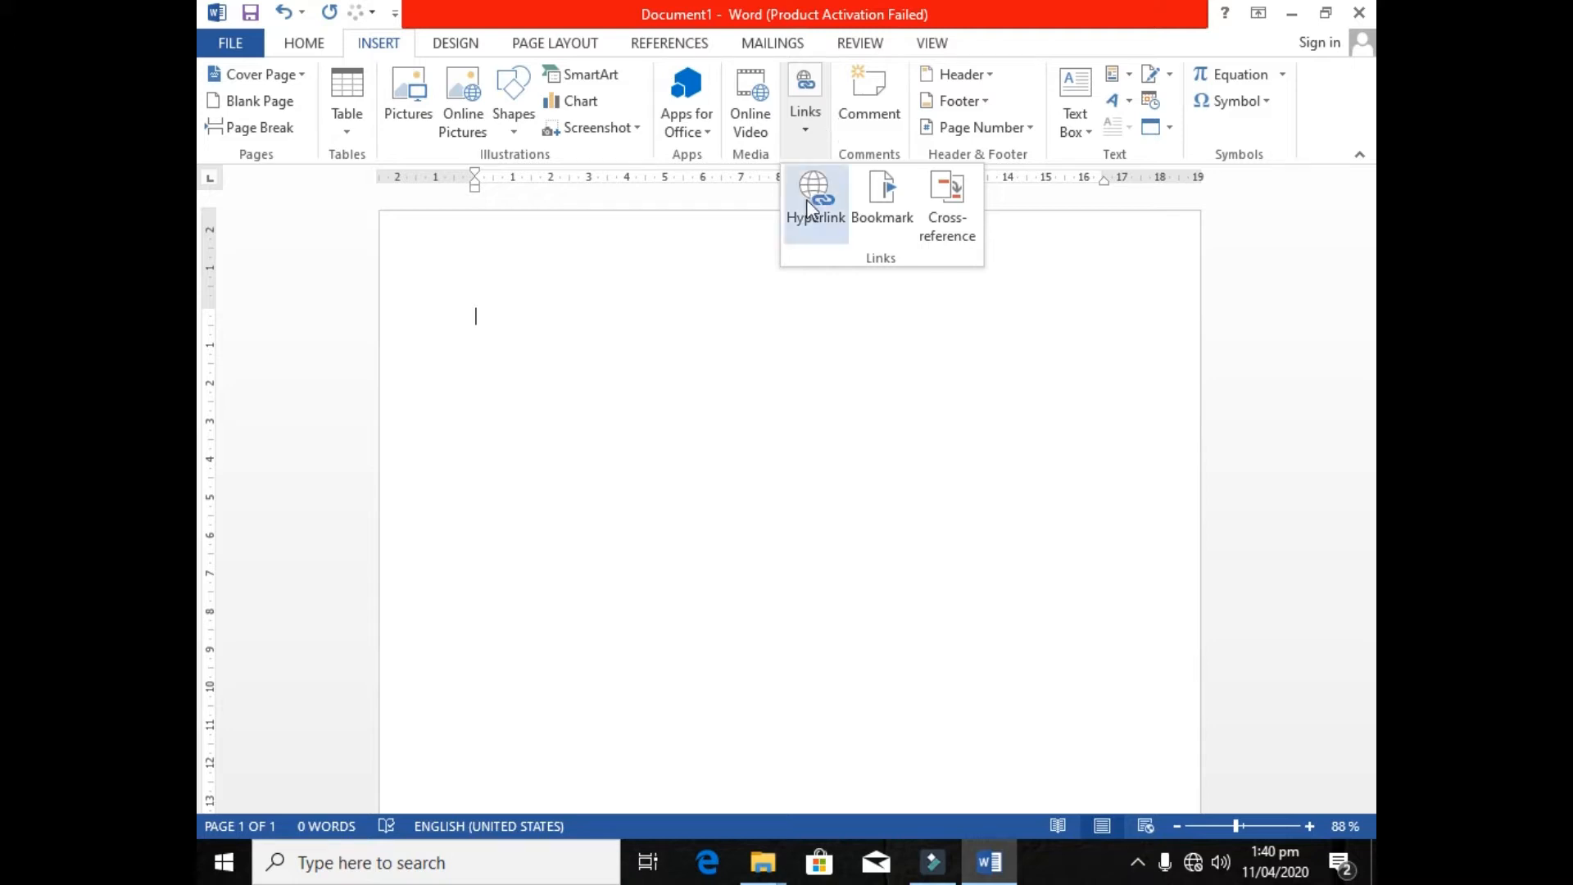
{"action": "left_click", "coordinate": [726, 341]}
{"action": "right_click", "coordinate": [722, 341]}
{"action": "left_click", "coordinate": [635, 362]}
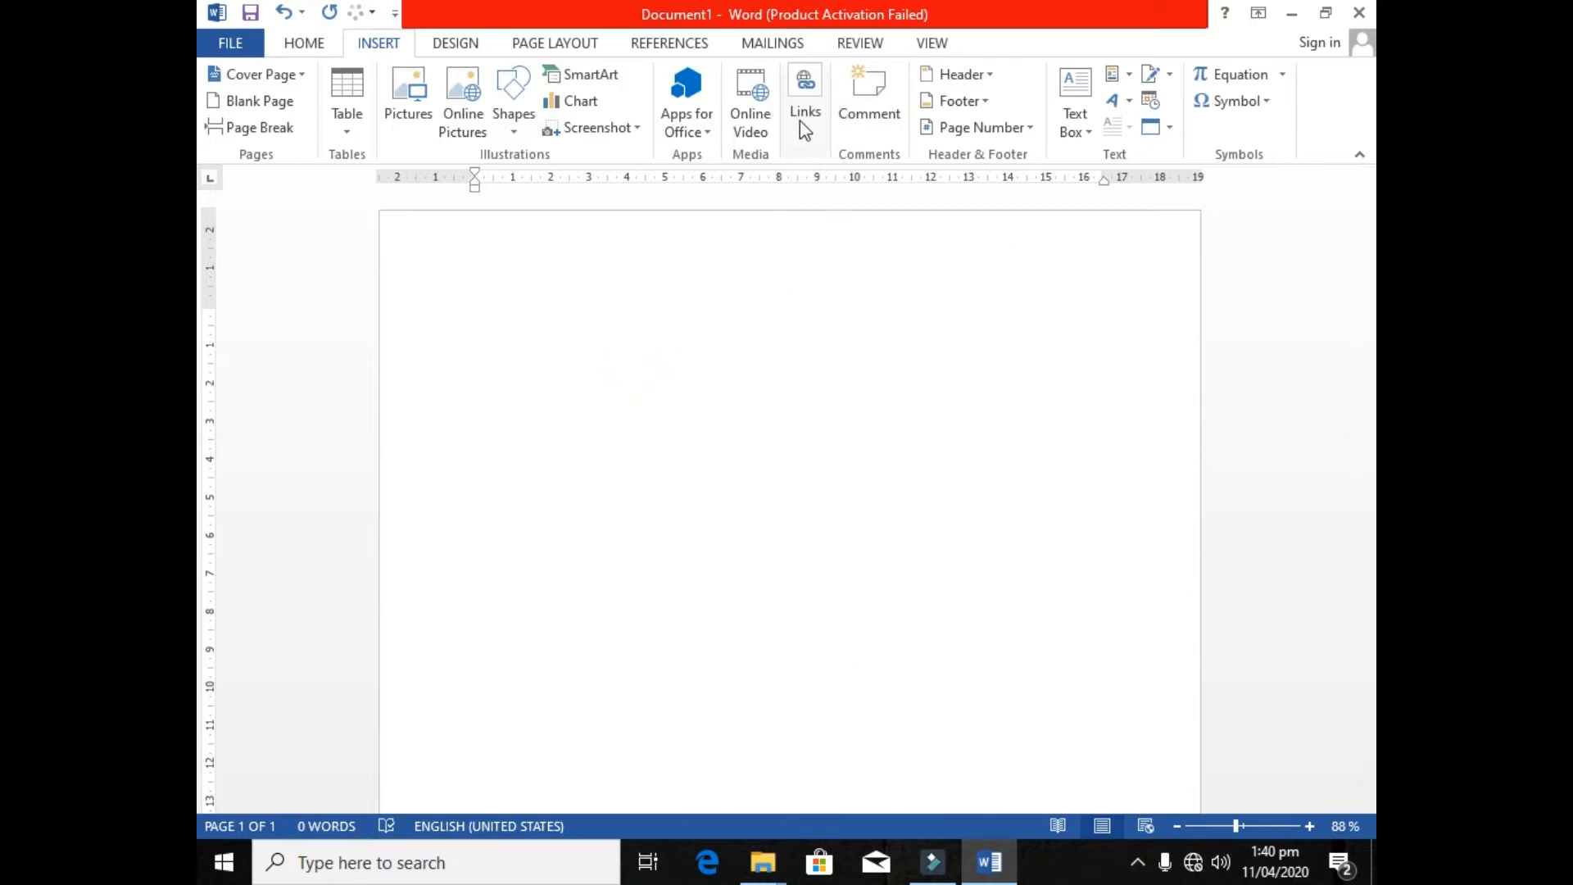
{"action": "left_click", "coordinate": [1359, 13]}
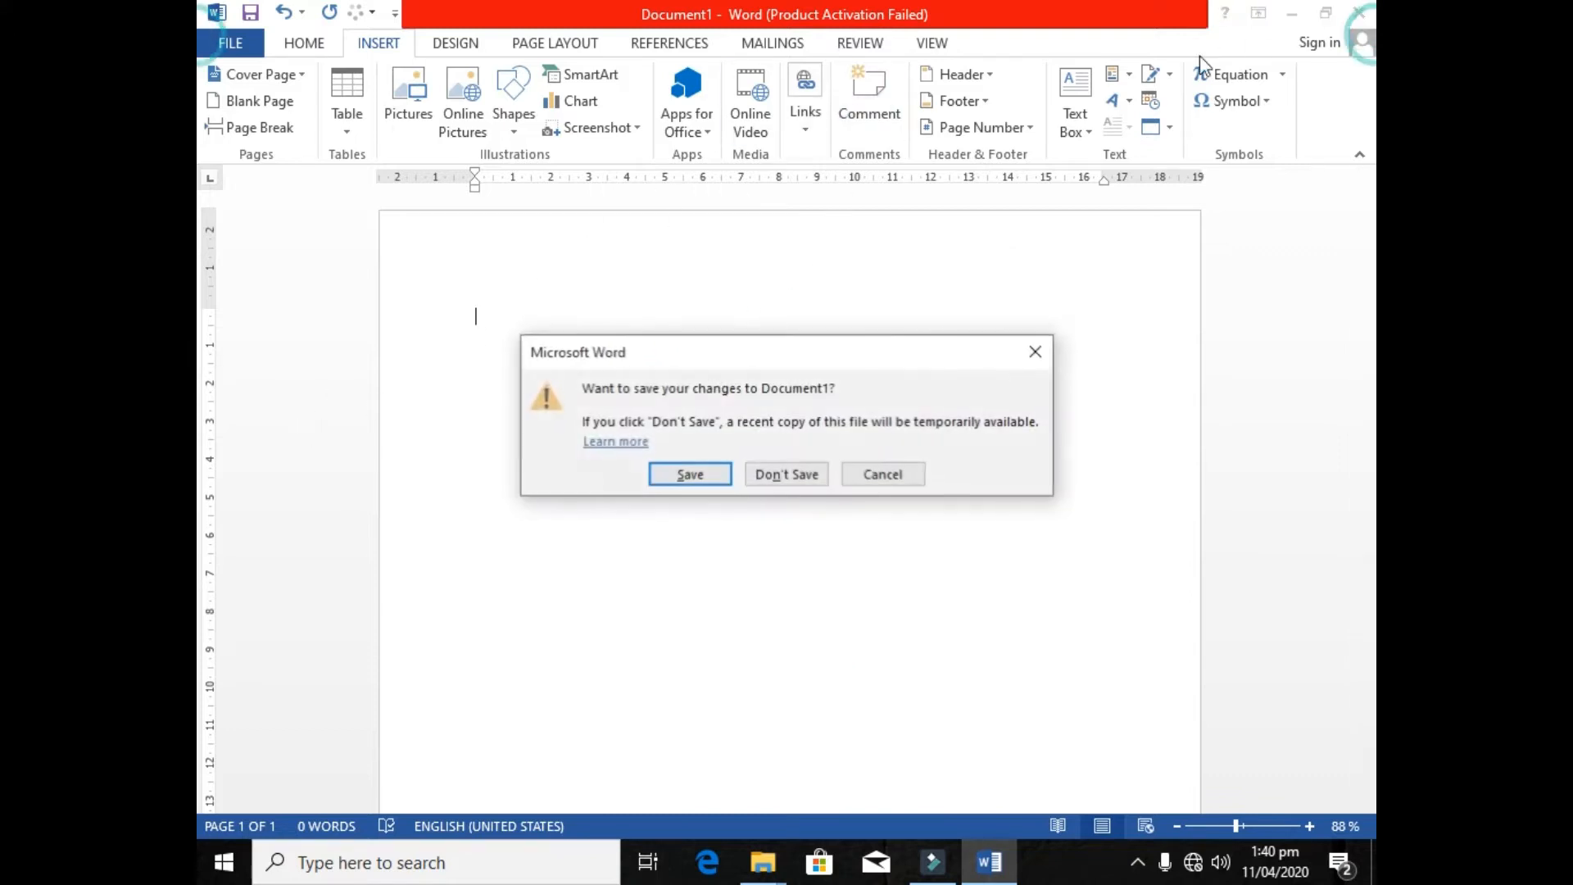
{"action": "left_click", "coordinate": [1026, 356]}
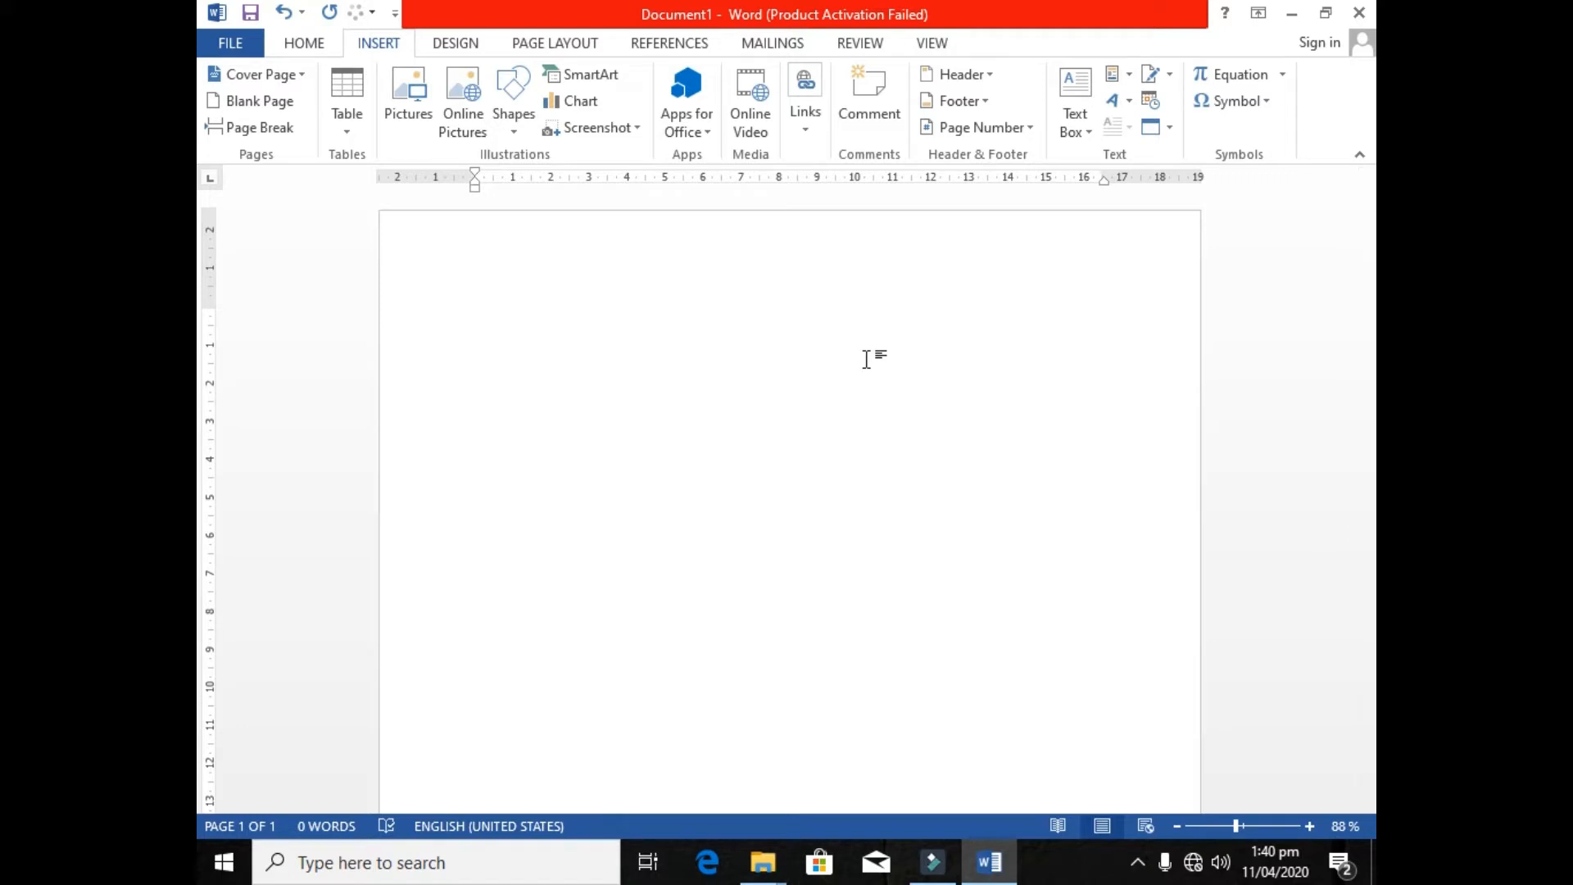
- Enter the subjects Urdu, English, Physics and Computer on four separate lines
{"action": "type", "text": "Urdu "}
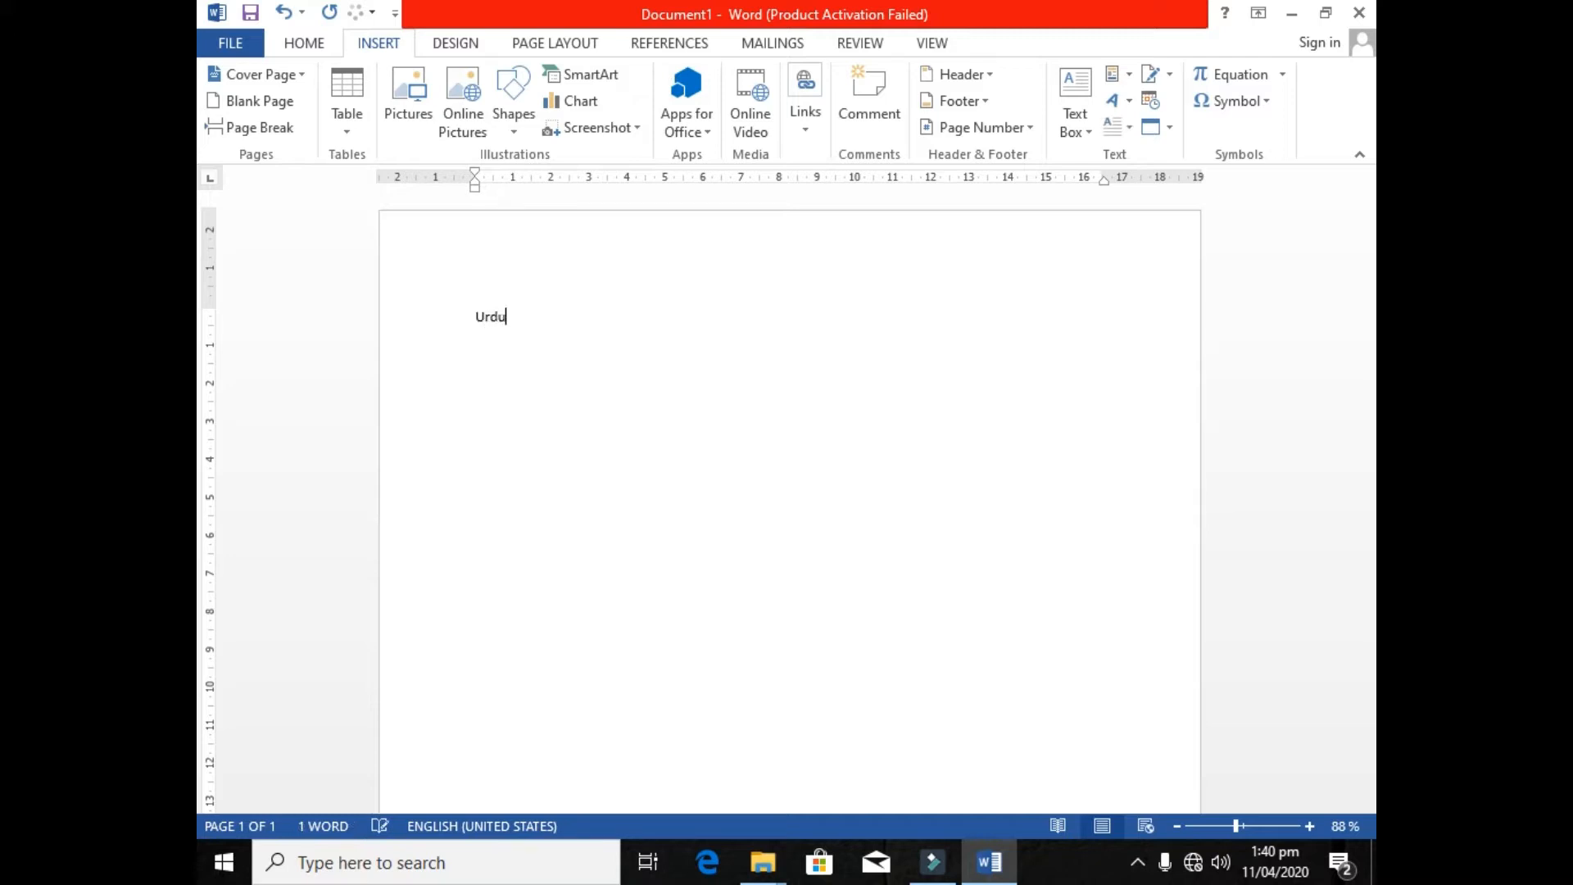
{"action": "type", "text": "English Phys"}
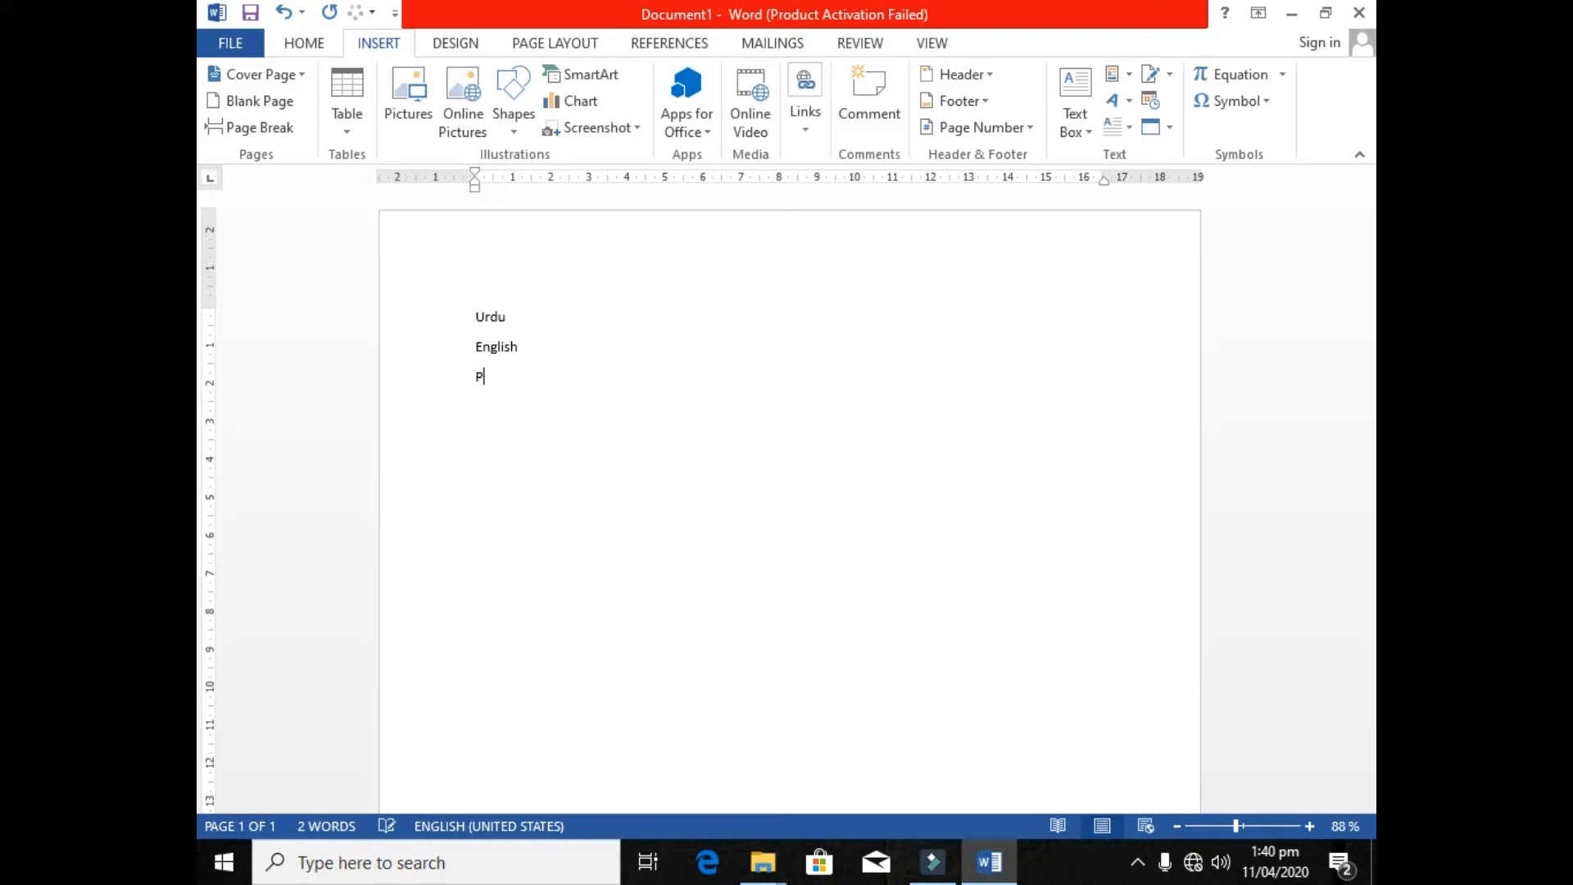
{"action": "type", "text": "ics Co"}
{"action": "type", "text": "mputer"}
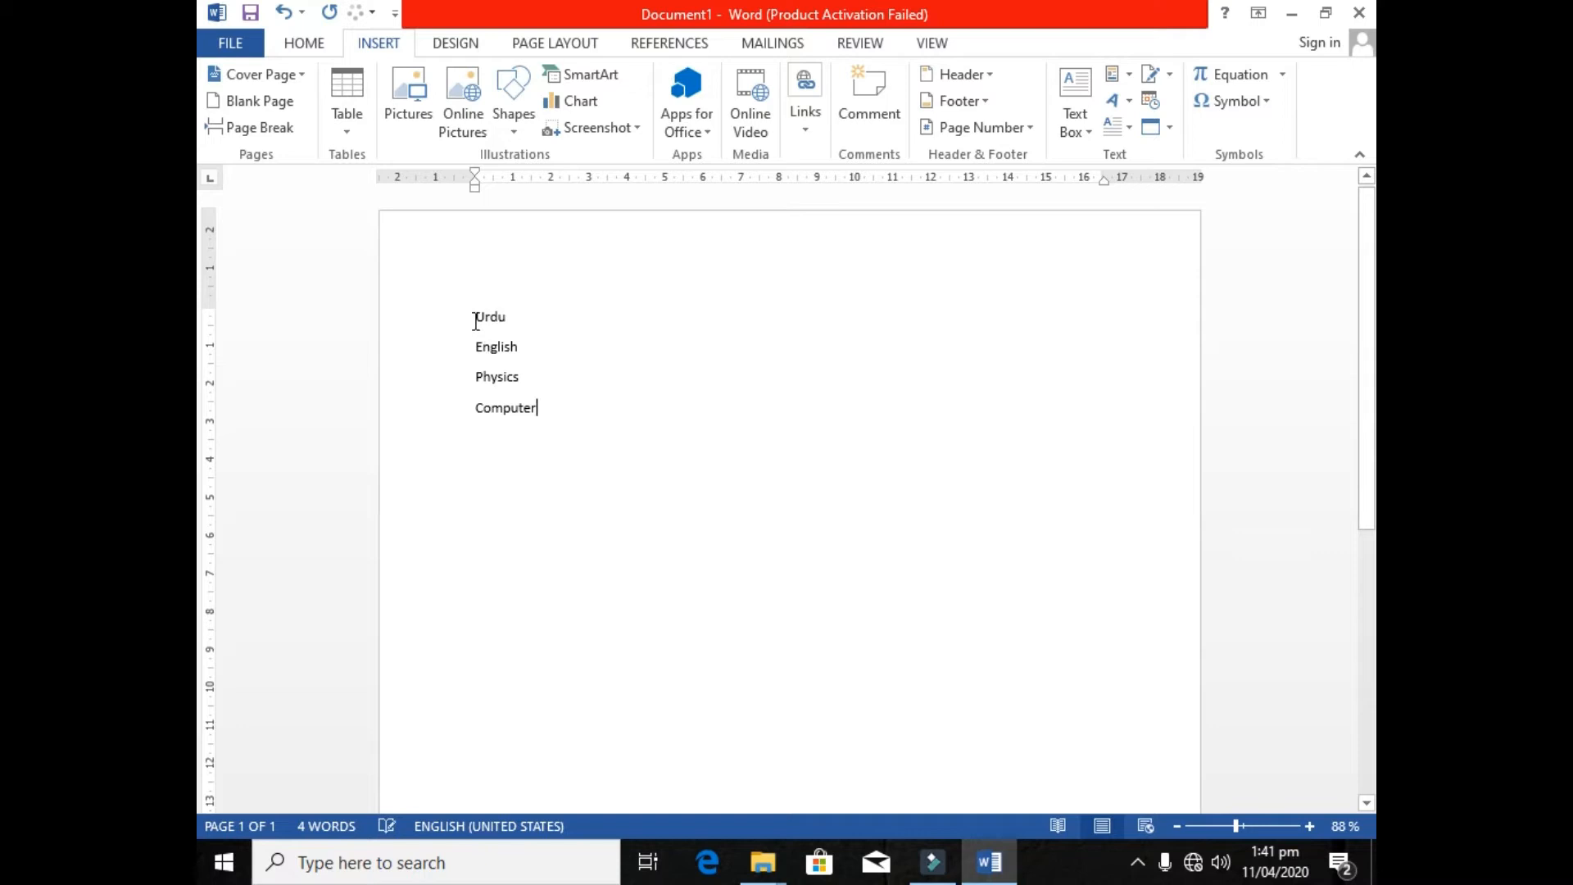
{"action": "left_click_drag", "start_coordinate": [554, 410], "coordinate": [463, 322]}
{"action": "left_click", "coordinate": [544, 429]}
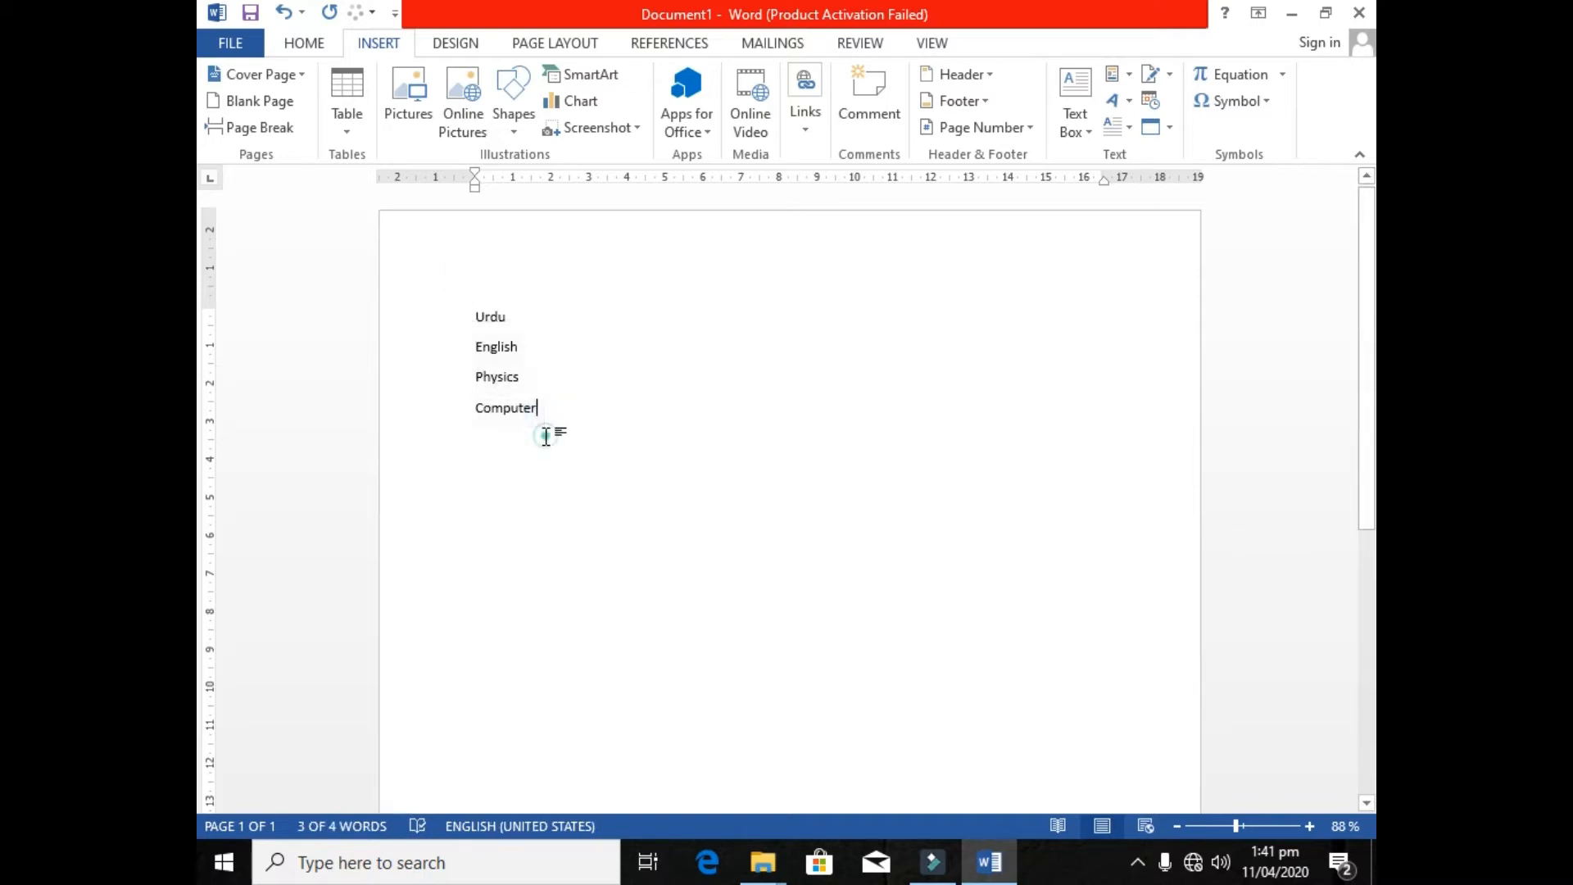
{"action": "left_click_drag", "start_coordinate": [561, 410], "coordinate": [444, 331]}
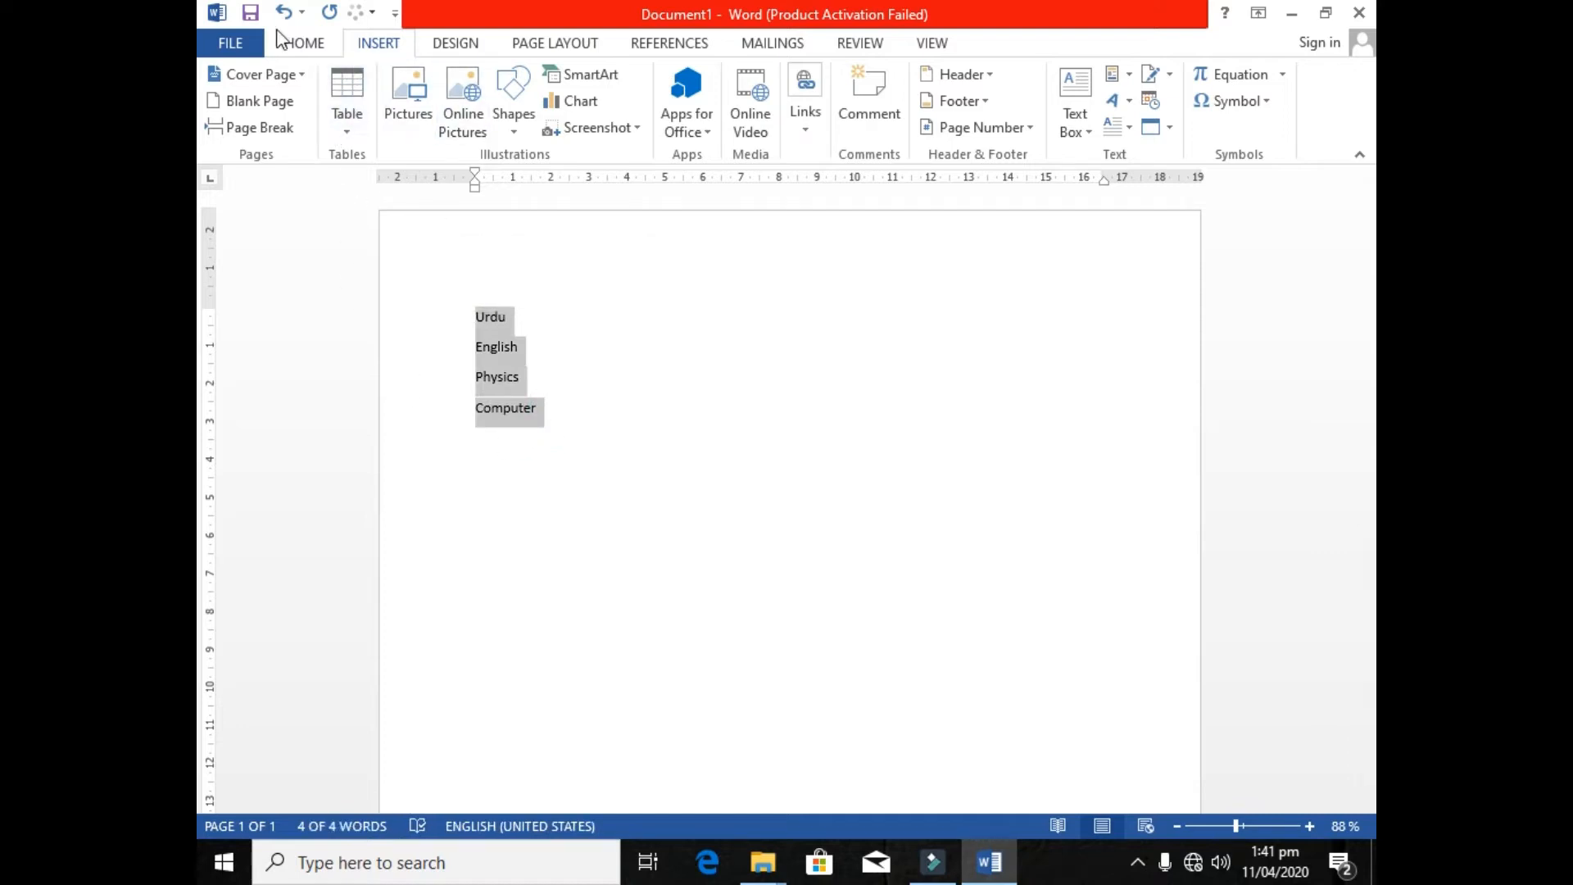
{"action": "left_click", "coordinate": [557, 327]}
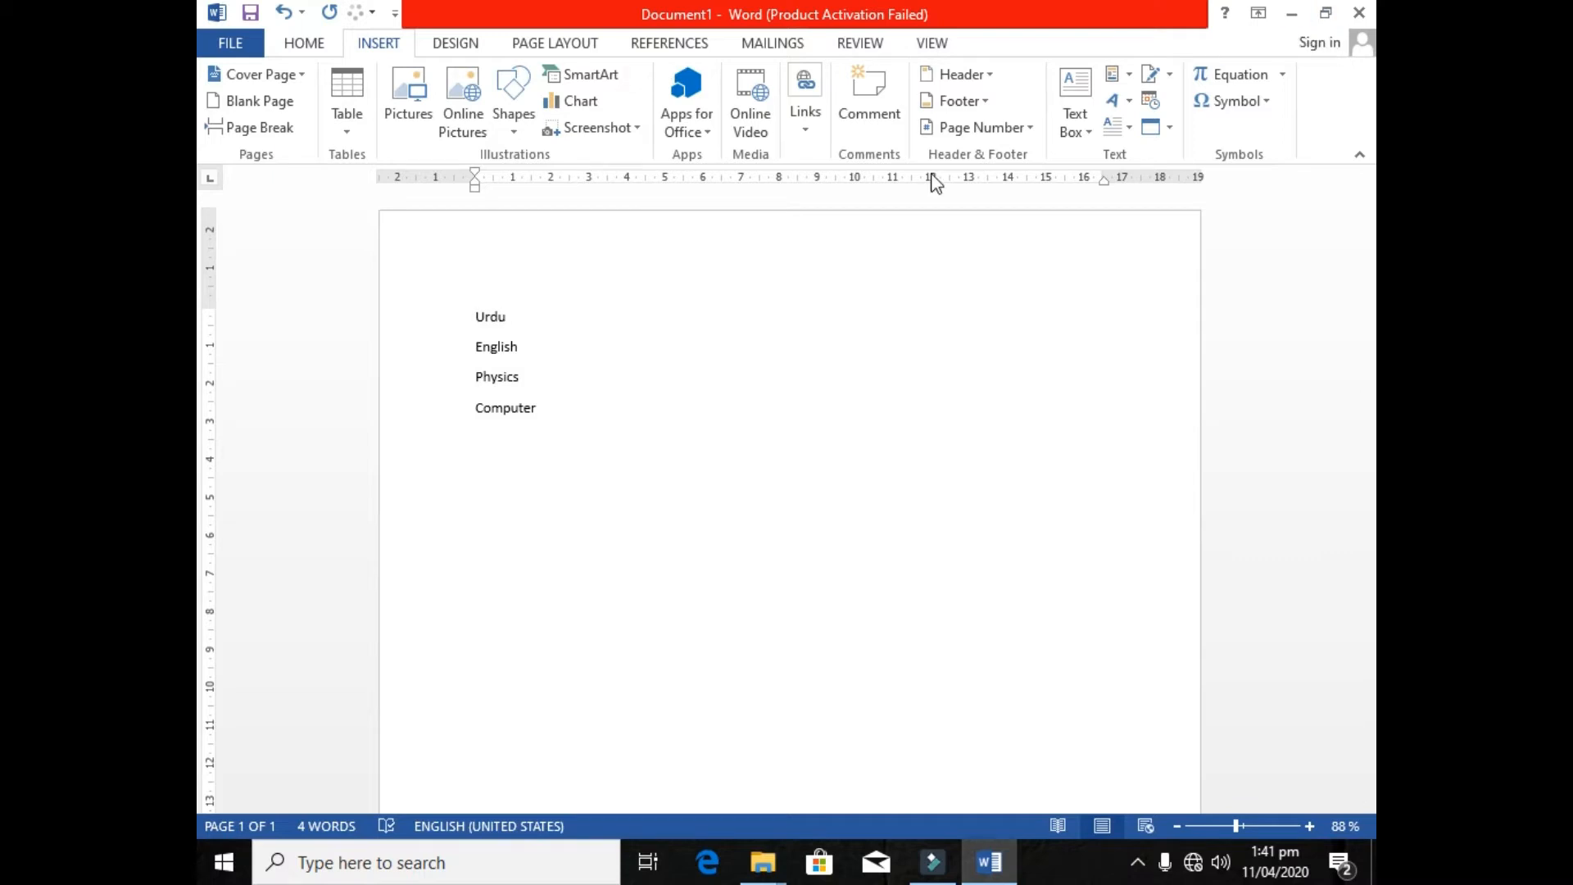
- Switch to the desktop, create a new folder there named Hyperlink and refresh the desktop
{"action": "left_click", "coordinate": [1290, 15]}
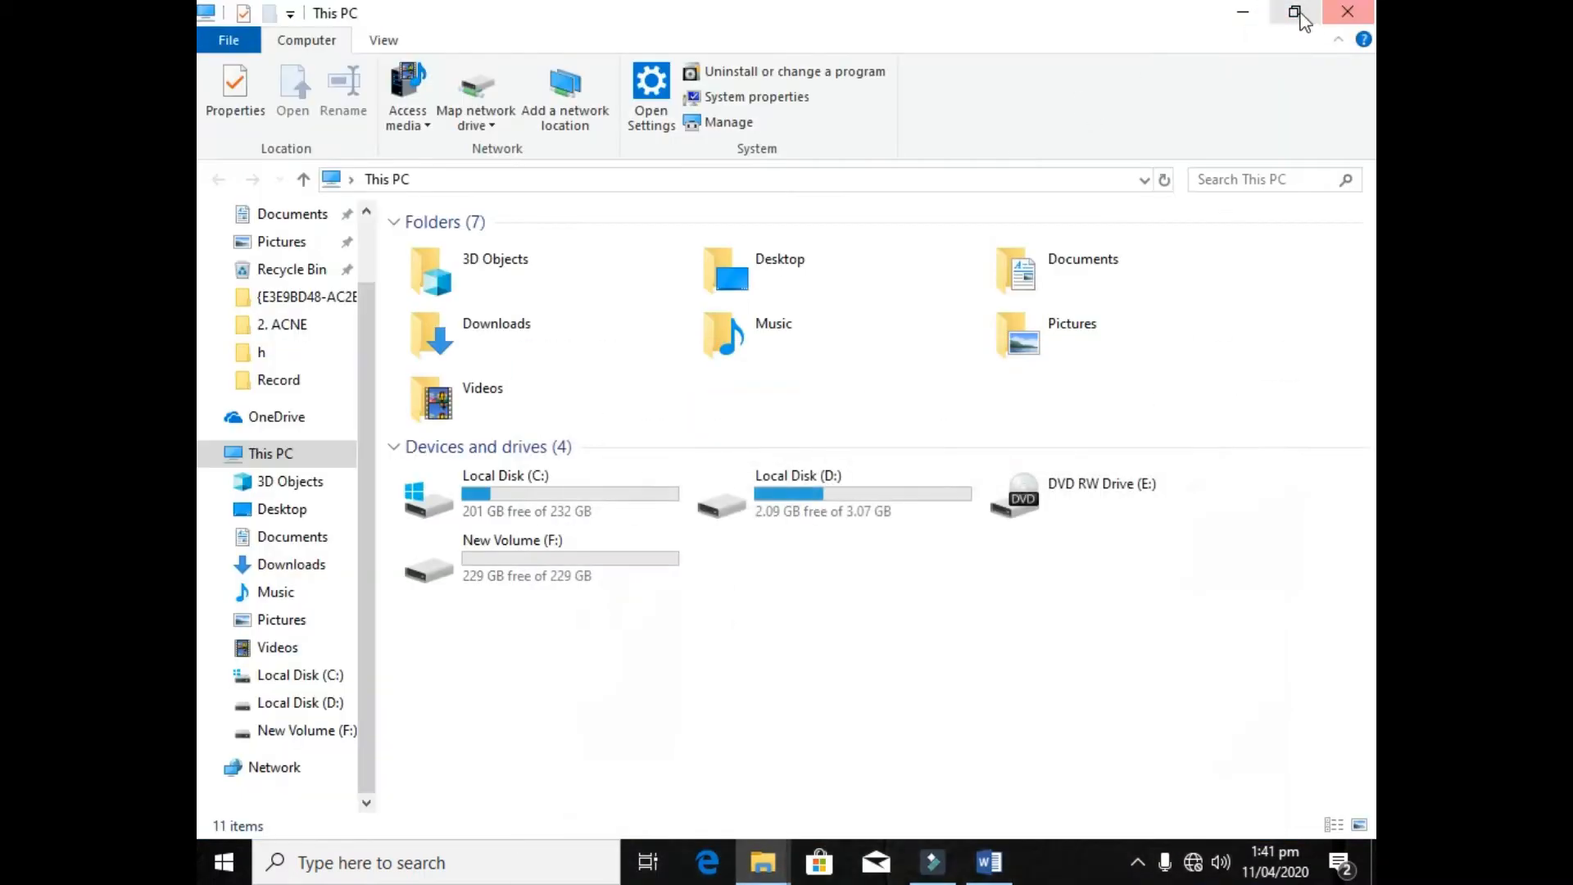
{"action": "left_click", "coordinate": [1243, 11]}
{"action": "right_click", "coordinate": [956, 245]}
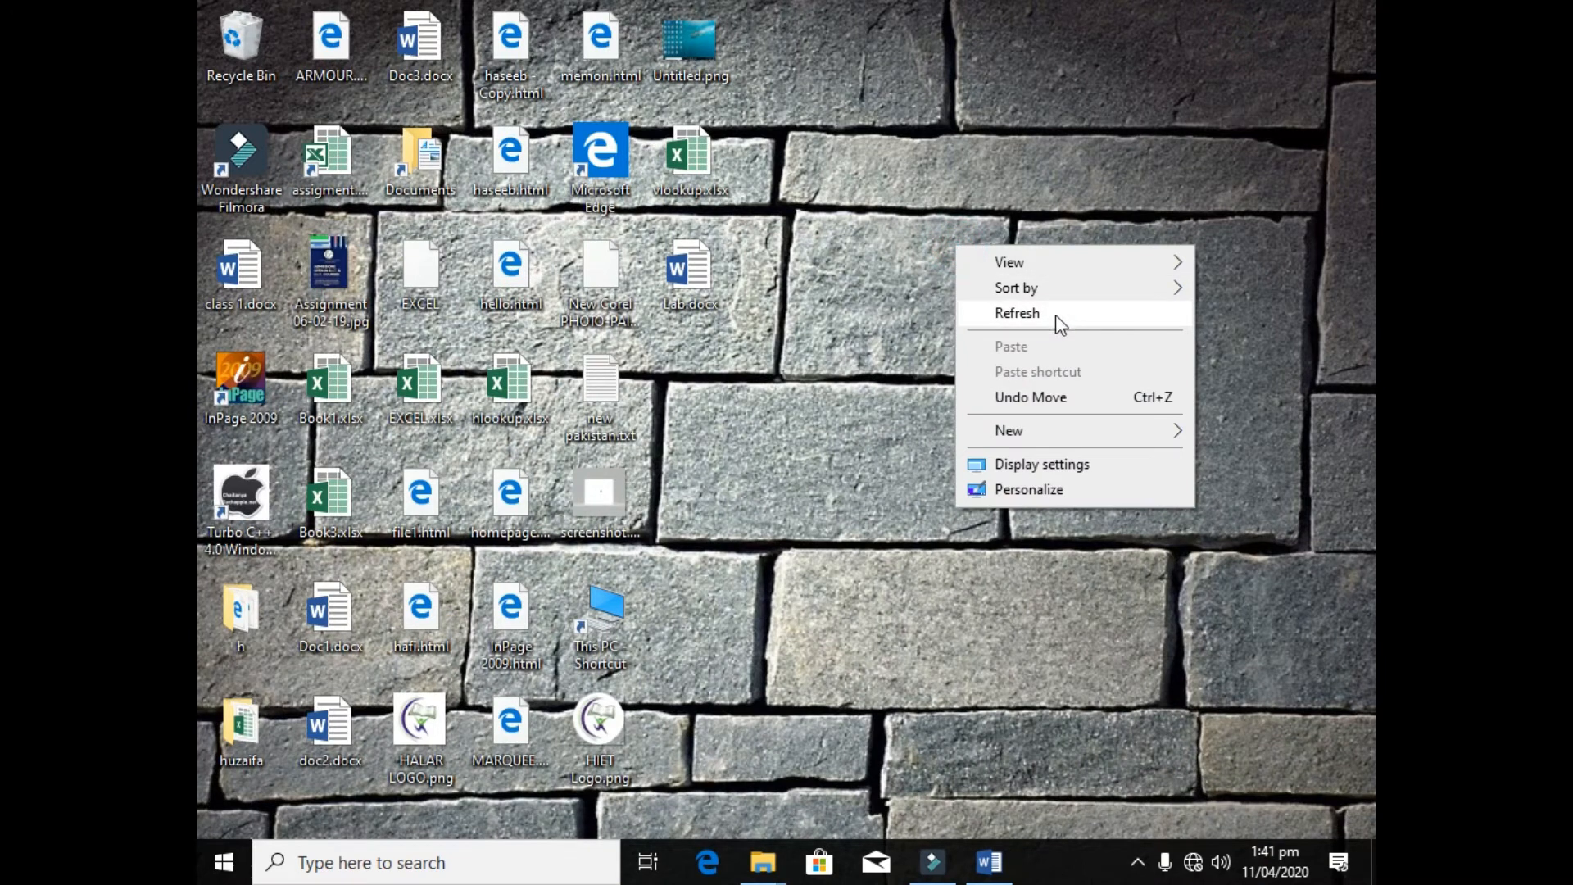
{"action": "mouse_move", "coordinate": [1022, 429]}
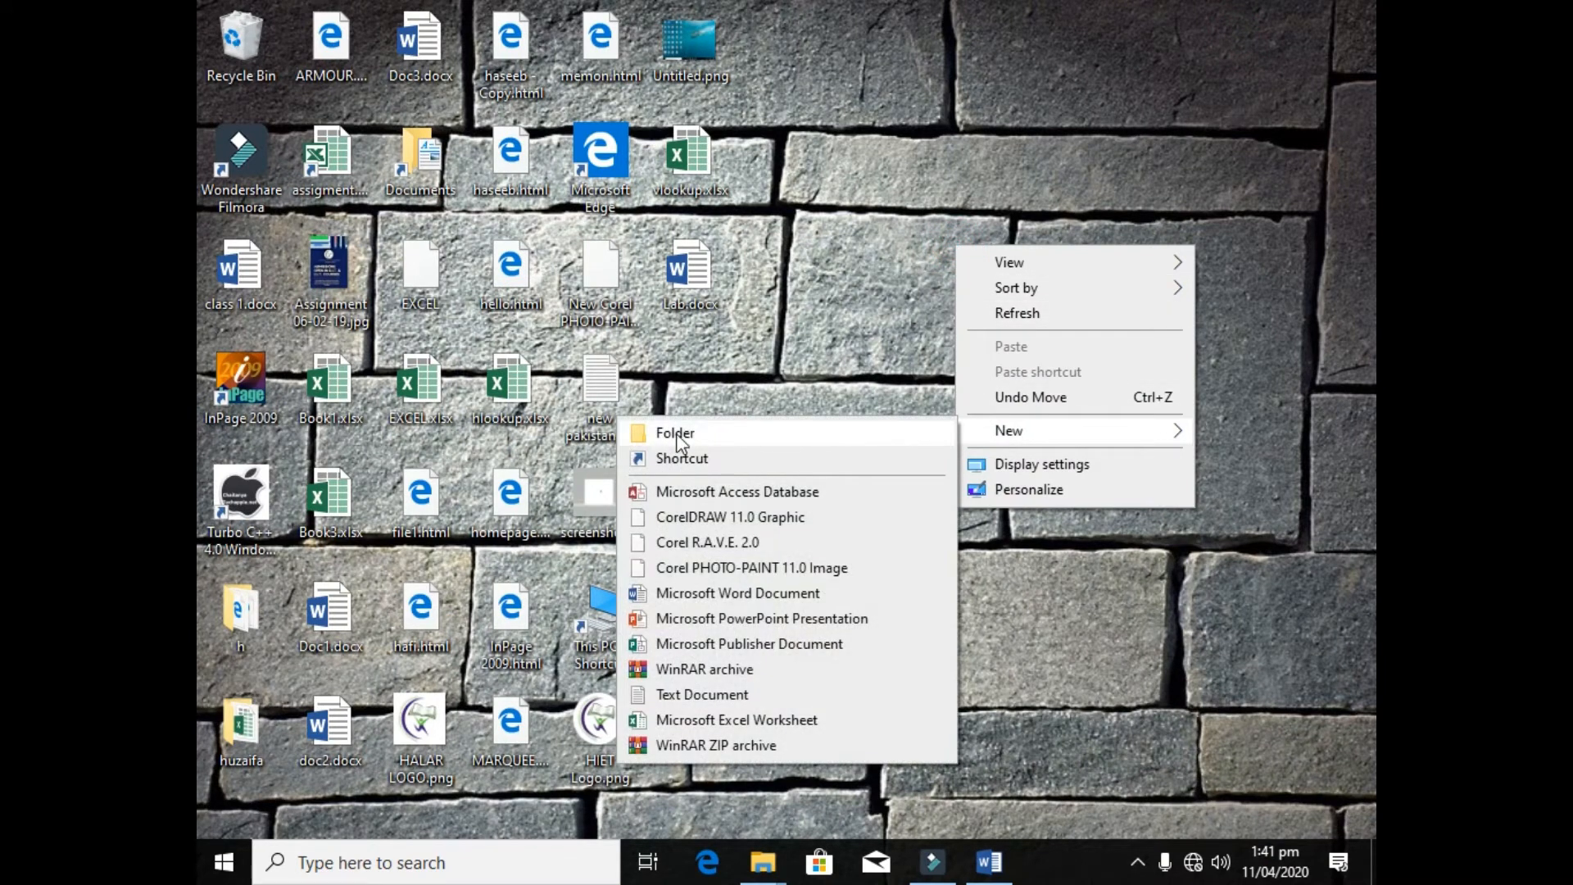
{"action": "left_click", "coordinate": [783, 433]}
{"action": "type", "text": "H"}
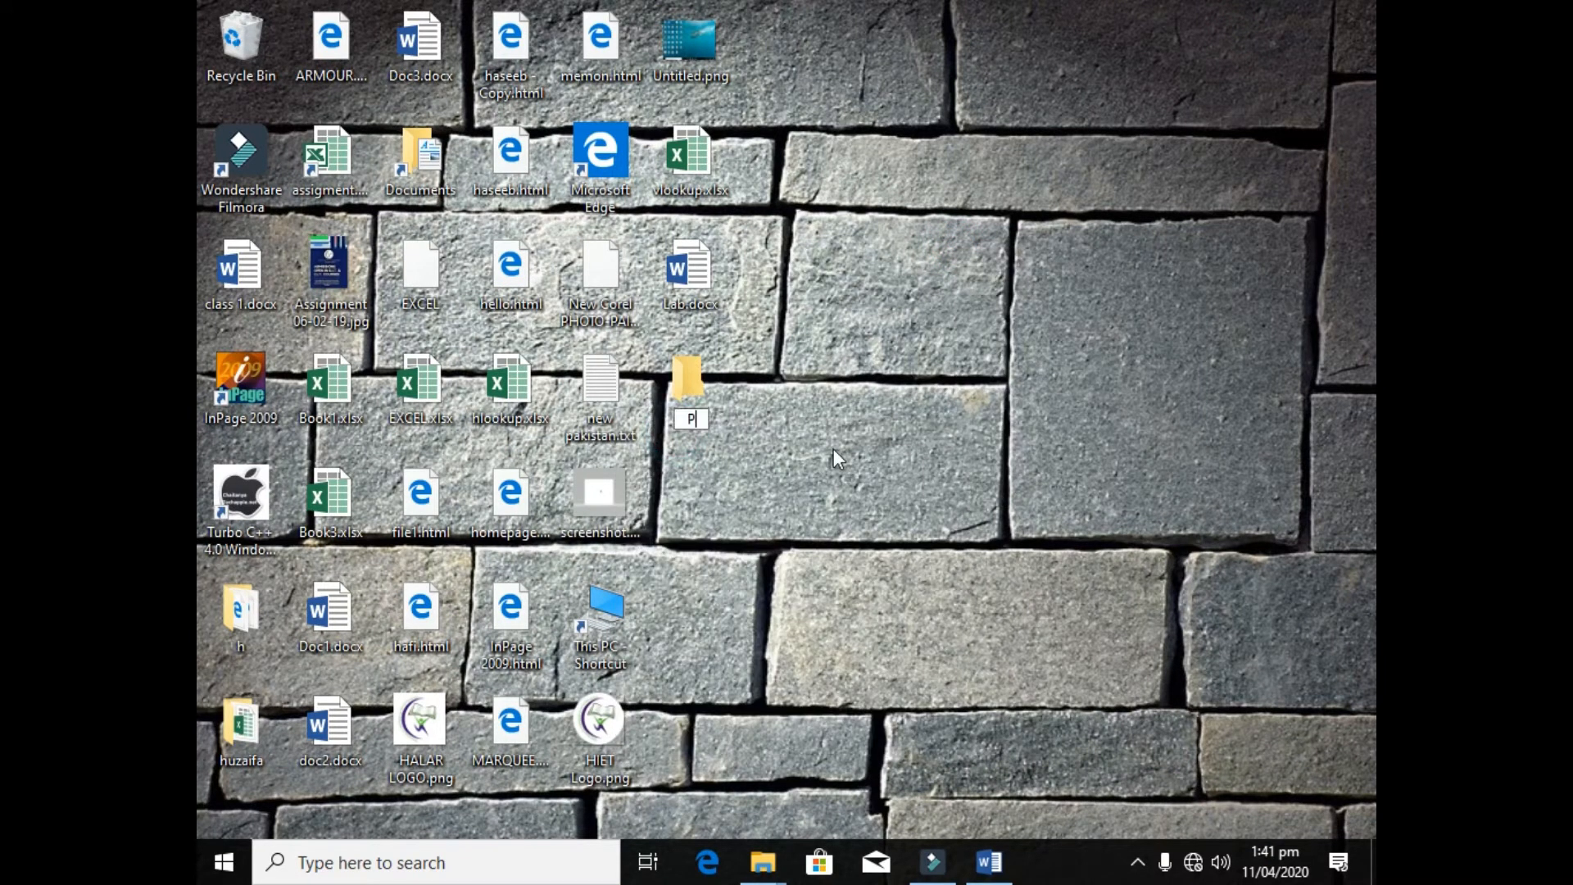
{"action": "type", "text": "yperlink"}
{"action": "right_click", "coordinate": [789, 449]}
{"action": "left_click", "coordinate": [812, 518]}
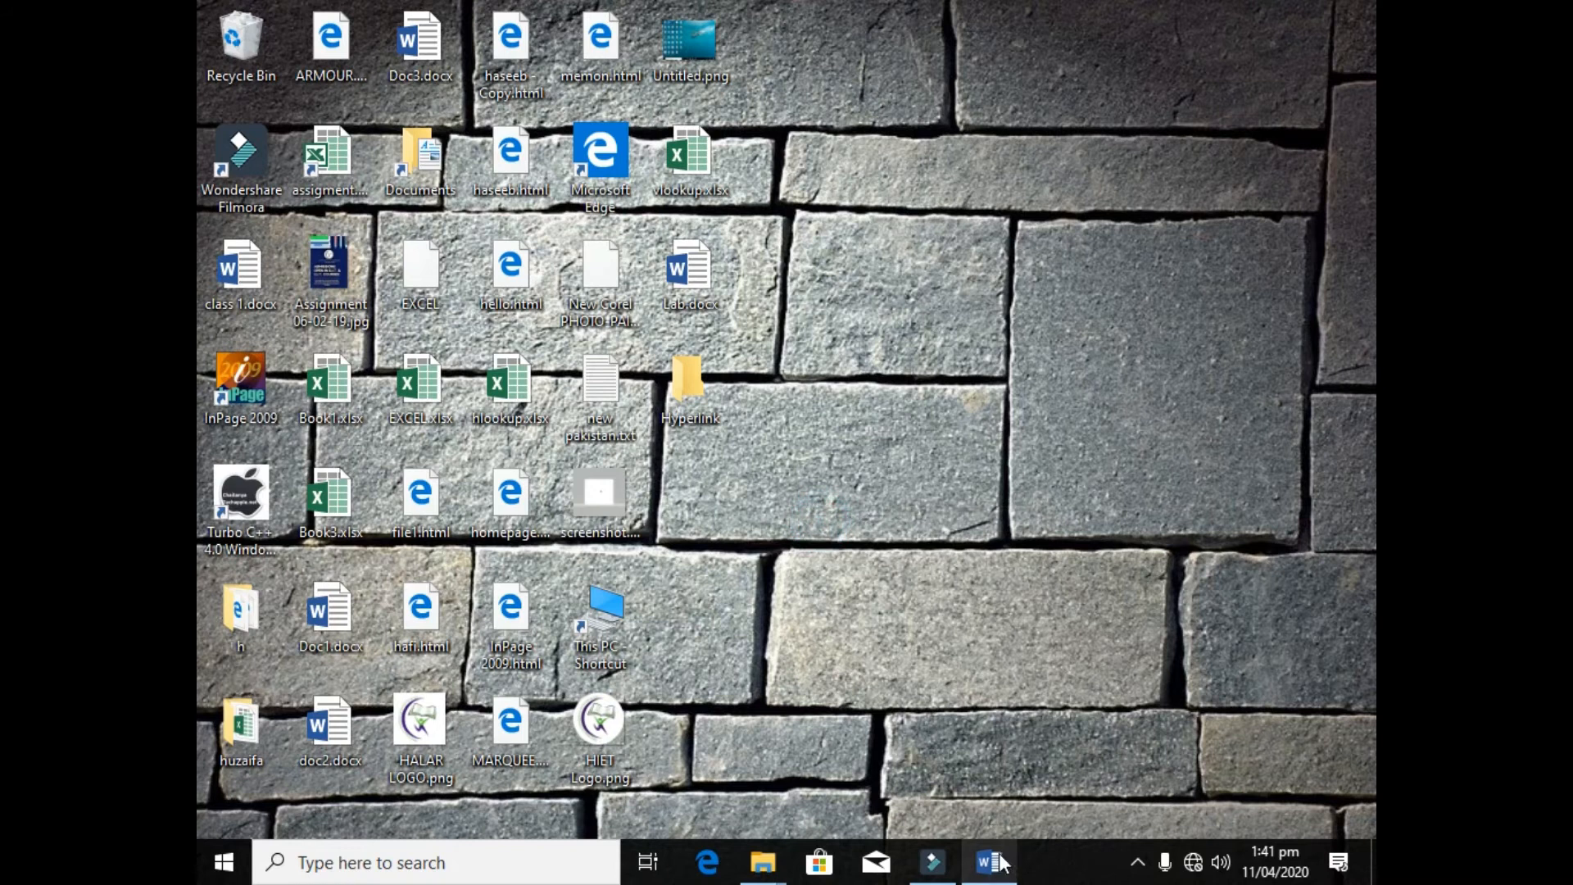
- Return to the Word document and add a centred heading line "Main Menu" above the subject list
{"action": "left_click", "coordinate": [989, 862]}
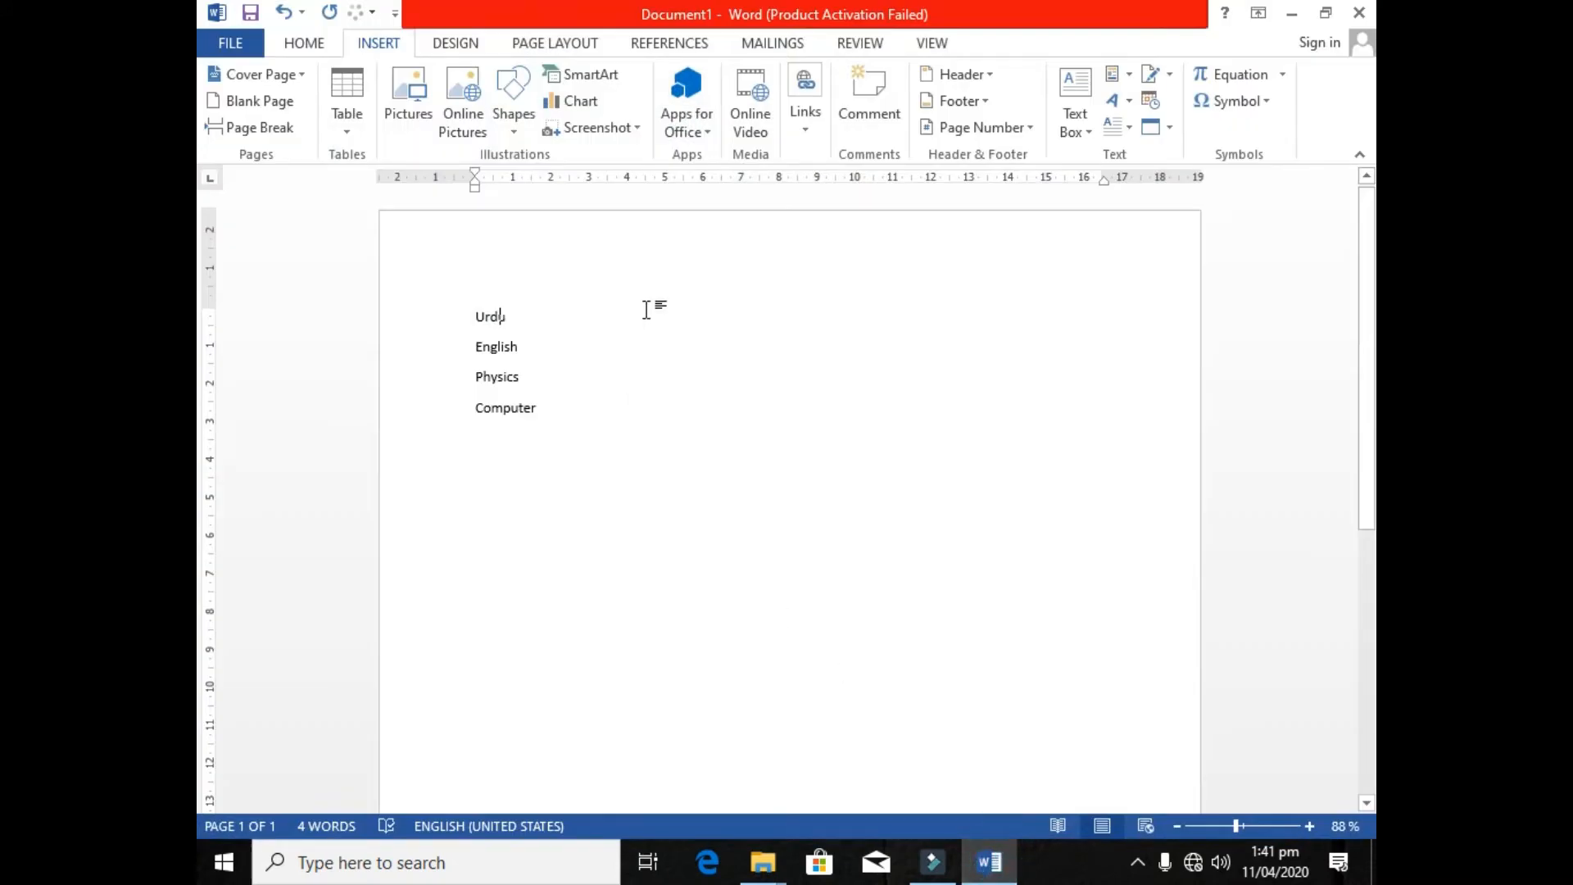
{"action": "key", "text": "Return"}
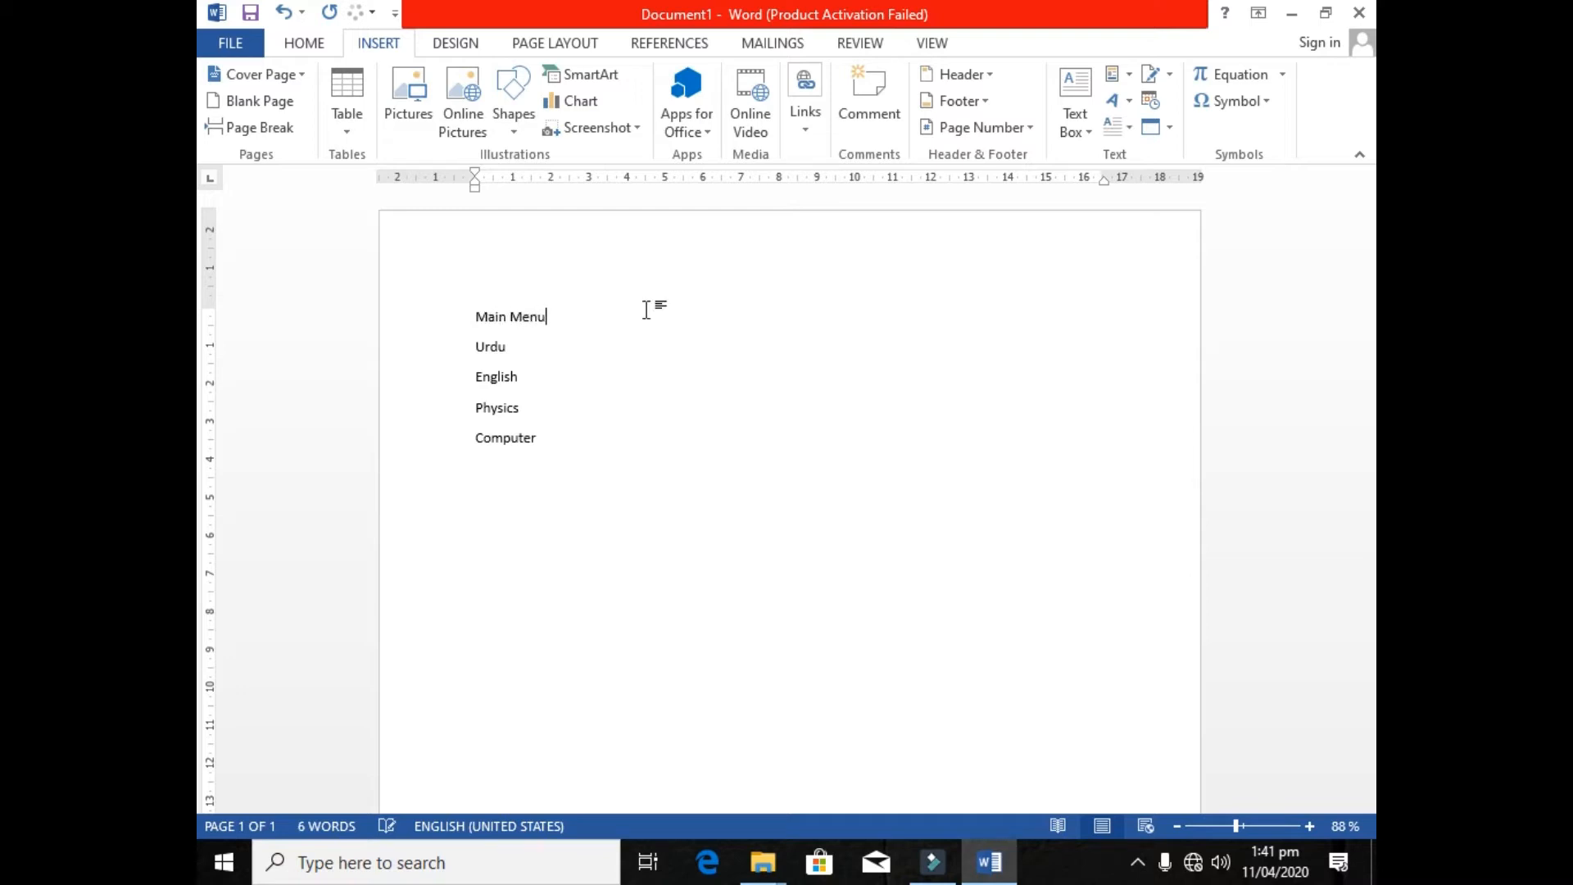
{"action": "key", "text": "ctrl+e"}
- Make the "Main Menu" heading bold and underlined and increase its font size by several increments
{"action": "key", "text": "shift+Left"}
{"action": "key", "text": "shift+Left"}
{"action": "key", "text": "shift+Left"}
{"action": "key", "text": "shift+Left"}
{"action": "key", "text": "shift+Left"}
{"action": "key", "text": "shift+Left"}
{"action": "key", "text": "shift+Left"}
{"action": "key", "text": "shift+Left"}
{"action": "key", "text": "shift+Left"}
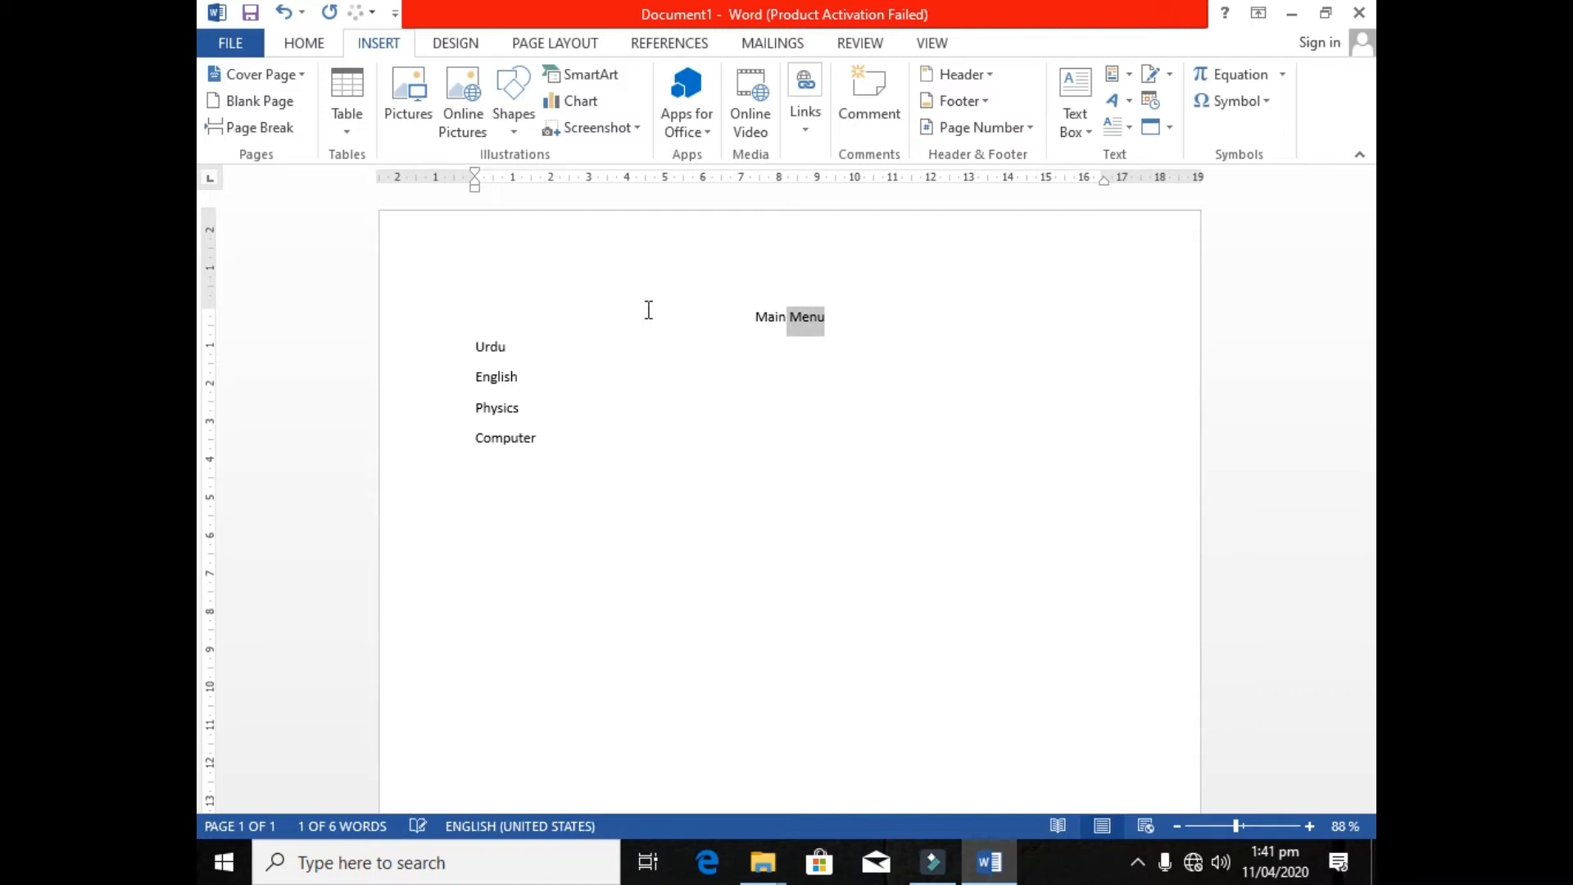
{"action": "key", "text": "ctrl+b"}
{"action": "key", "text": "ctrl+shift+period"}
{"action": "key", "text": "ctrl+shift+period"}
{"action": "key", "text": "ctrl+shift+period"}
{"action": "key", "text": "ctrl+u"}
- Increase the font size of the four subject lines from Urdu to Computer by one increment
{"action": "left_click_drag", "start_coordinate": [475, 358], "coordinate": [533, 458]}
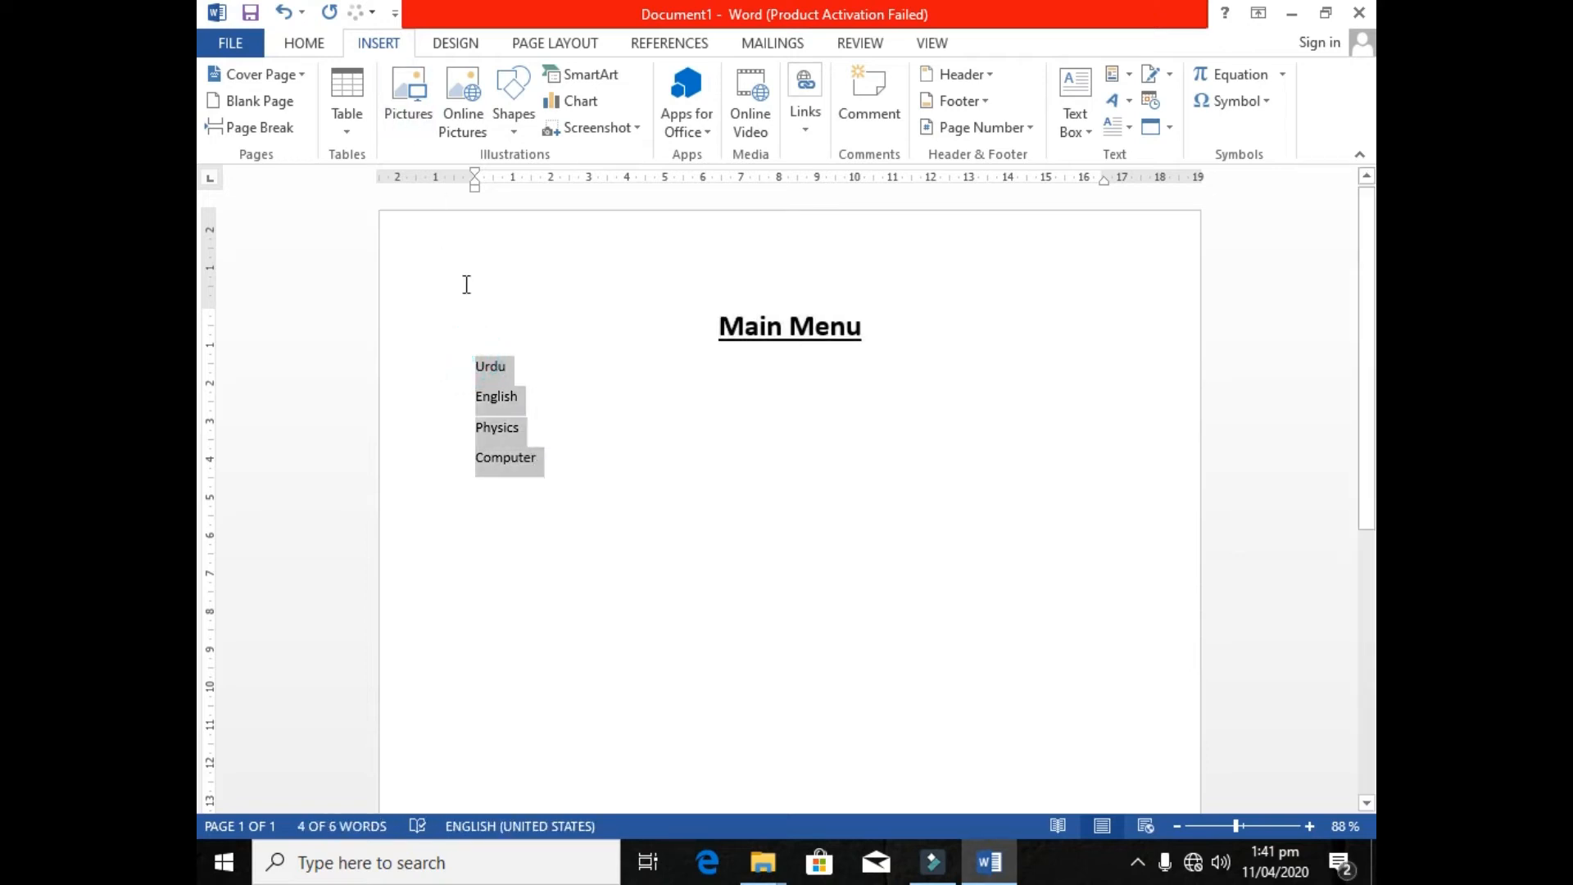
{"action": "key", "text": "ctrl+shift+period"}
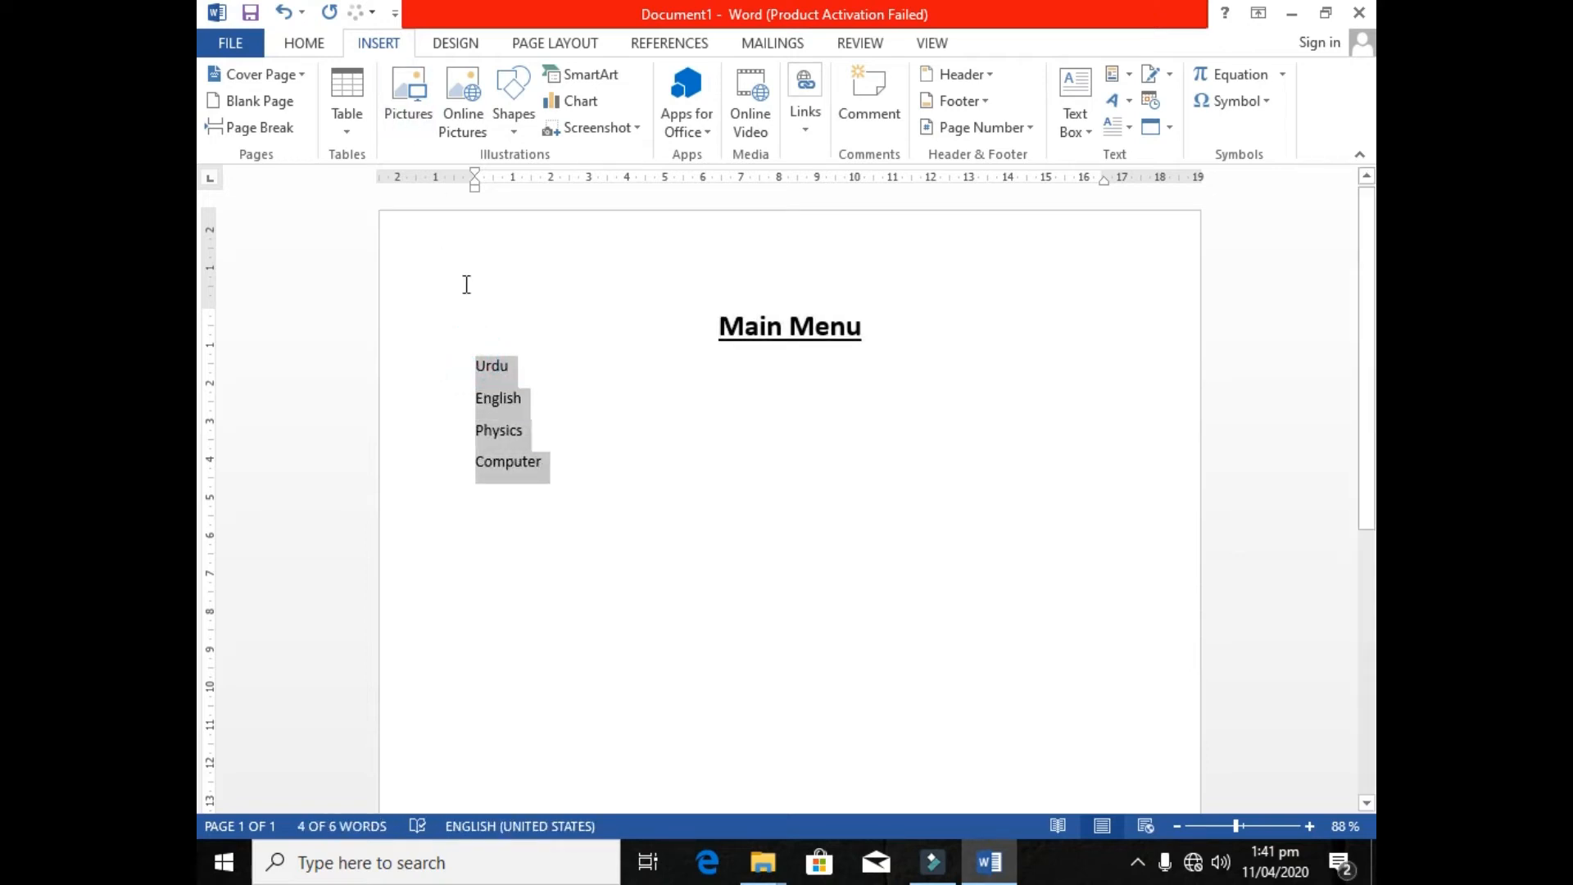
{"action": "left_click", "coordinate": [607, 379]}
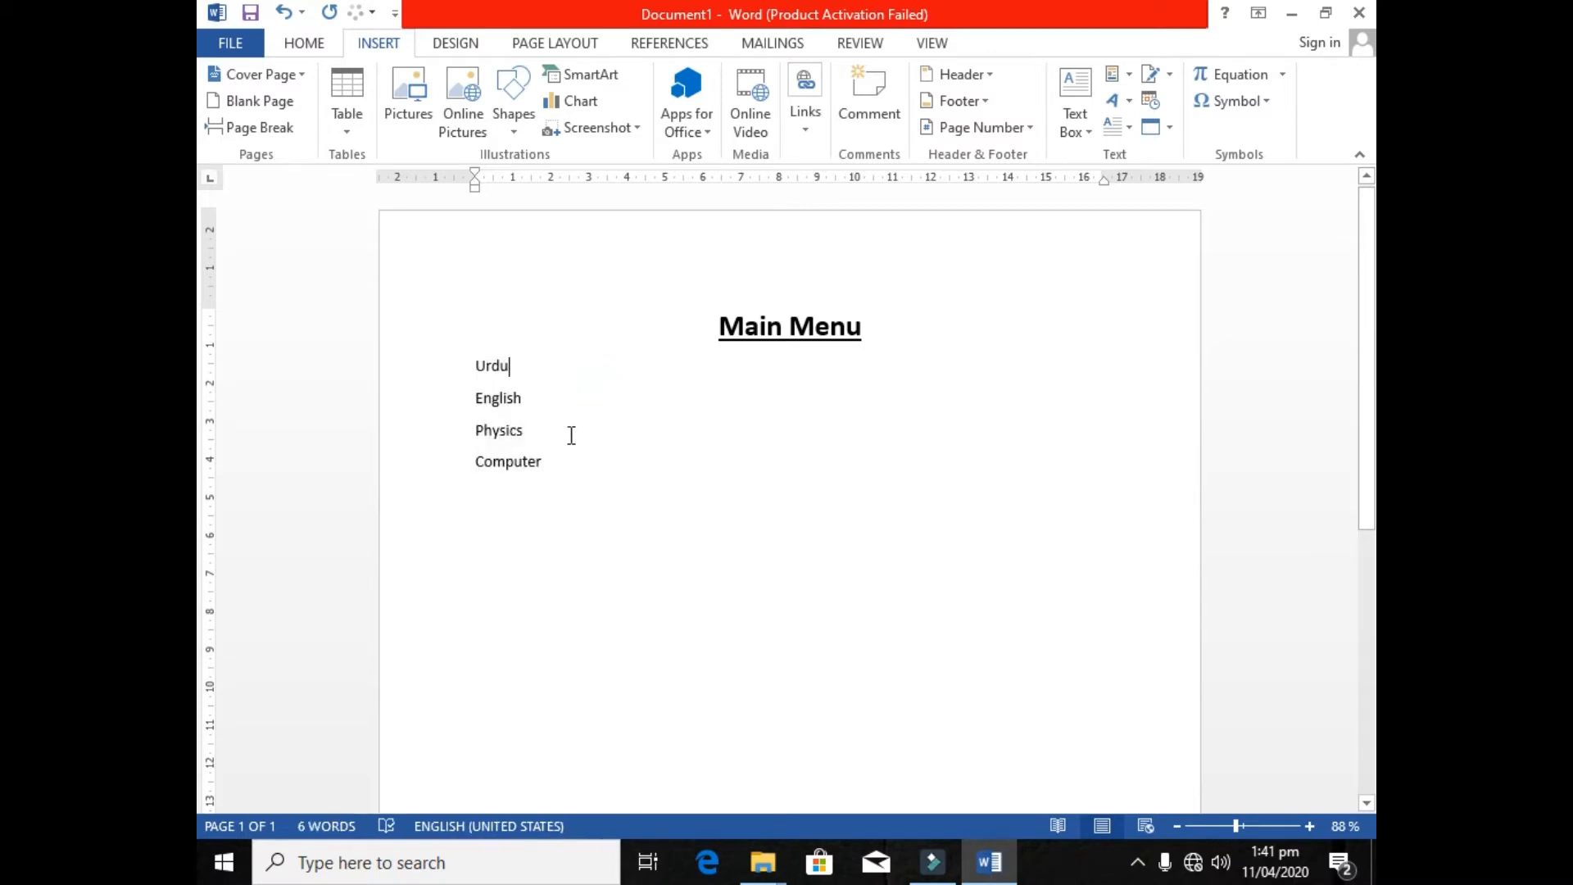
- Save the document as Main Menu.docx in the Hyperlink folder on the desktop
{"action": "key", "text": "ctrl+s"}
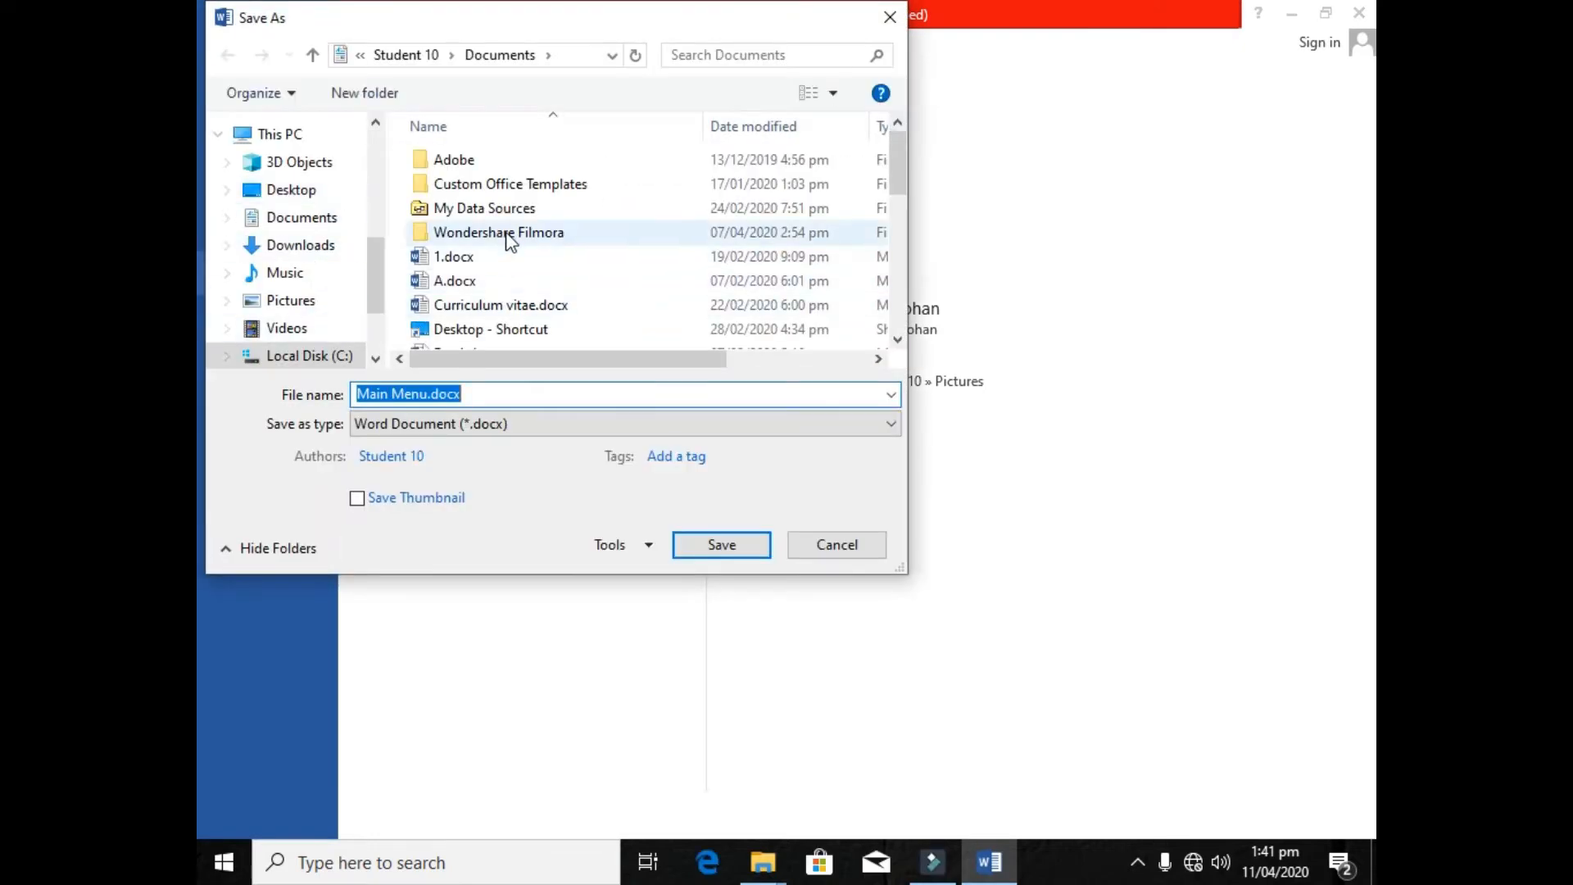
{"action": "mouse_move", "coordinate": [901, 166]}
{"action": "left_mouse_down"}
{"action": "mouse_move", "coordinate": [896, 321]}
{"action": "mouse_move", "coordinate": [880, 153]}
{"action": "left_mouse_up"}
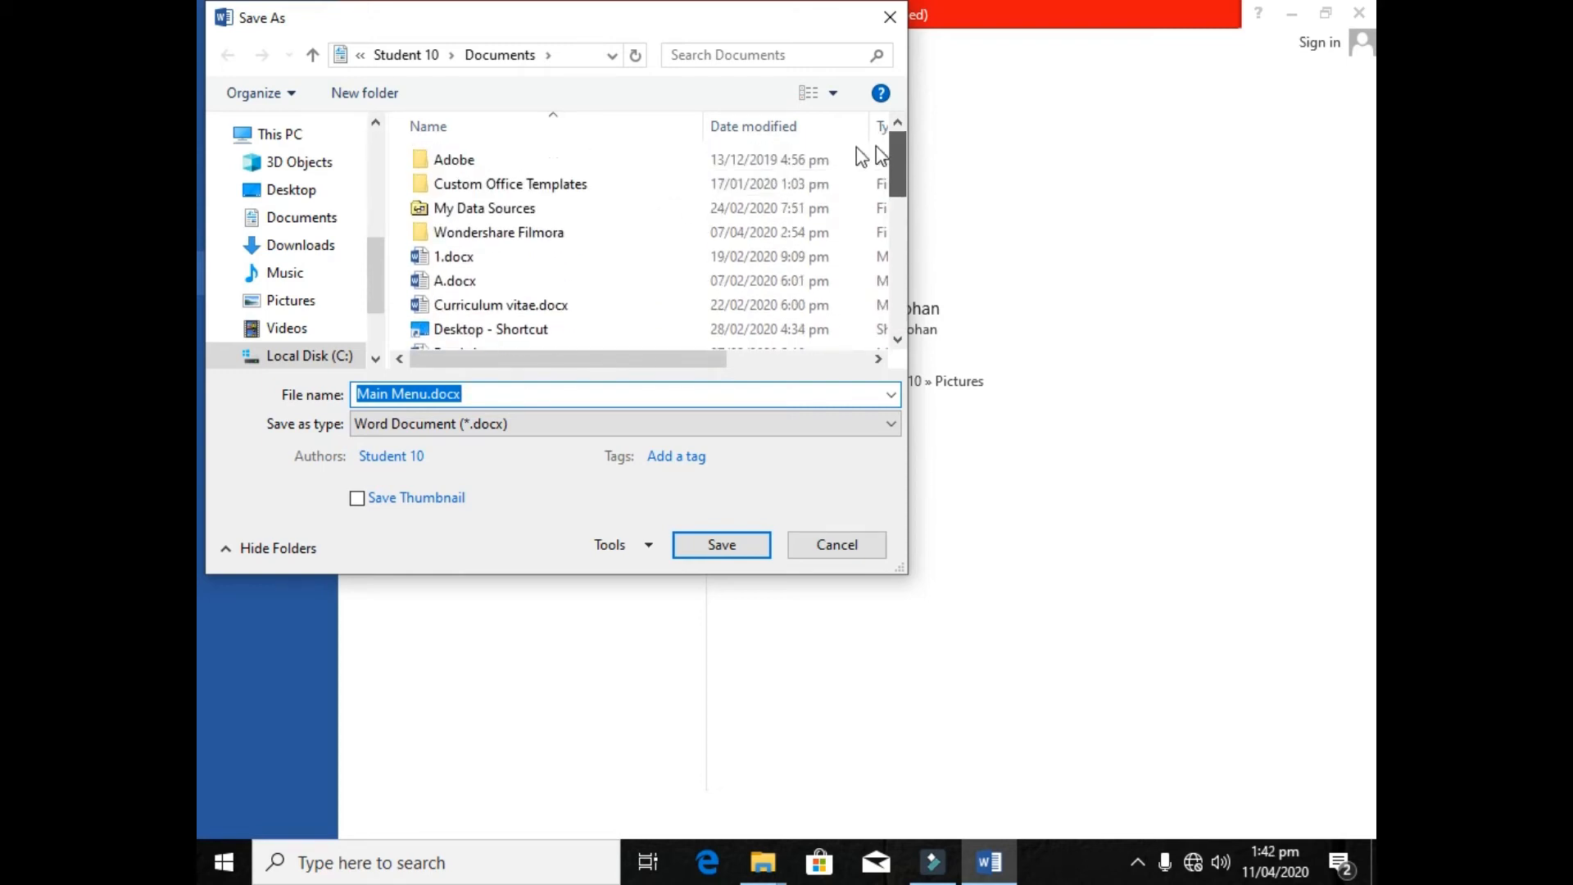
{"action": "left_click", "coordinate": [294, 190]}
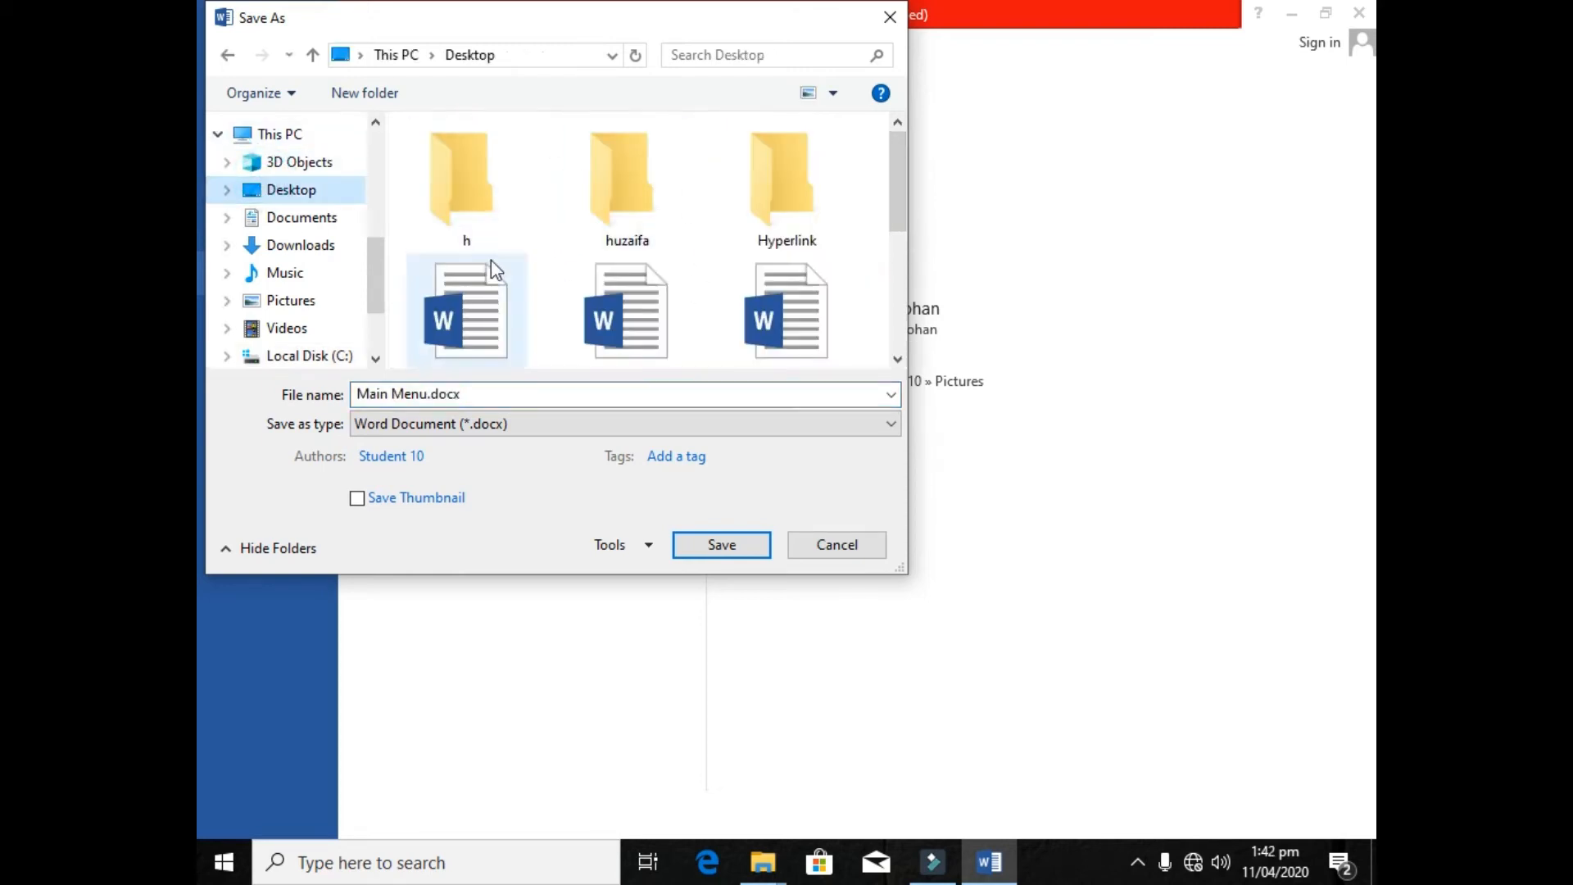
{"action": "double_click", "coordinate": [764, 179]}
{"action": "left_click", "coordinate": [711, 544]}
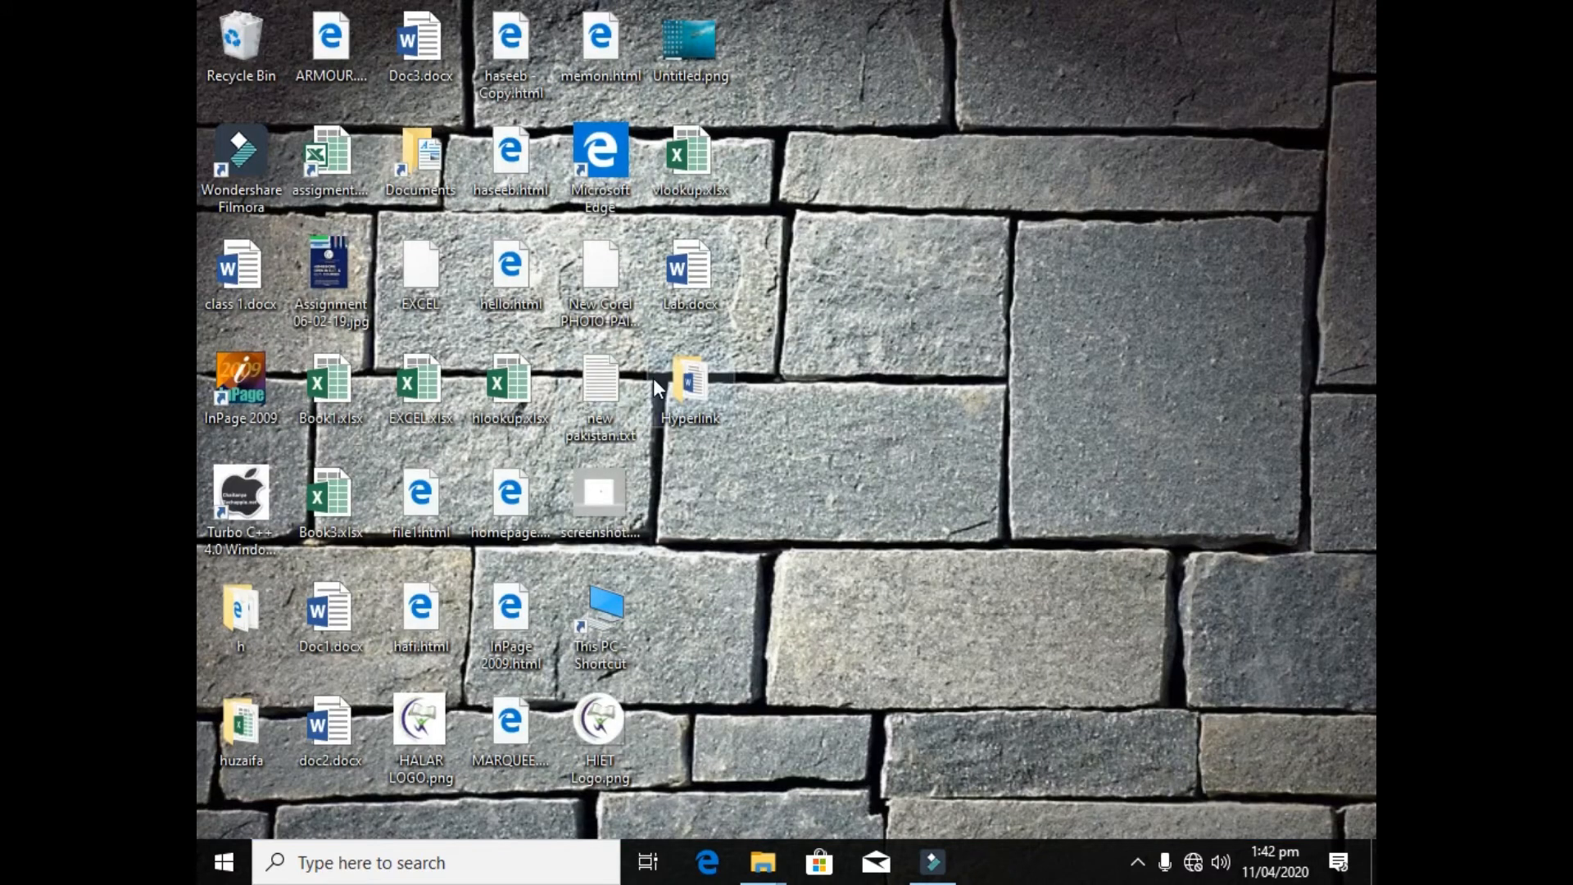
- Open the Hyperlink folder from the desktop, duplicate Main Menu.docx there and rename the copy Urdu.docx
{"action": "double_click", "coordinate": [653, 377]}
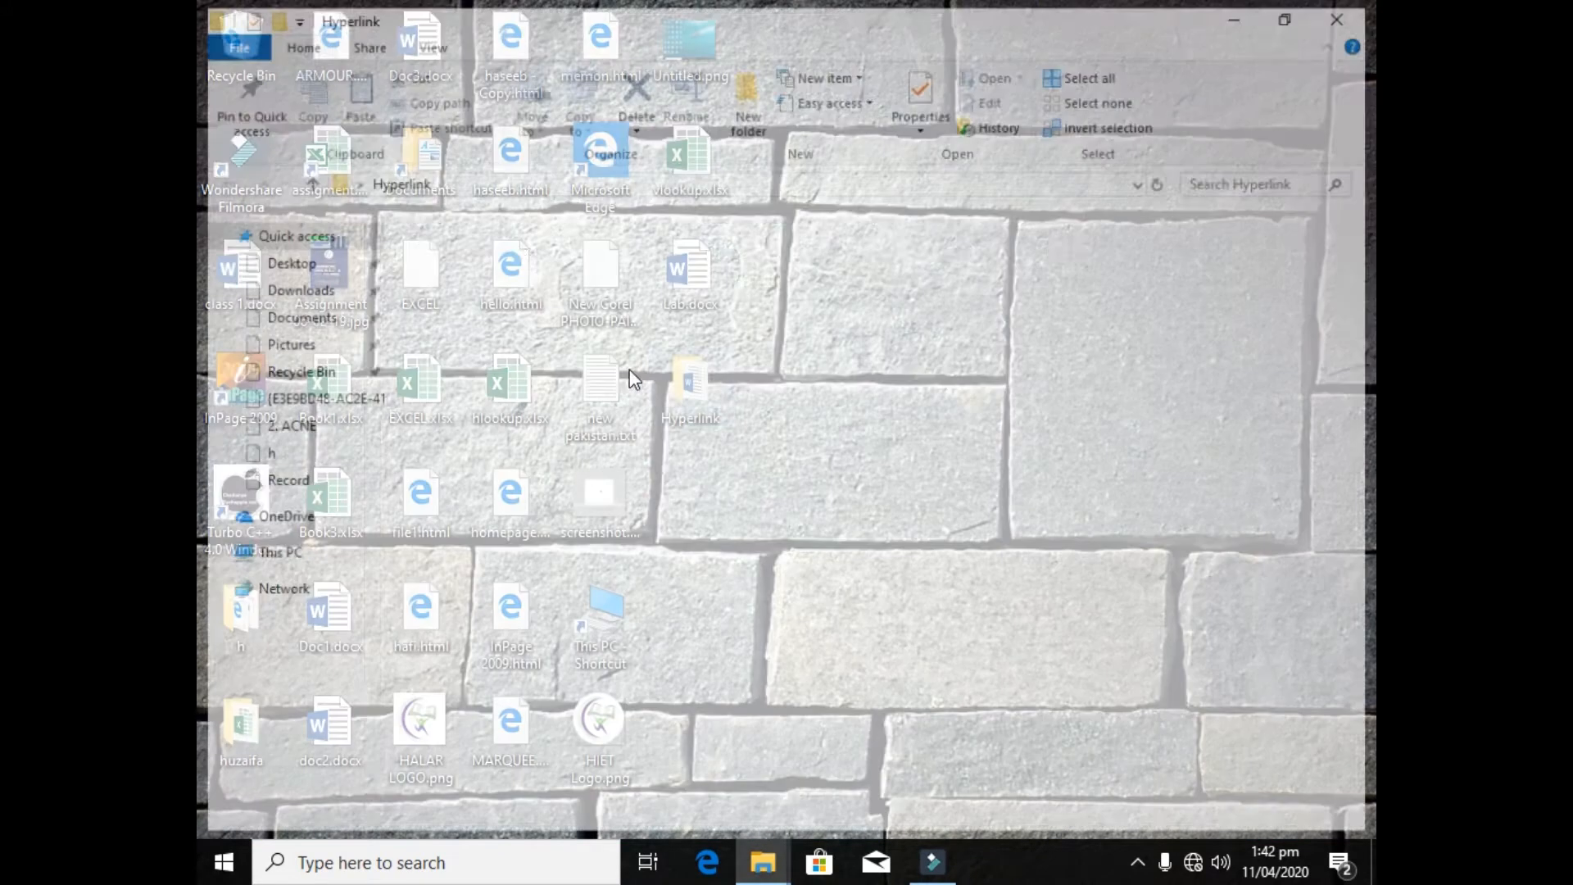
{"action": "left_click", "coordinate": [527, 263]}
{"action": "key", "text": "ctrl+c"}
{"action": "key", "text": "ctrl+v"}
{"action": "right_click", "coordinate": [490, 256]}
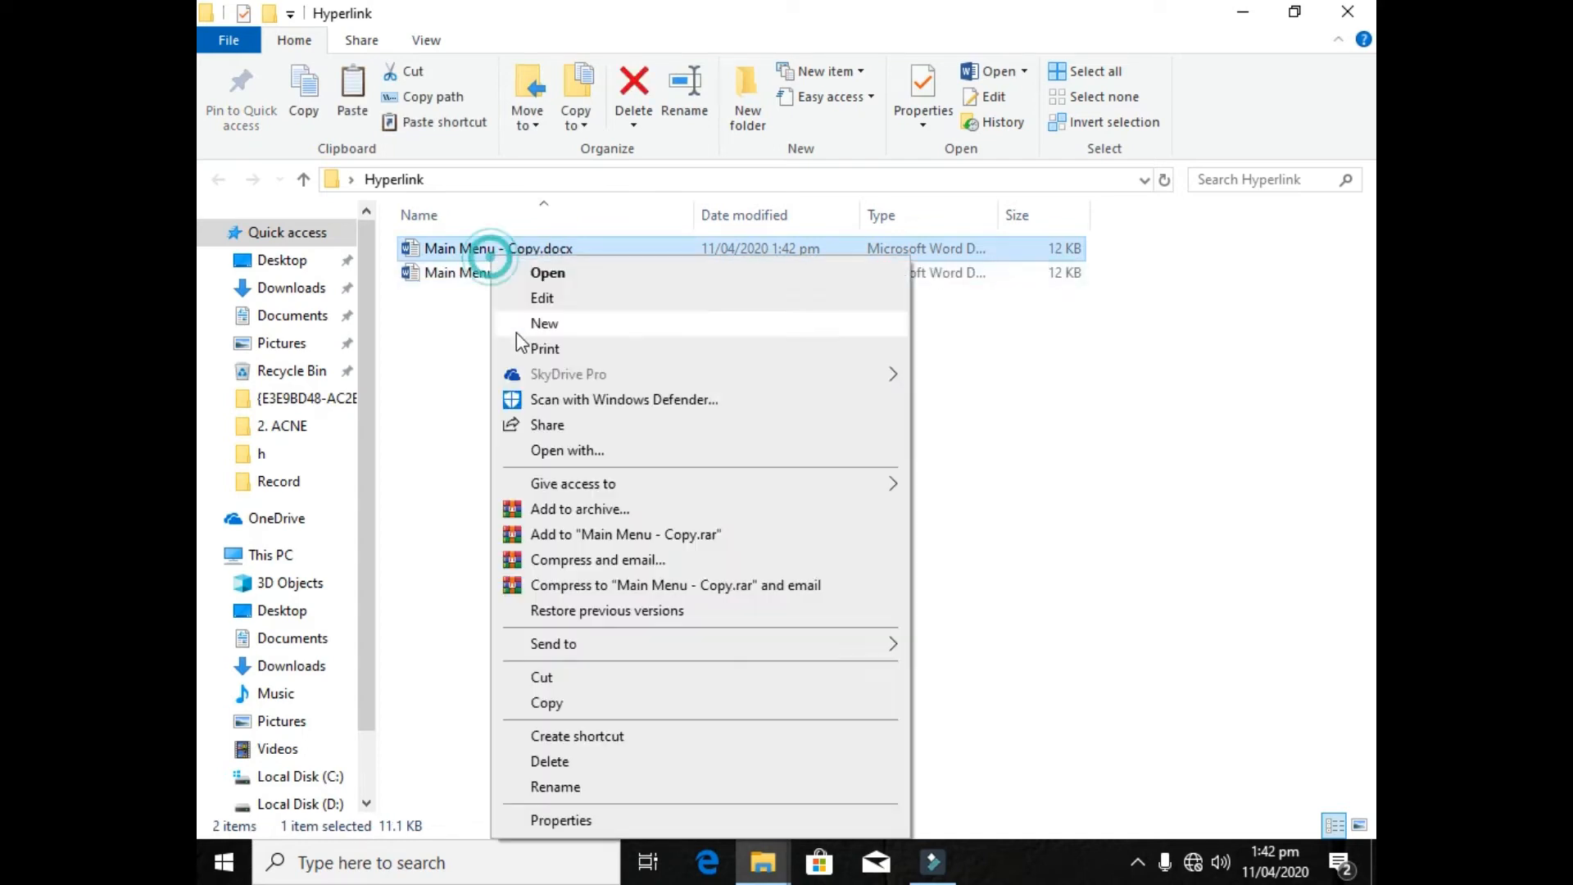
{"action": "left_click", "coordinate": [623, 789]}
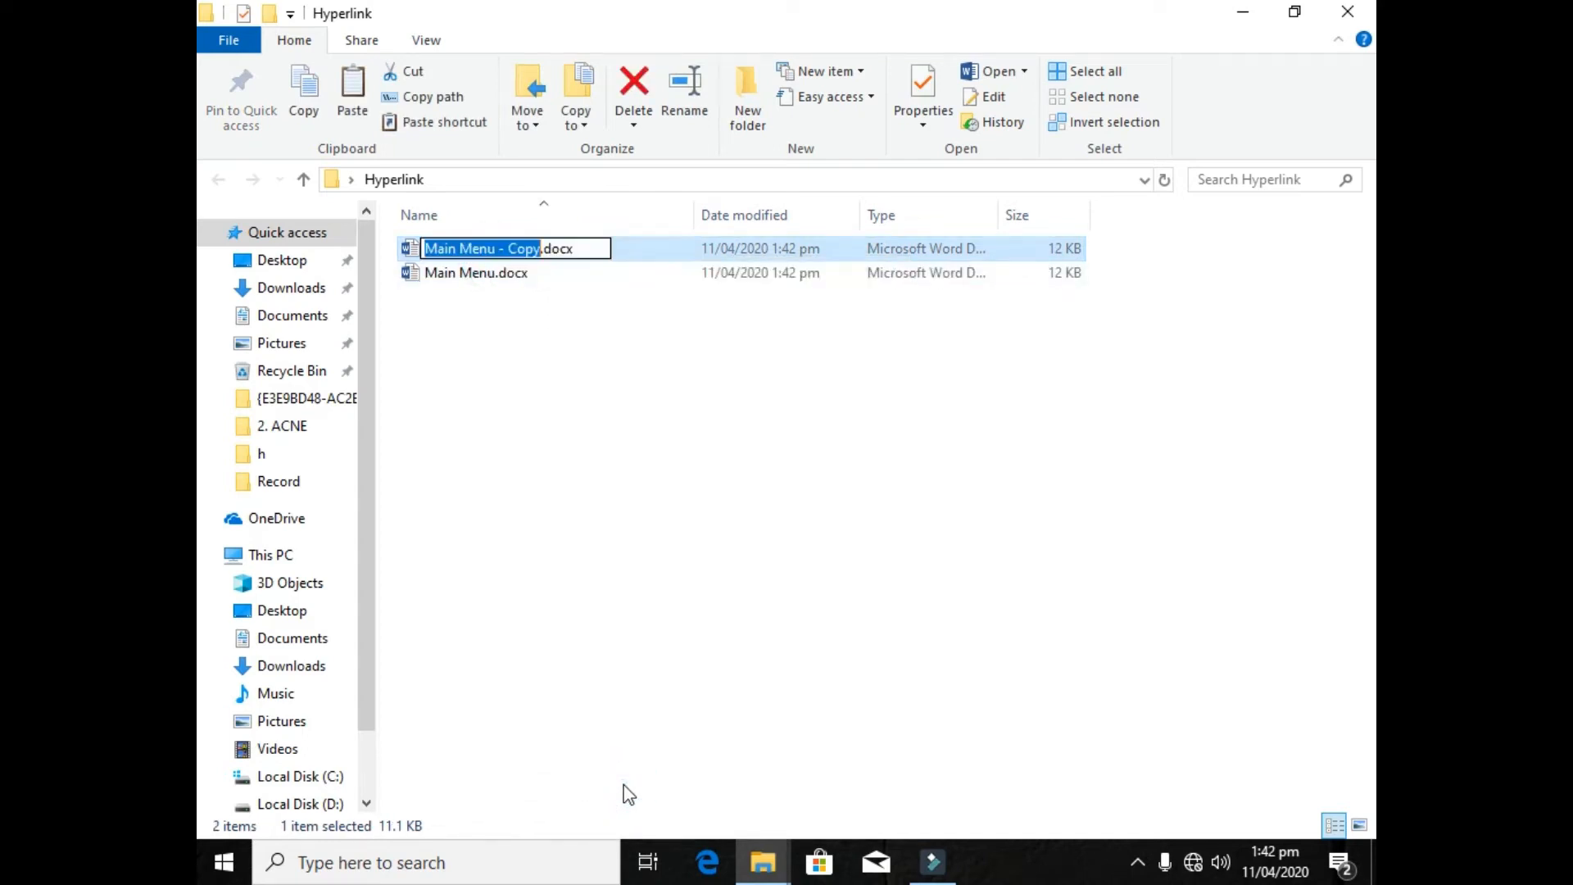
{"action": "type", "text": "Urdu"}
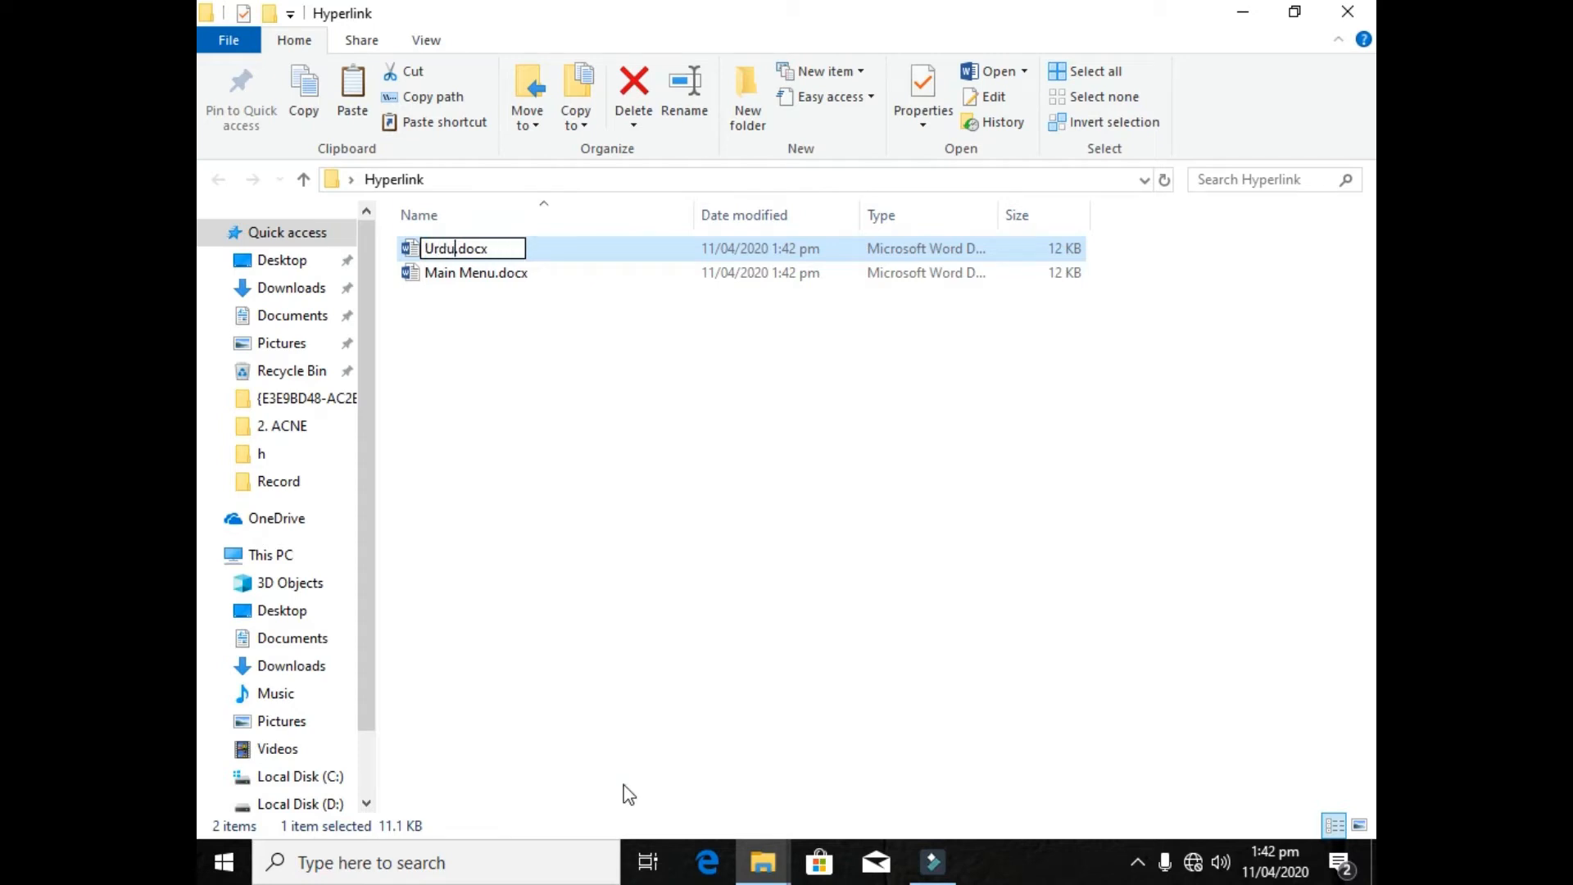
{"action": "left_click", "coordinate": [623, 662]}
- Open Urdu.docx in Word and replace its "Main Menu" heading with "Urdu"
{"action": "double_click", "coordinate": [544, 250]}
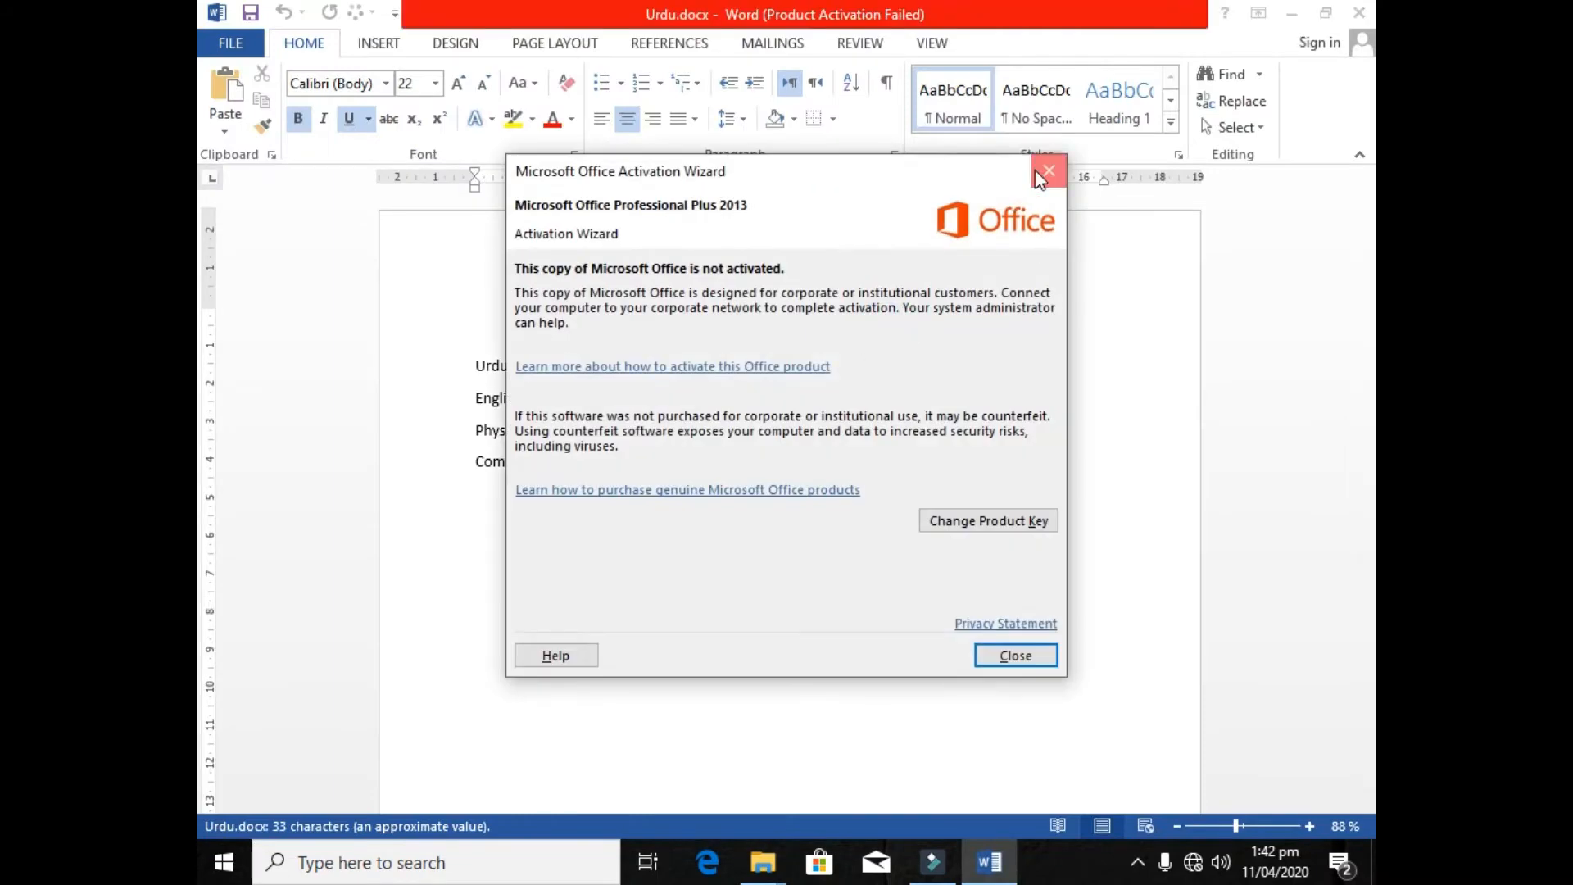
{"action": "left_click", "coordinate": [1040, 179]}
{"action": "left_click_drag", "start_coordinate": [871, 326], "coordinate": [711, 331]}
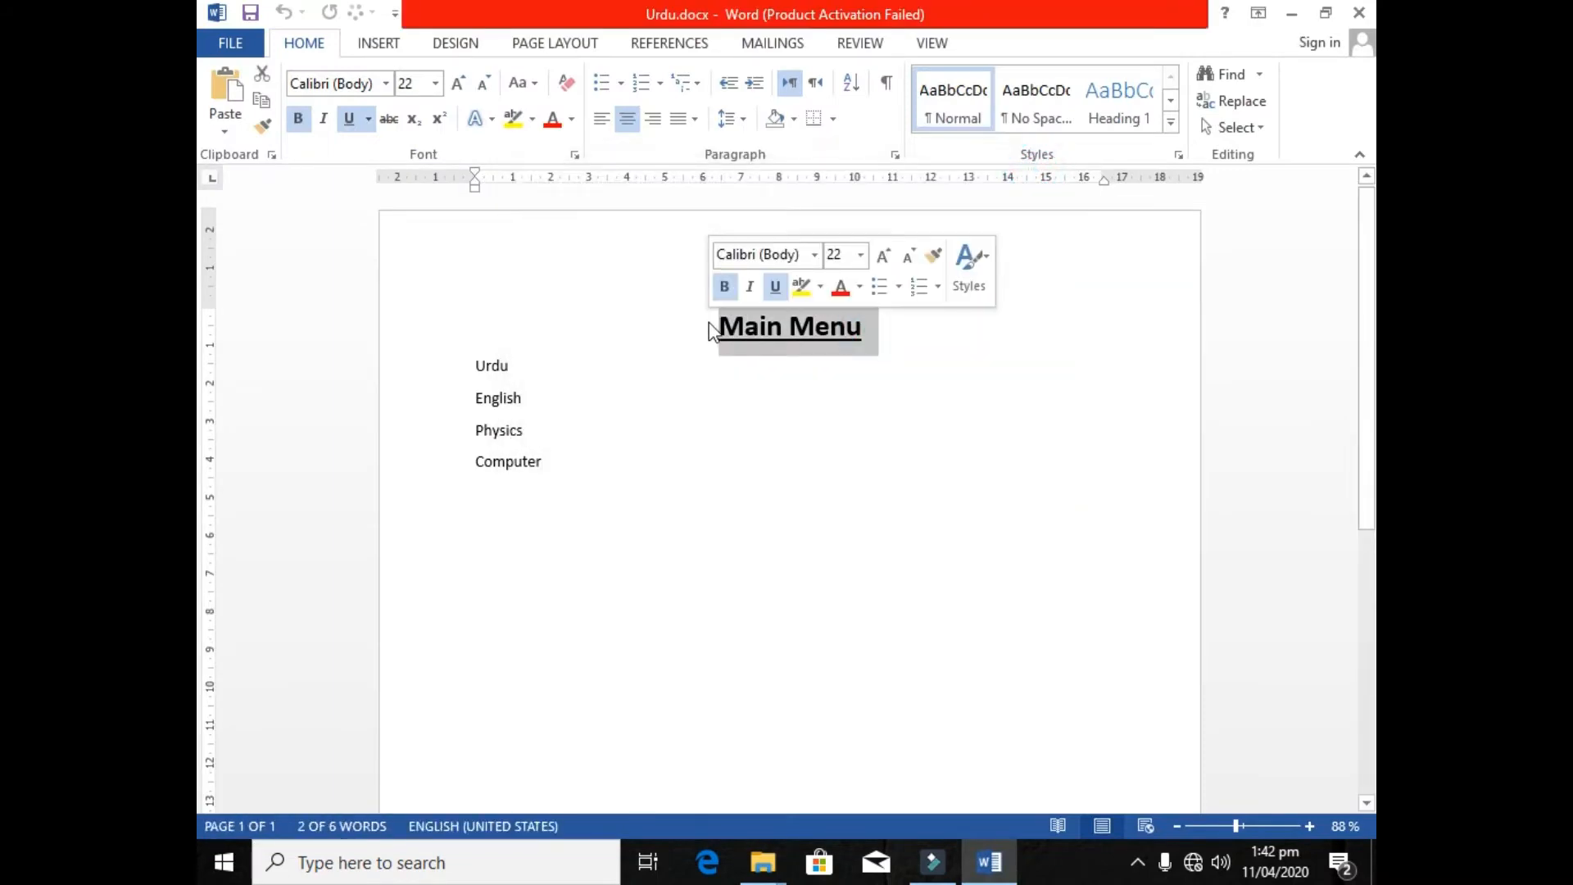
{"action": "type", "text": "Urdu"}
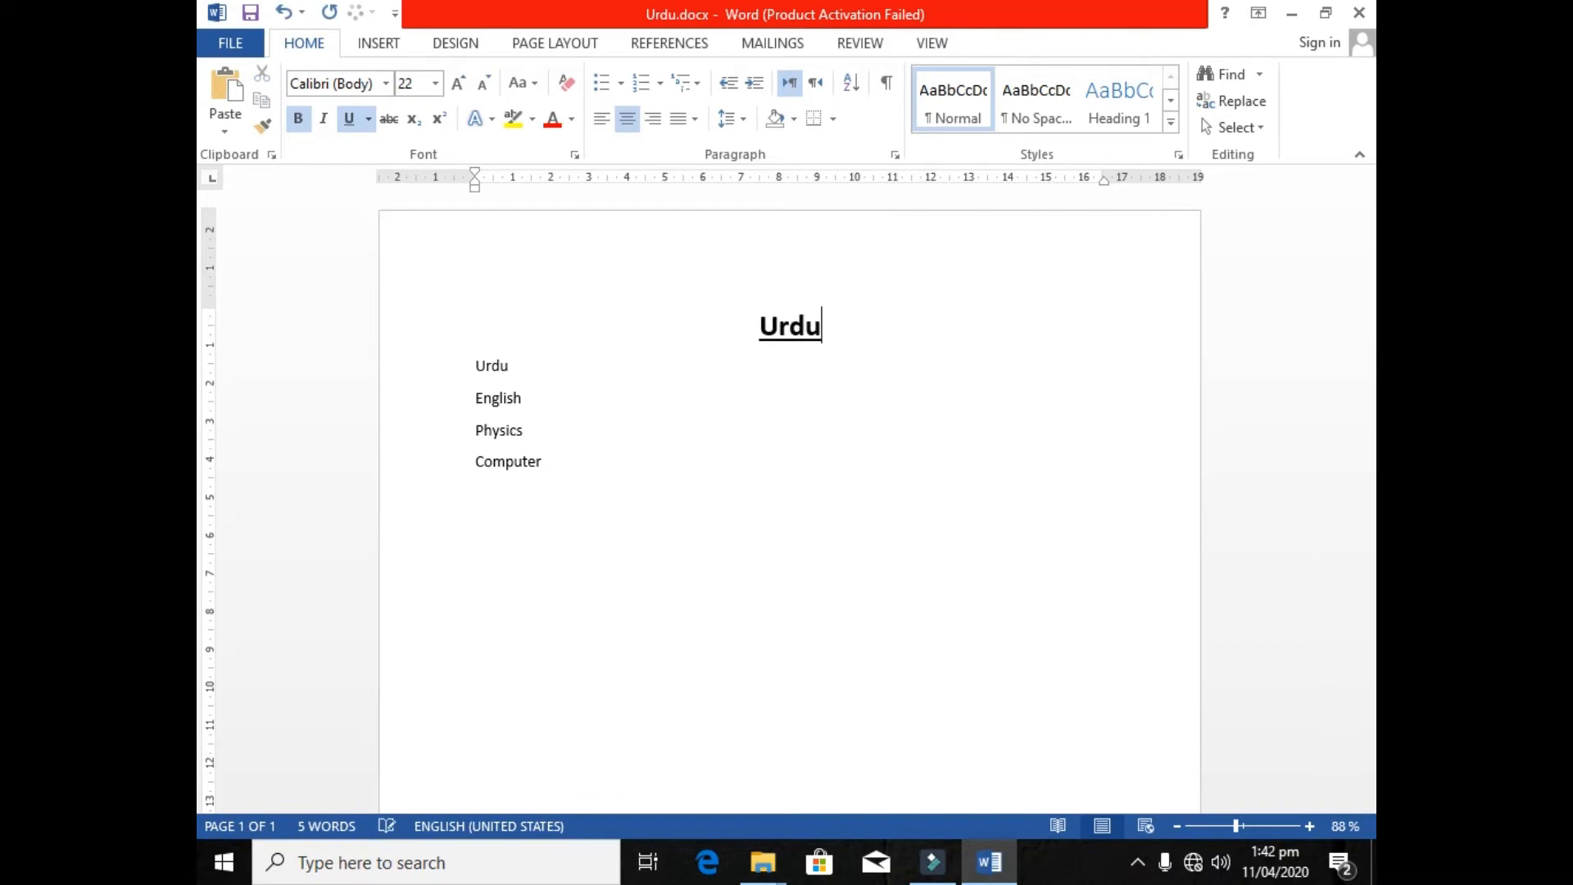
- Replace the "Urdu" line in the subject list with "Menu" and close the document
{"action": "left_click", "coordinate": [509, 366]}
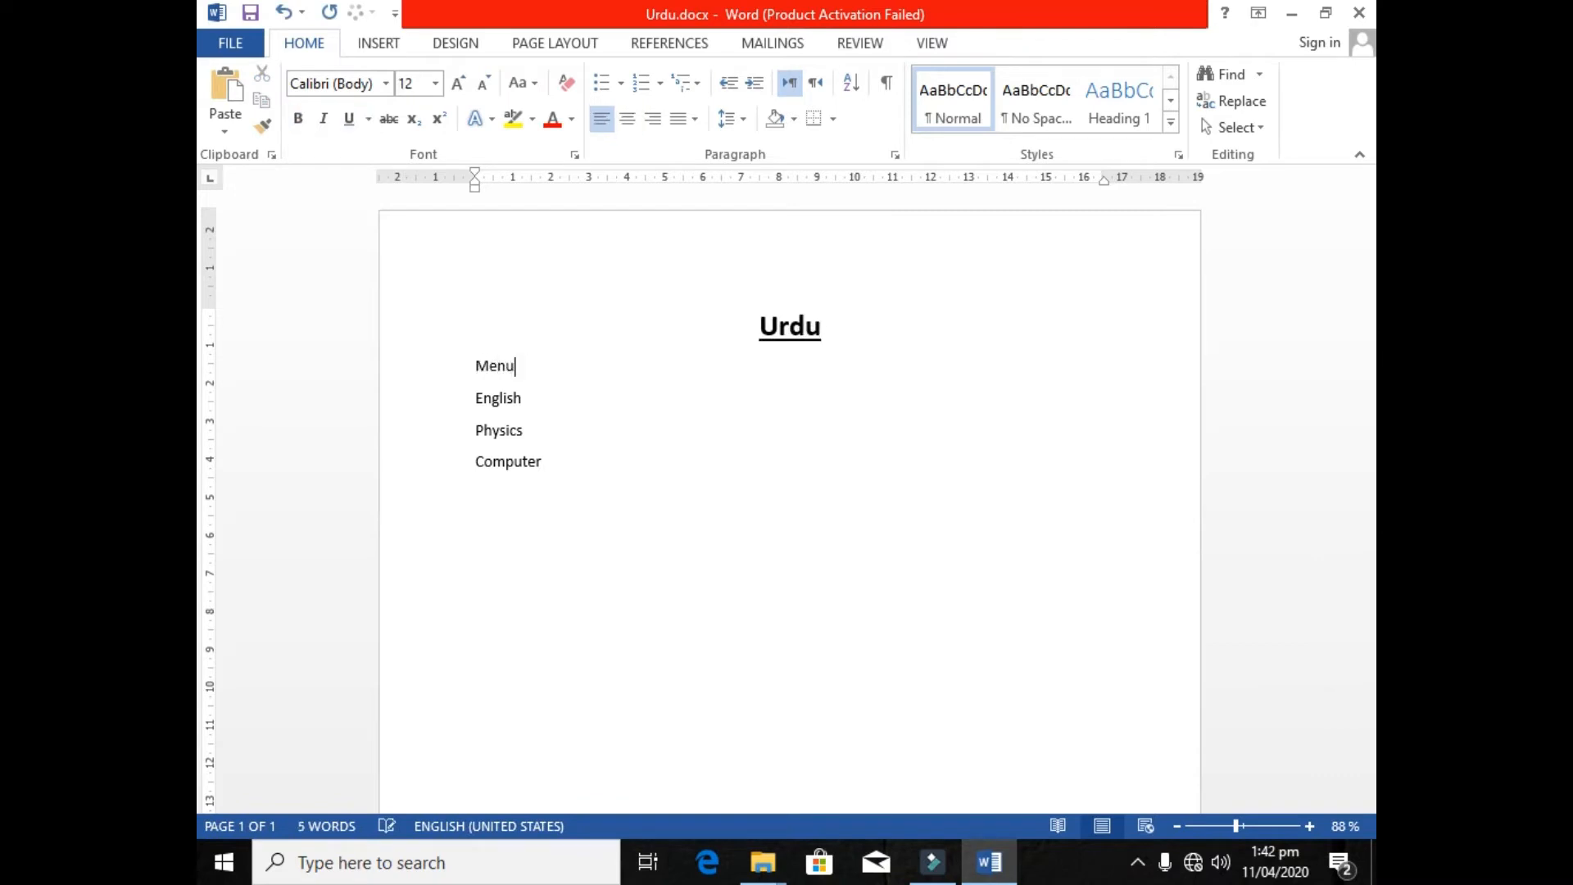
{"action": "left_click", "coordinate": [863, 343]}
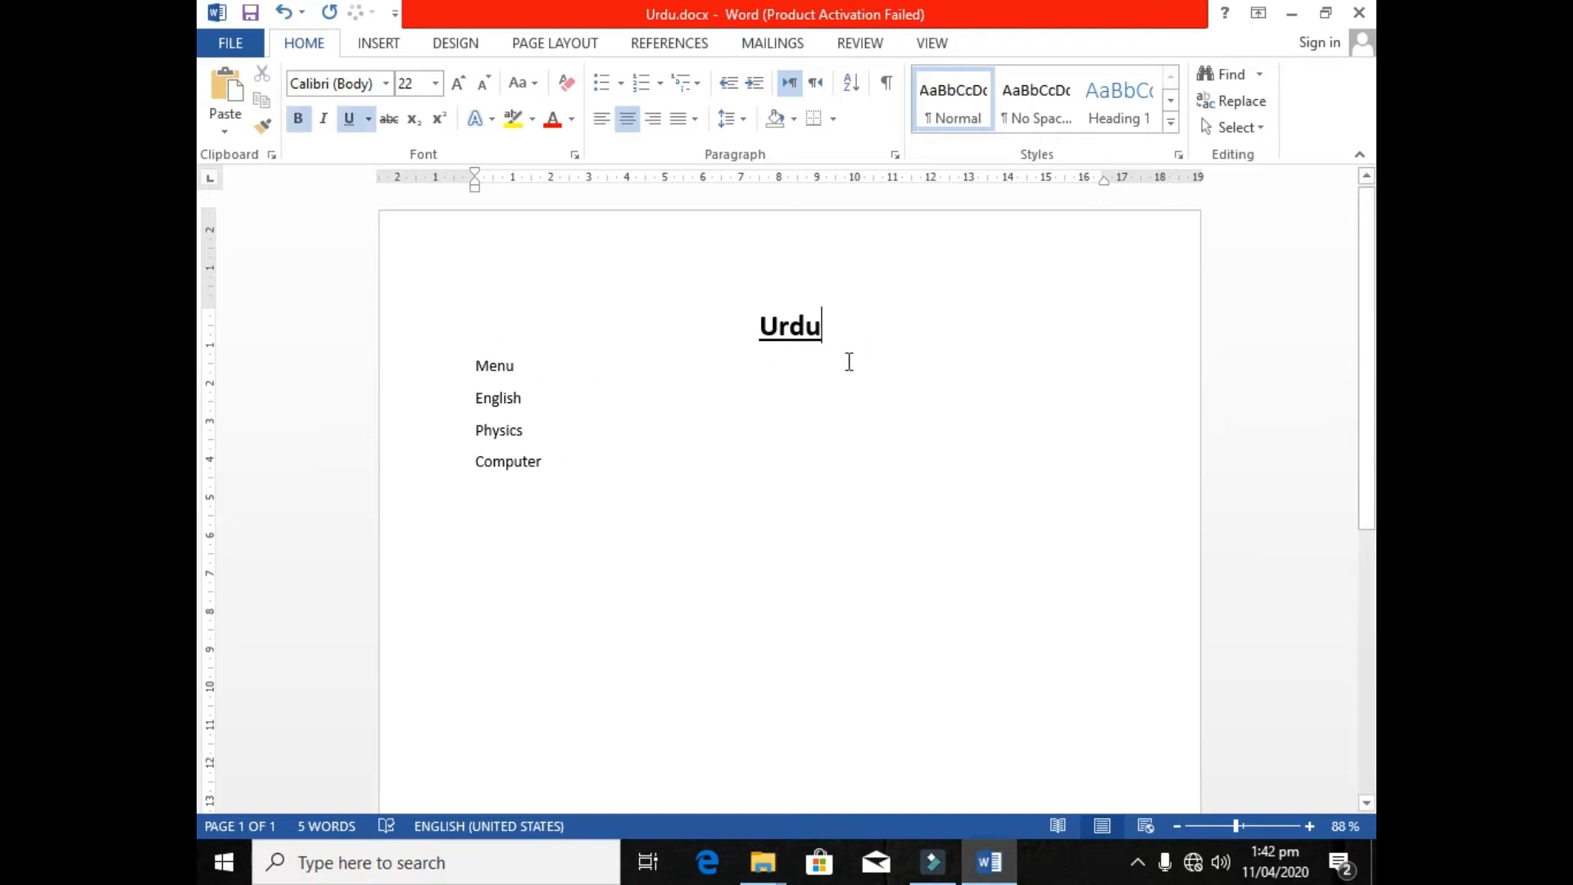
{"action": "left_click", "coordinate": [1359, 12]}
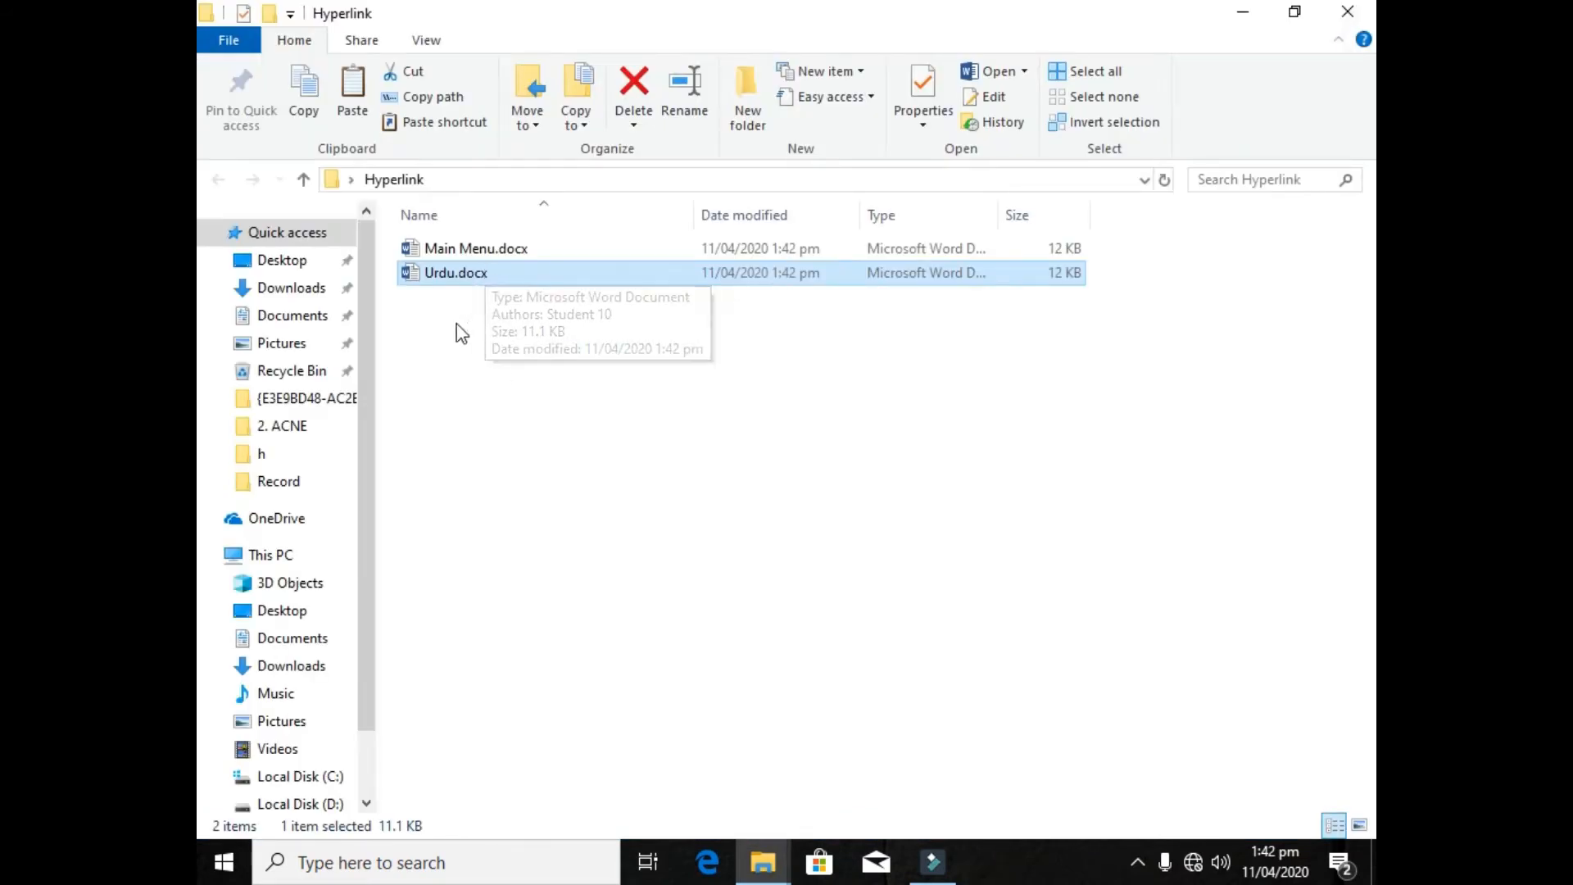
- Paste another copy of Main Menu.docx into the Hyperlink folder and rename it Computer.docx
{"action": "key", "text": "ctrl+v"}
{"action": "right_click", "coordinate": [490, 254]}
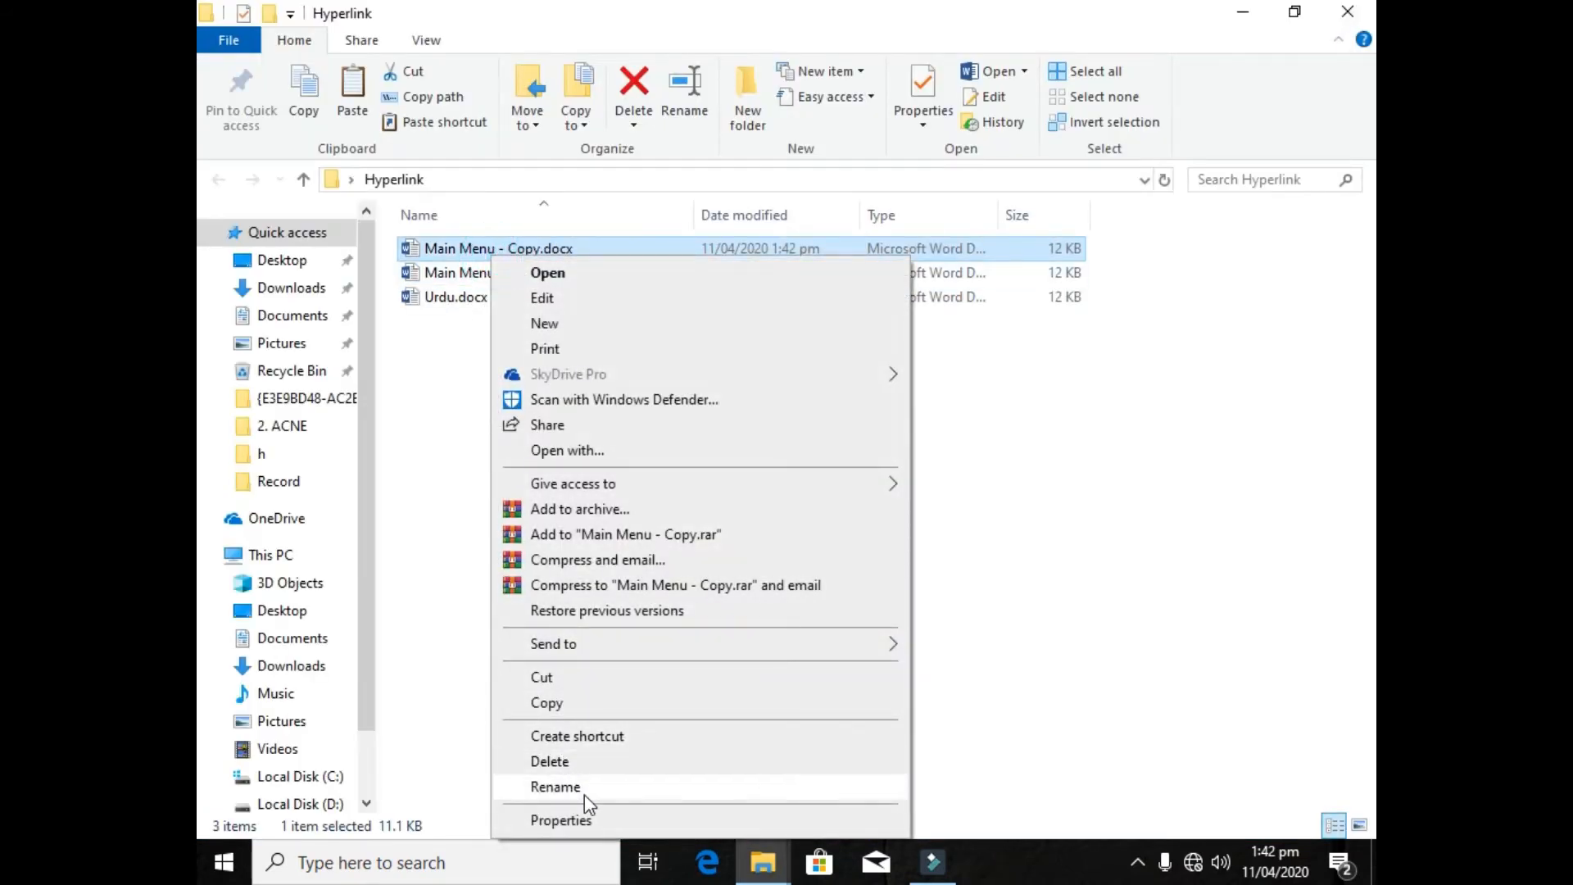
{"action": "left_click", "coordinate": [583, 791]}
{"action": "type", "text": "Compute"}
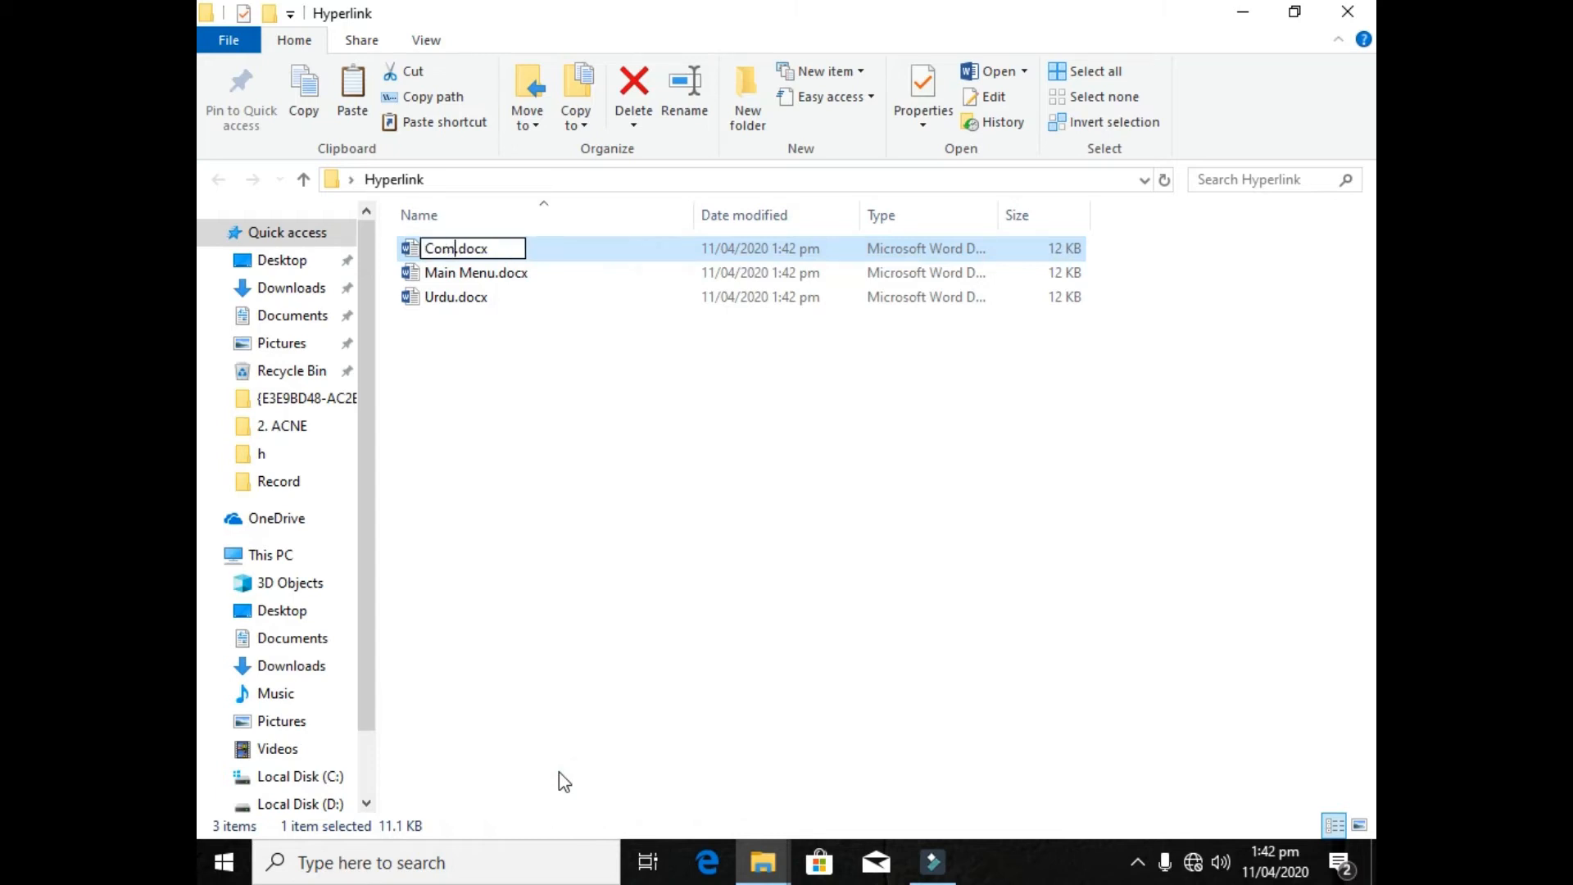
{"action": "type", "text": "r"}
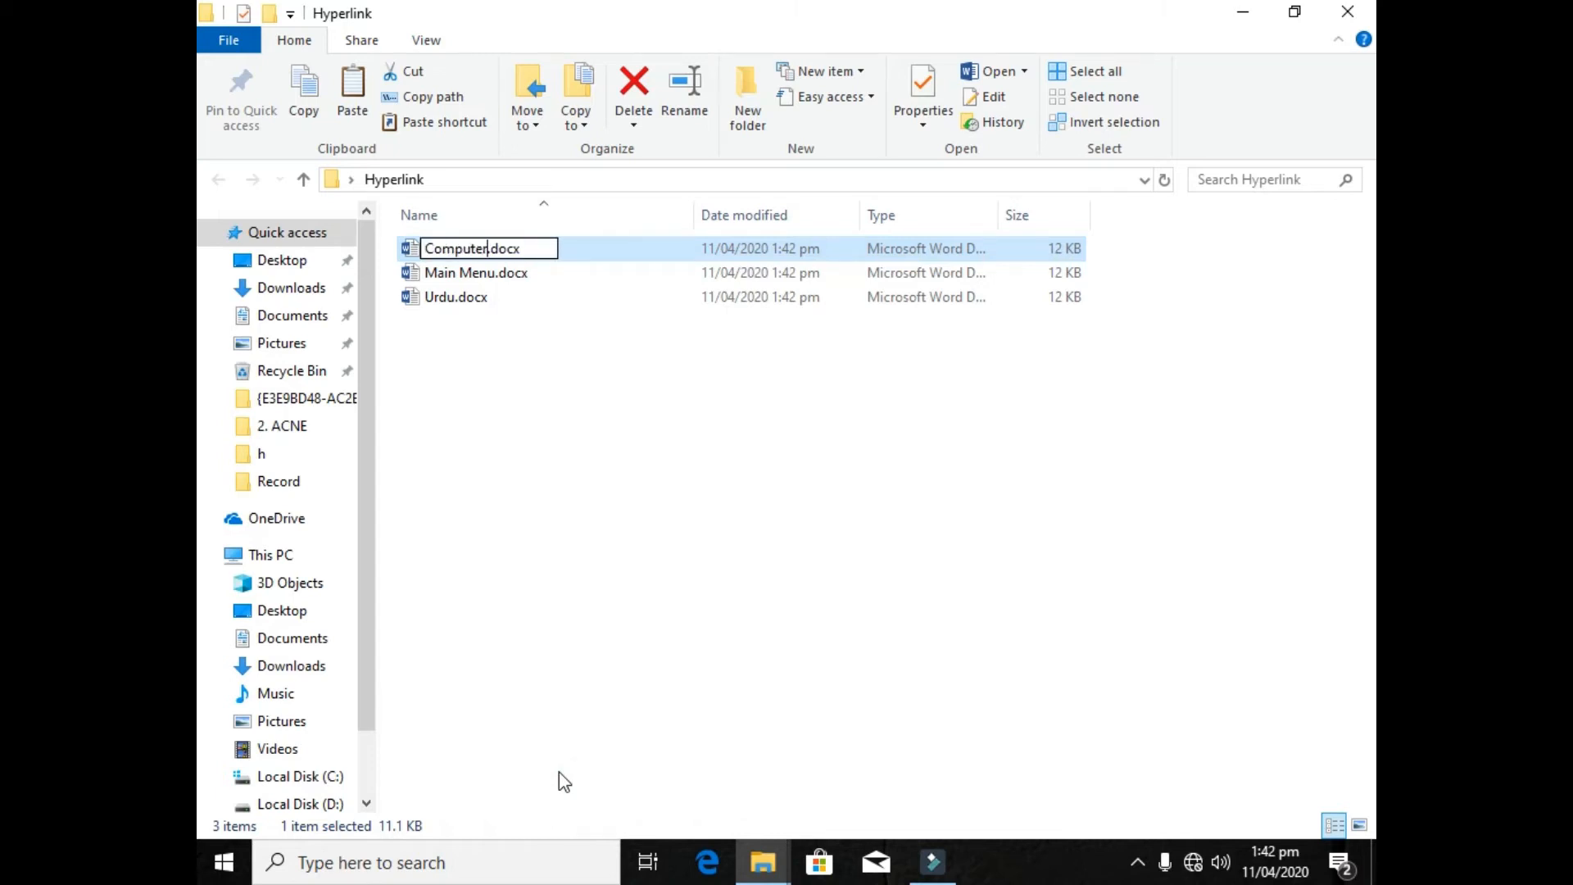
{"action": "left_click", "coordinate": [671, 442]}
- Duplicate Main Menu.docx once more in the Hyperlink folder and rename the copy Physics.docx
{"action": "left_click", "coordinate": [524, 272]}
{"action": "key", "text": "ctrl+c"}
{"action": "key", "text": "ctrl+v"}
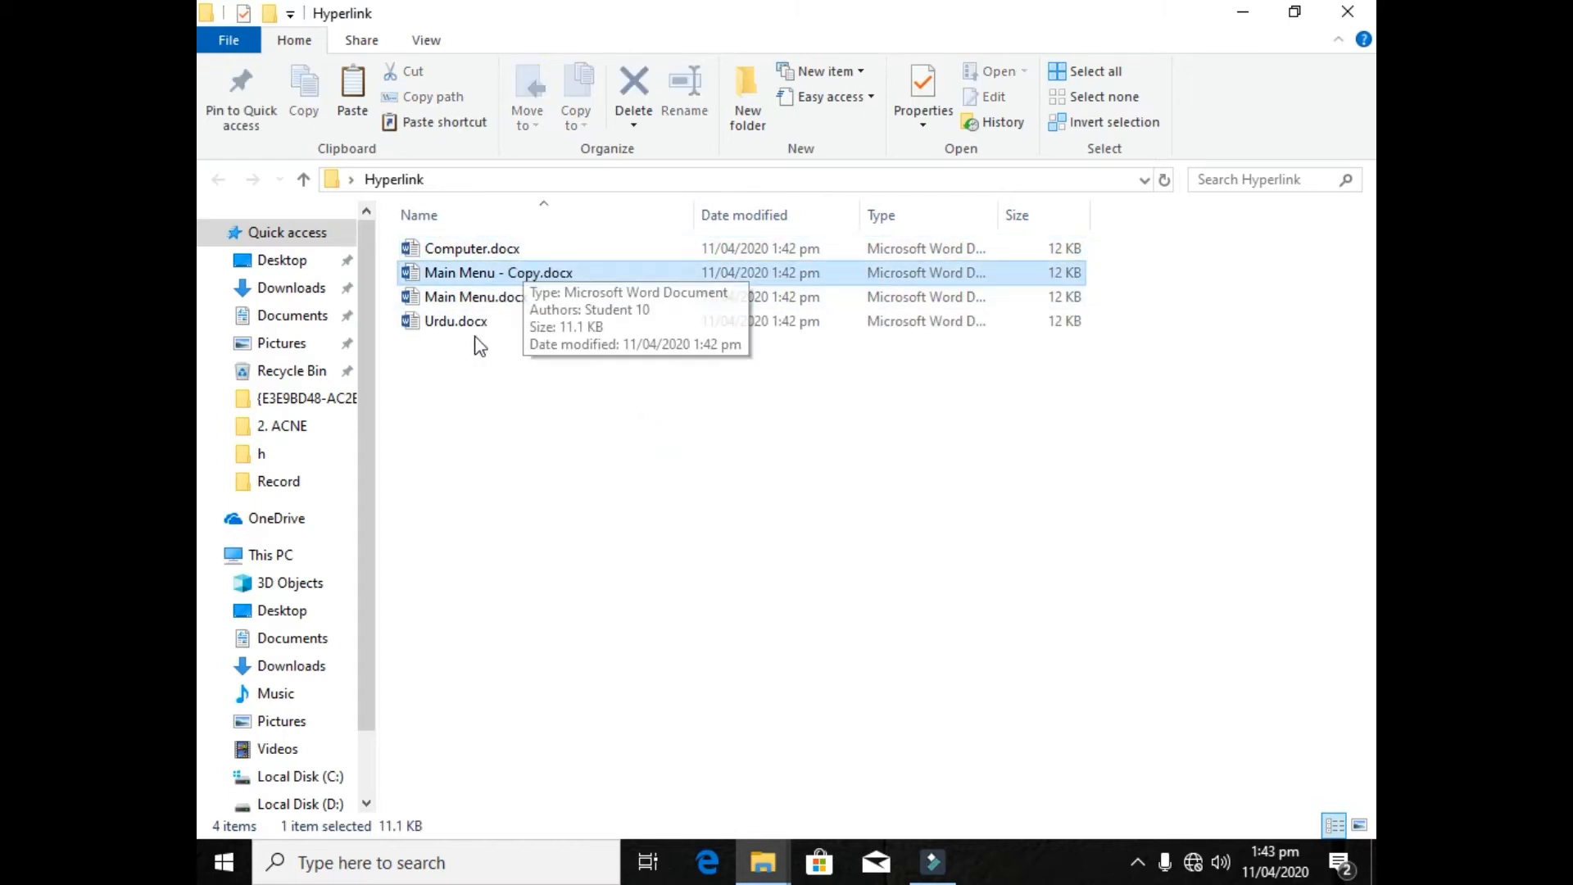
{"action": "right_click", "coordinate": [471, 277]}
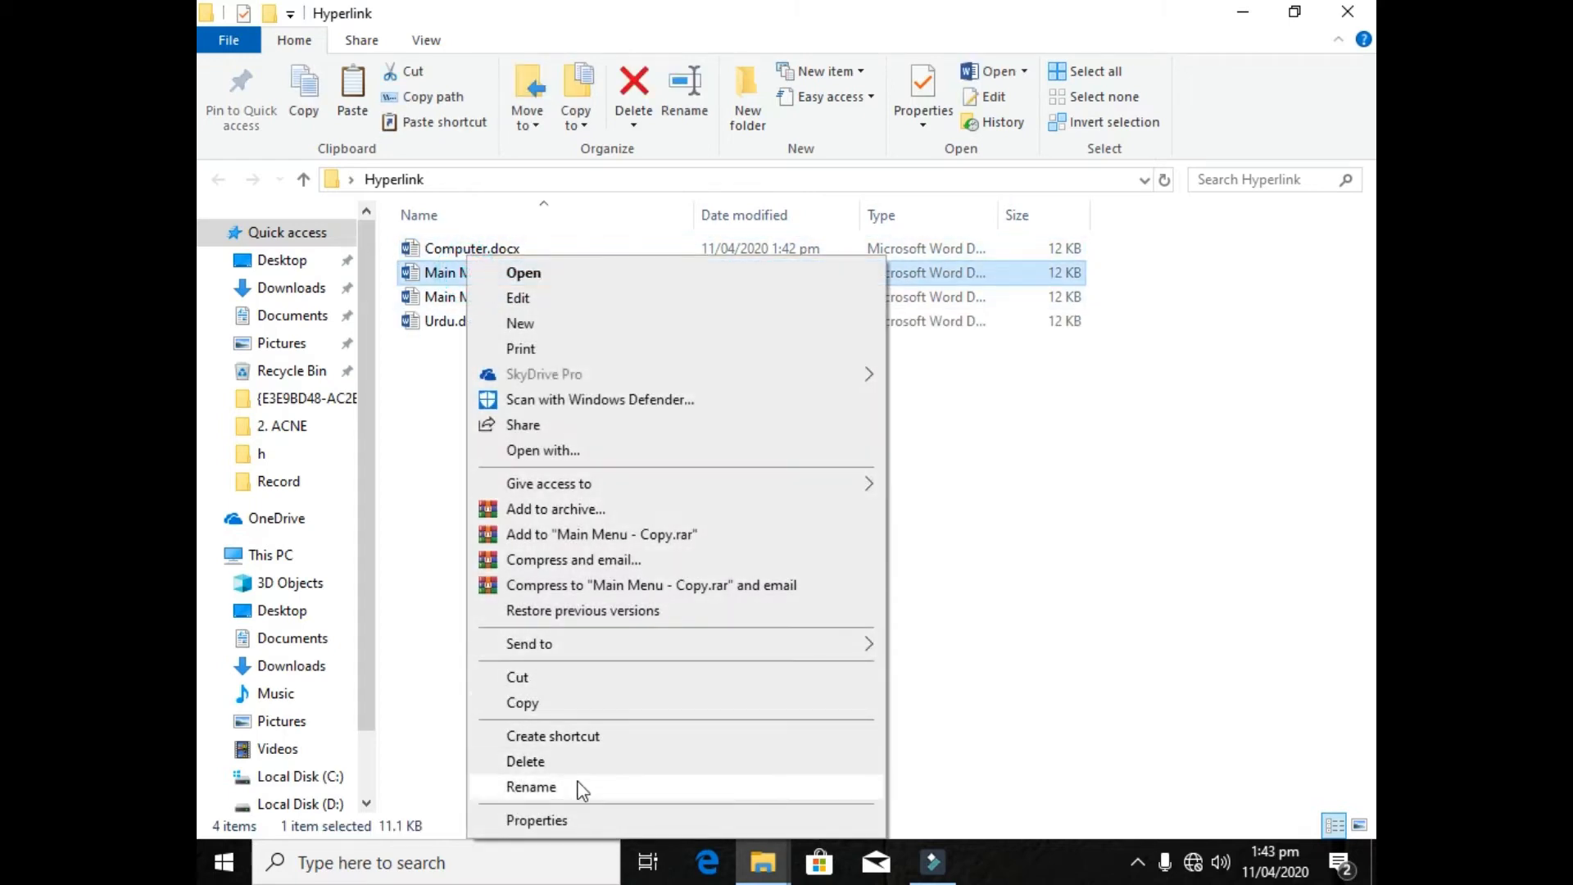
{"action": "left_click", "coordinate": [578, 786]}
{"action": "type", "text": "Physic"}
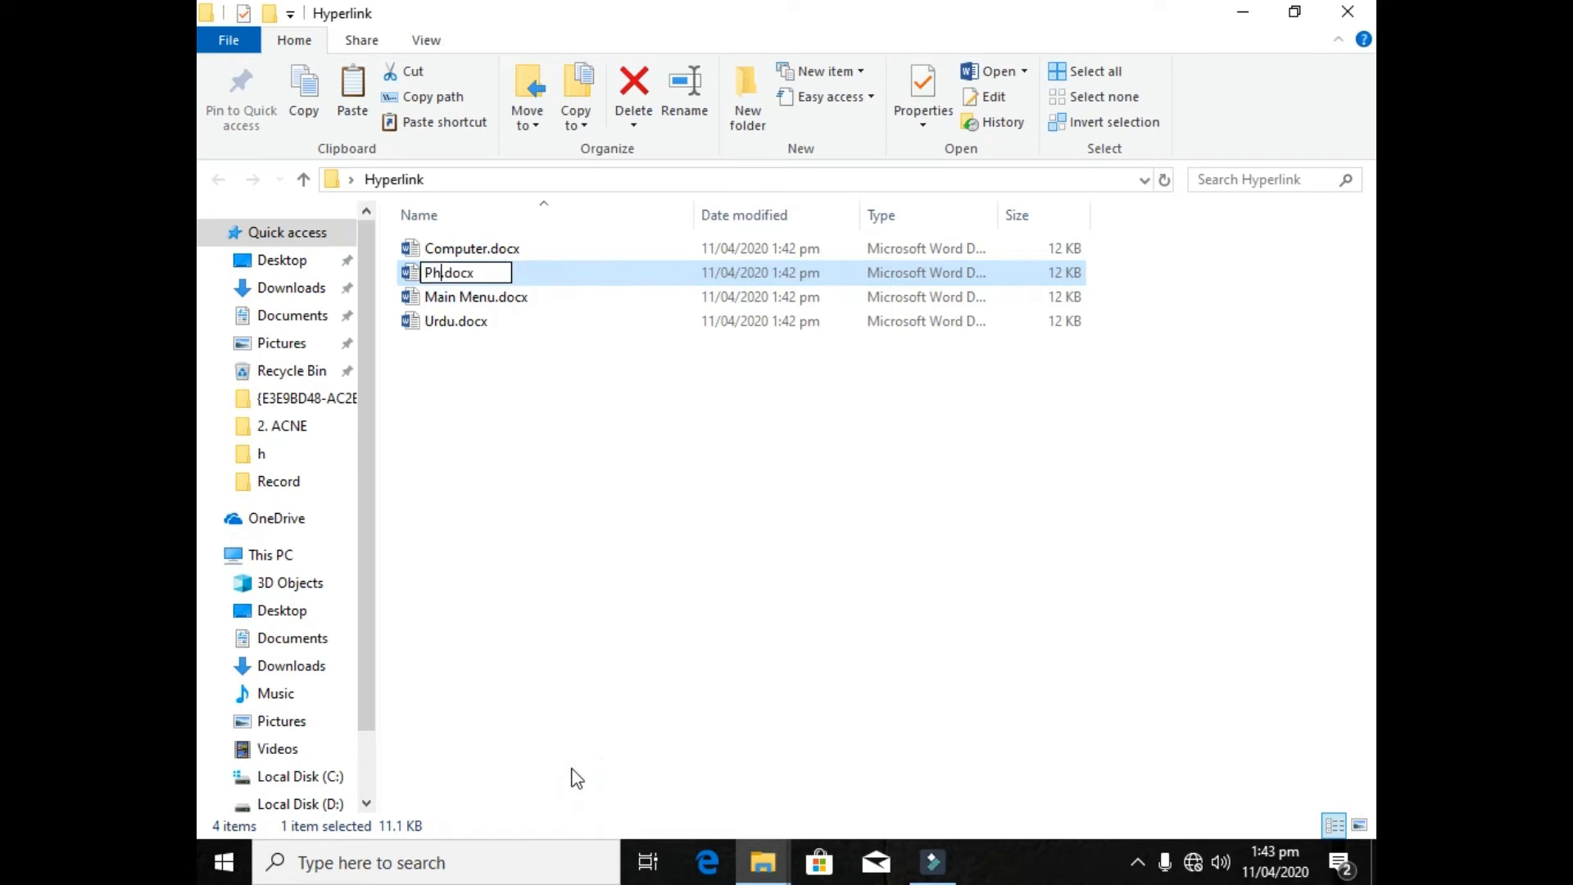
{"action": "type", "text": "s"}
{"action": "left_click", "coordinate": [642, 731]}
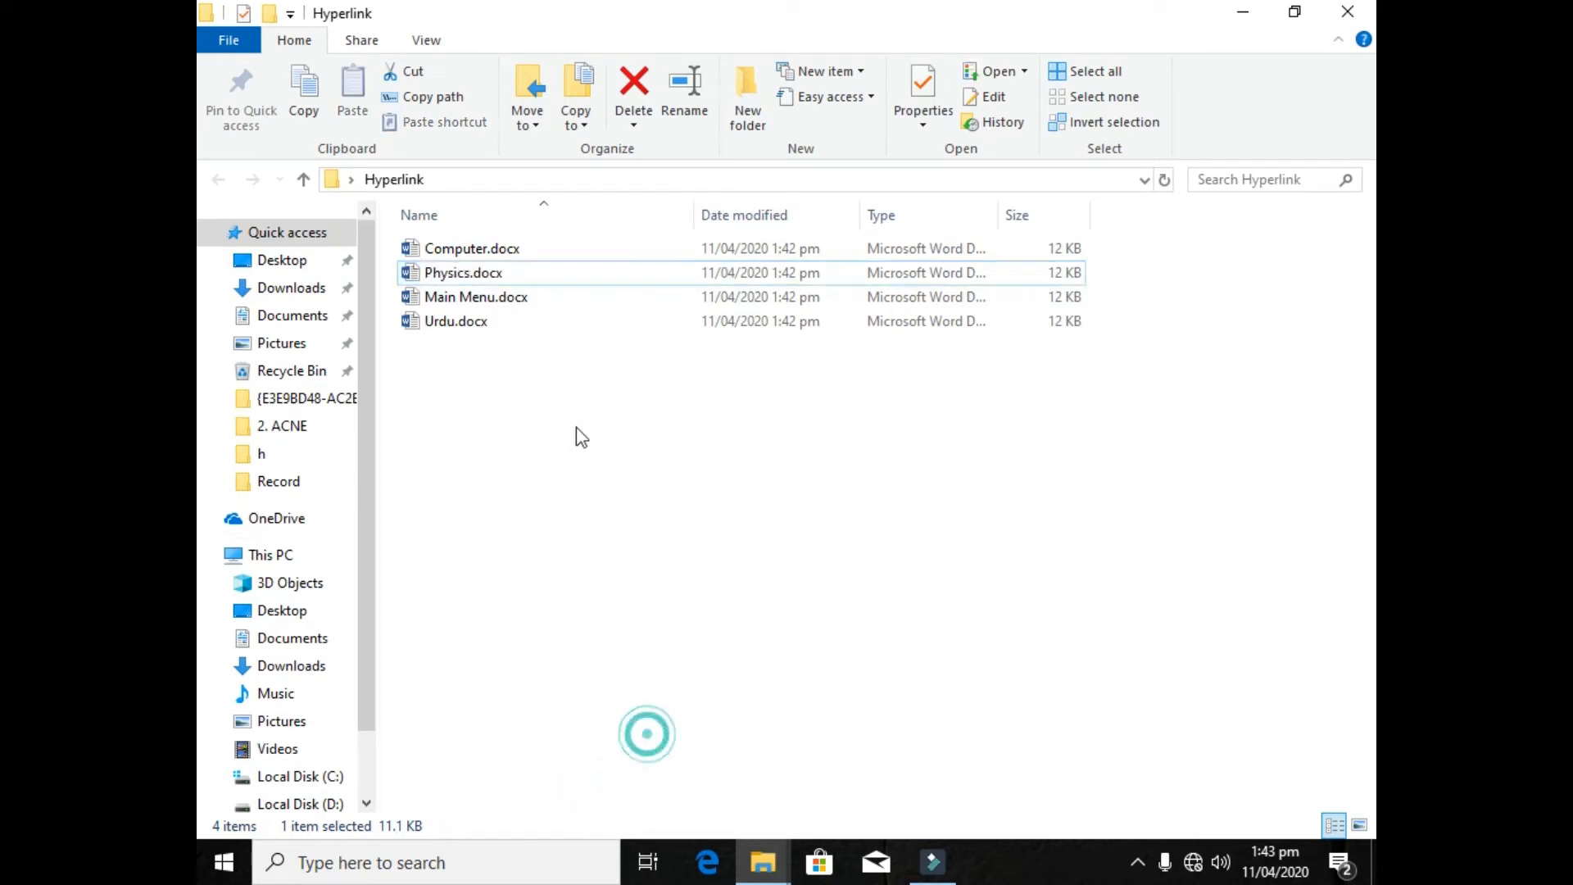
- Open Computer.docx and replace its "Main Menu" heading with a centred "Computer" on its own line above the list
{"action": "double_click", "coordinate": [504, 250]}
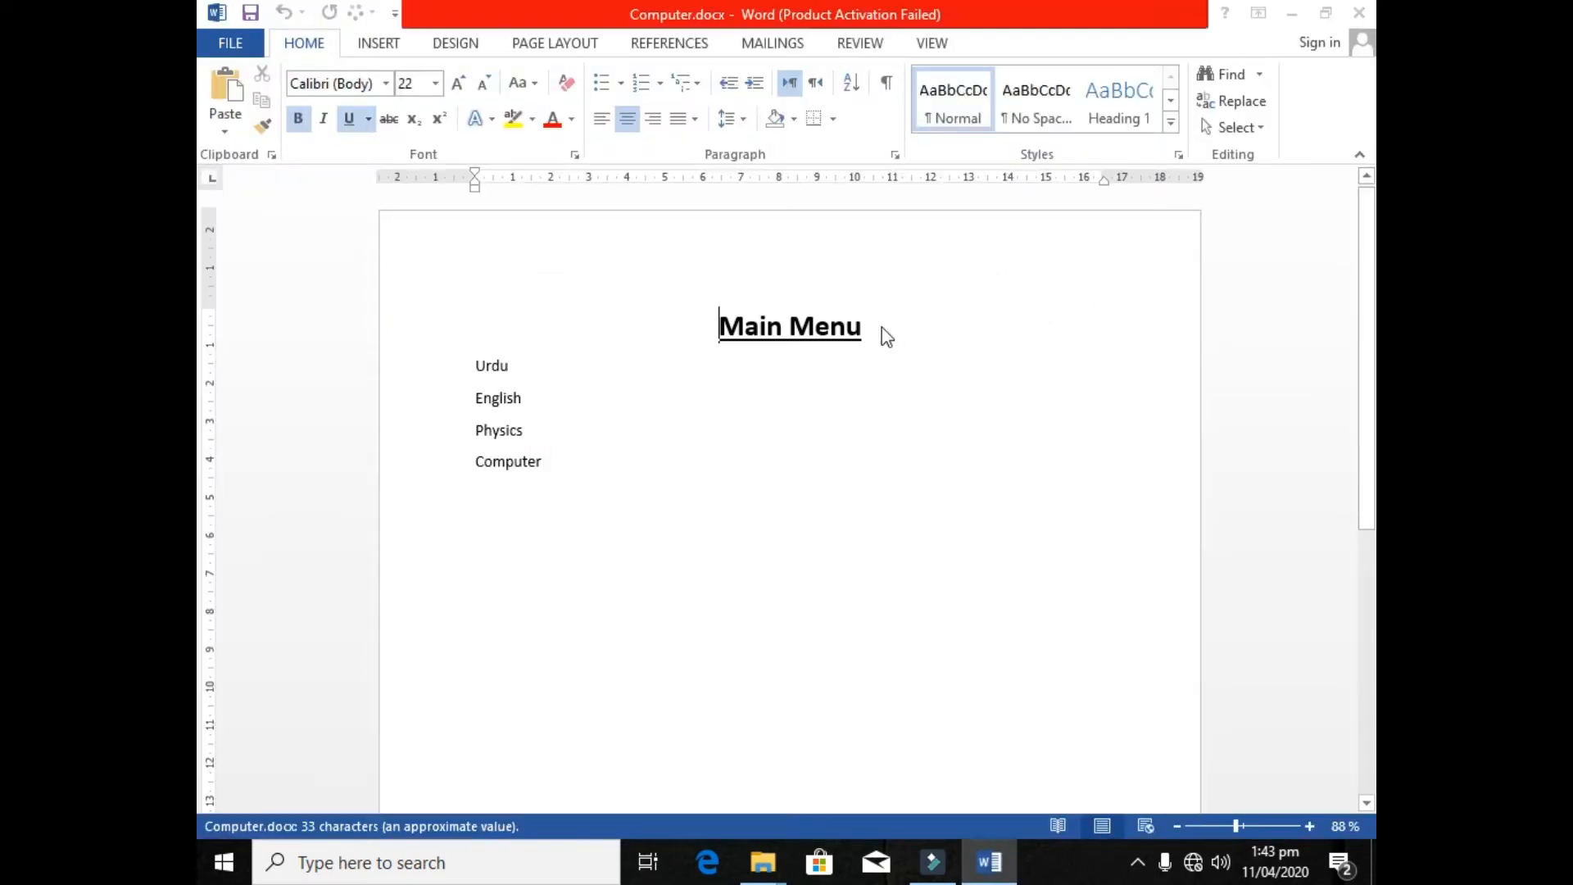
{"action": "left_click", "coordinate": [1049, 171]}
{"action": "left_click_drag", "start_coordinate": [893, 327], "coordinate": [706, 327]}
{"action": "key", "text": "BackSpace"}
{"action": "type", "text": "C"}
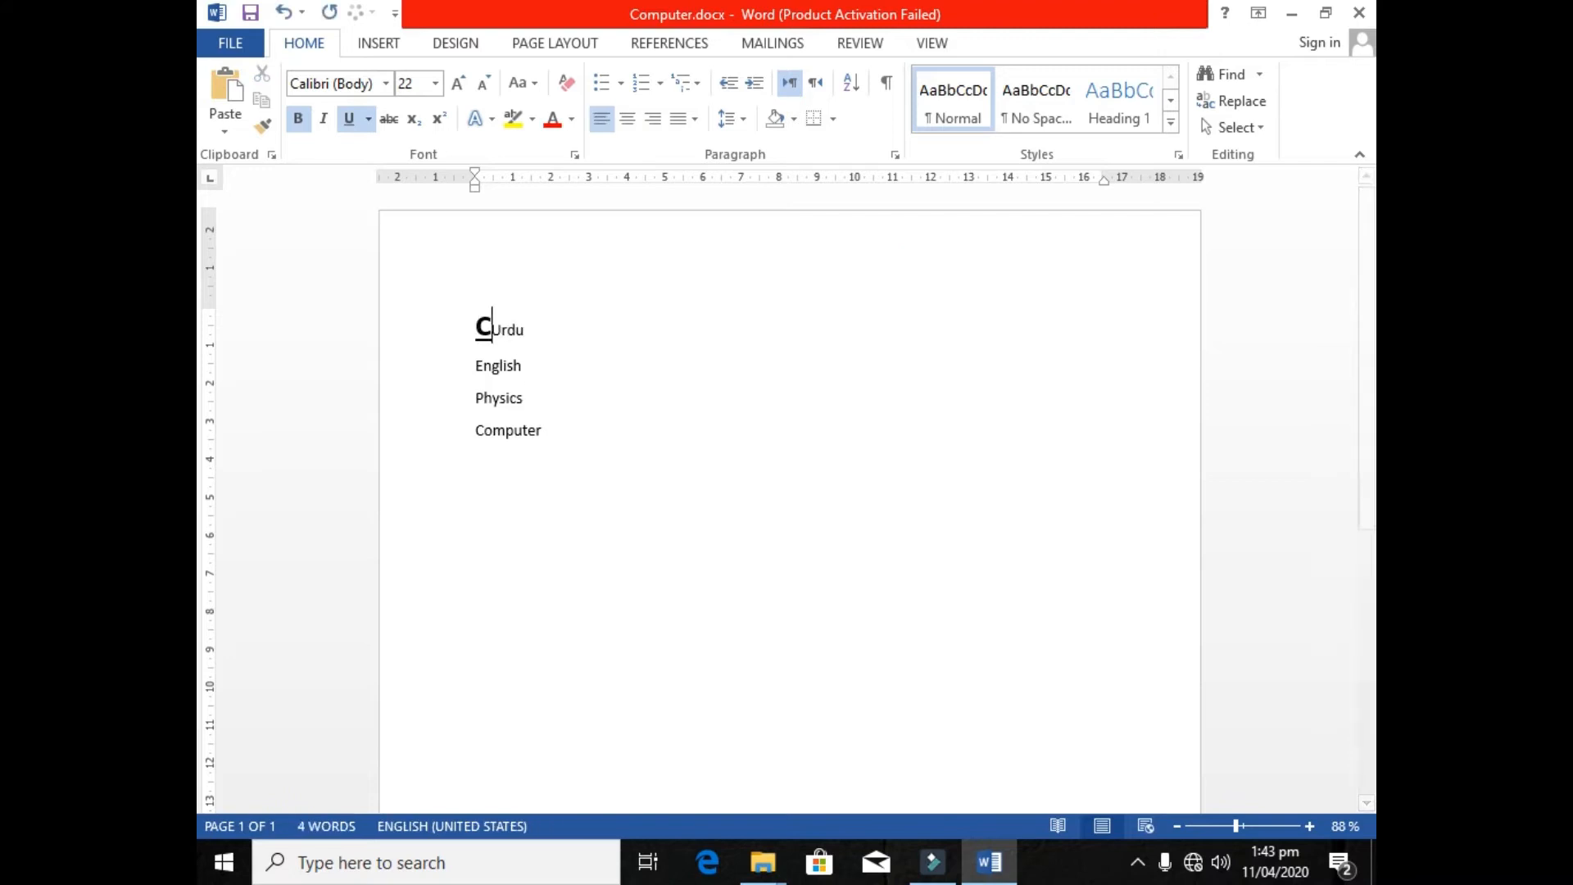
{"action": "type", "text": "omputer"}
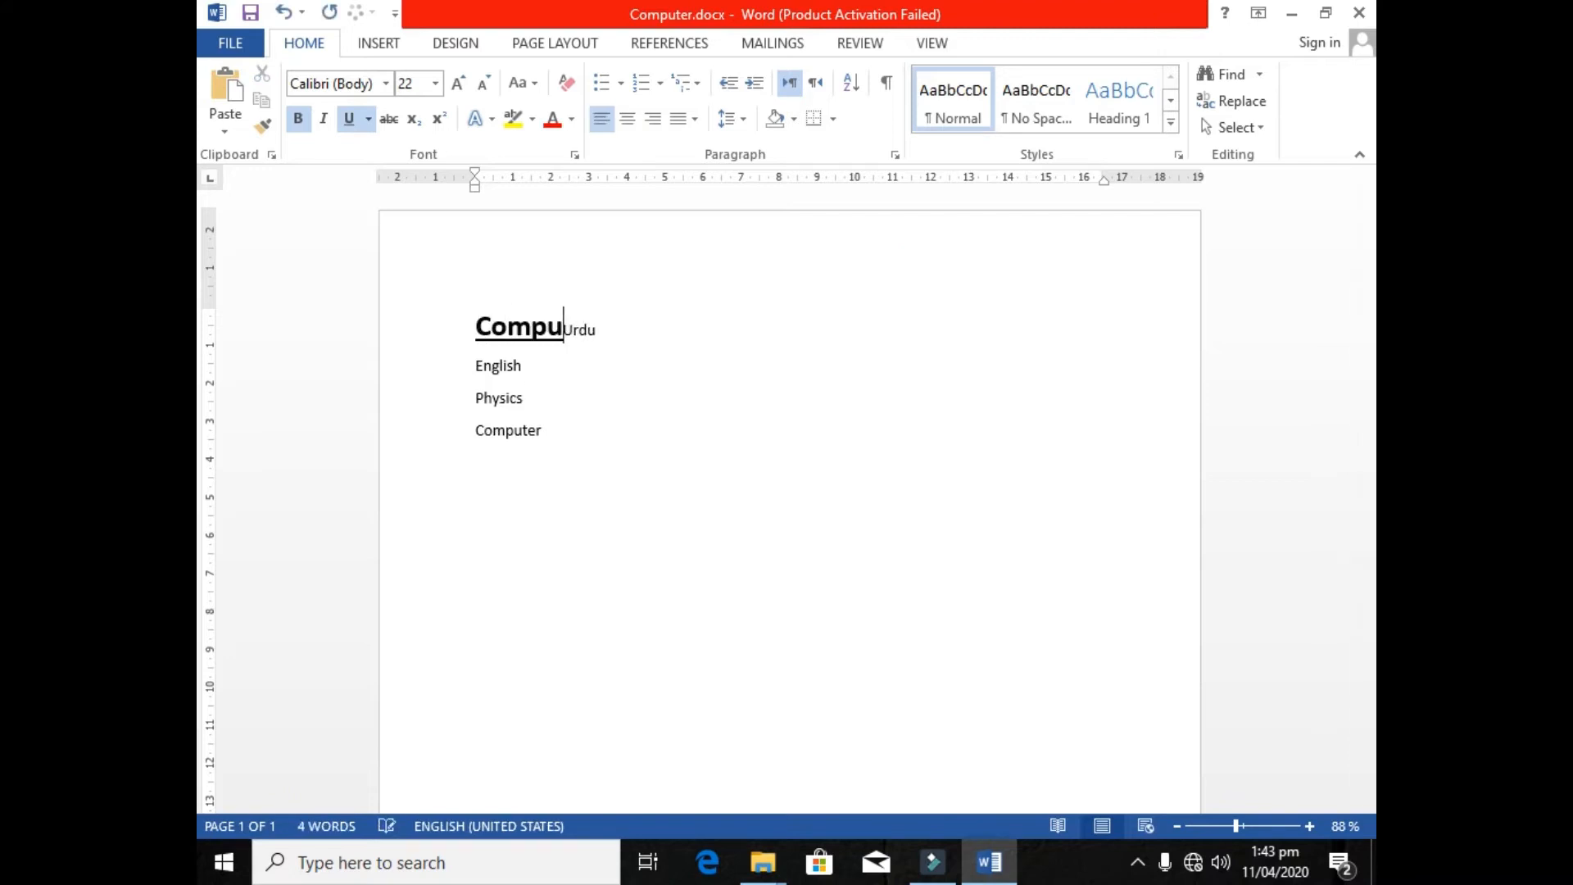
{"action": "key", "text": "Return"}
{"action": "key", "text": "Up"}
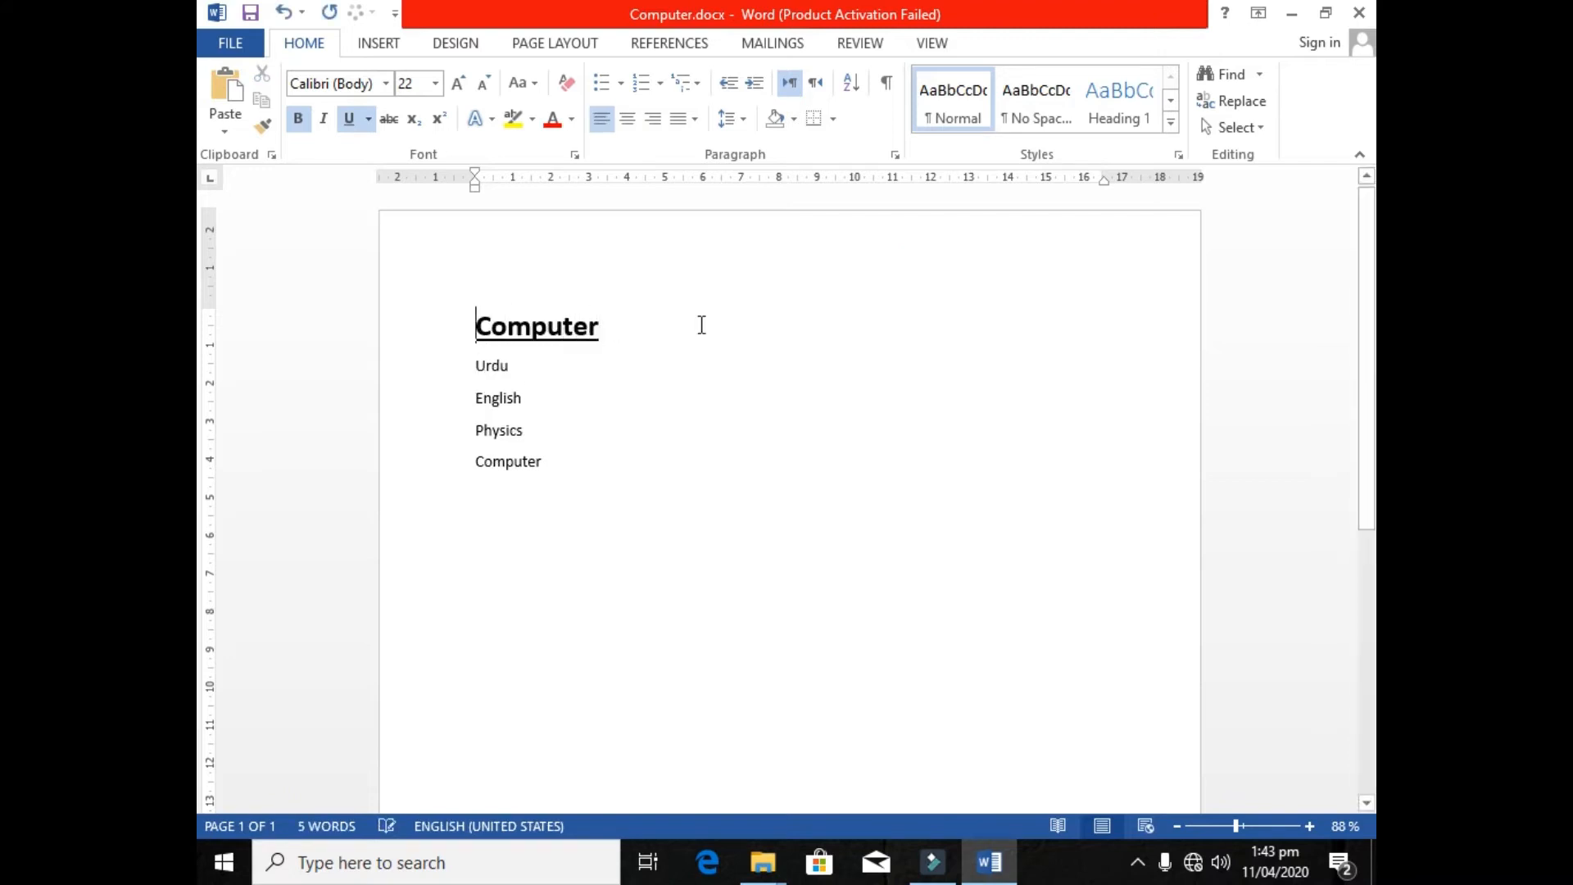
{"action": "key", "text": "ctrl+e"}
- Add a "Menu" line above Urdu, remove the "Computer" line from the list, then save and close the document
{"action": "key", "text": "Down"}
{"action": "key", "text": "BackSpace"}
{"action": "key", "text": "BackSpace"}
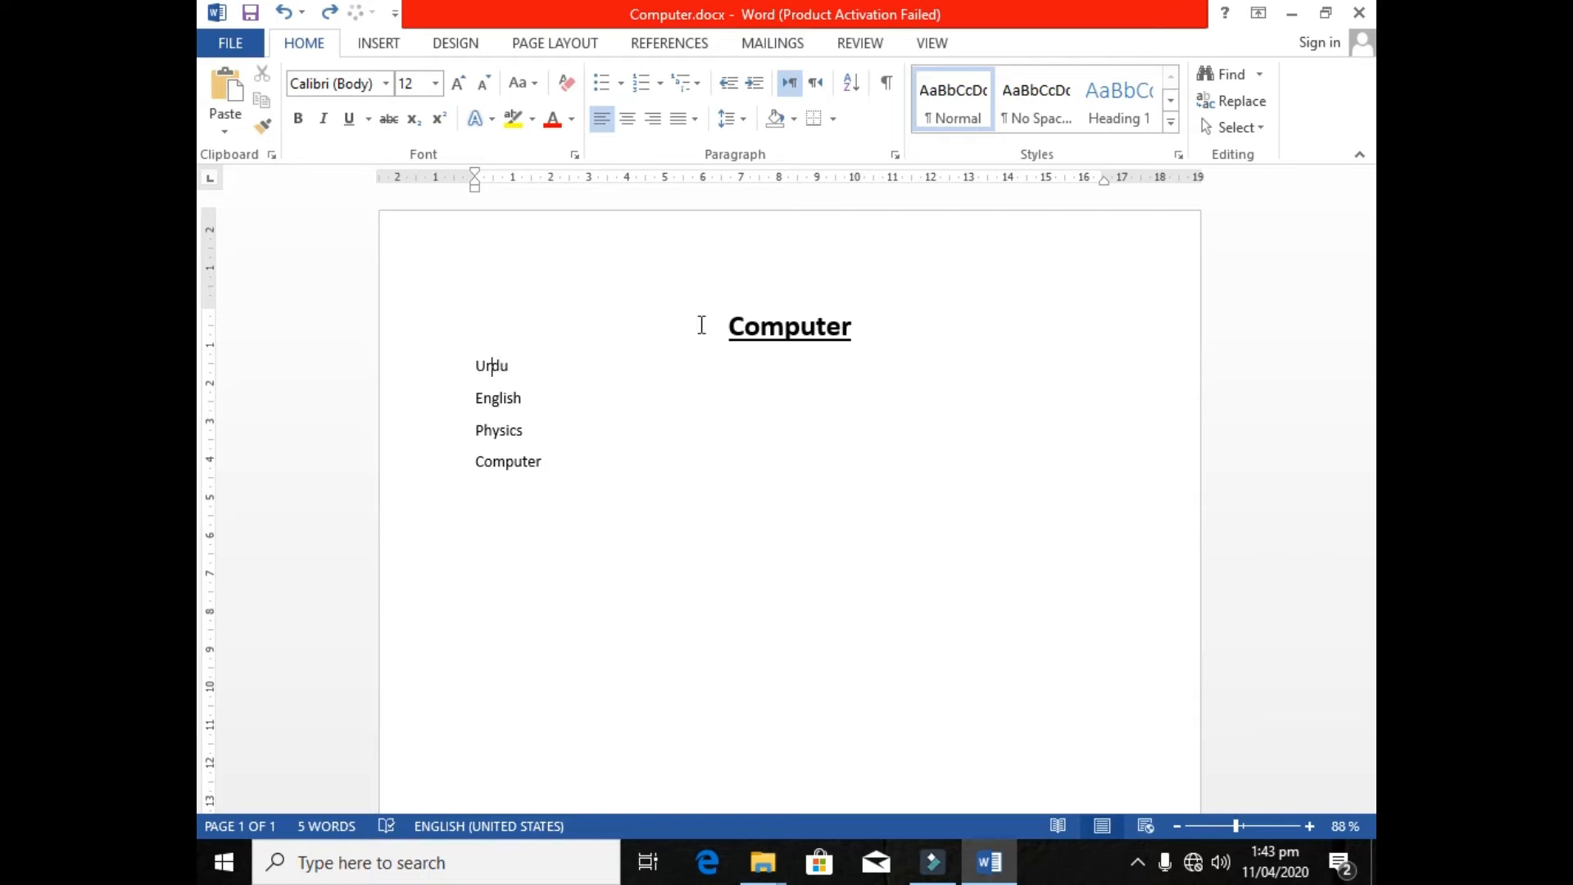
{"action": "key", "text": "Left"}
{"action": "key", "text": "Return"}
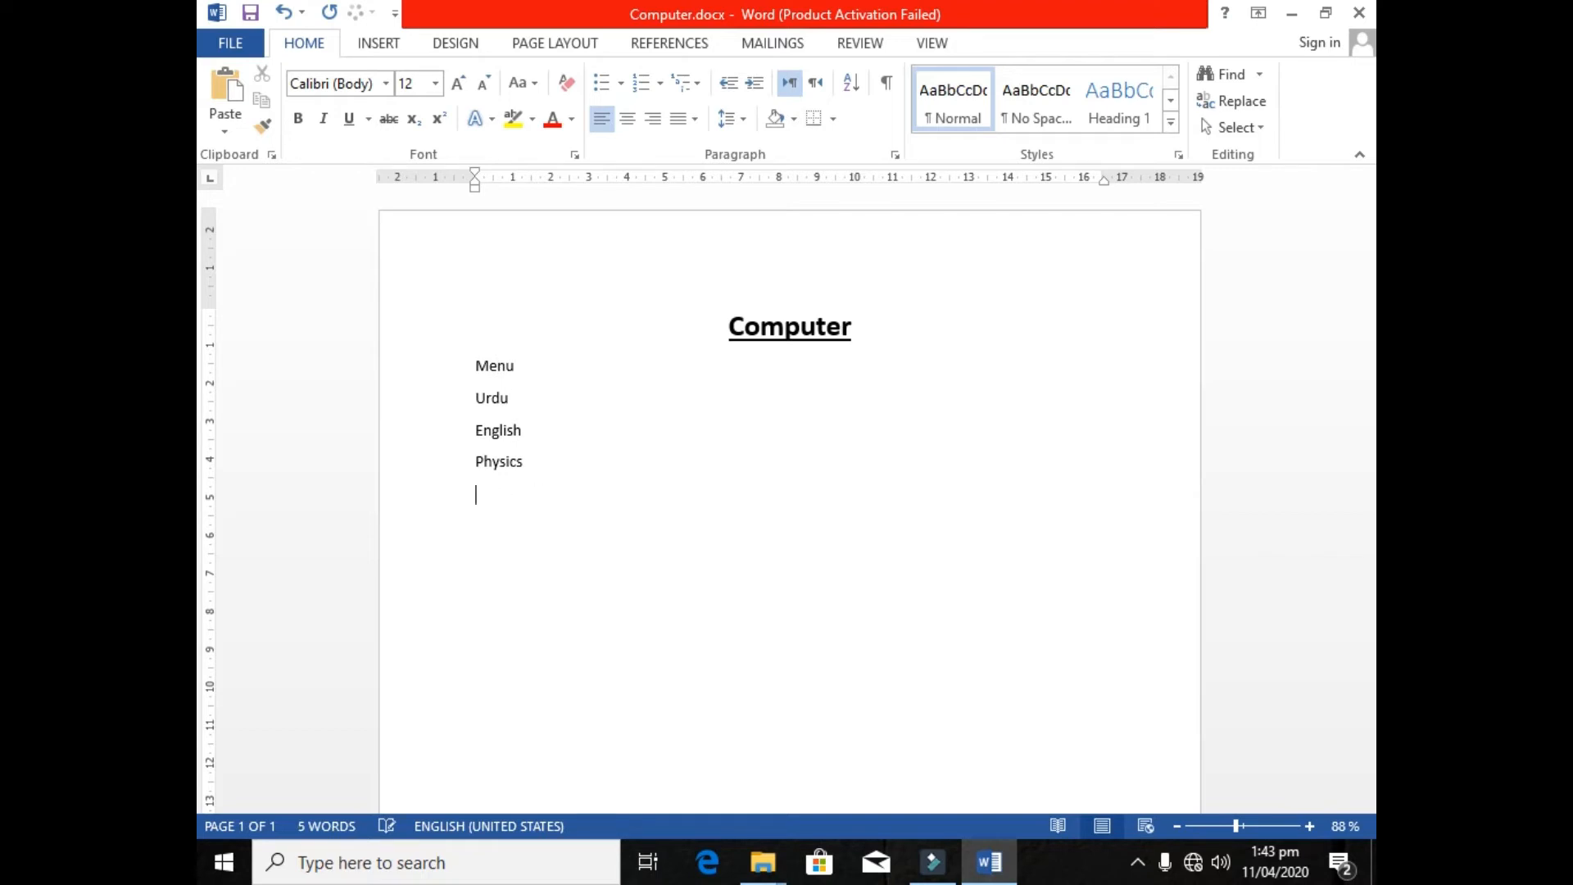
{"action": "key", "text": "ctrl+s"}
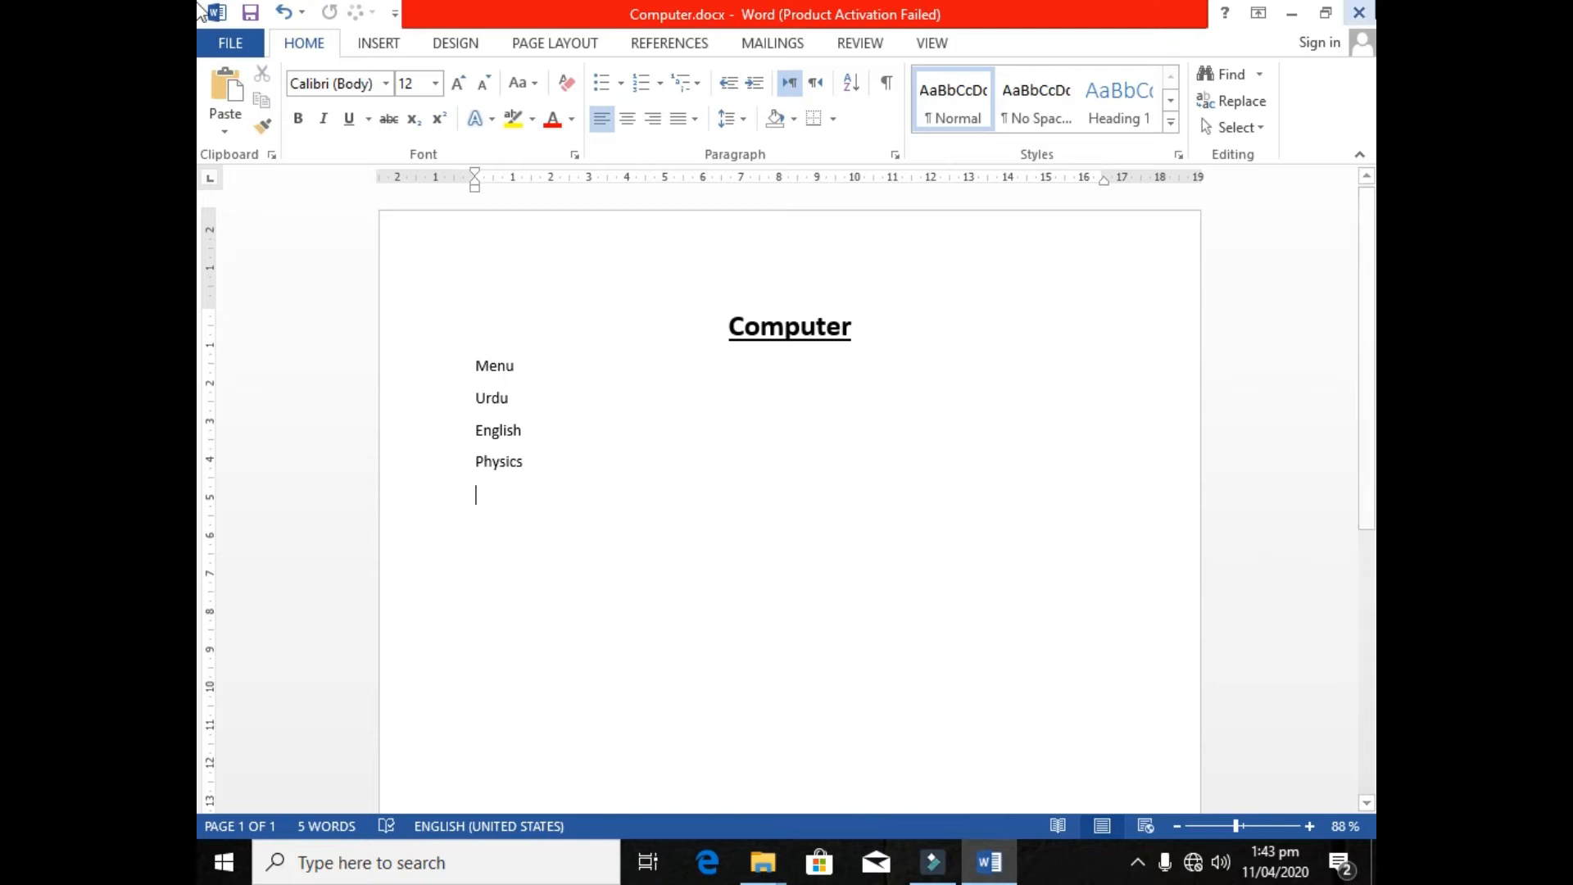
{"action": "left_click", "coordinate": [1374, 4]}
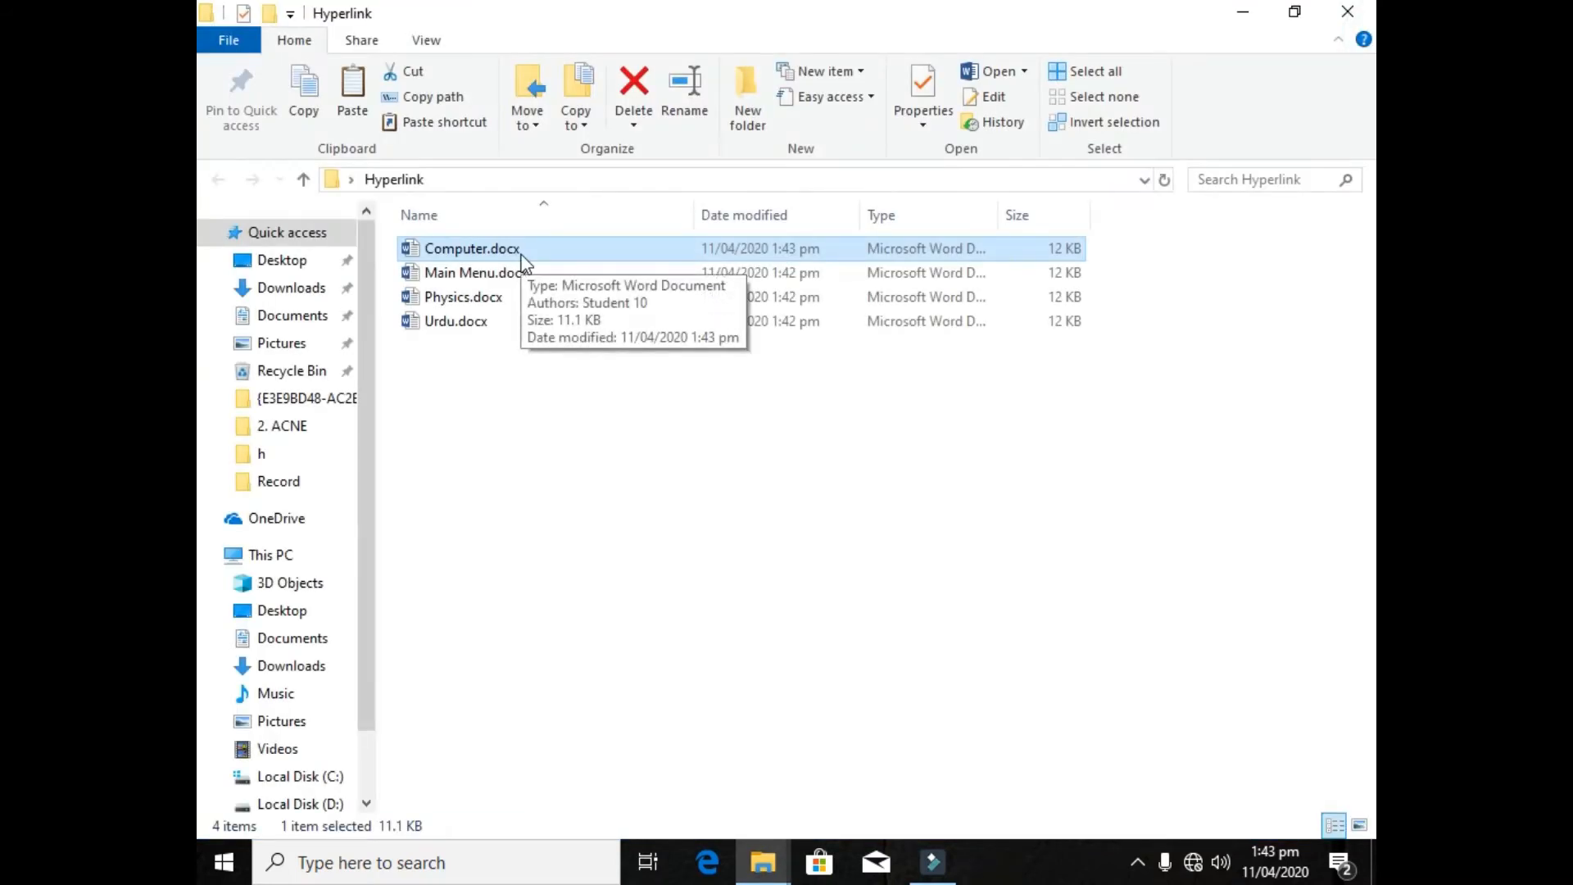
- Paste another copy of Main Menu.docx into the Hyperlink folder and rename it English.docx
{"action": "key", "text": "ctrl+v"}
{"action": "right_click", "coordinate": [529, 273]}
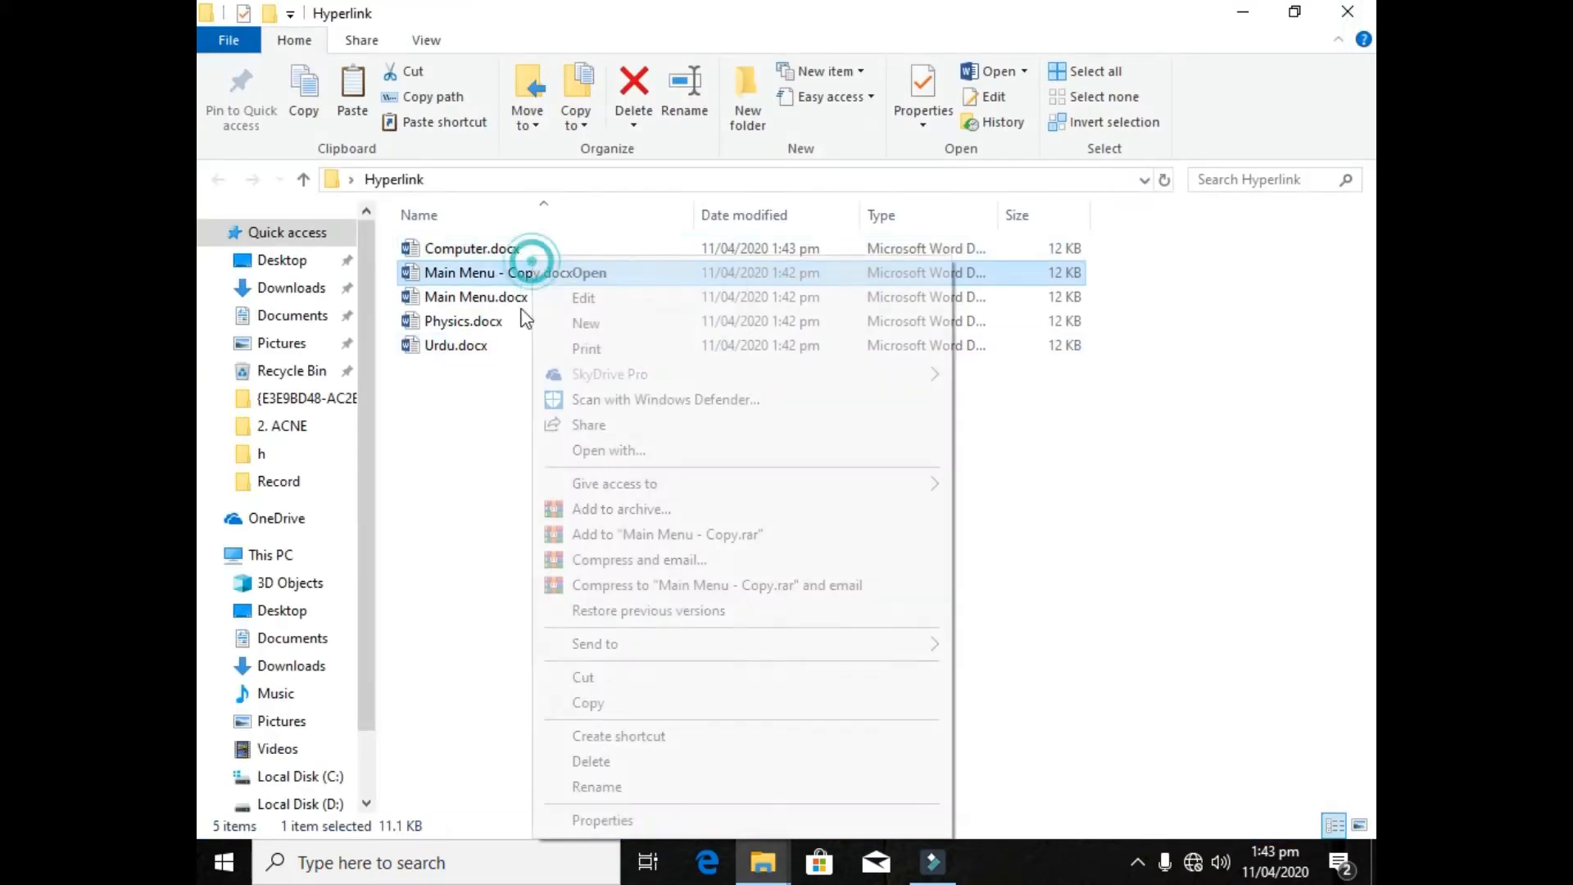
{"action": "left_click", "coordinate": [674, 788]}
{"action": "key", "text": "BackSpace"}
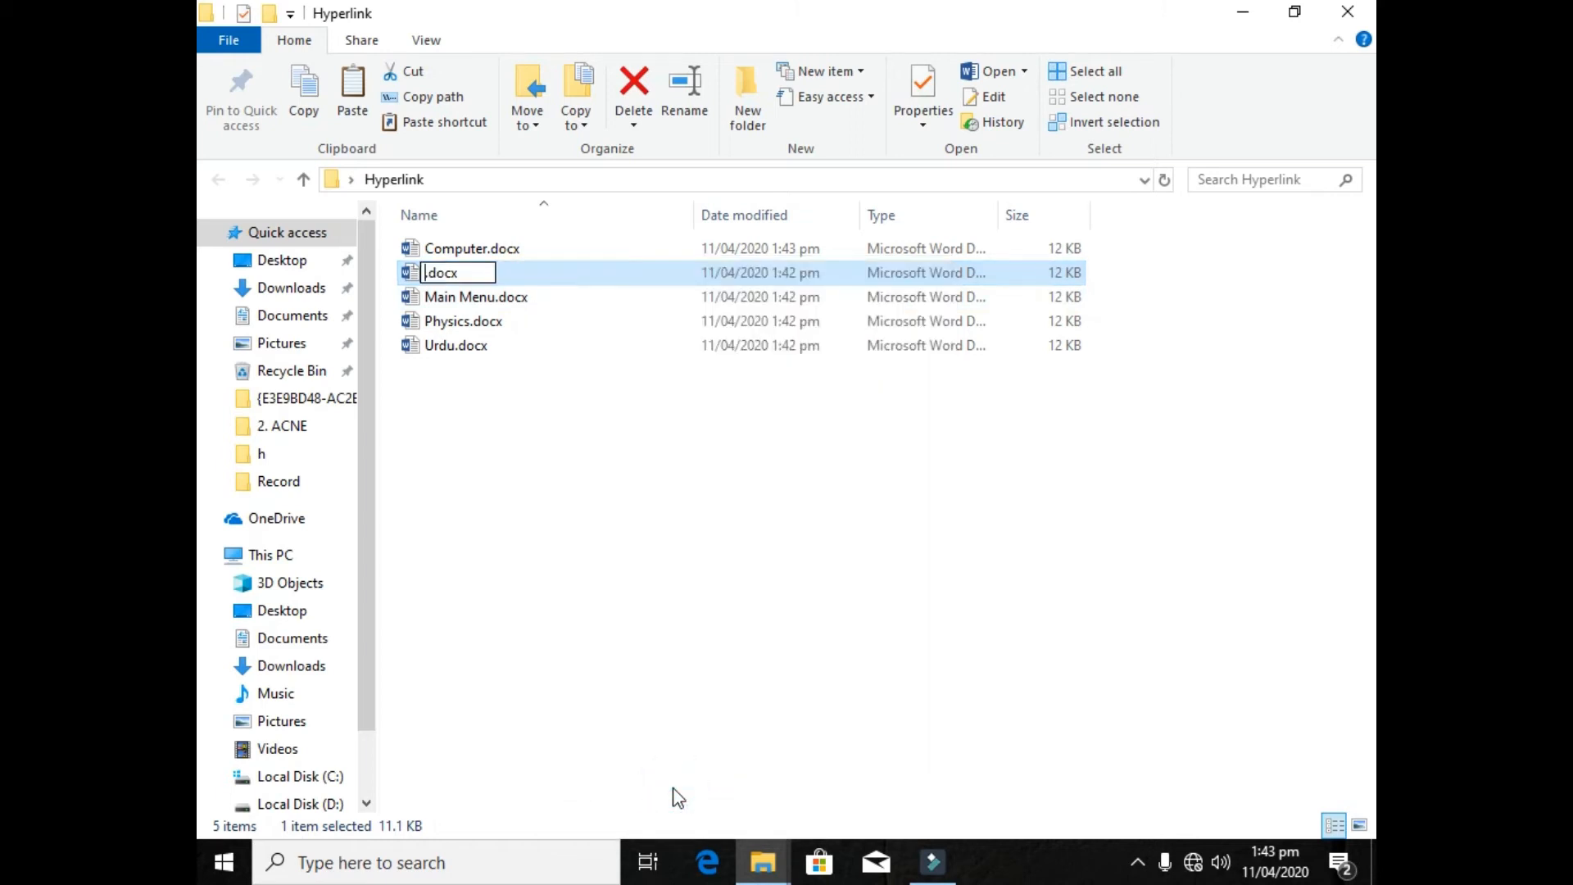
{"action": "type", "text": "English"}
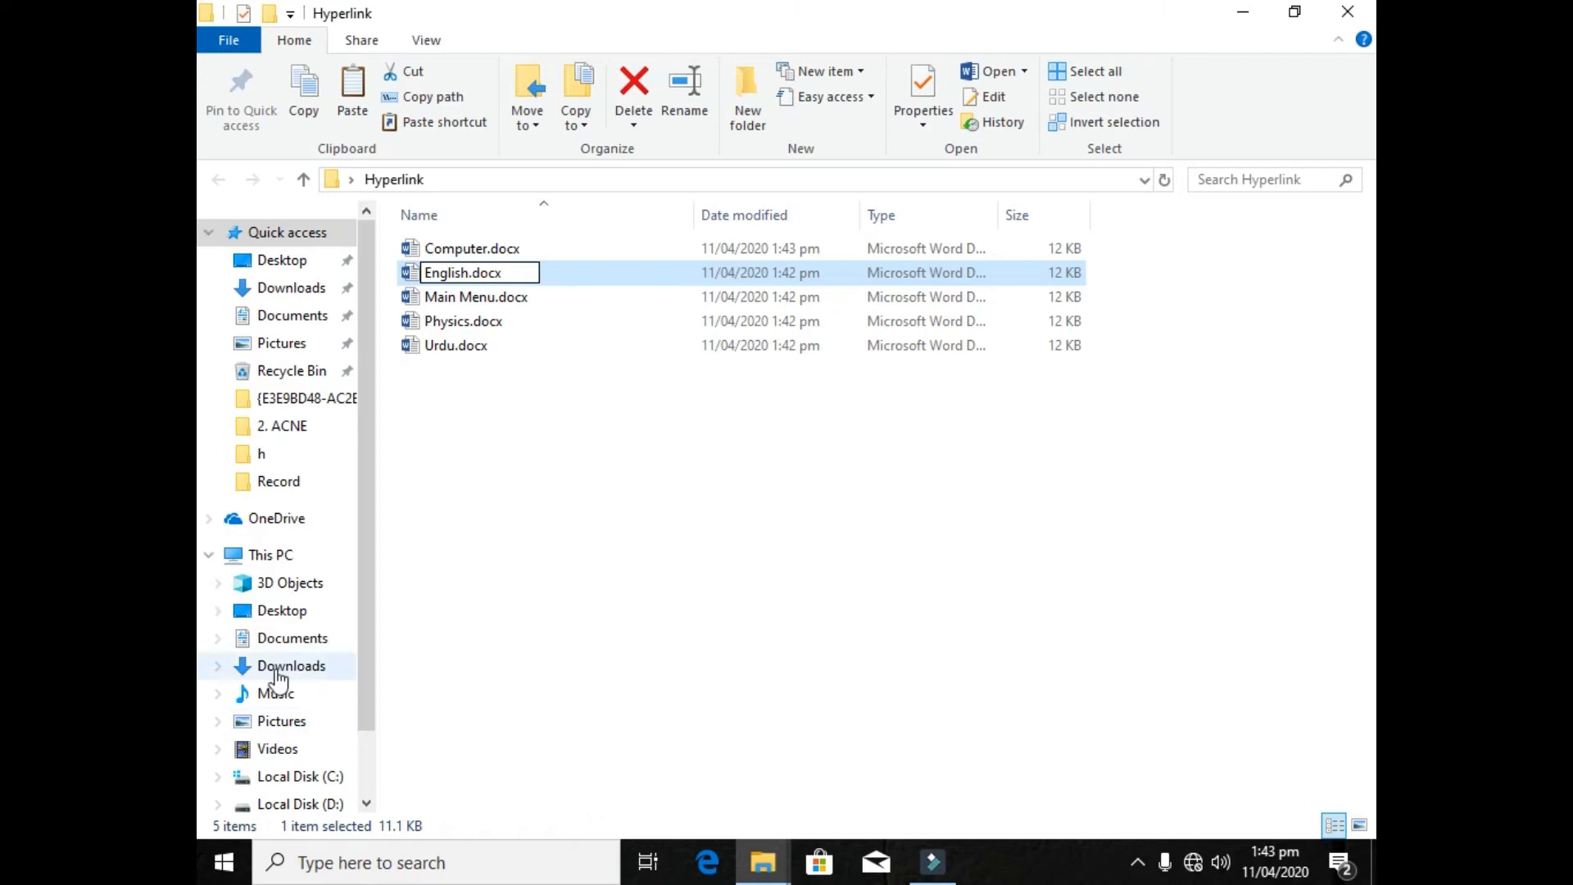
- Open Urdu.docx, add an underscore divider and a =rand(1) sample paragraph below the Computer line, then save and close the document
{"action": "right_click", "coordinate": [495, 580]}
{"action": "left_click", "coordinate": [636, 338]}
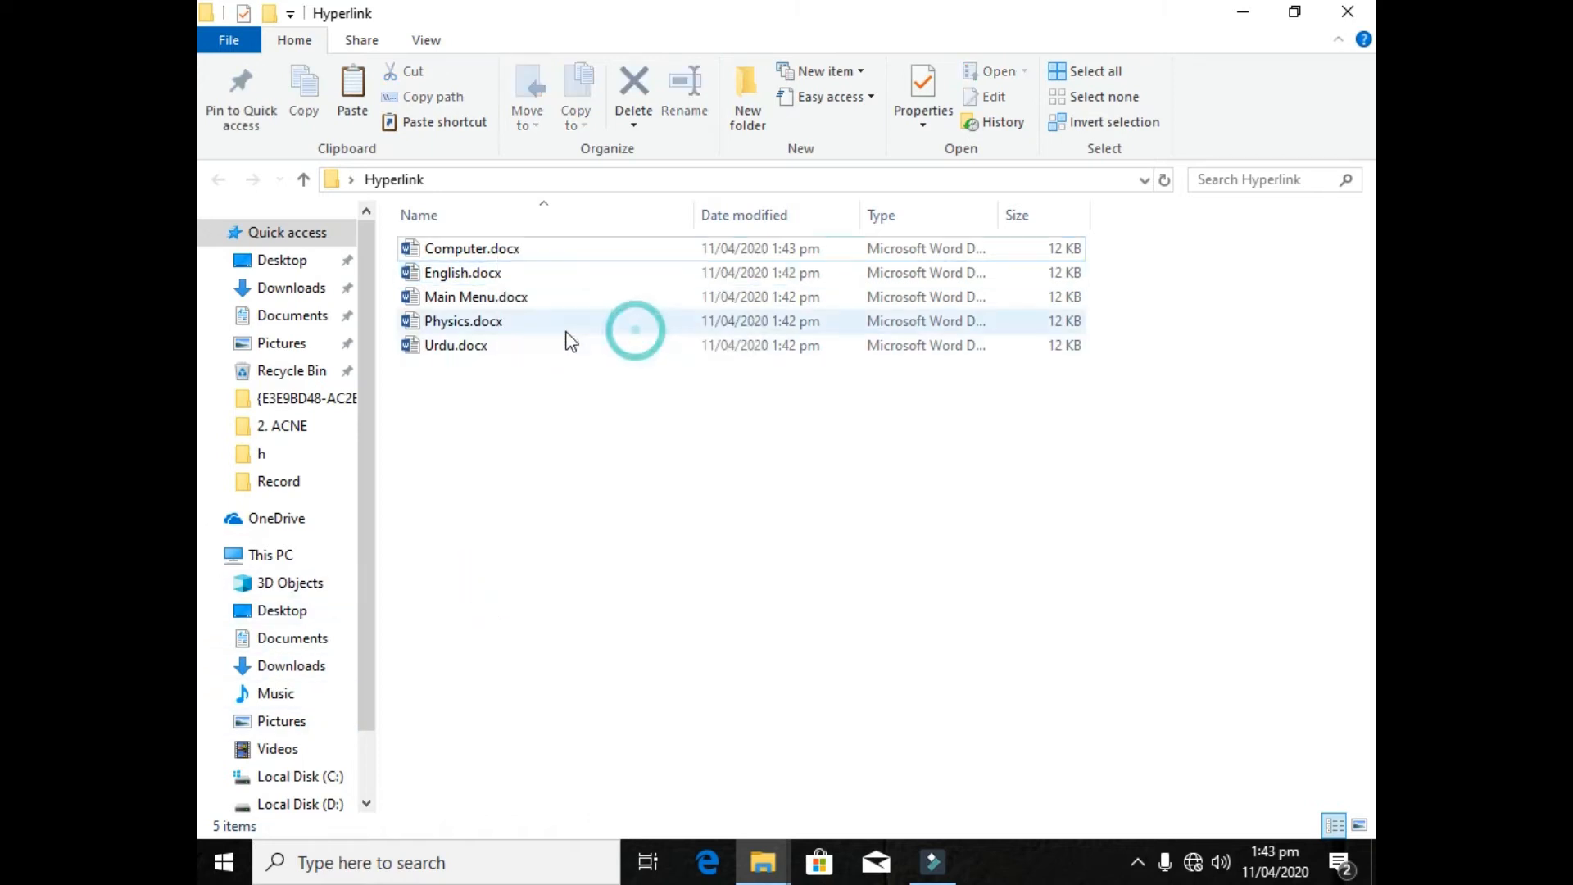
{"action": "left_click", "coordinate": [463, 273]}
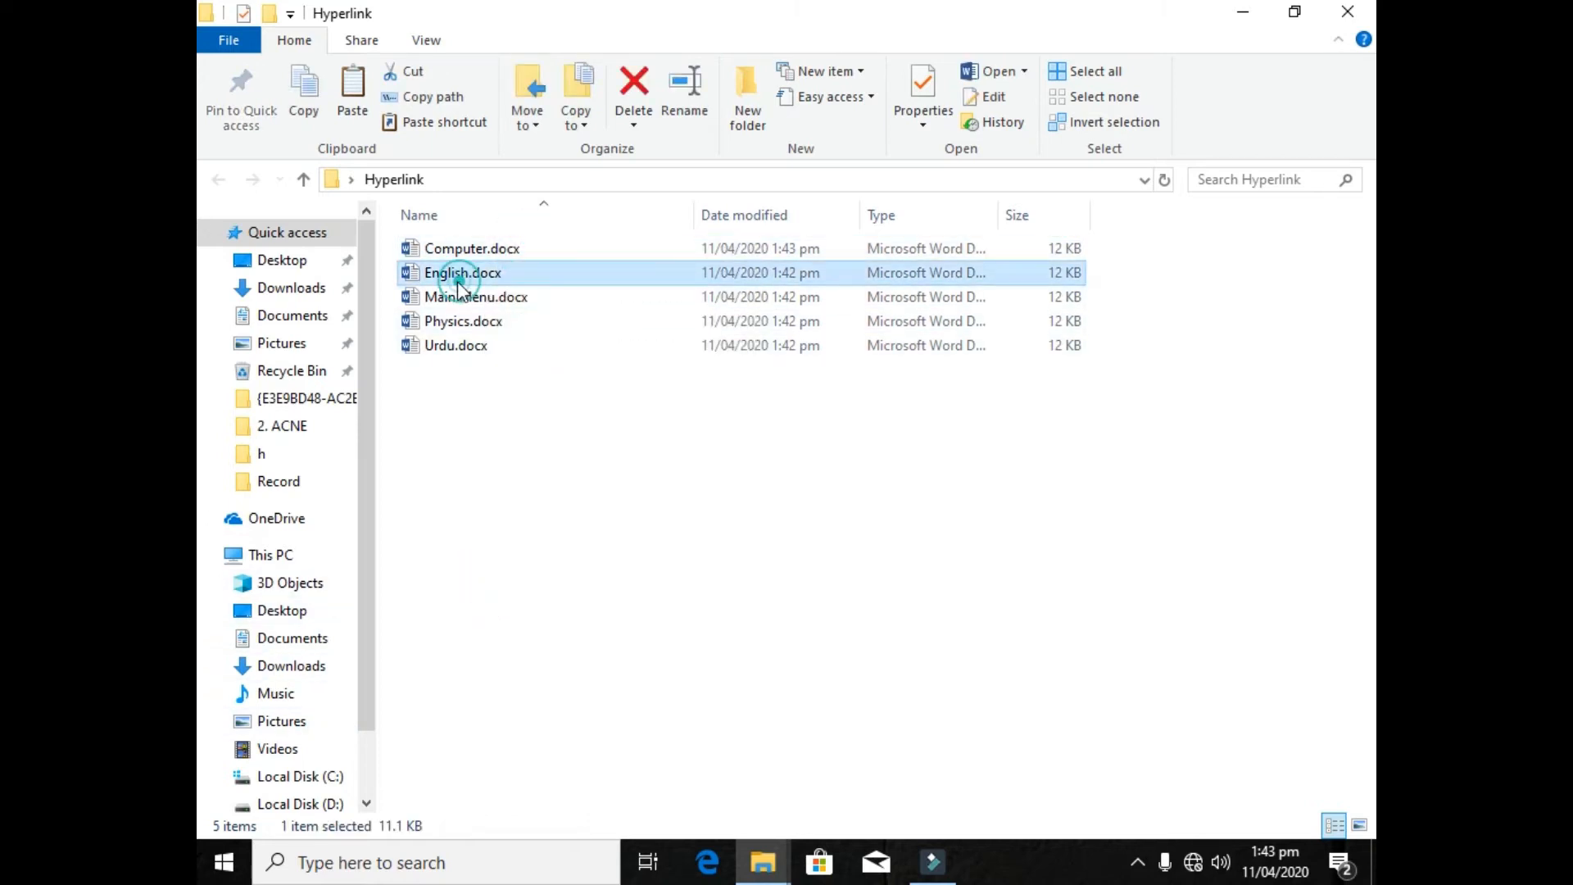
{"action": "double_click", "coordinate": [451, 345]}
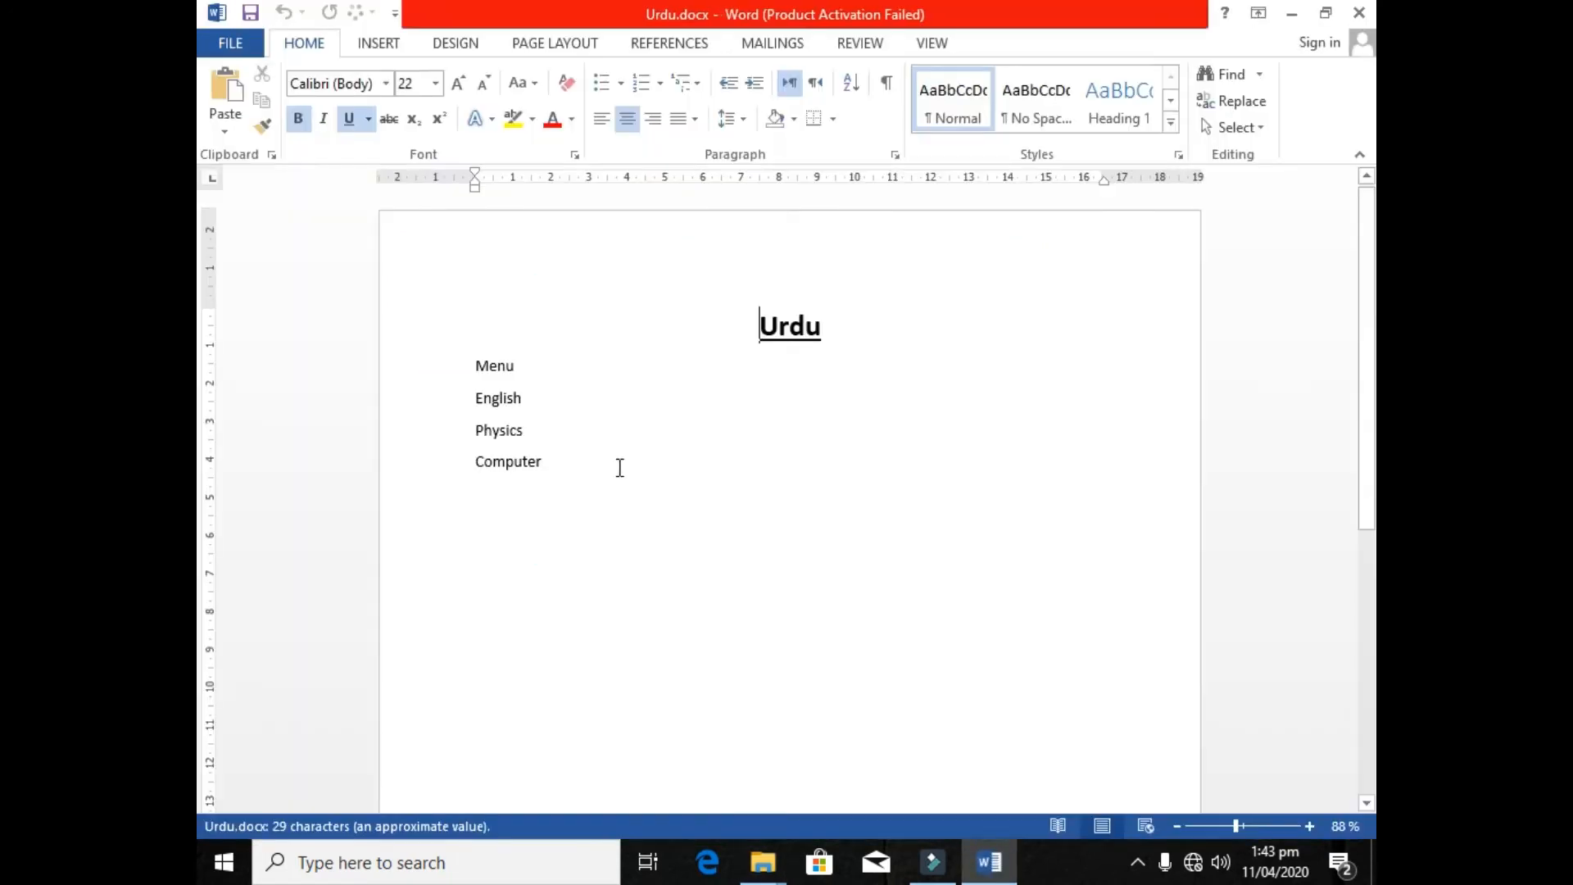
{"action": "left_click", "coordinate": [1039, 653]}
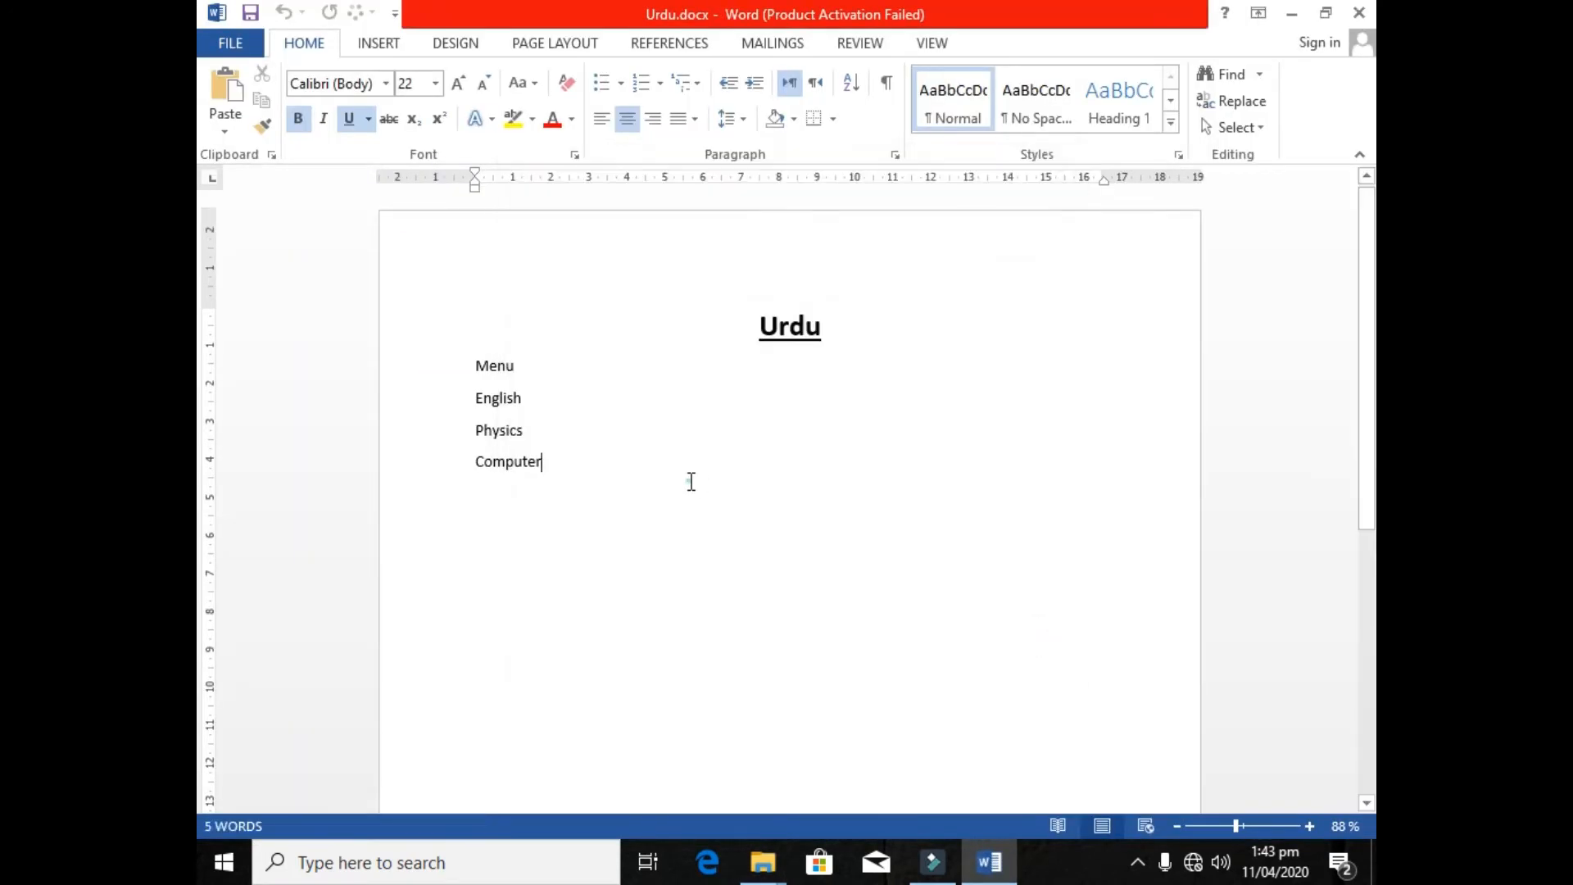
{"action": "key", "text": "Return"}
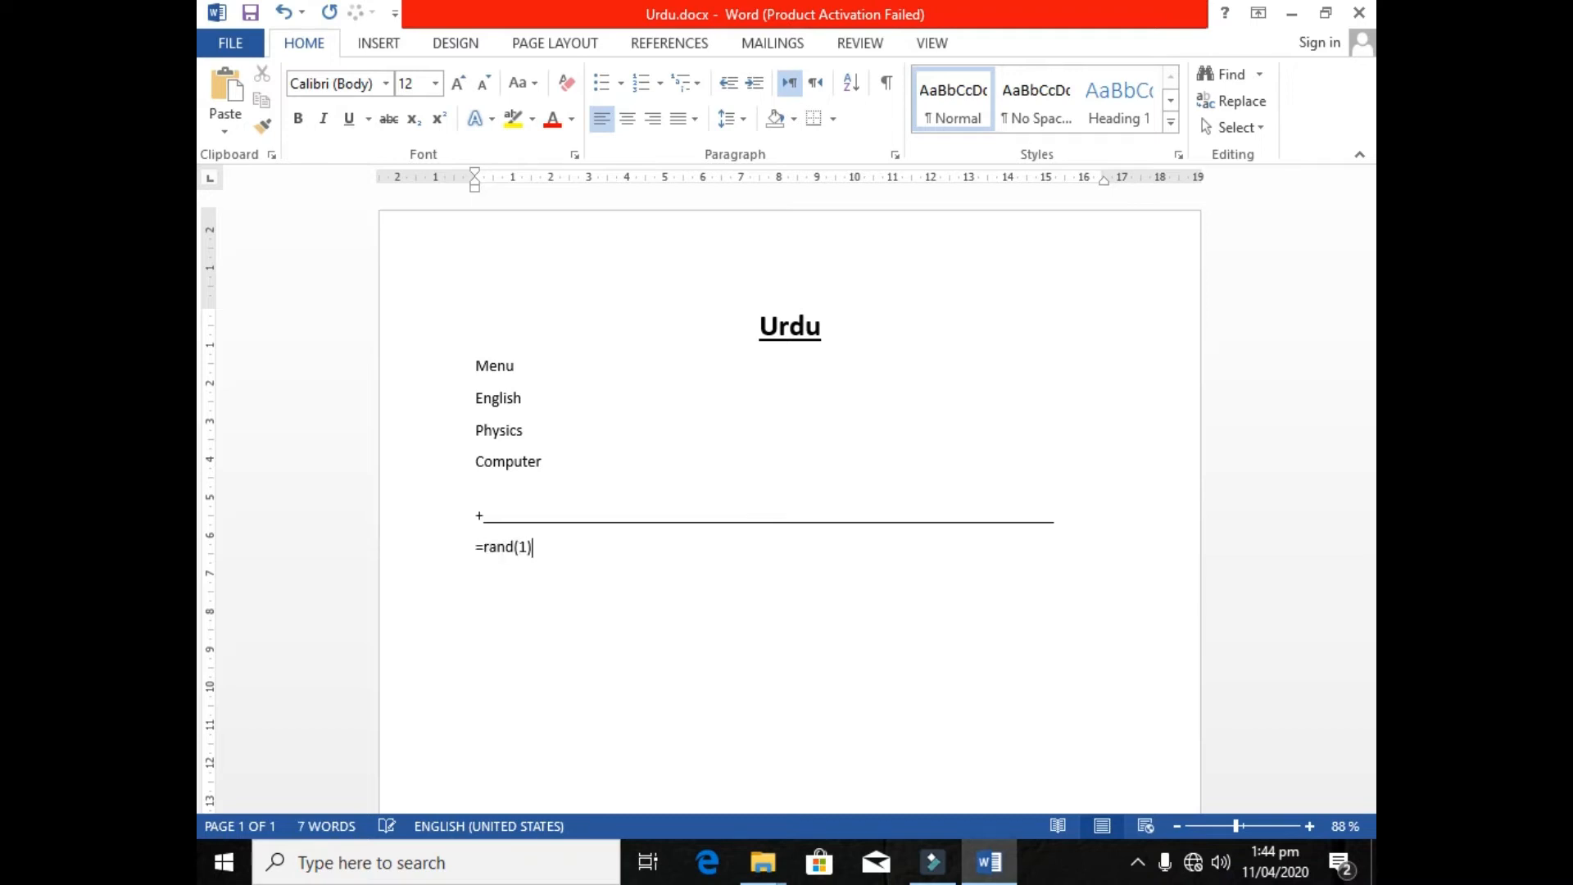
{"action": "key", "text": "Return"}
{"action": "key", "text": "ctrl+s"}
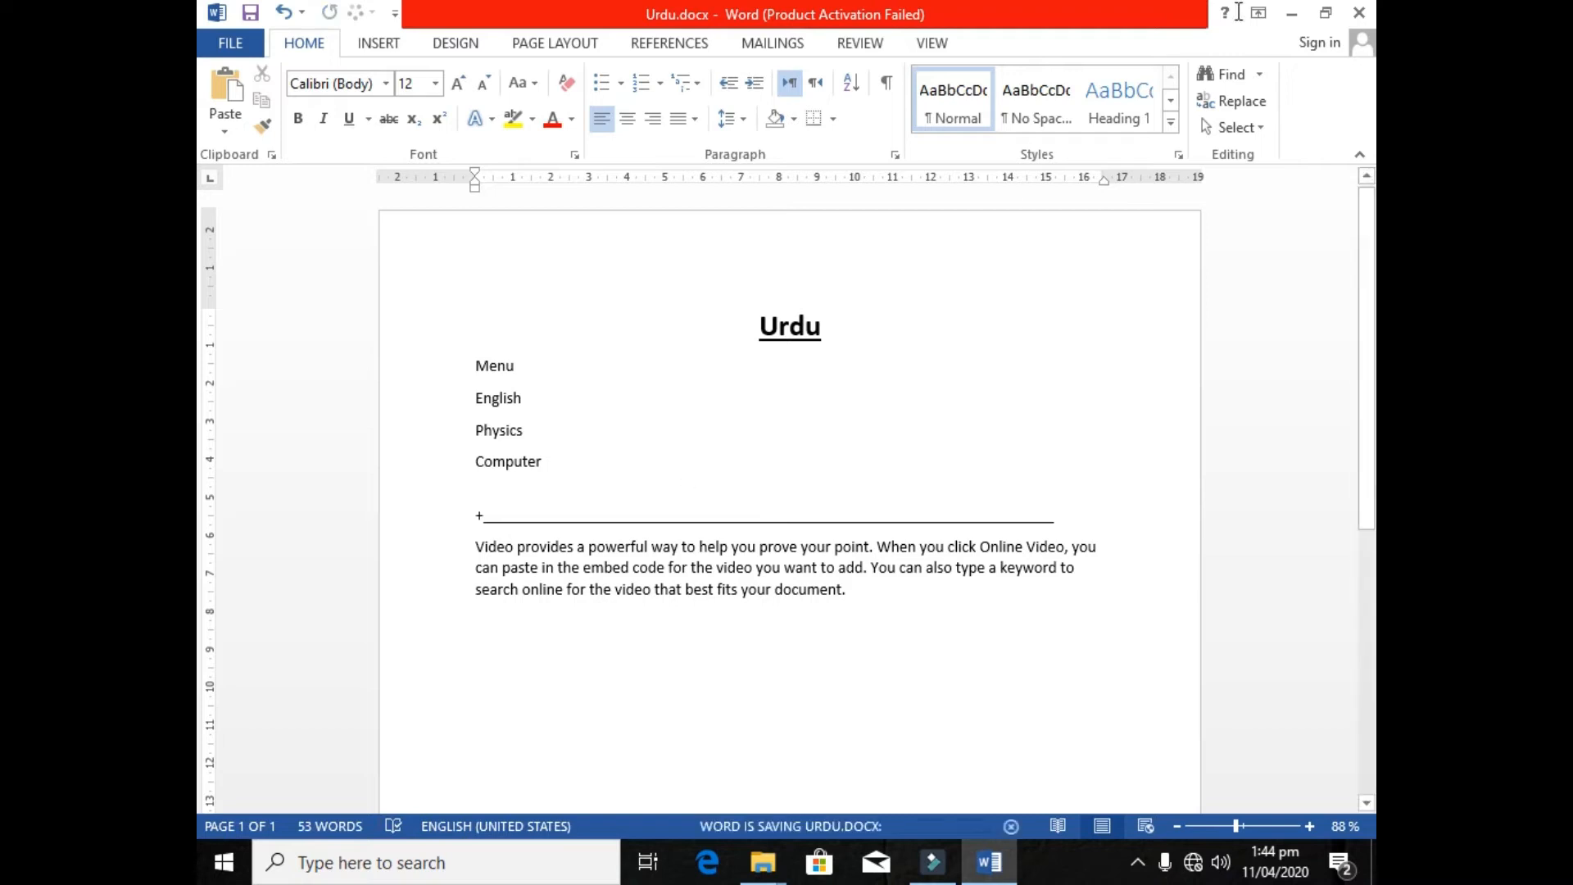
{"action": "key", "text": "alt+F4"}
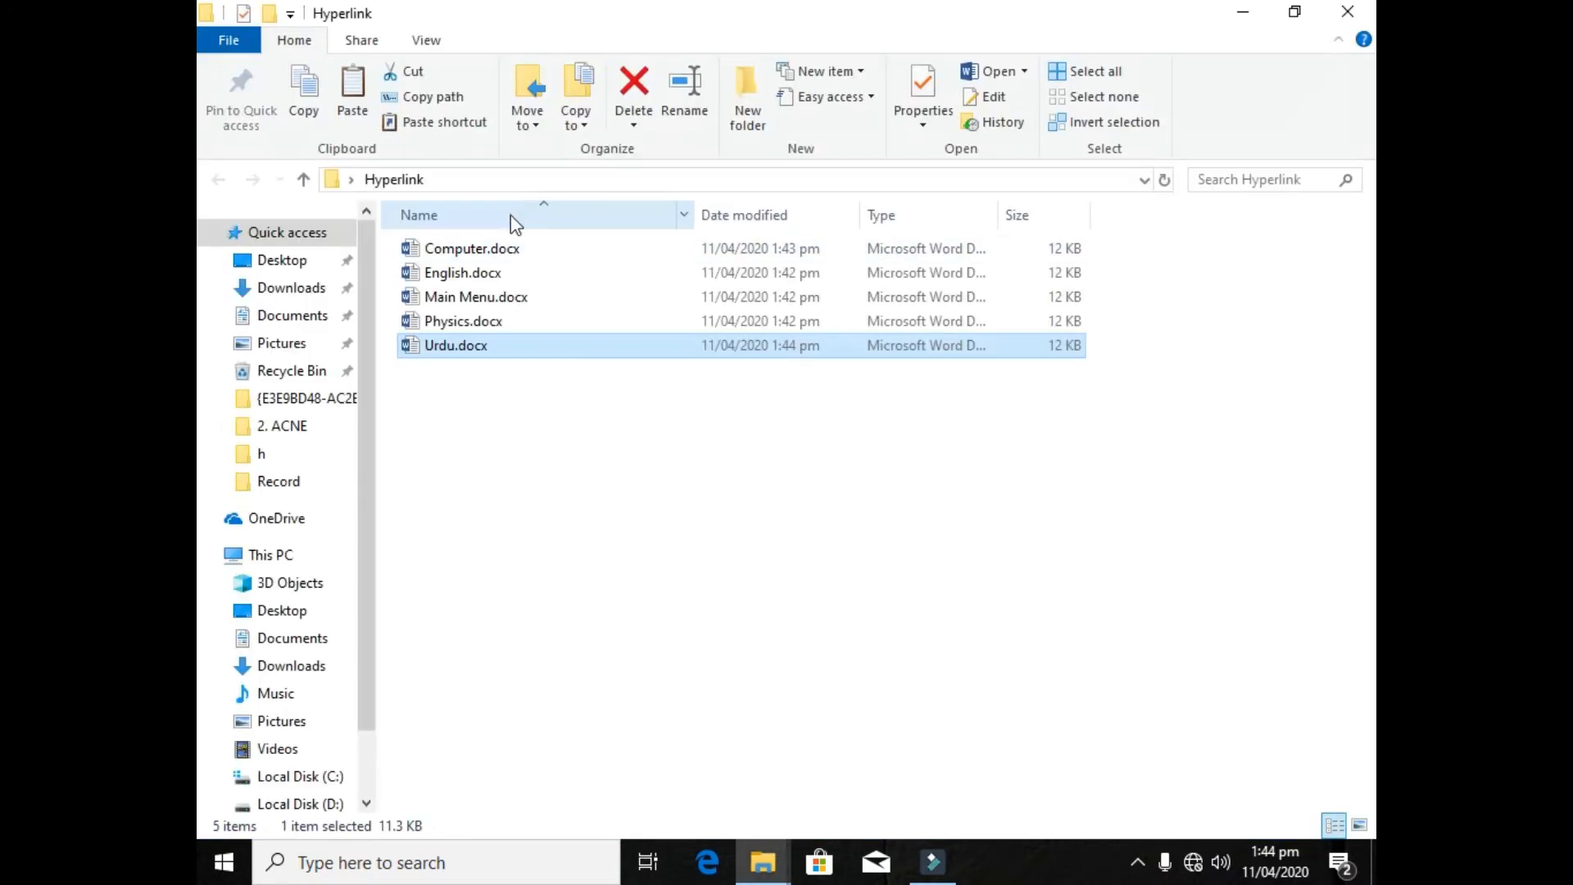
- Open Physics.docx and replace its "Main Menu" heading with "Physics"
{"action": "double_click", "coordinate": [494, 323]}
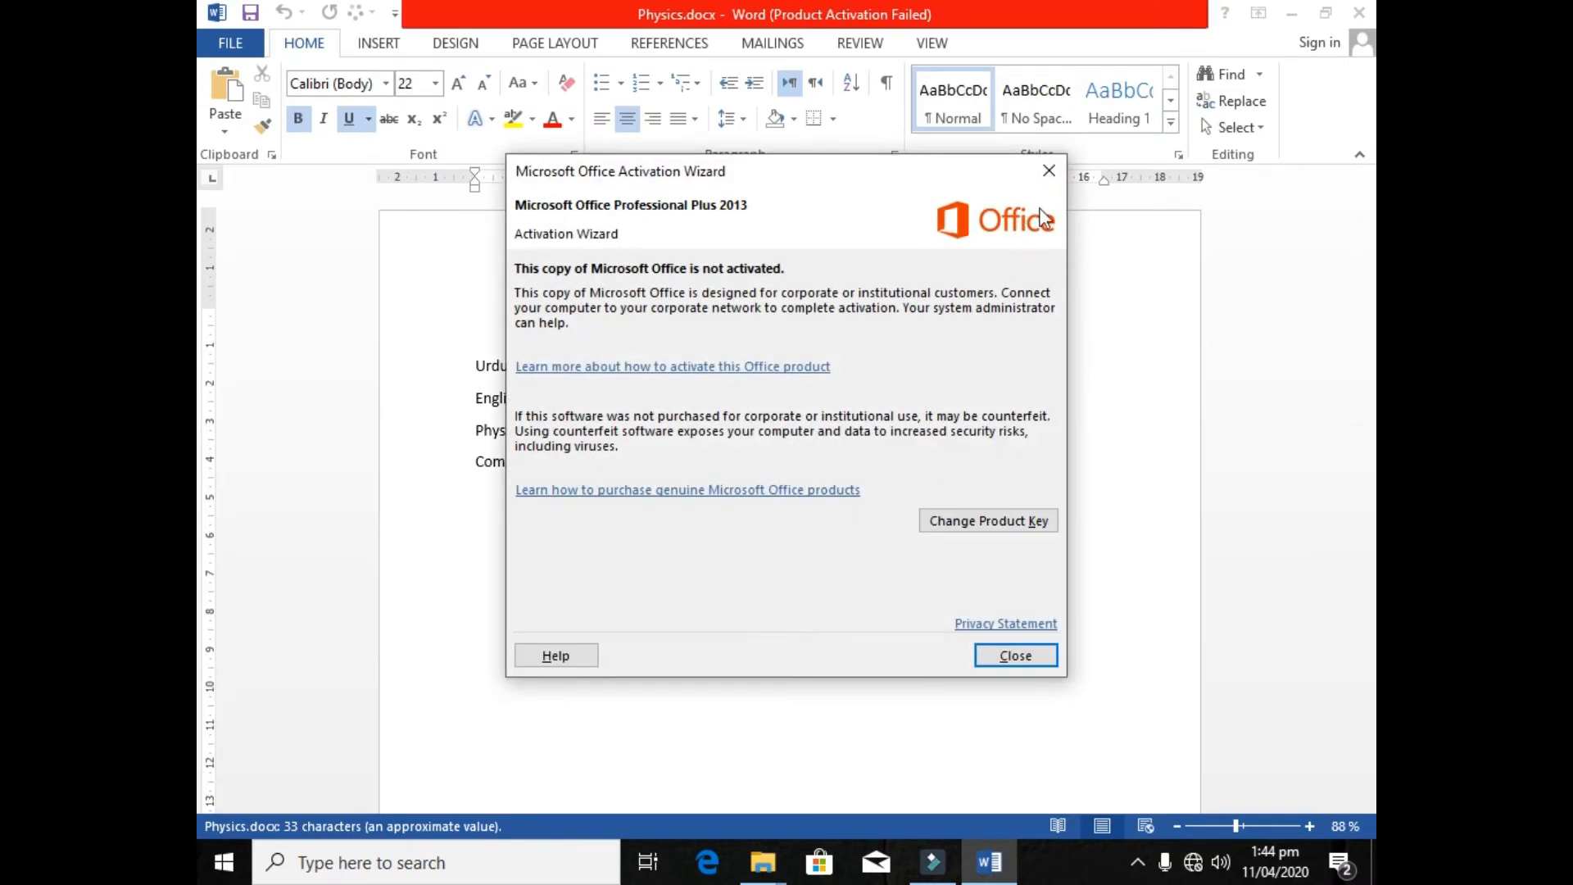
{"action": "left_click", "coordinate": [1050, 171]}
{"action": "left_click_drag", "start_coordinate": [863, 327], "coordinate": [732, 318]}
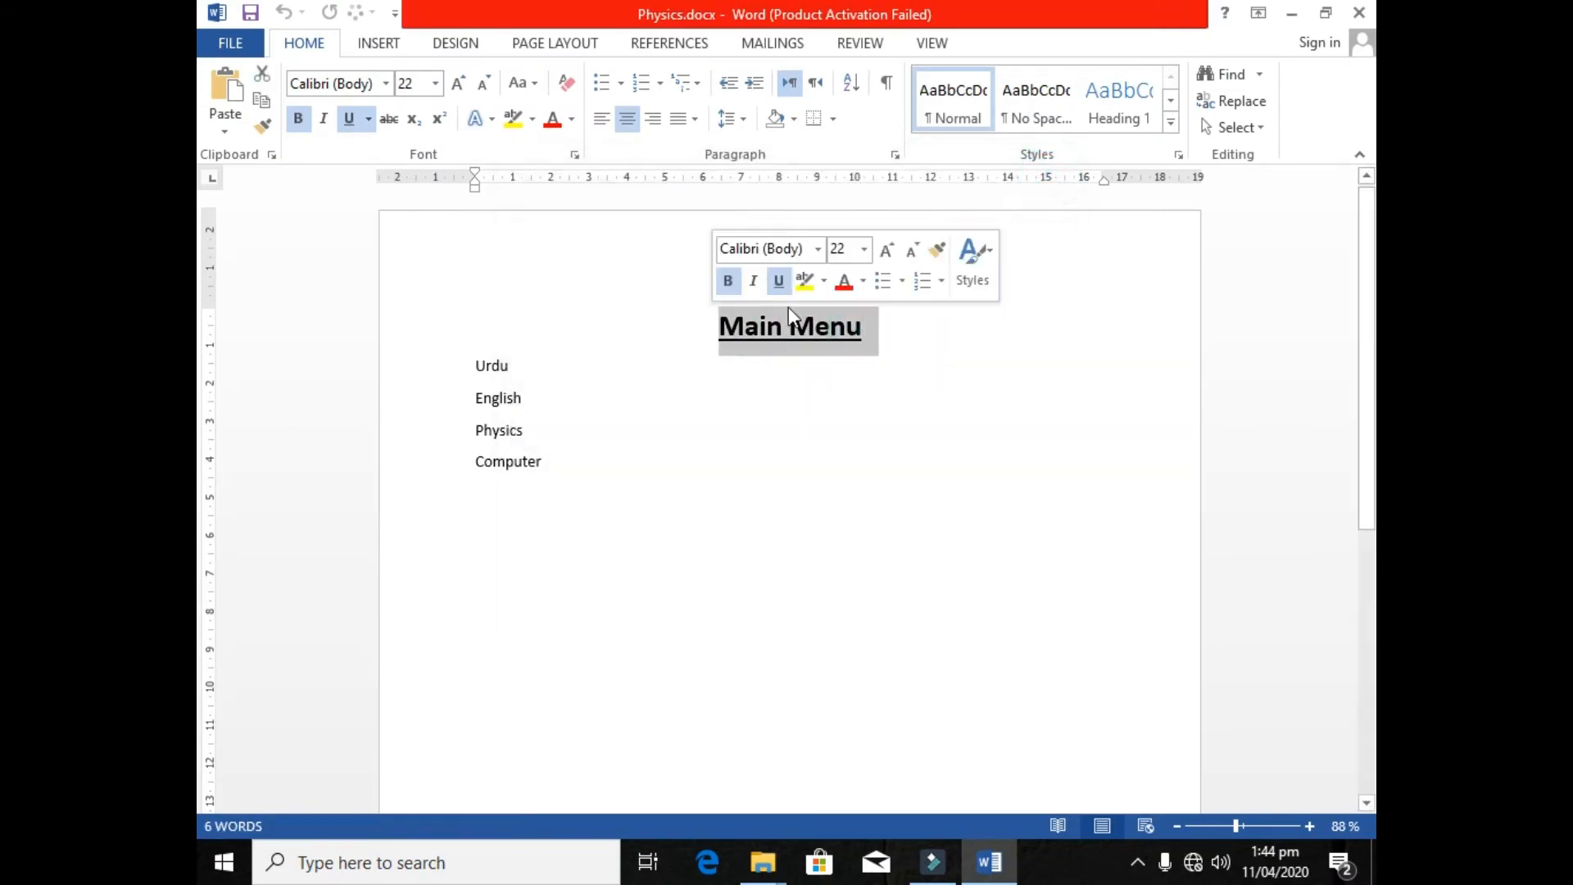
{"action": "type", "text": "Physics"}
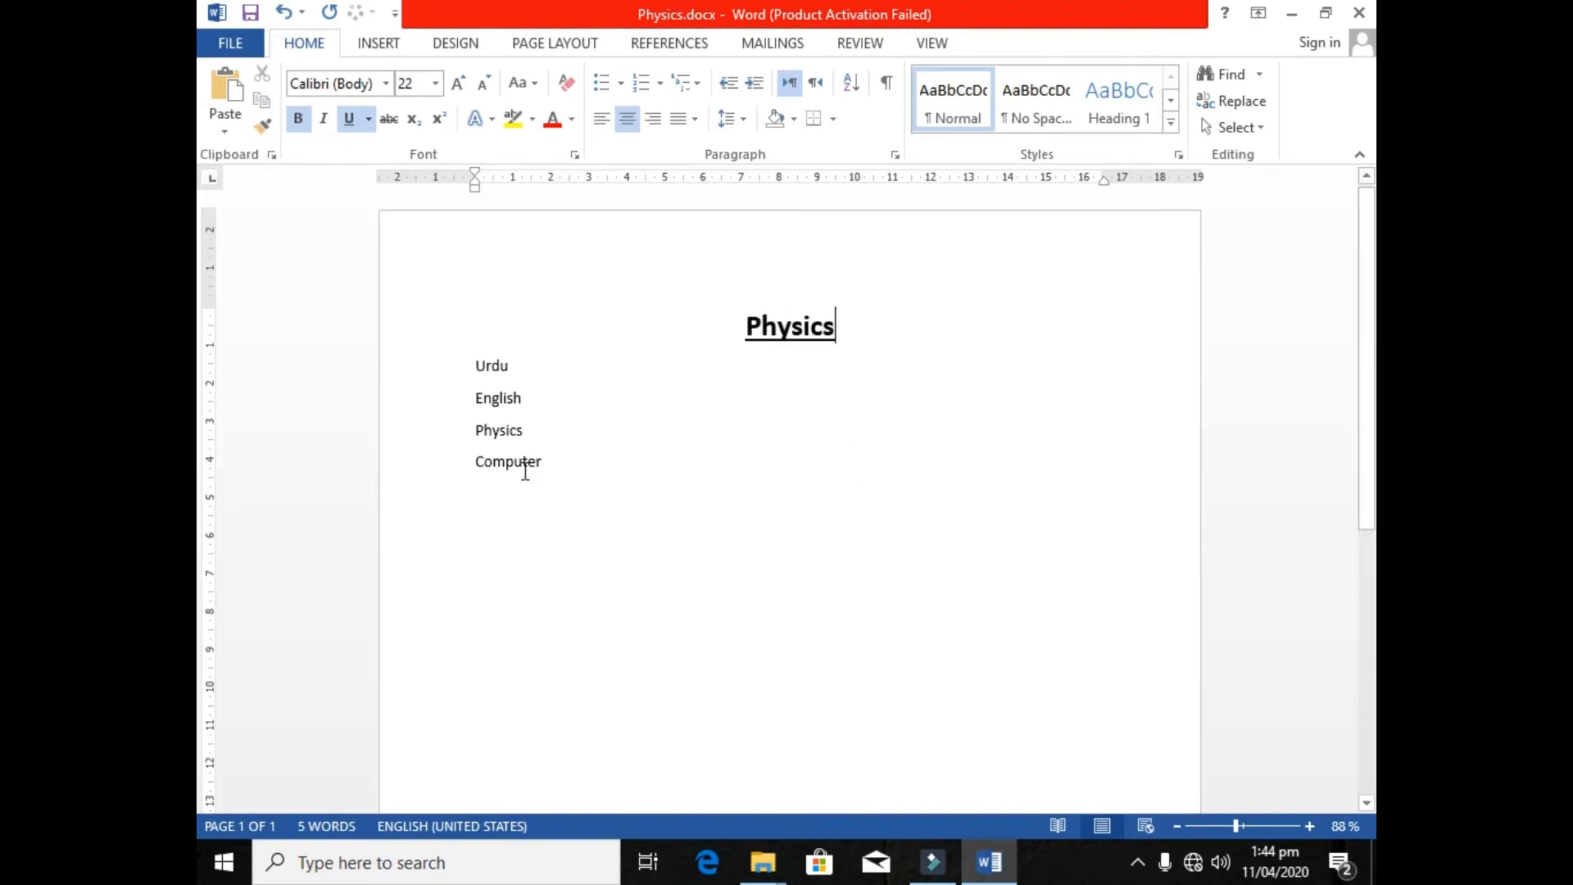
- Remove the "Physics" line from the list, add a "Menu" line above Urdu, and save the document
{"action": "left_click_drag", "start_coordinate": [537, 432], "coordinate": [457, 429]}
{"action": "key", "text": "BackSpace"}
{"action": "key", "text": "BackSpace"}
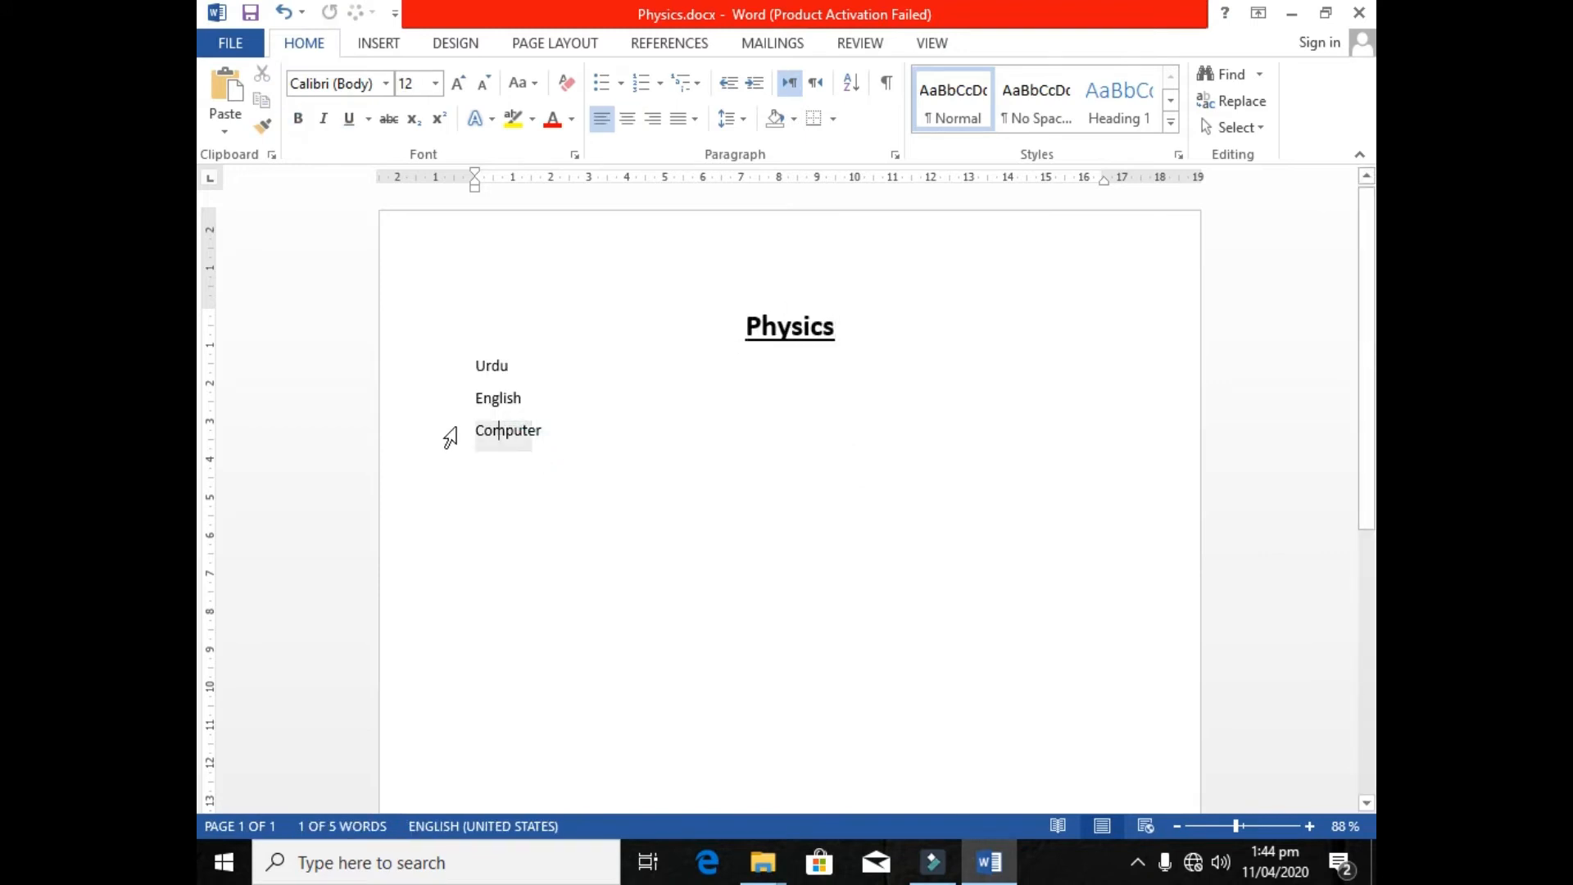
{"action": "key", "text": "Return"}
{"action": "left_click", "coordinate": [462, 364]}
{"action": "key", "text": "Return"}
{"action": "type", "text": "Menu"}
{"action": "key", "text": "ctrl+s"}
- Add a full-width divider line and a =rand(1) sample paragraph below the Computer line, then close Physics.docx
{"action": "left_click", "coordinate": [569, 446]}
{"action": "left_click", "coordinate": [587, 460]}
{"action": "key", "text": "Return"}
{"action": "type", "text": "__________________________________________________"}
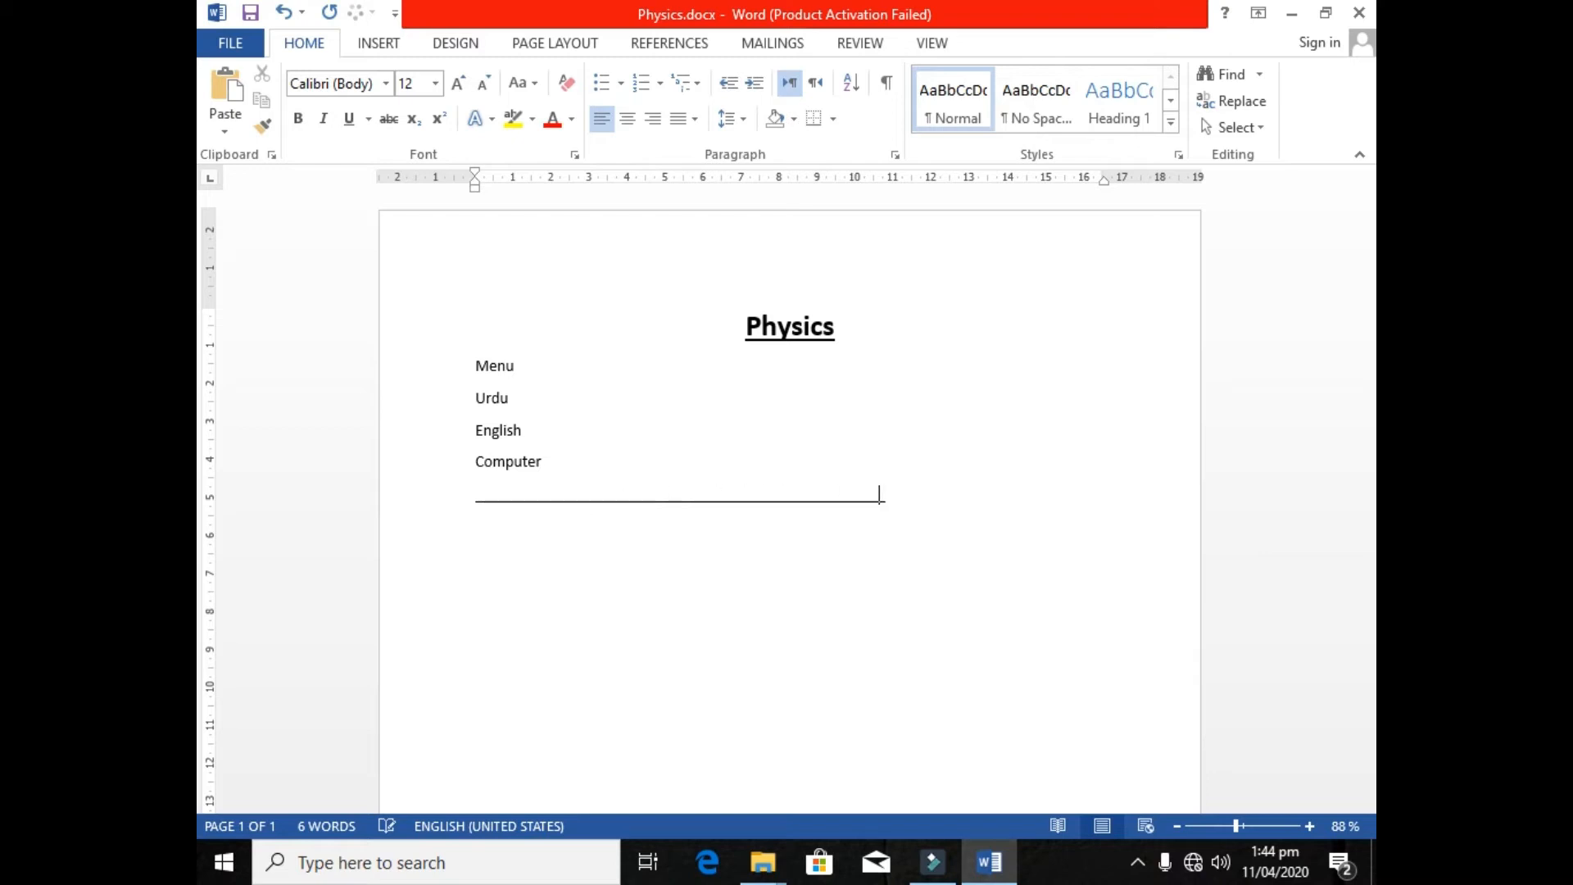
{"action": "type", "text": "_________________________________________________"}
{"action": "key", "text": "Return"}
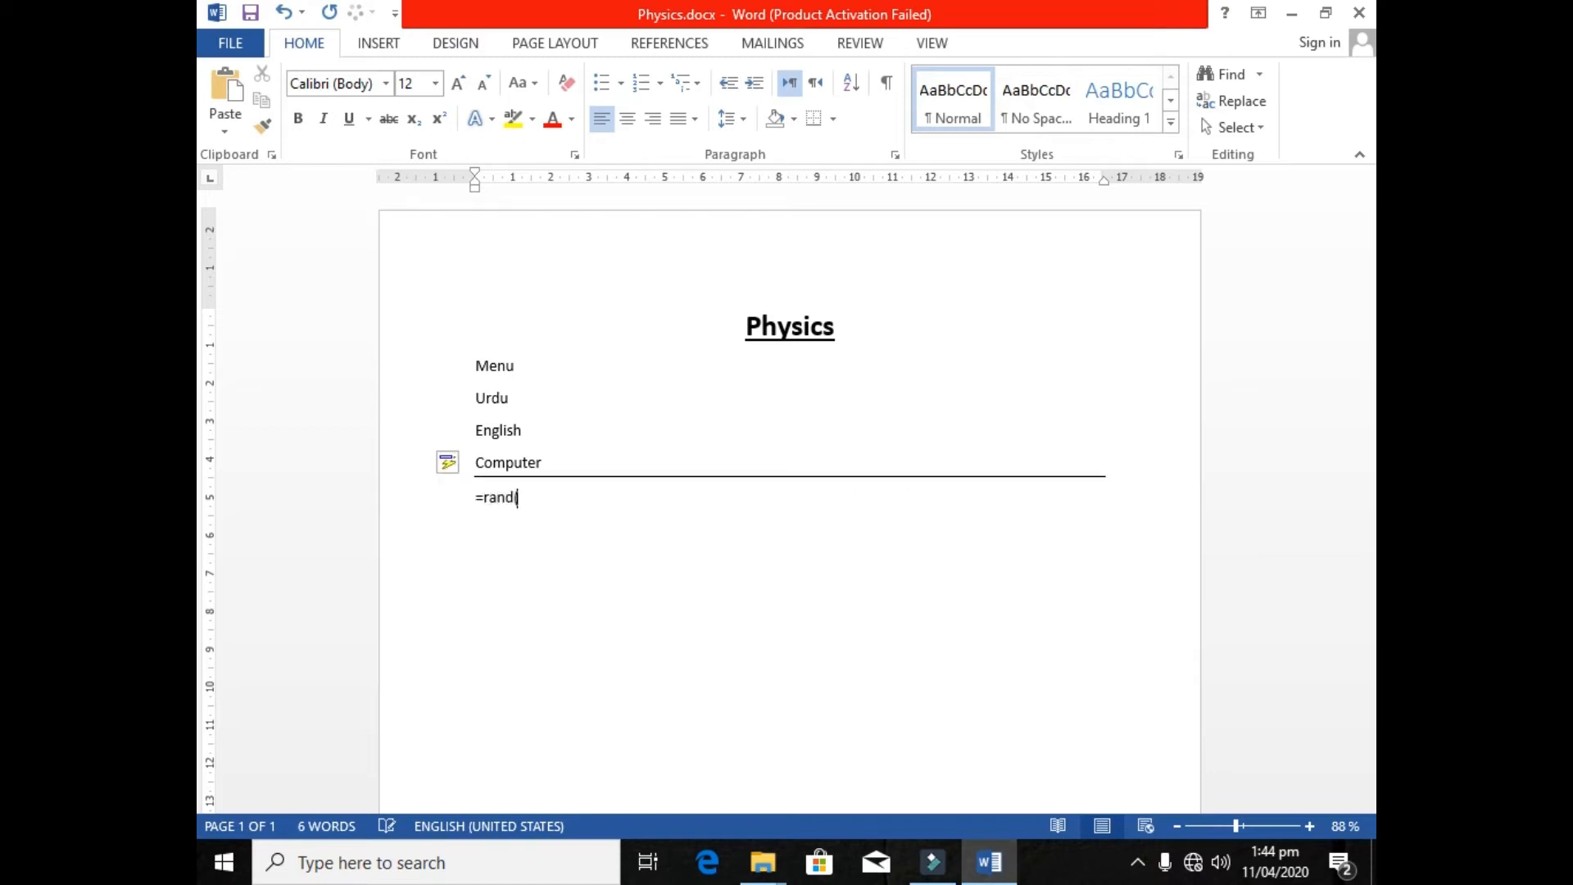
{"action": "type", "text": "=rand(1)"}
{"action": "key", "text": "Return"}
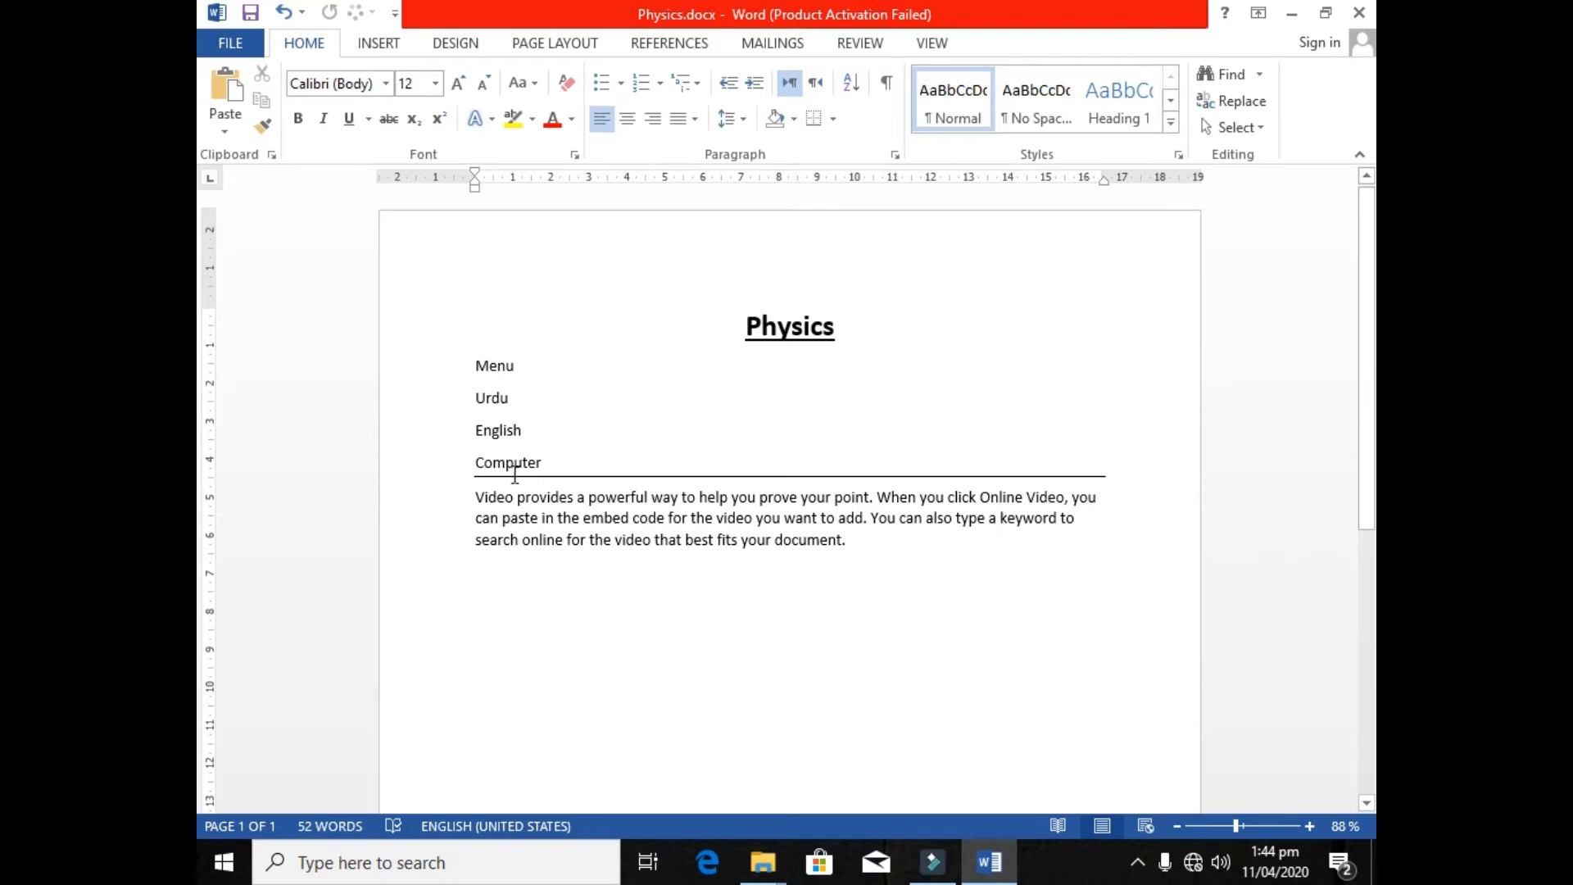
{"action": "left_click", "coordinate": [1361, 13]}
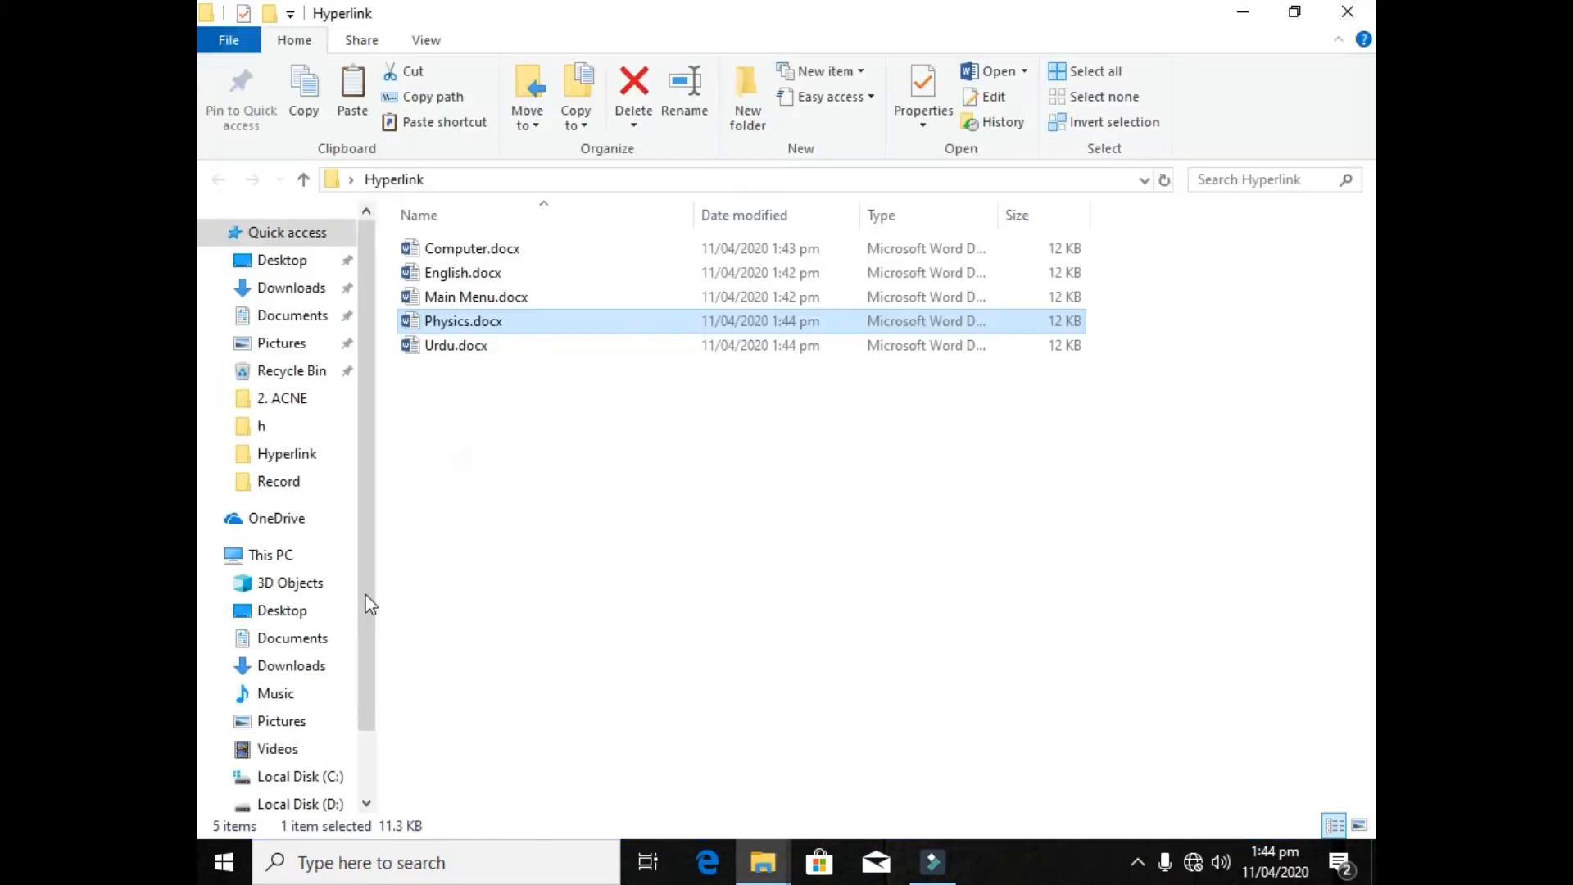
- Open English.docx, add a full-width divider line below Computer with a =rand entry beneath it, then save and close the document
{"action": "double_click", "coordinate": [488, 276]}
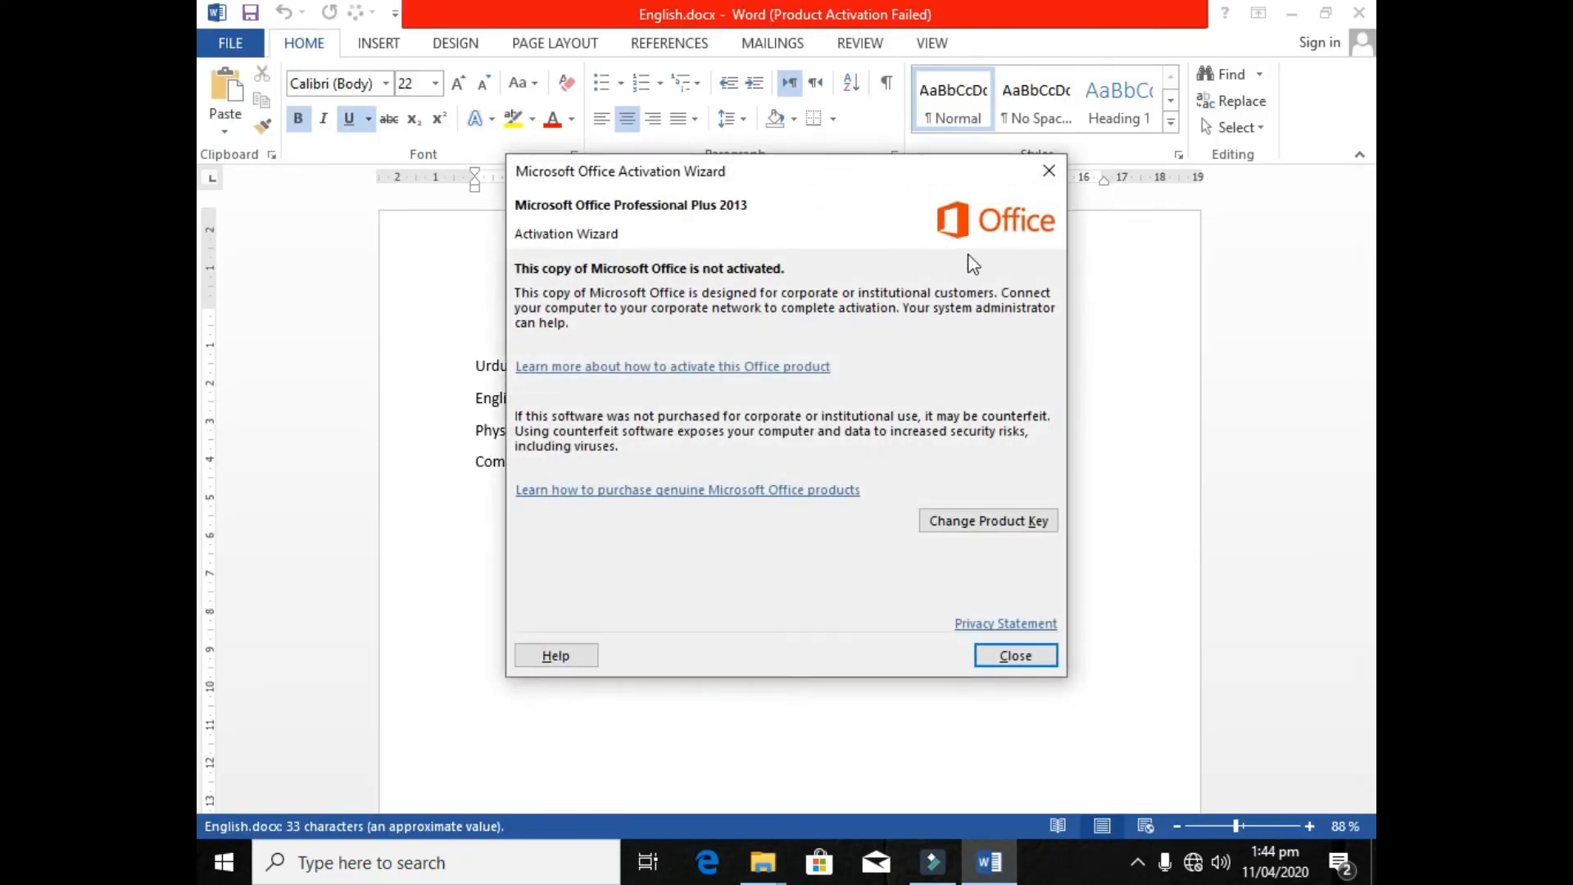
{"action": "left_click", "coordinate": [1049, 171]}
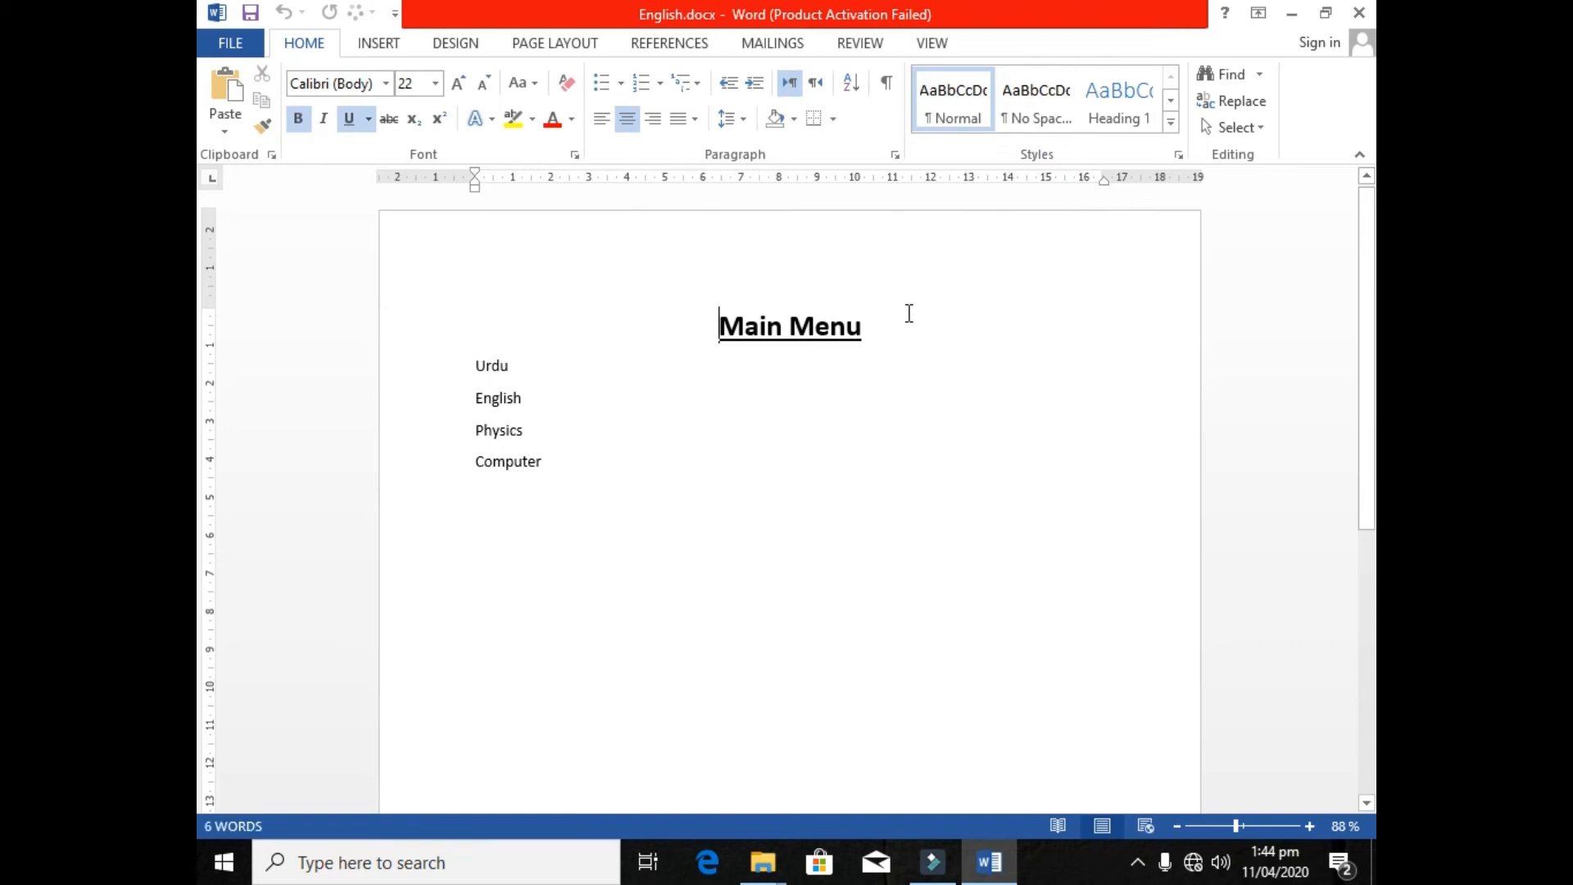
{"action": "left_click", "coordinate": [552, 456]}
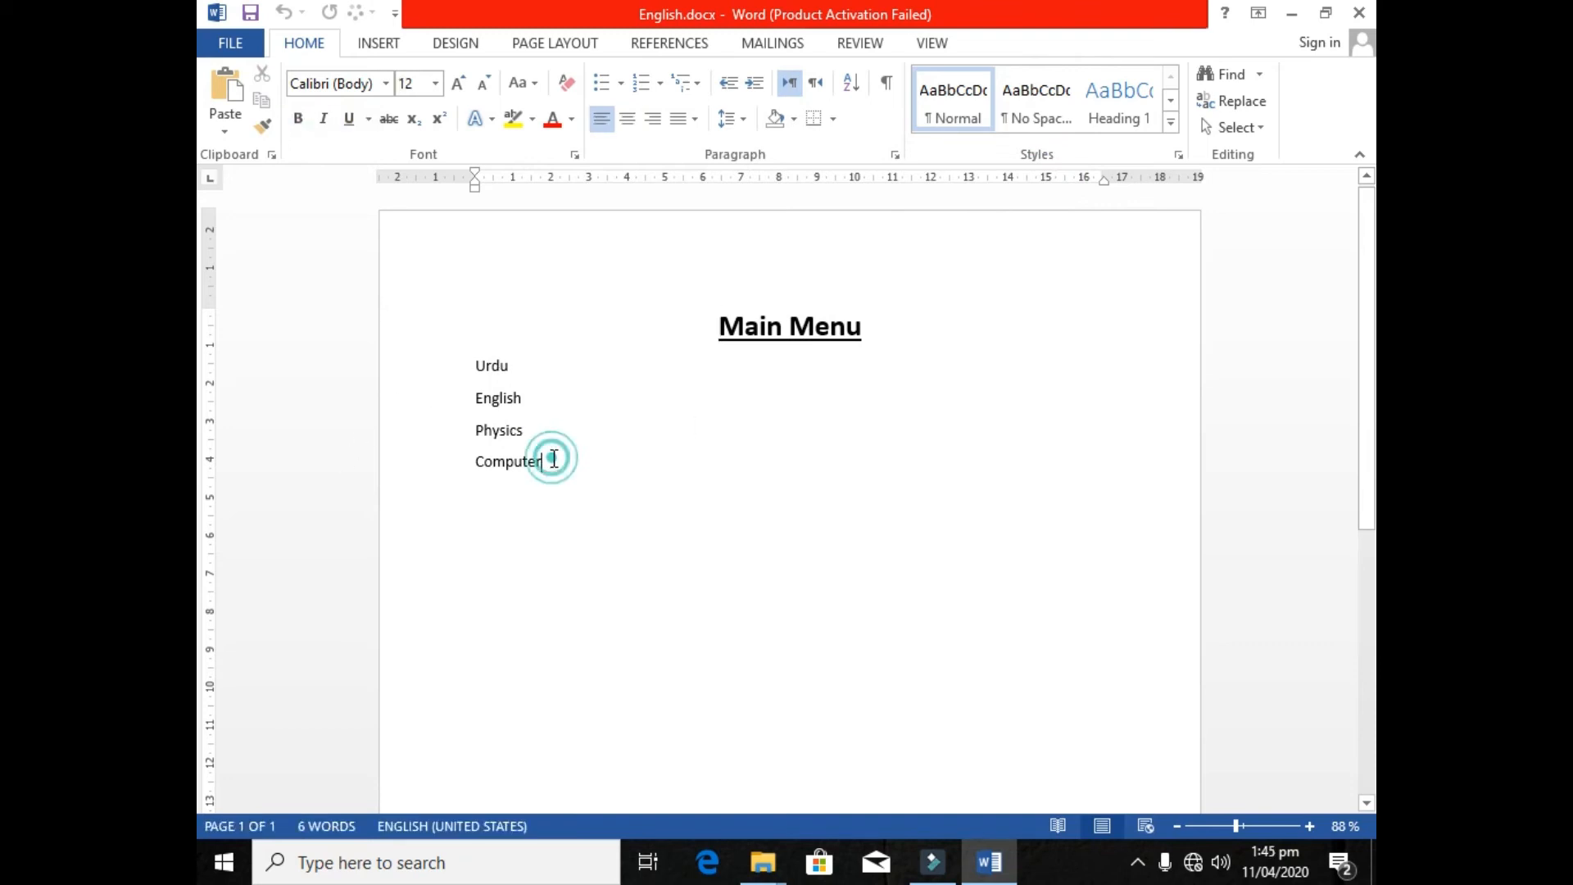
{"action": "key", "text": "Return"}
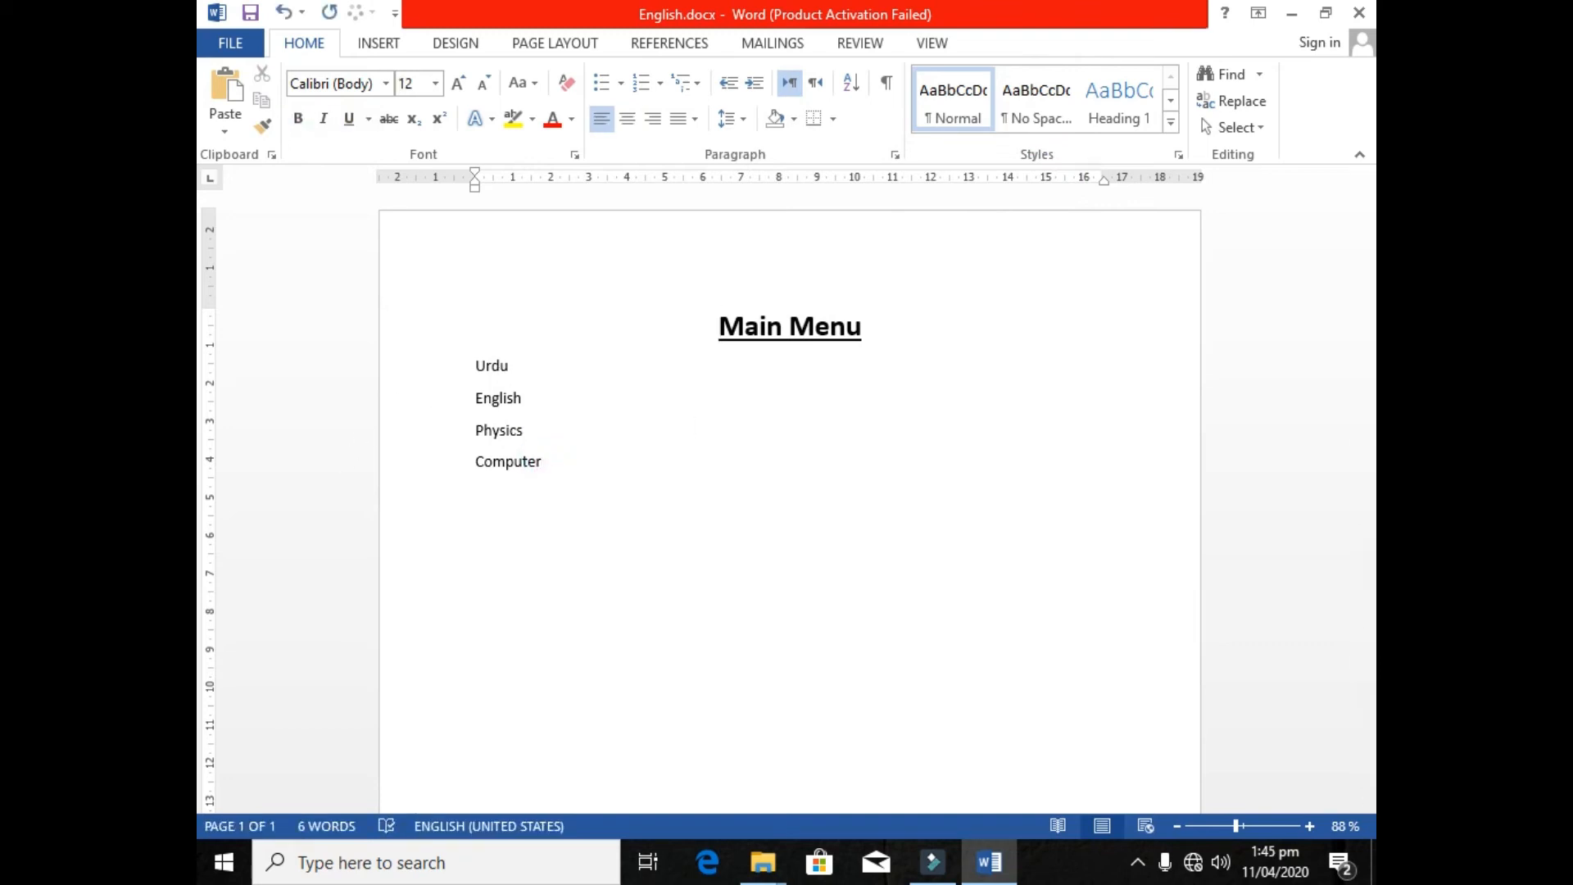
{"action": "type", "text": "_________________________________"}
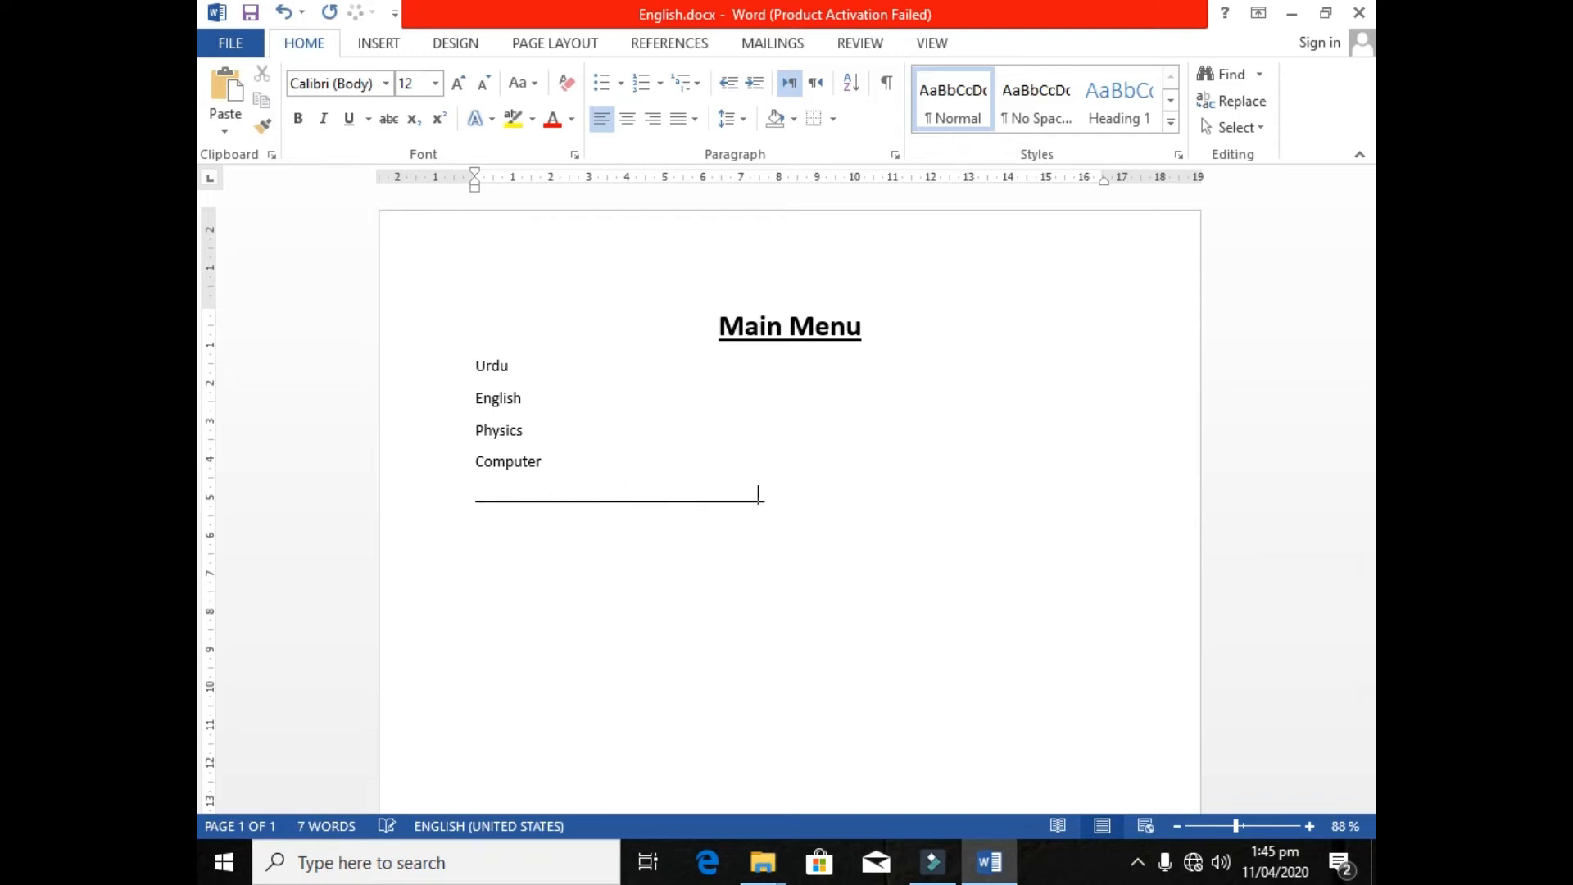
{"action": "type", "text": "_____________________________________"}
{"action": "key", "text": "Return"}
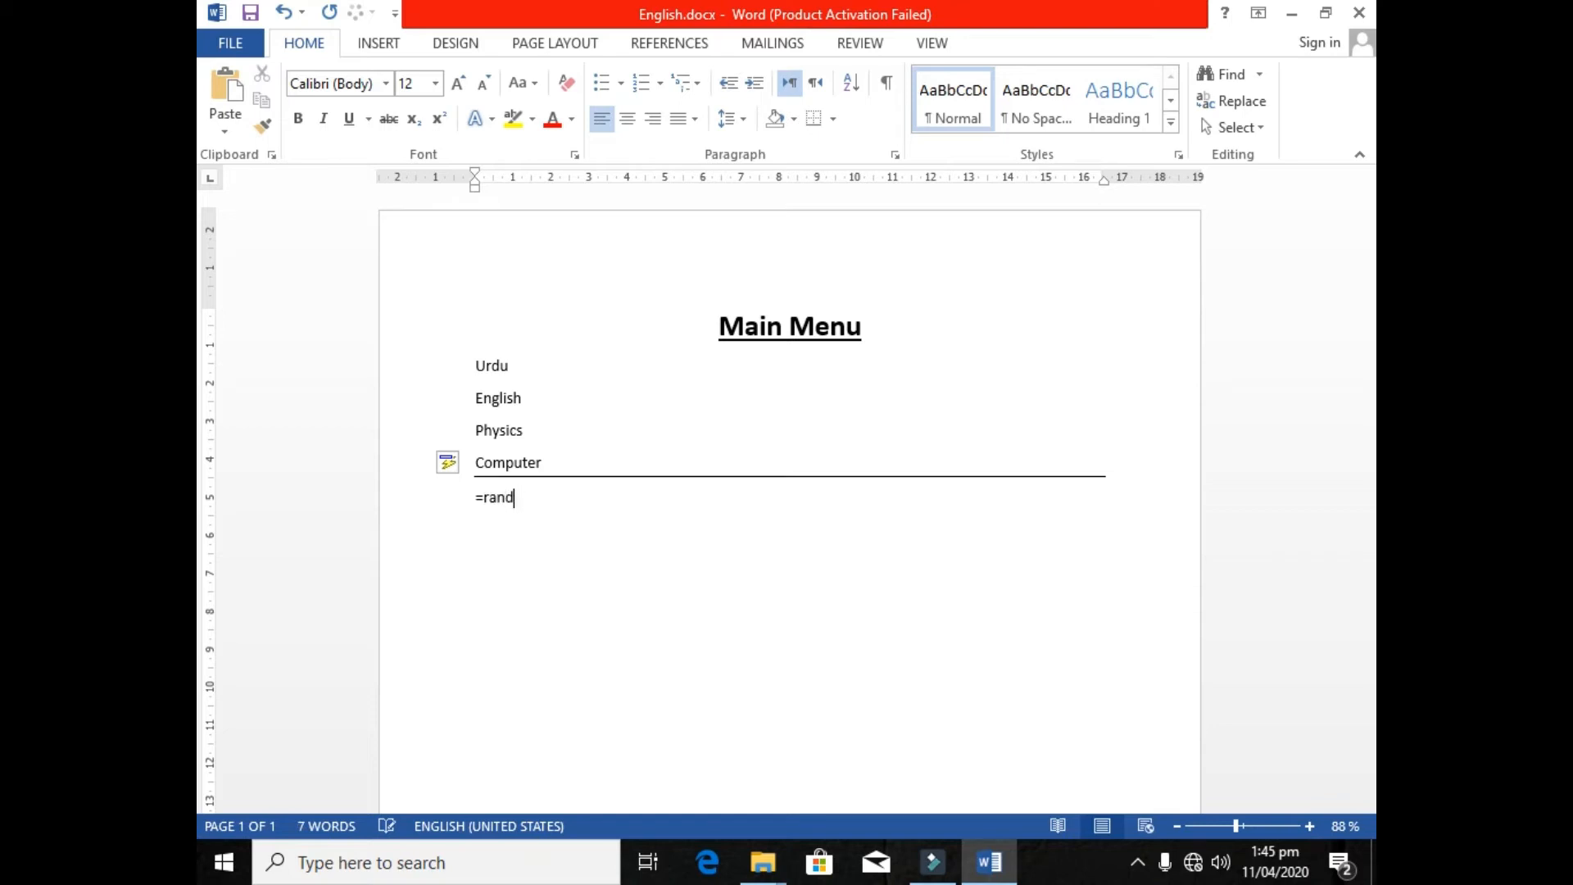
{"action": "key", "text": "BackSpace"}
{"action": "key", "text": "ctrl+s"}
{"action": "left_click", "coordinate": [1348, 5]}
- Open Computer.docx, add a dashed divider line below Physics, and insert sample paragraphs beneath it with the =rand function
{"action": "double_click", "coordinate": [467, 250]}
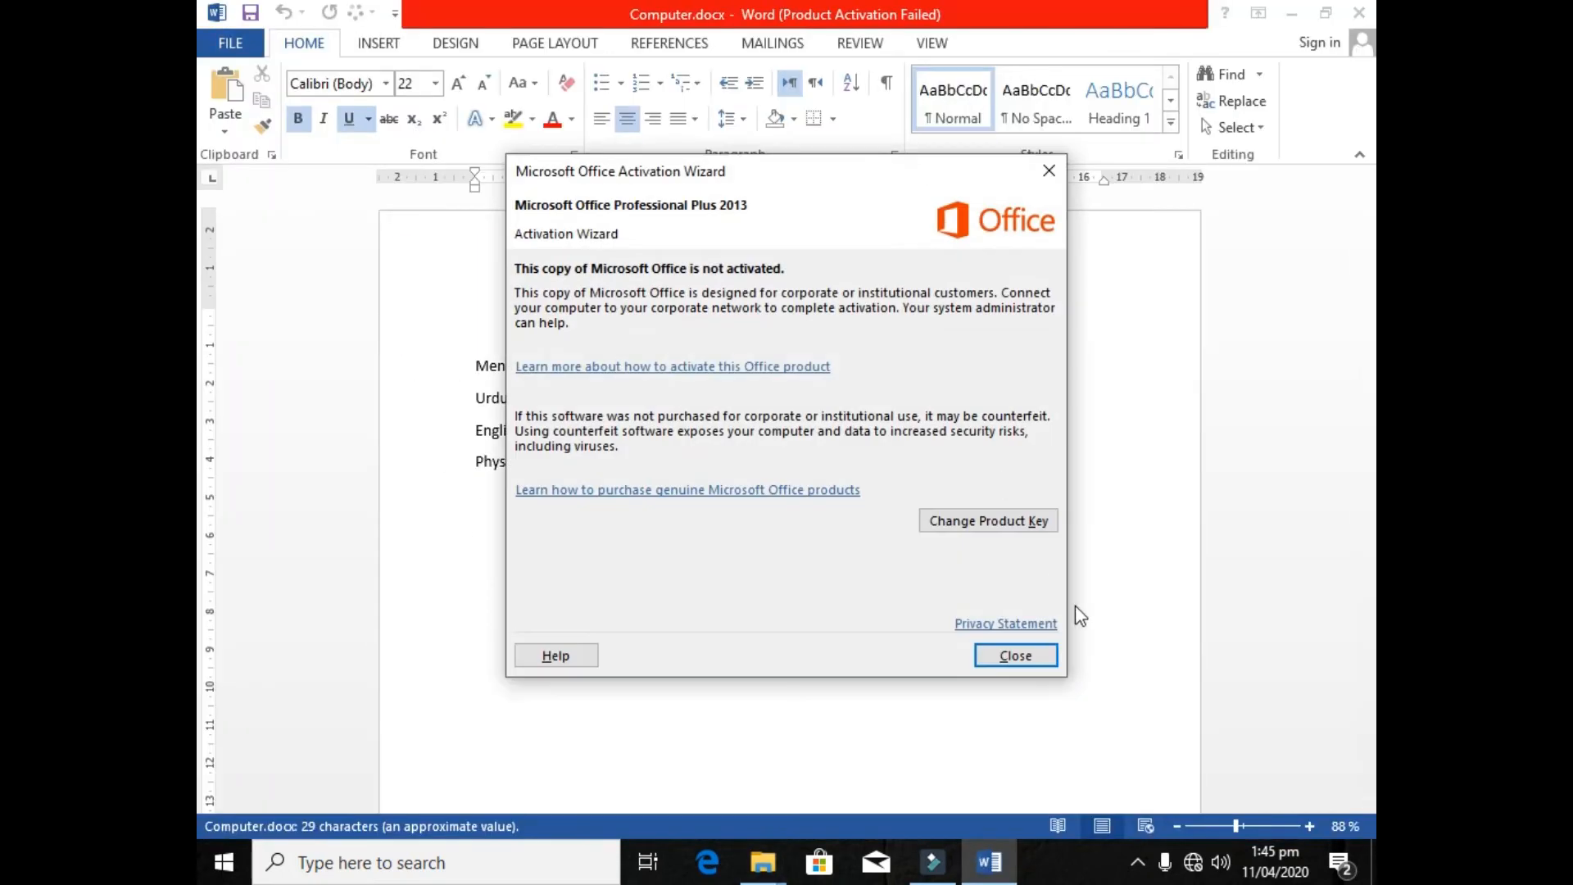
{"action": "left_click", "coordinate": [1039, 656]}
{"action": "key", "text": "Return"}
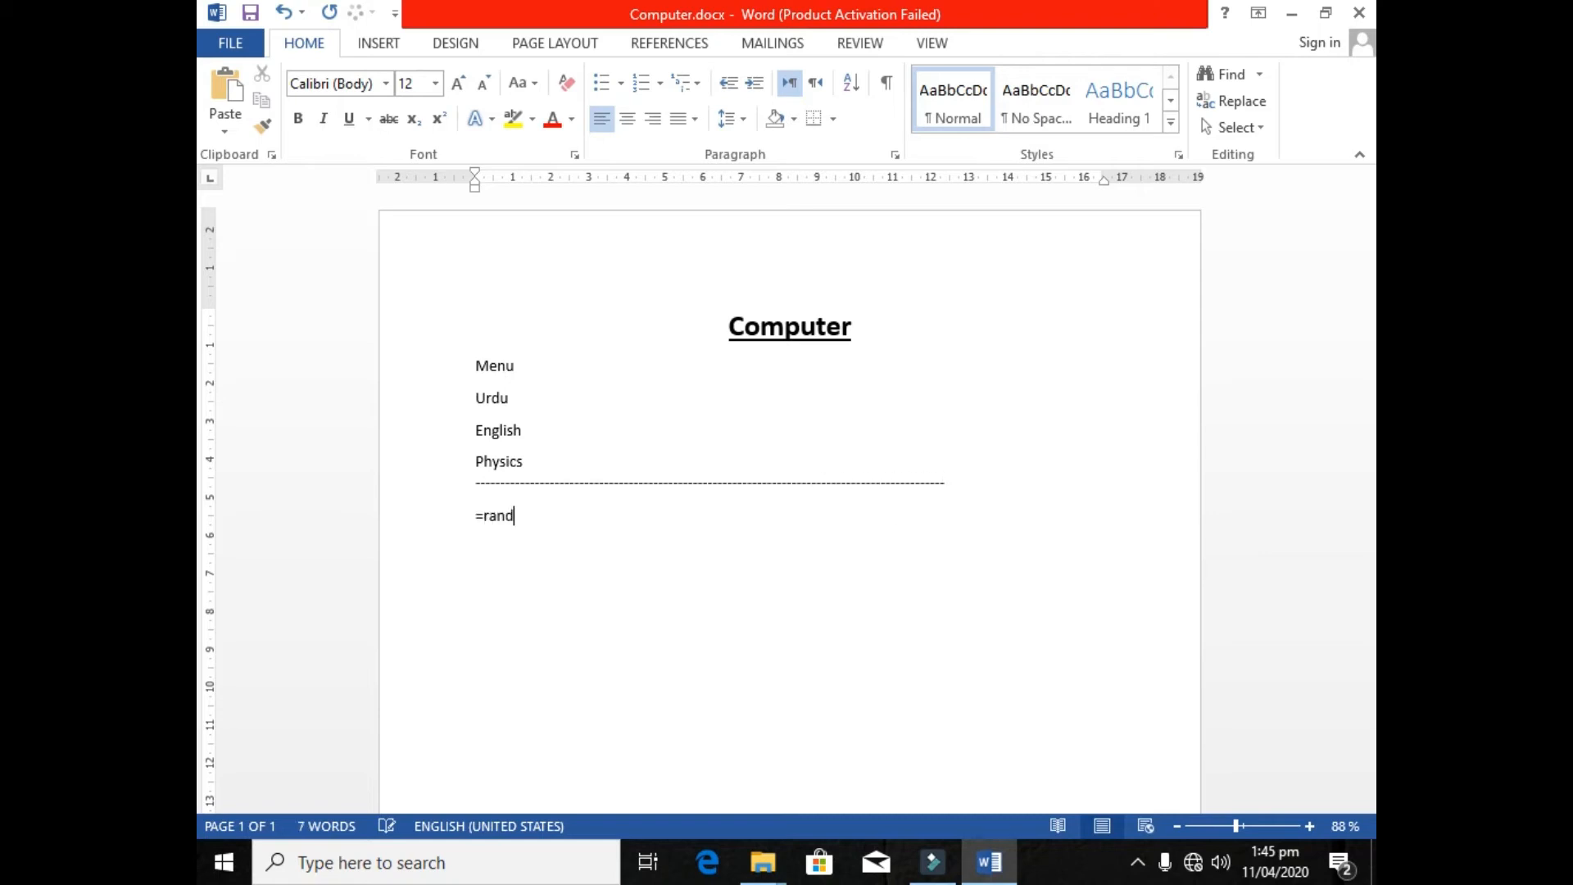
{"action": "key", "text": "Return"}
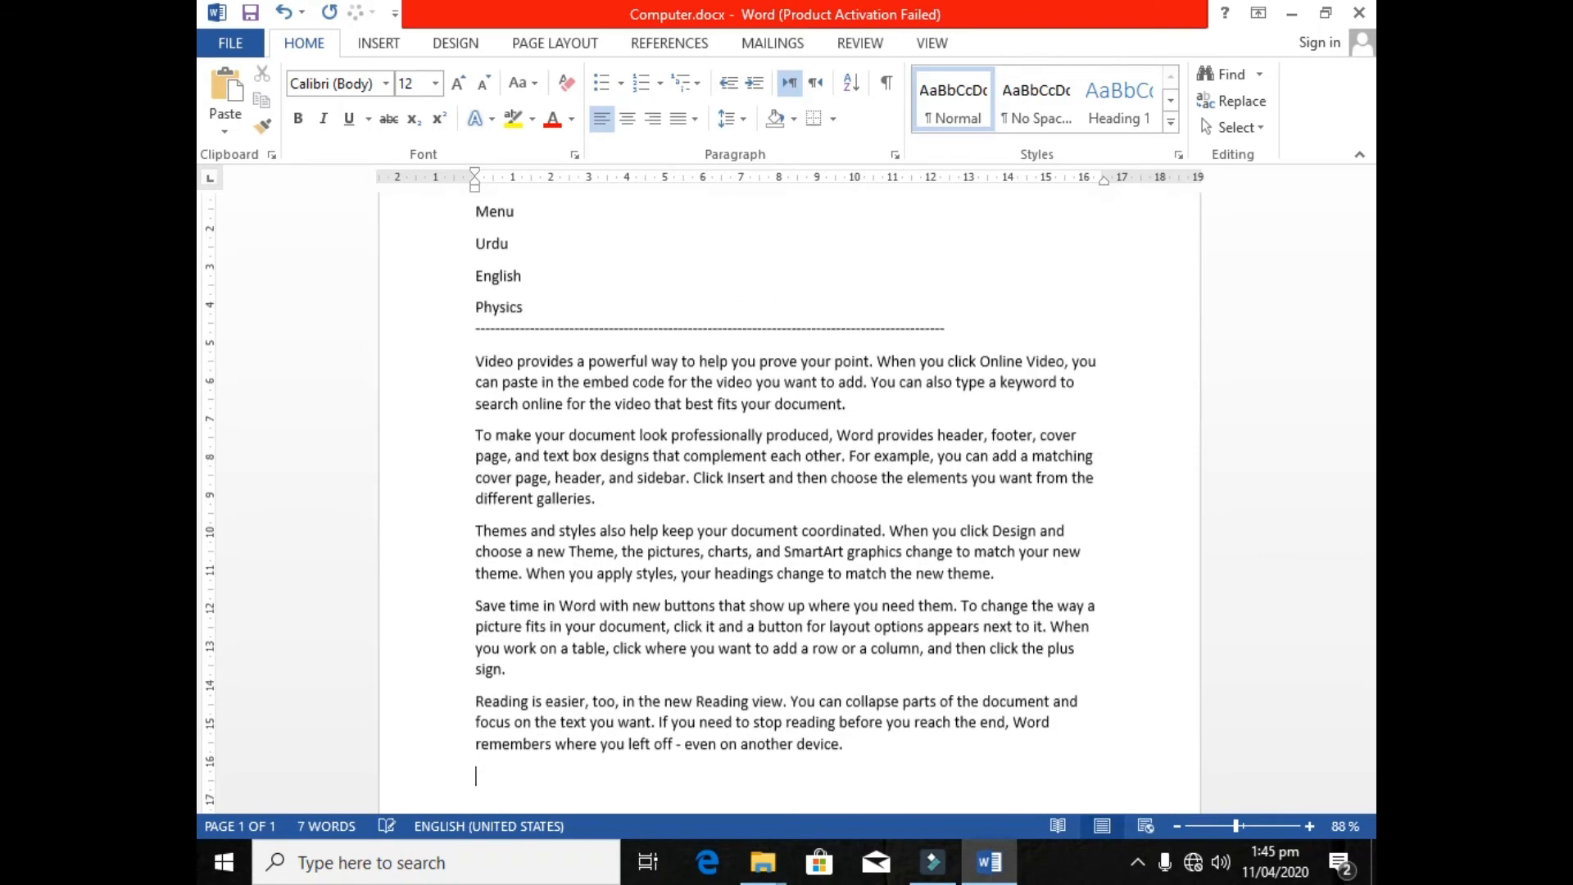
- Hyperlink the word "Menu" under the Computer heading to the existing file Main Menu.docx in the Hyperlink folder
{"action": "scroll", "coordinate": [570, 288], "scroll_direction": "up", "scroll_amount": 3}
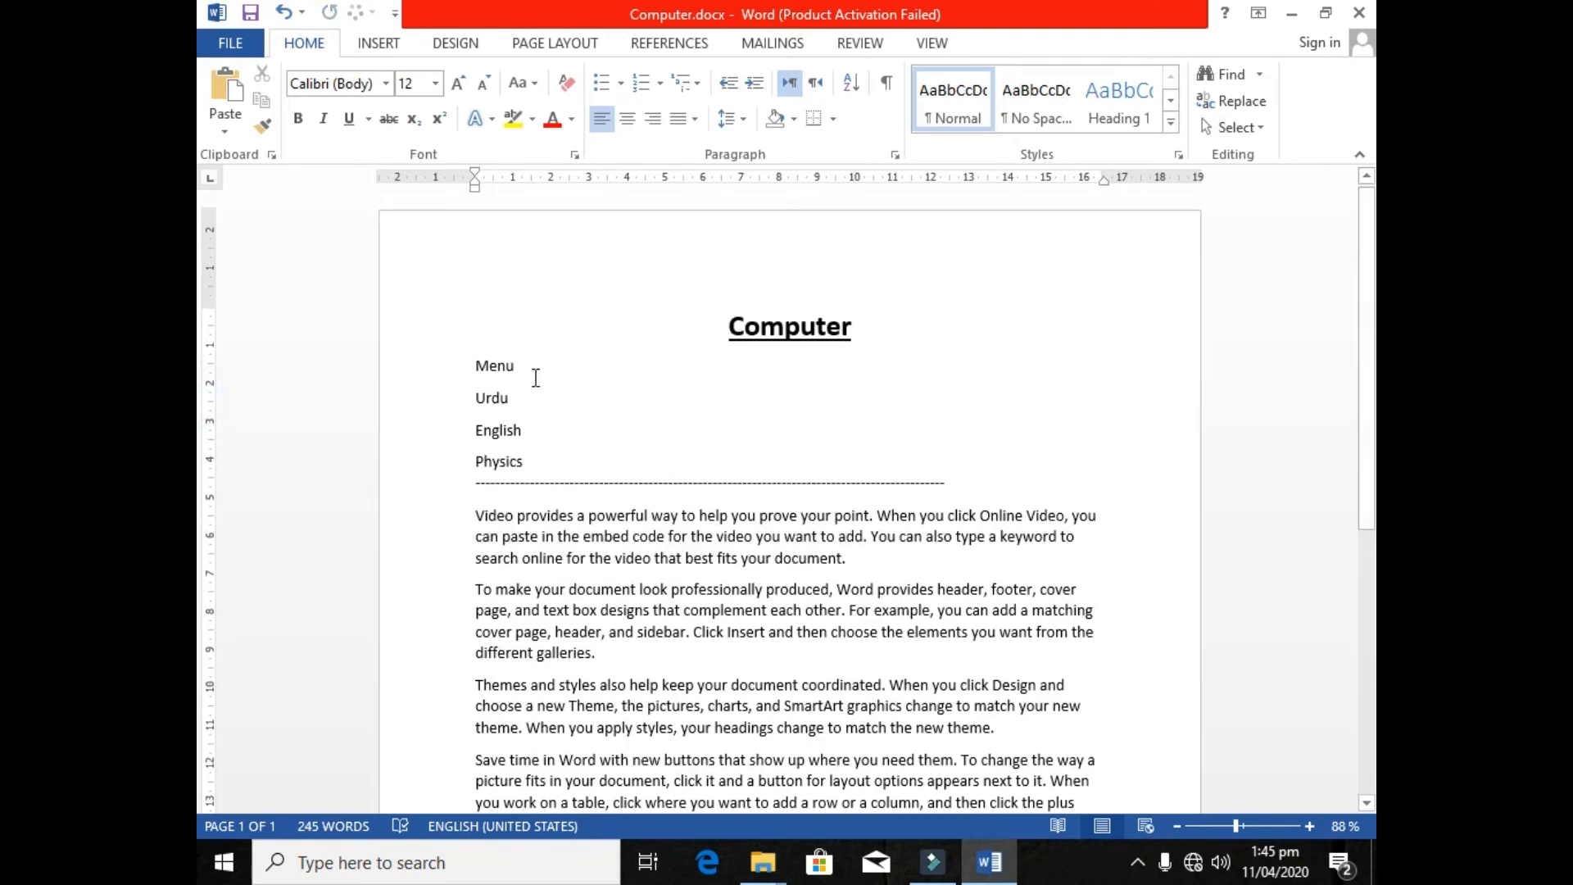
{"action": "left_click_drag", "start_coordinate": [519, 369], "coordinate": [492, 371]}
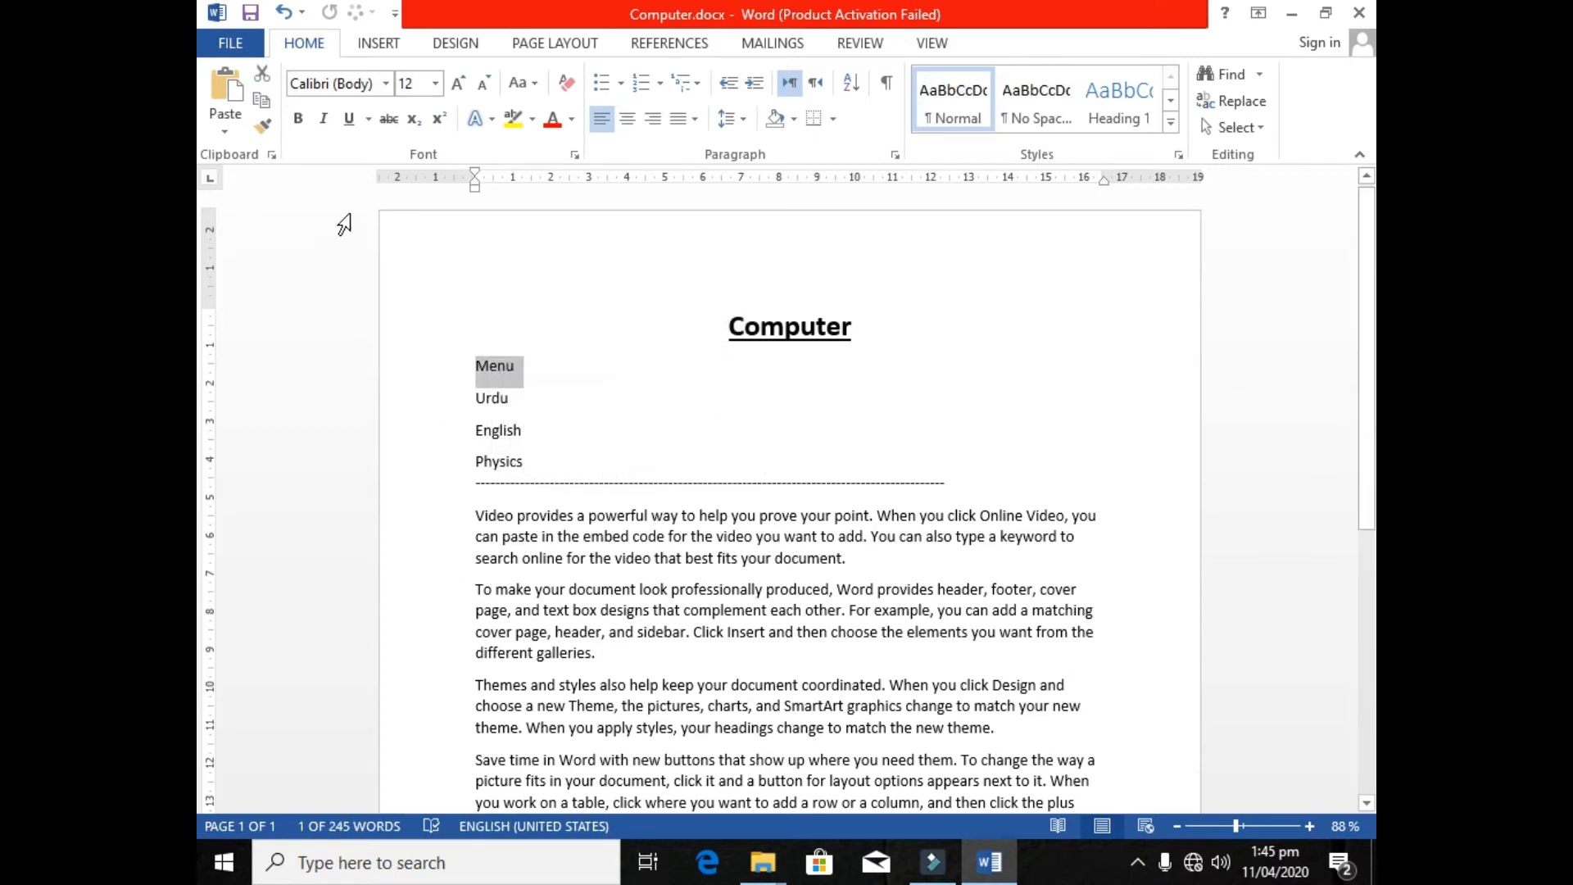
{"action": "left_click", "coordinate": [382, 43]}
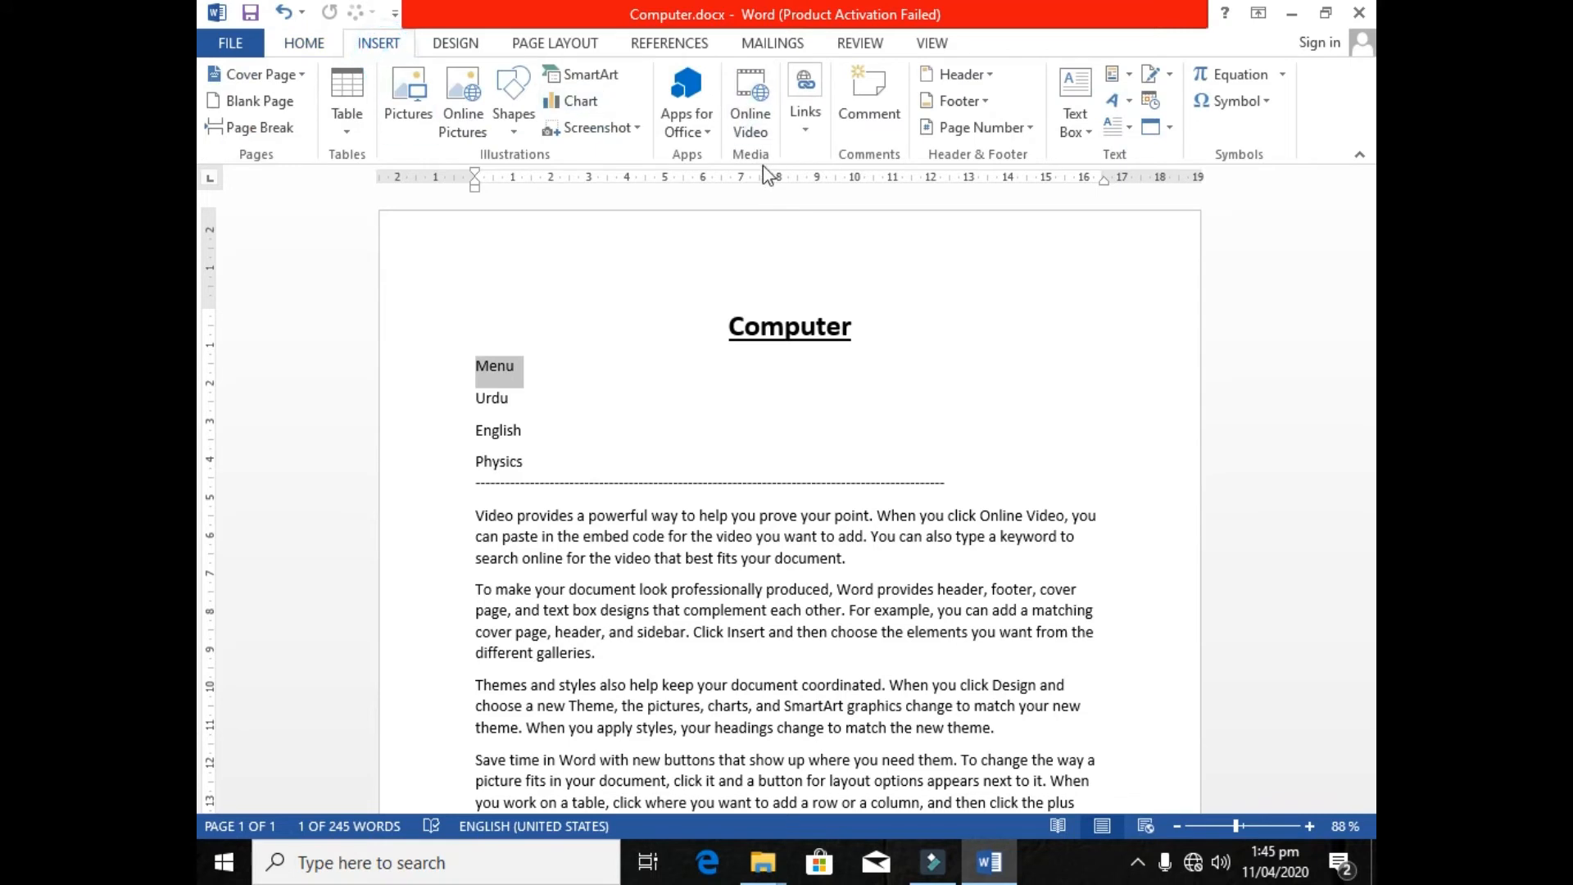
{"action": "left_click", "coordinate": [807, 129]}
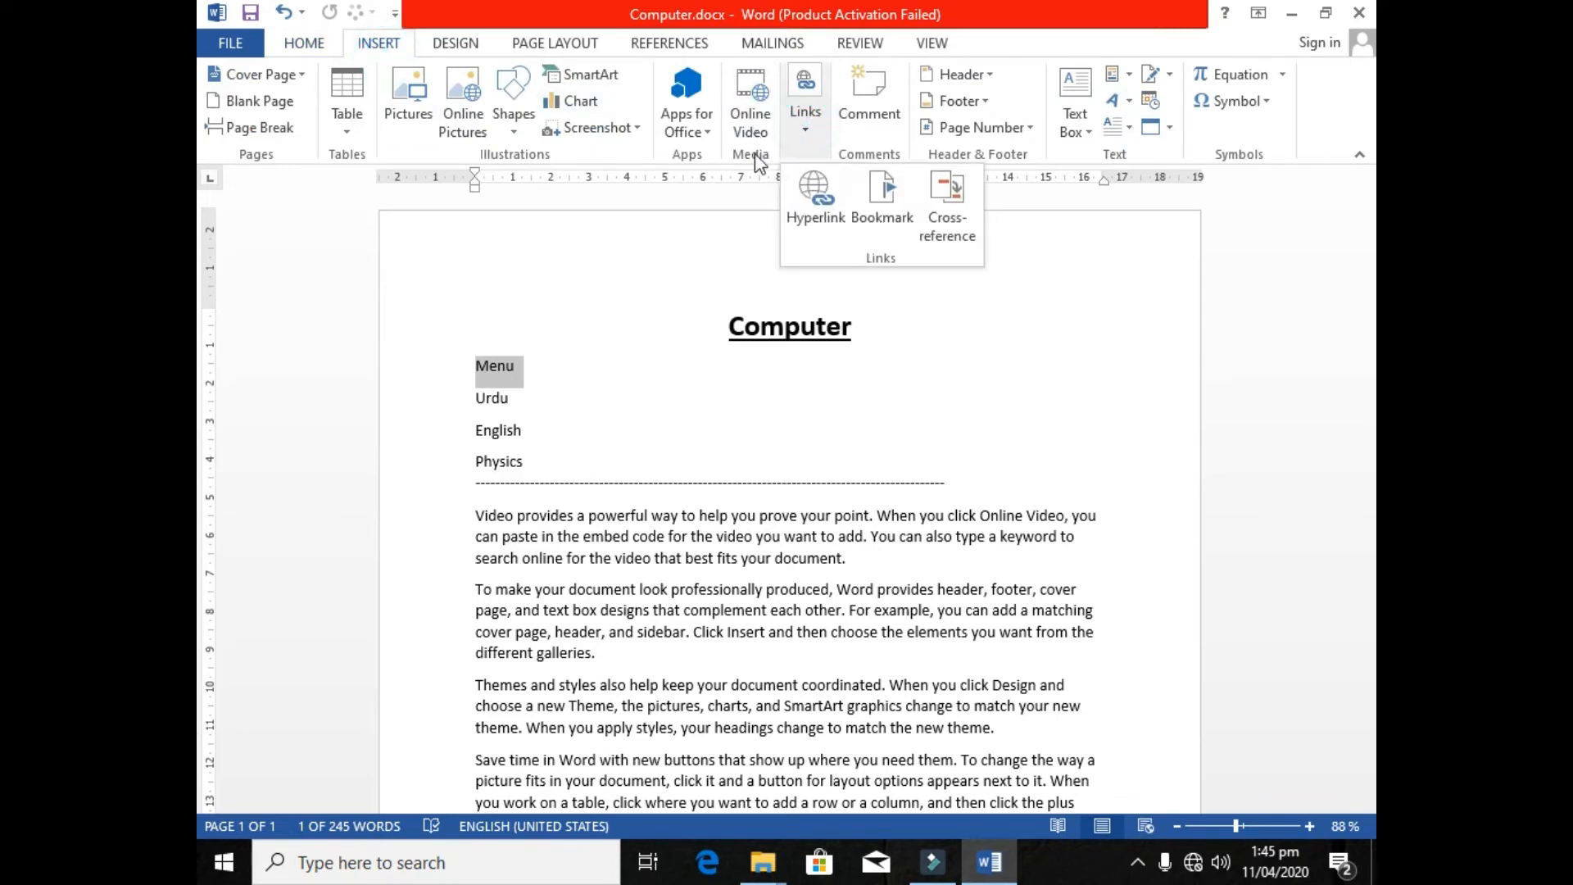
{"action": "left_click", "coordinate": [813, 205]}
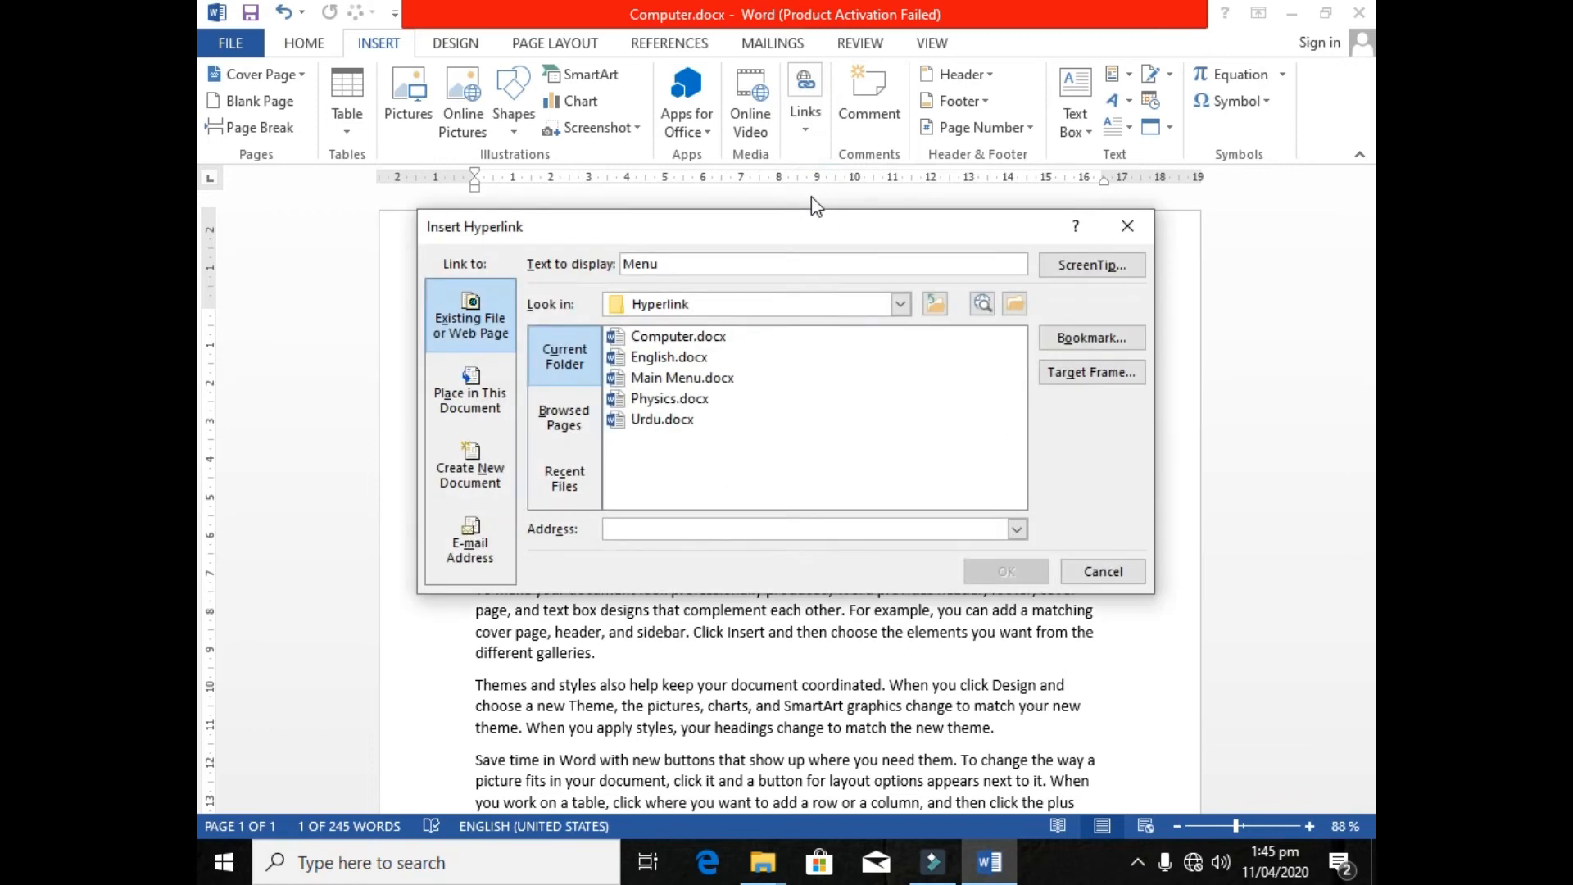
{"action": "left_click_drag", "start_coordinate": [746, 232], "coordinate": [735, 464]}
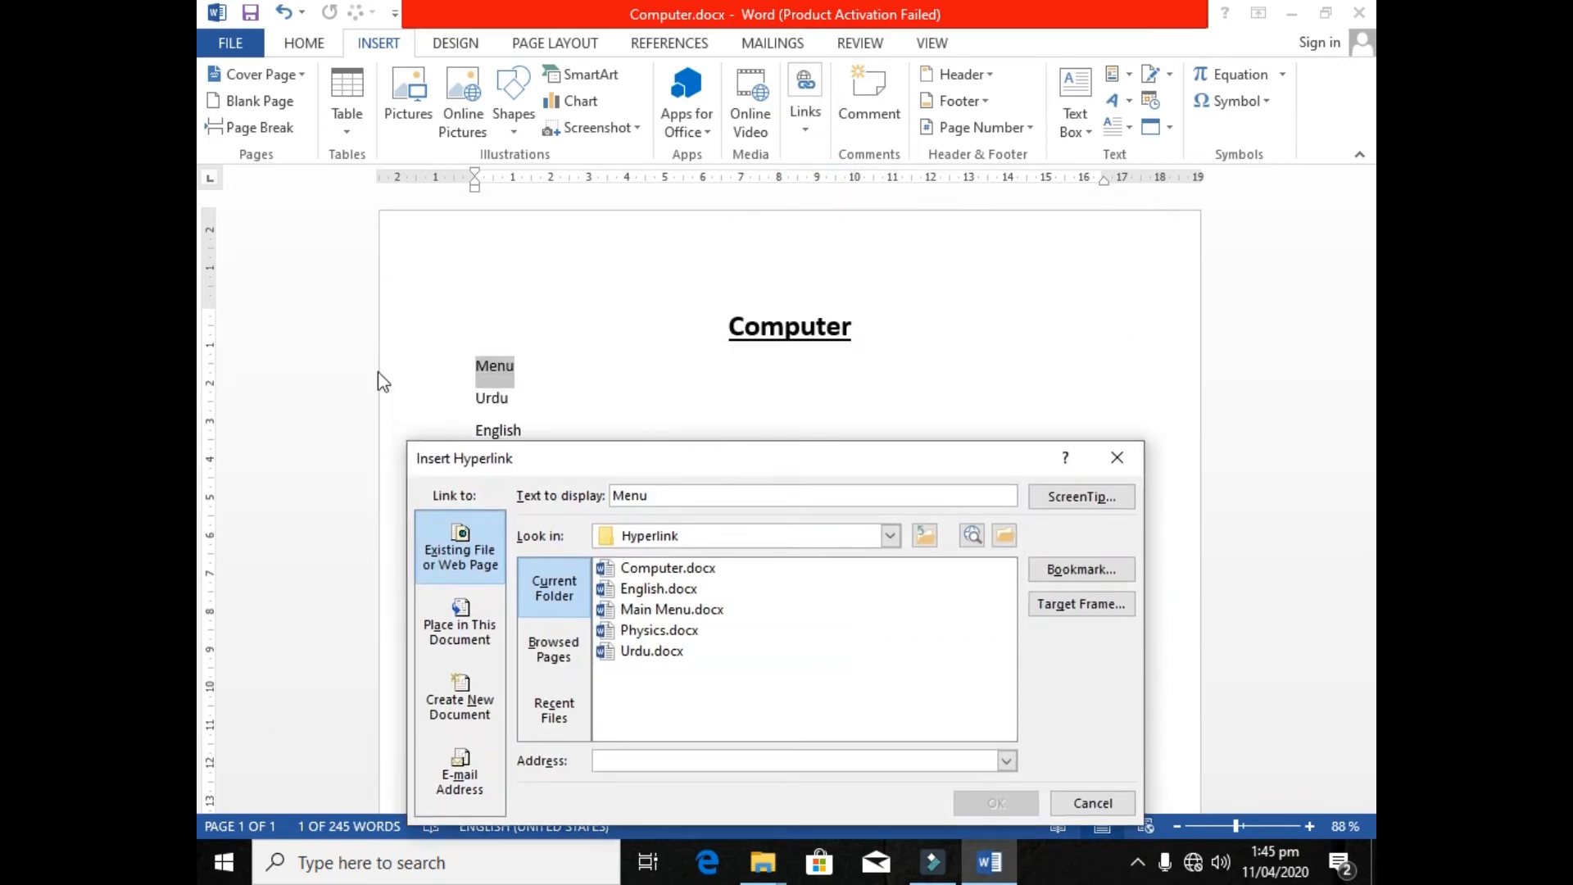
{"action": "left_click", "coordinate": [643, 610]}
{"action": "left_click_drag", "start_coordinate": [762, 457], "coordinate": [763, 356]}
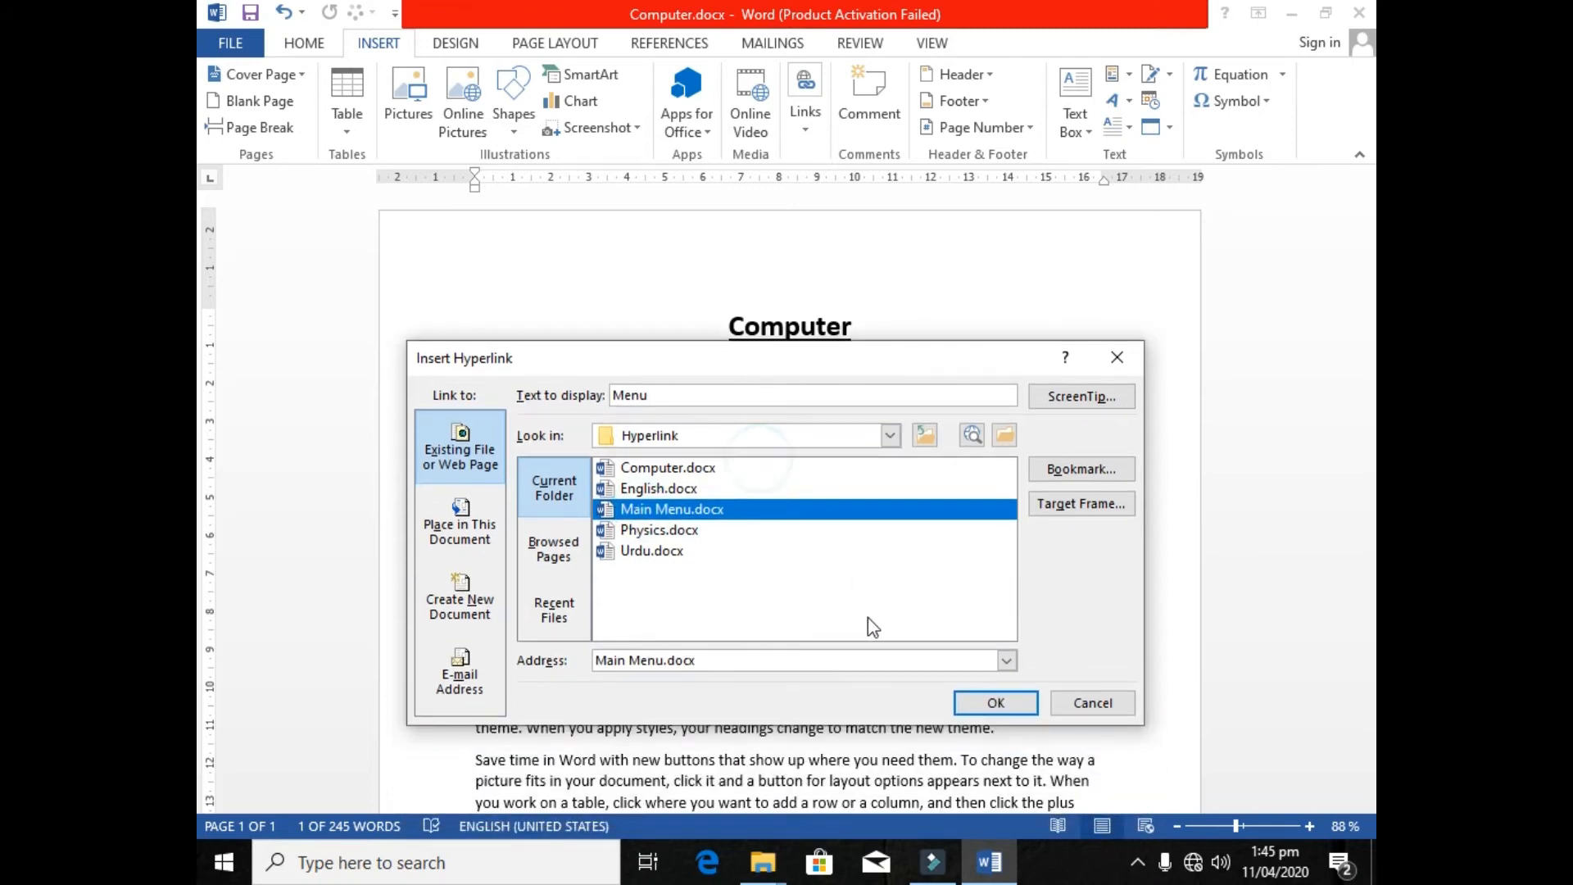
{"action": "left_click", "coordinate": [980, 705]}
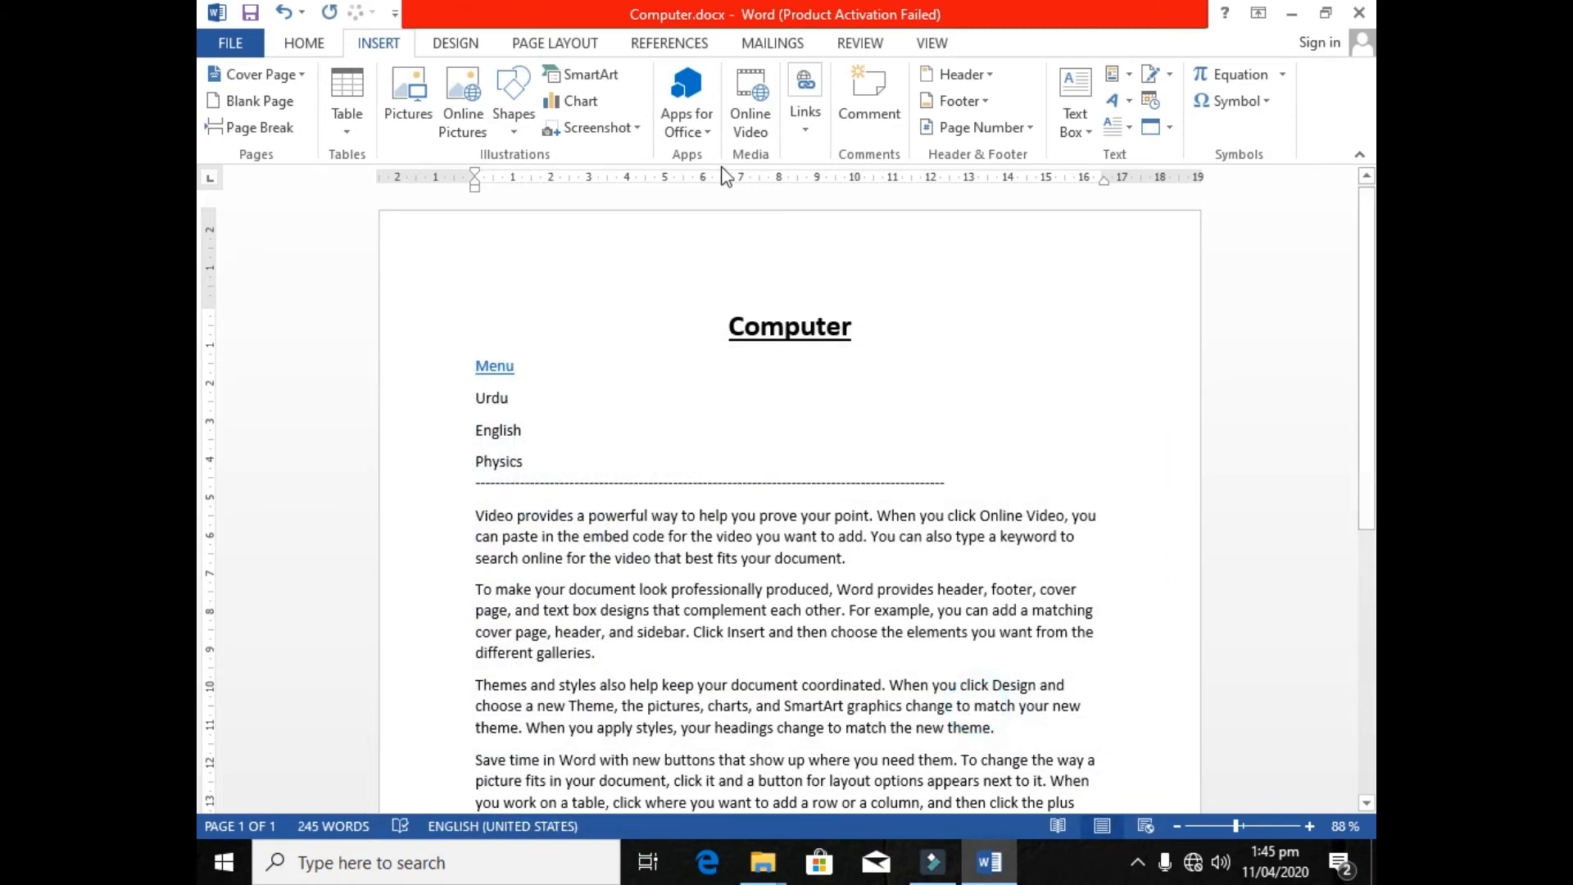
- Hyperlink the word "Urdu" under the Computer heading to the existing file Urdu.docx in the Hyperlink folder
{"action": "left_click_drag", "start_coordinate": [518, 395], "coordinate": [476, 403]}
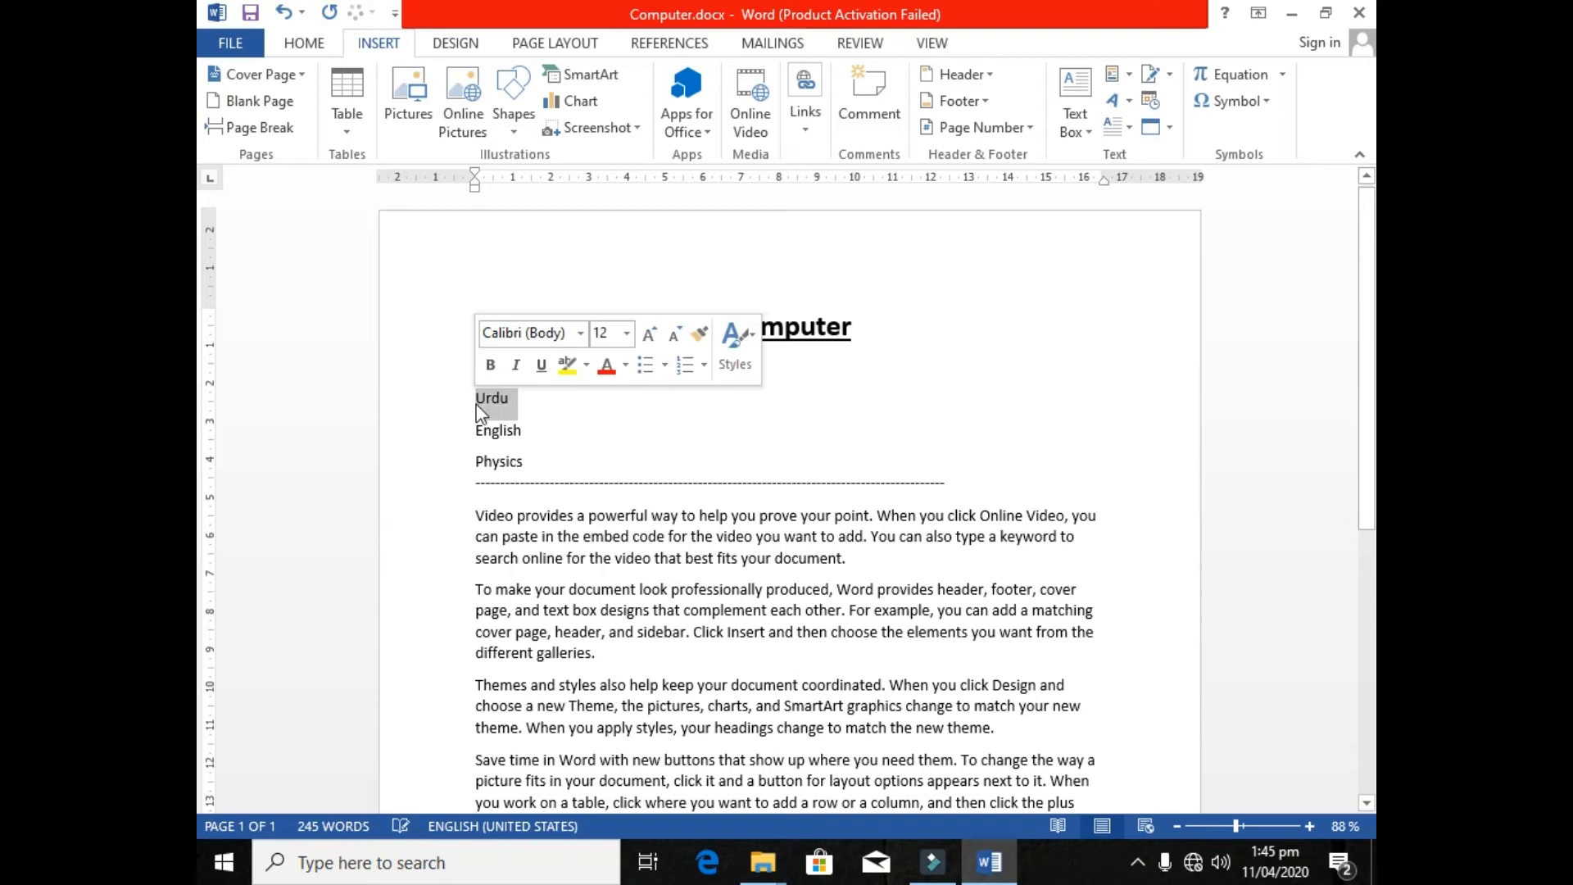
{"action": "key", "text": "ctrl+k"}
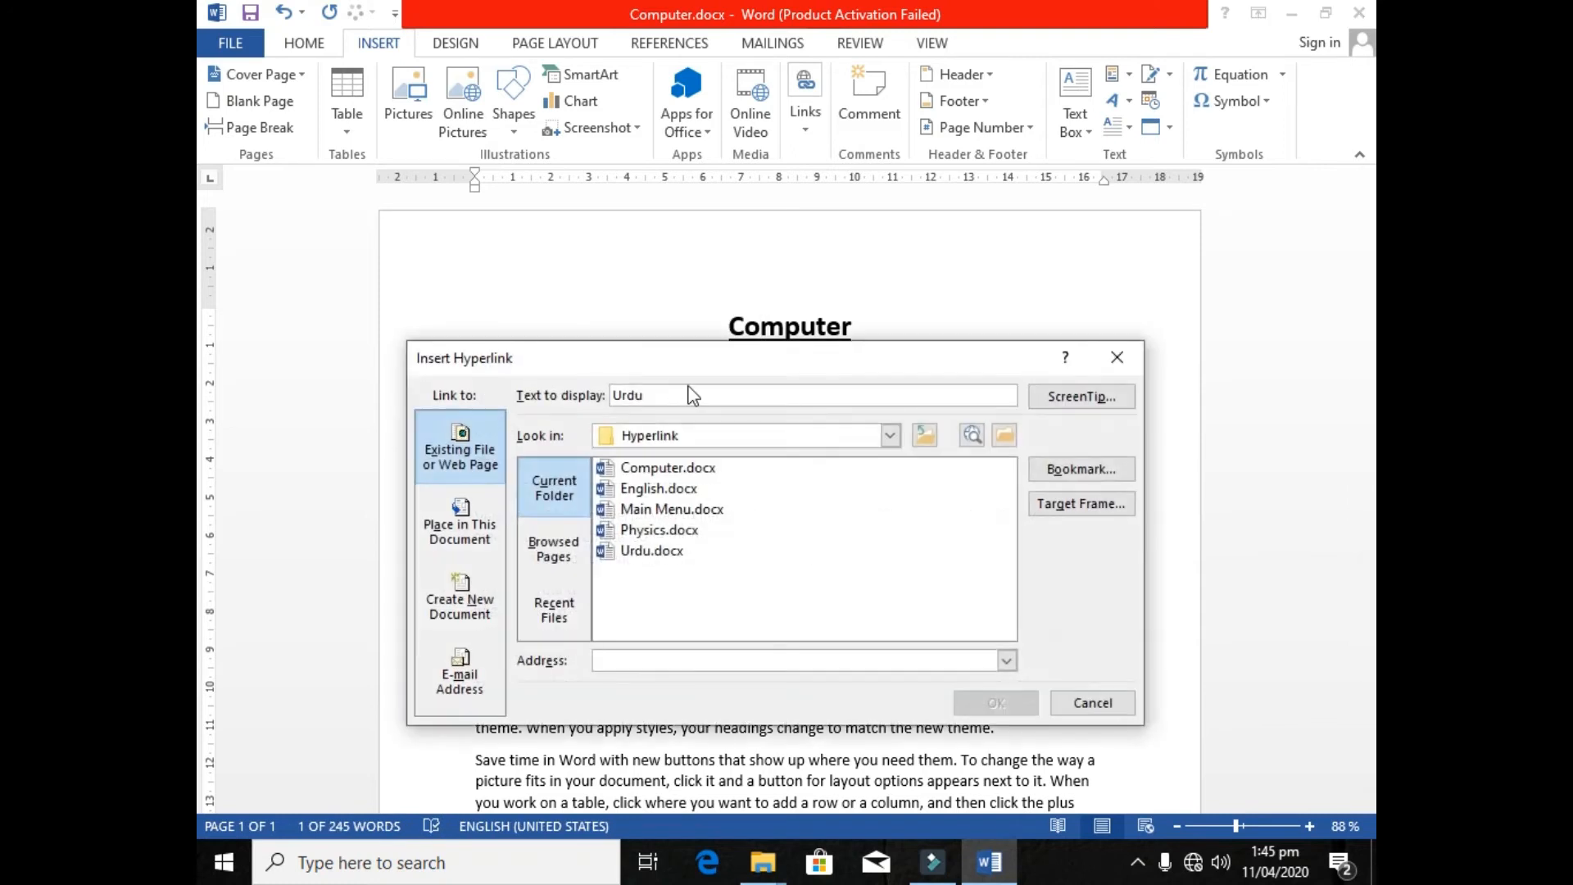
{"action": "left_click_drag", "start_coordinate": [684, 367], "coordinate": [611, 351]}
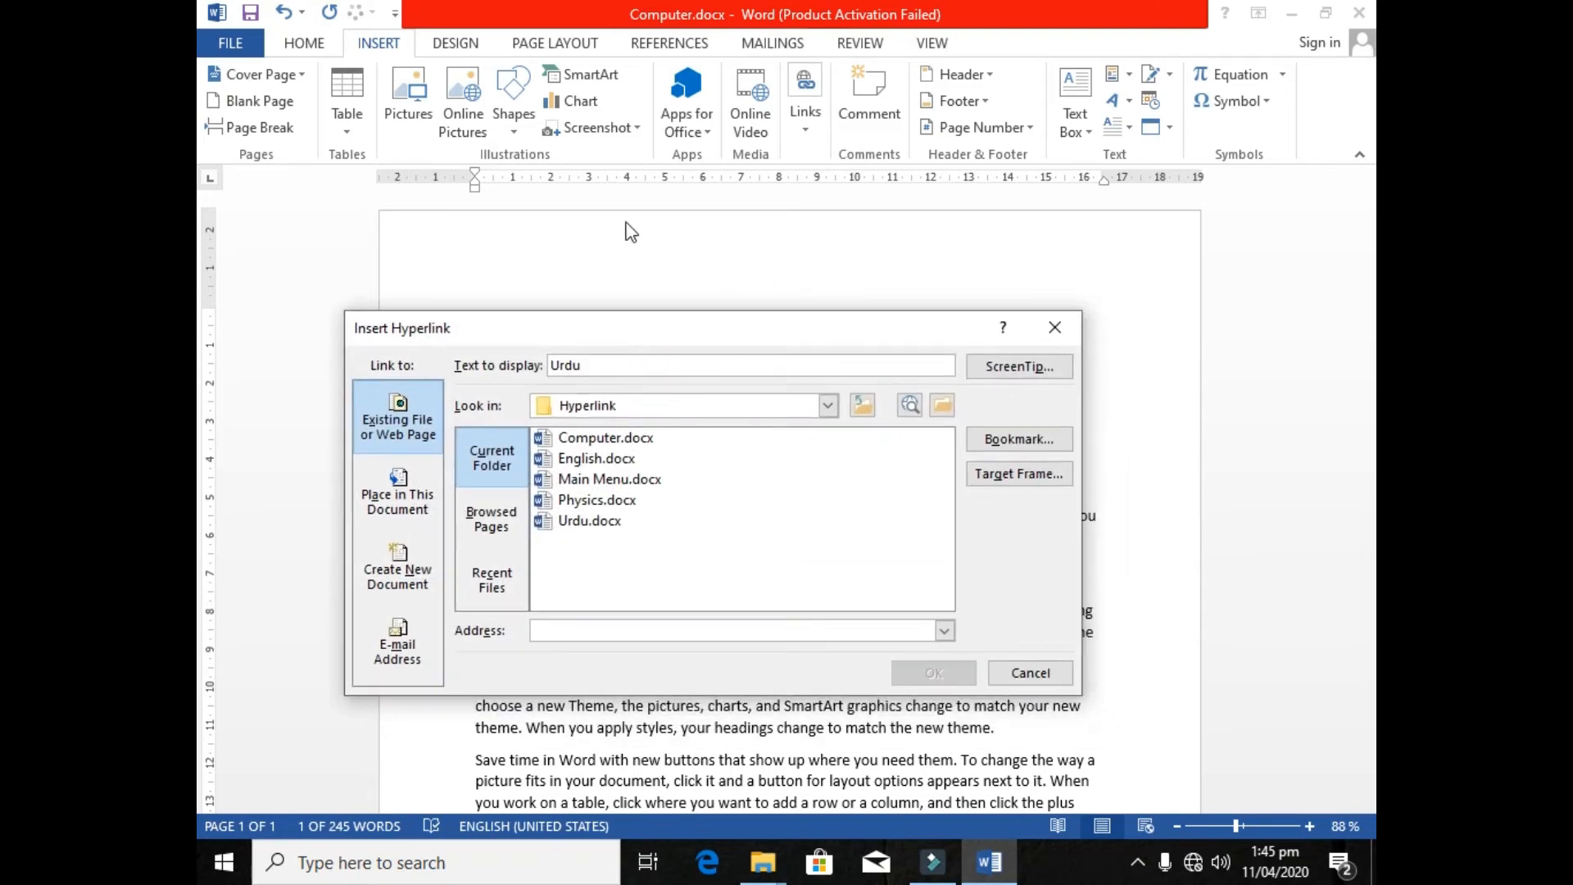
{"action": "left_click", "coordinate": [590, 520]}
{"action": "left_click", "coordinate": [938, 671]}
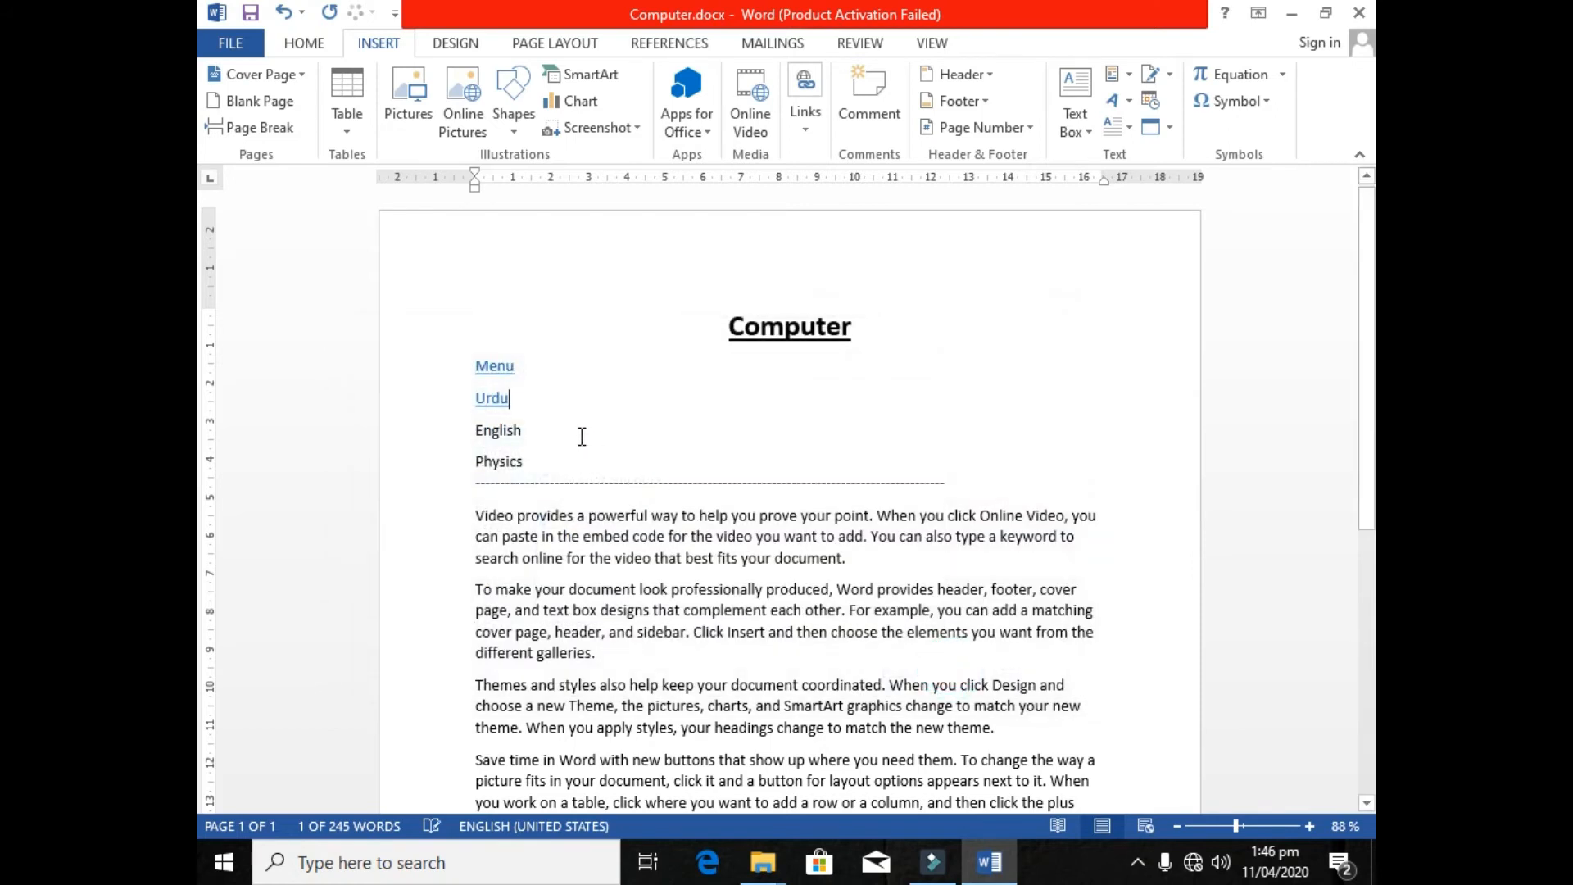
- Hyperlink the word "English" under the Computer heading to the existing file English.docx
{"action": "left_click_drag", "start_coordinate": [529, 430], "coordinate": [453, 444]}
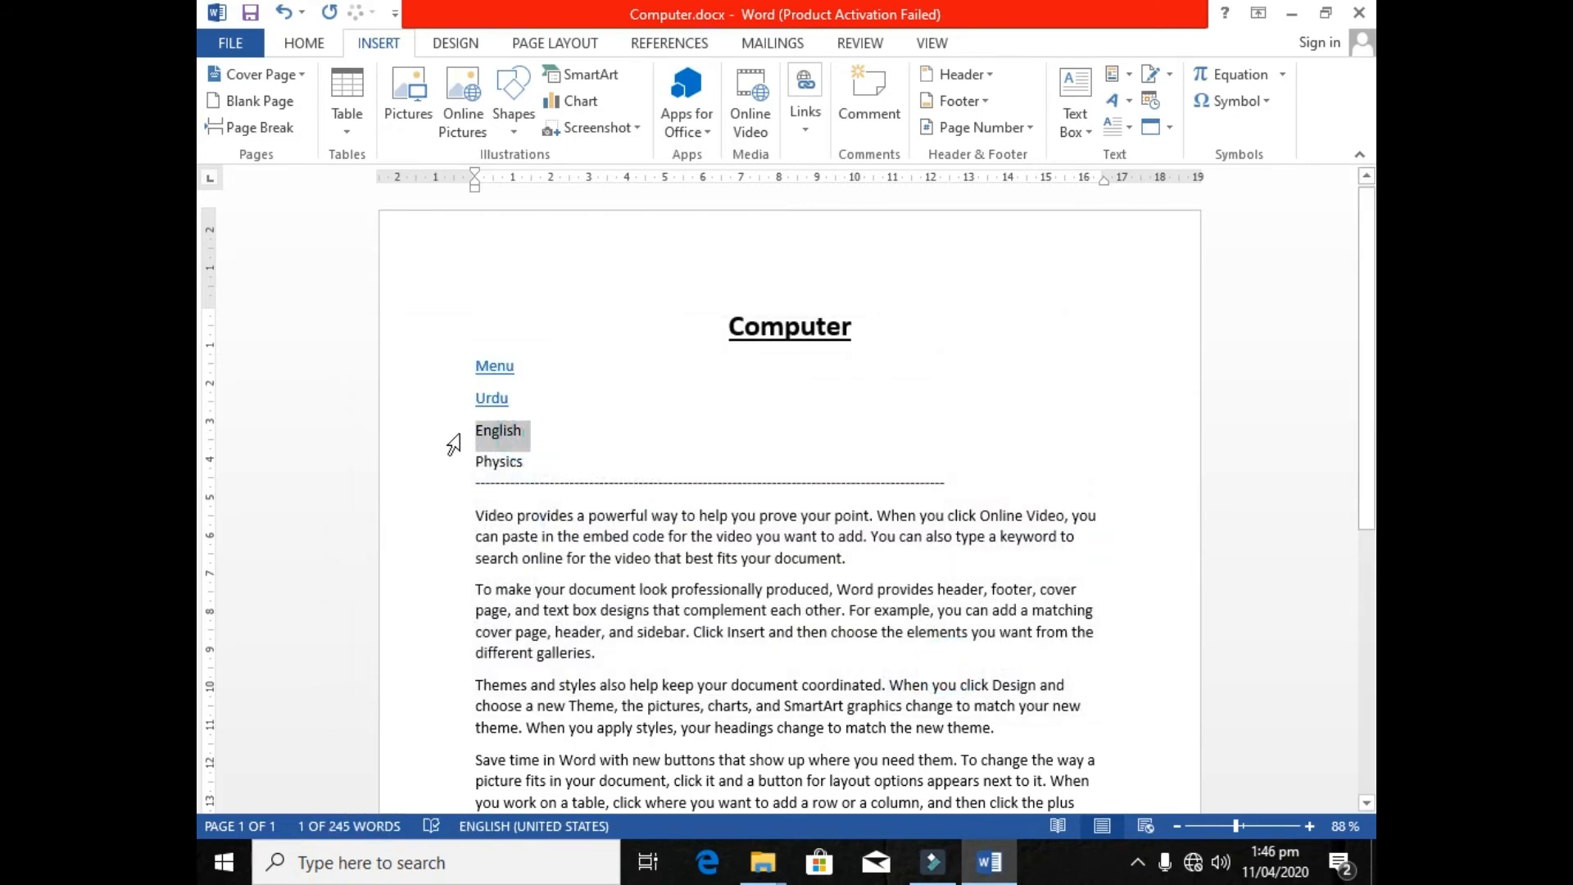
{"action": "key", "text": "ctrl+k"}
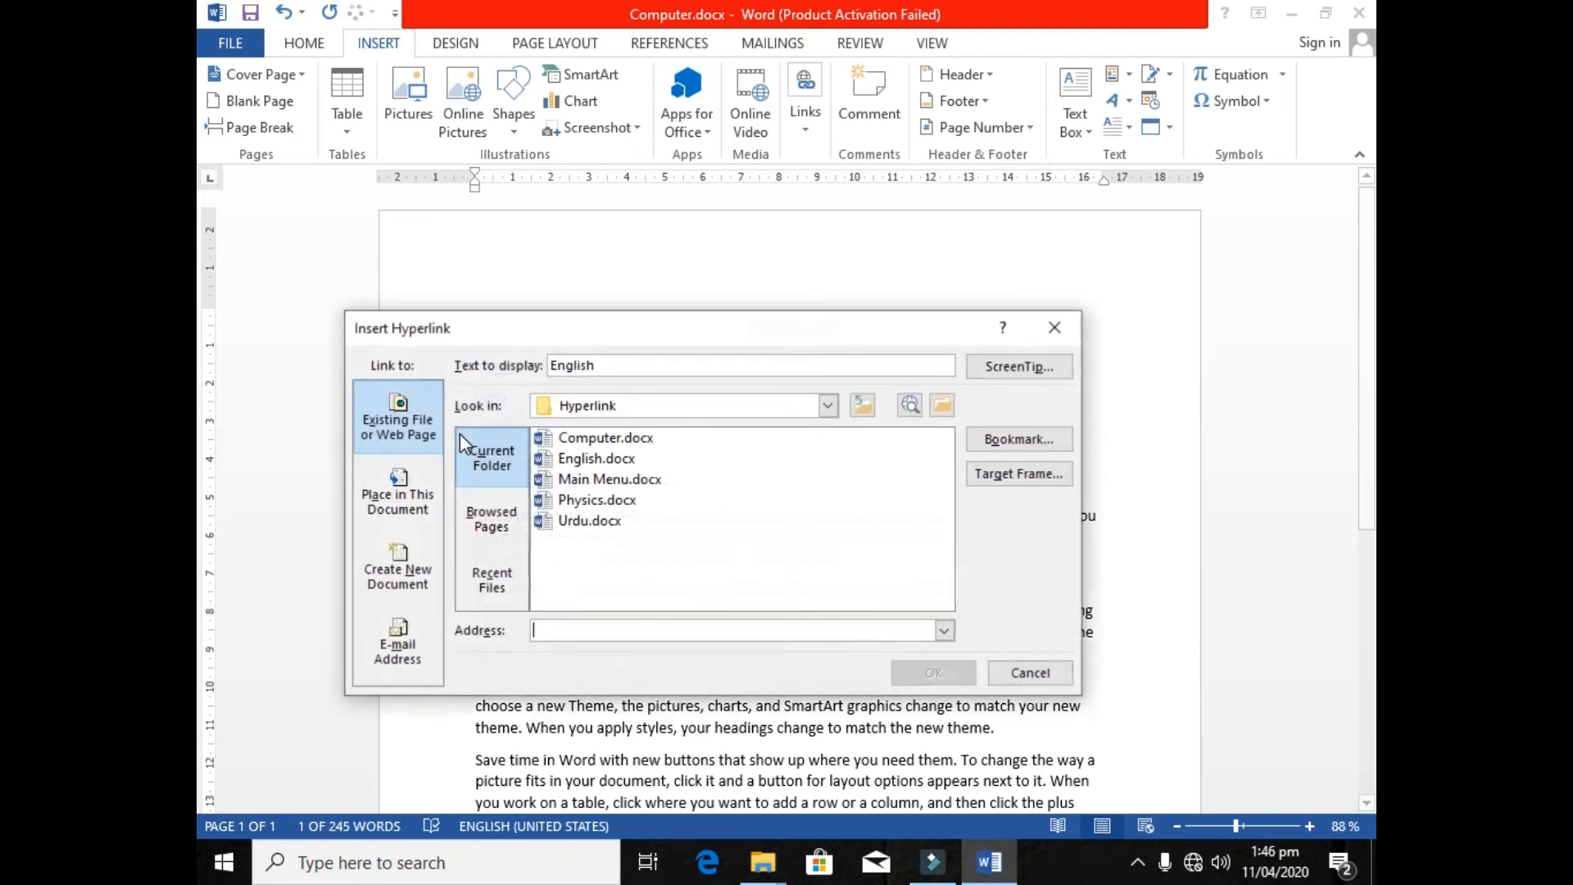
{"action": "left_click", "coordinate": [574, 459]}
{"action": "left_click", "coordinate": [934, 672]}
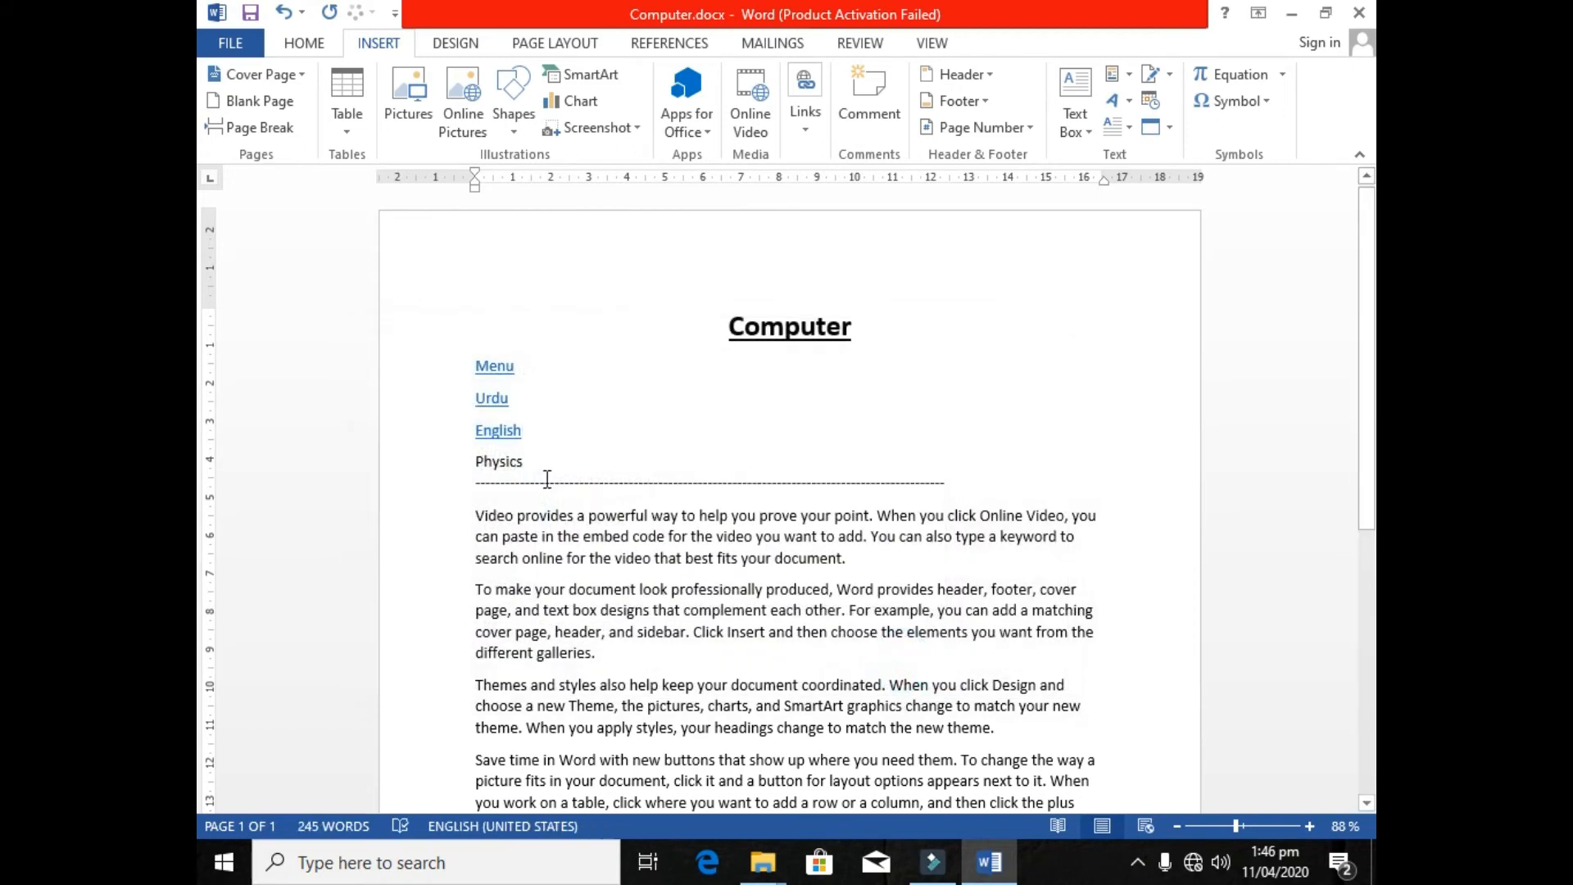
- Hyperlink the word "Physics" above the dashed divider in Computer.docx to the existing file Physics.docx
{"action": "left_click_drag", "start_coordinate": [537, 463], "coordinate": [475, 479]}
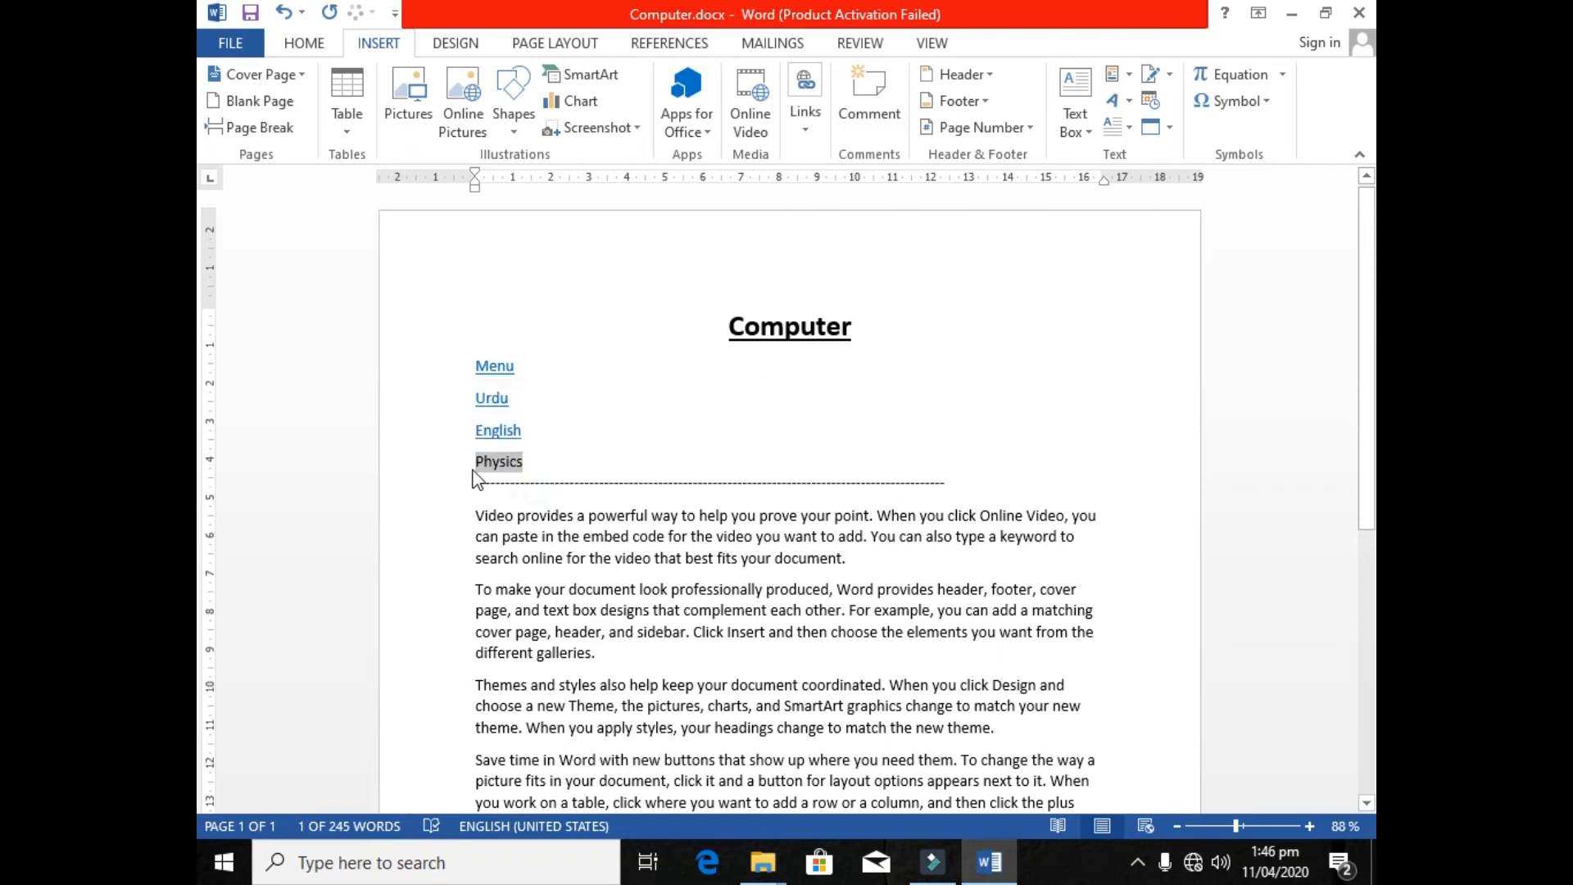
{"action": "key", "text": "ctrl+k"}
{"action": "double_click", "coordinate": [545, 502]}
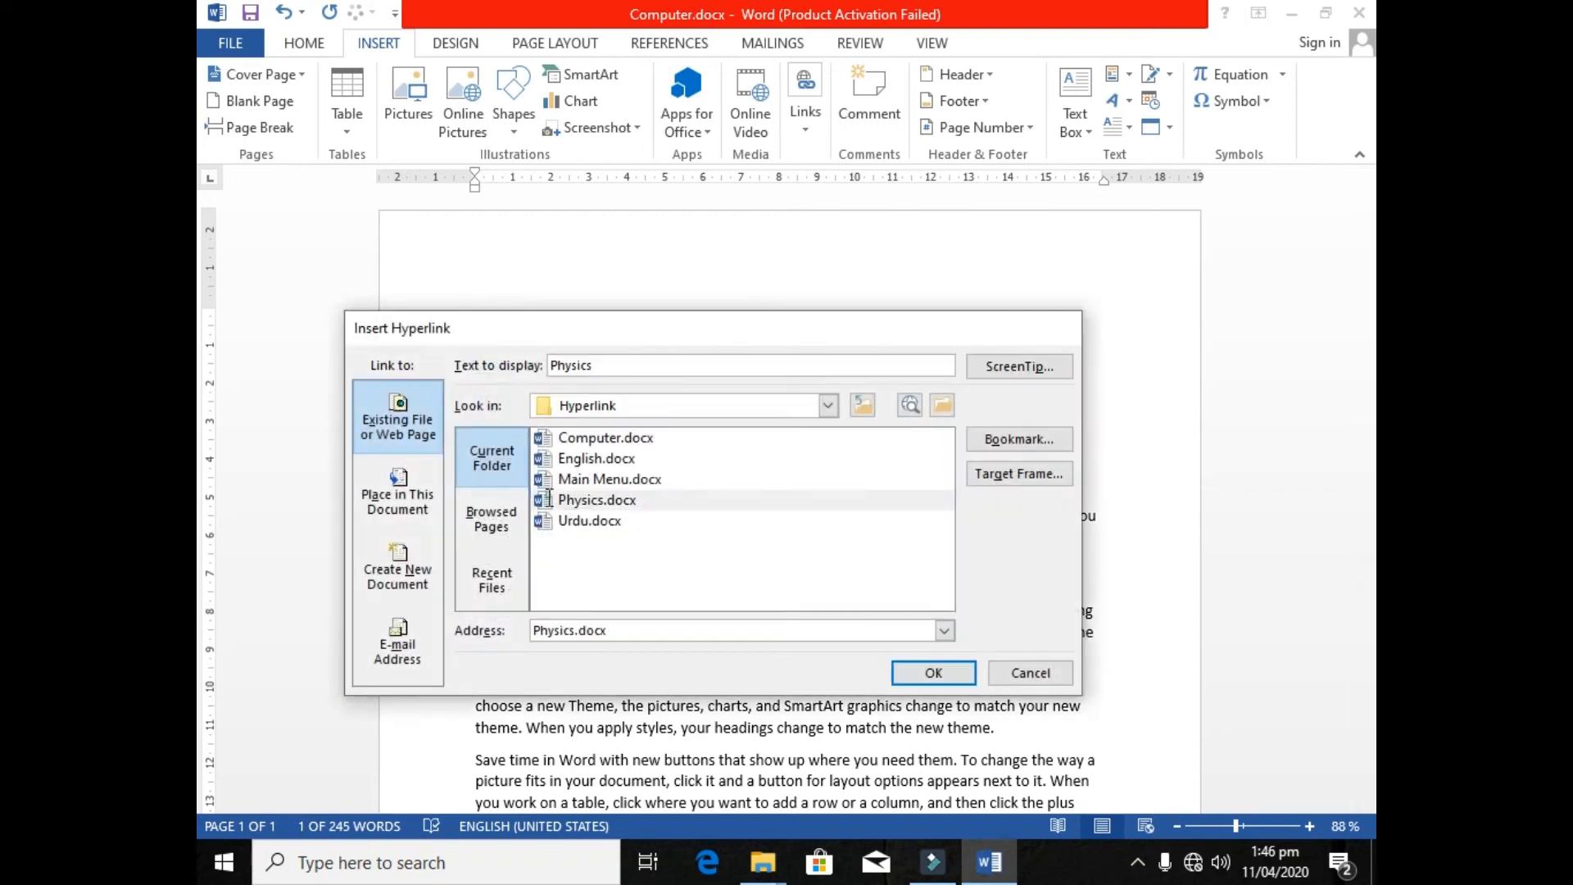
{"action": "left_click_drag", "start_coordinate": [852, 326], "coordinate": [784, 326]}
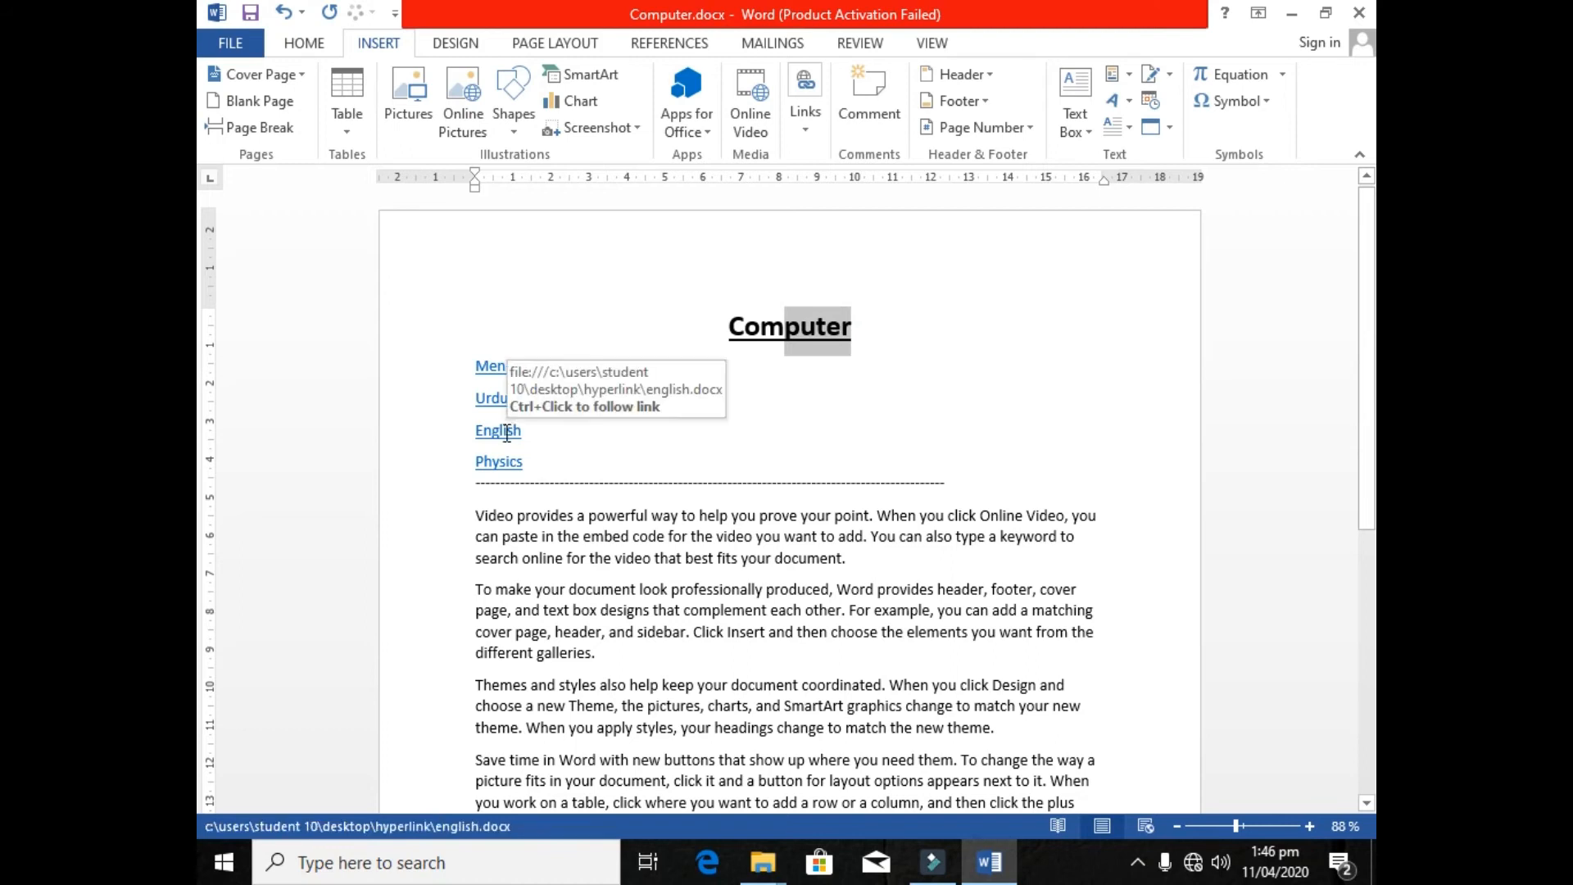
- Follow the Menu link to Main Menu.docx and hyperlink its Computer and Physics entries to Computer.docx and Physics.docx
{"action": "left_click", "coordinate": [506, 367]}
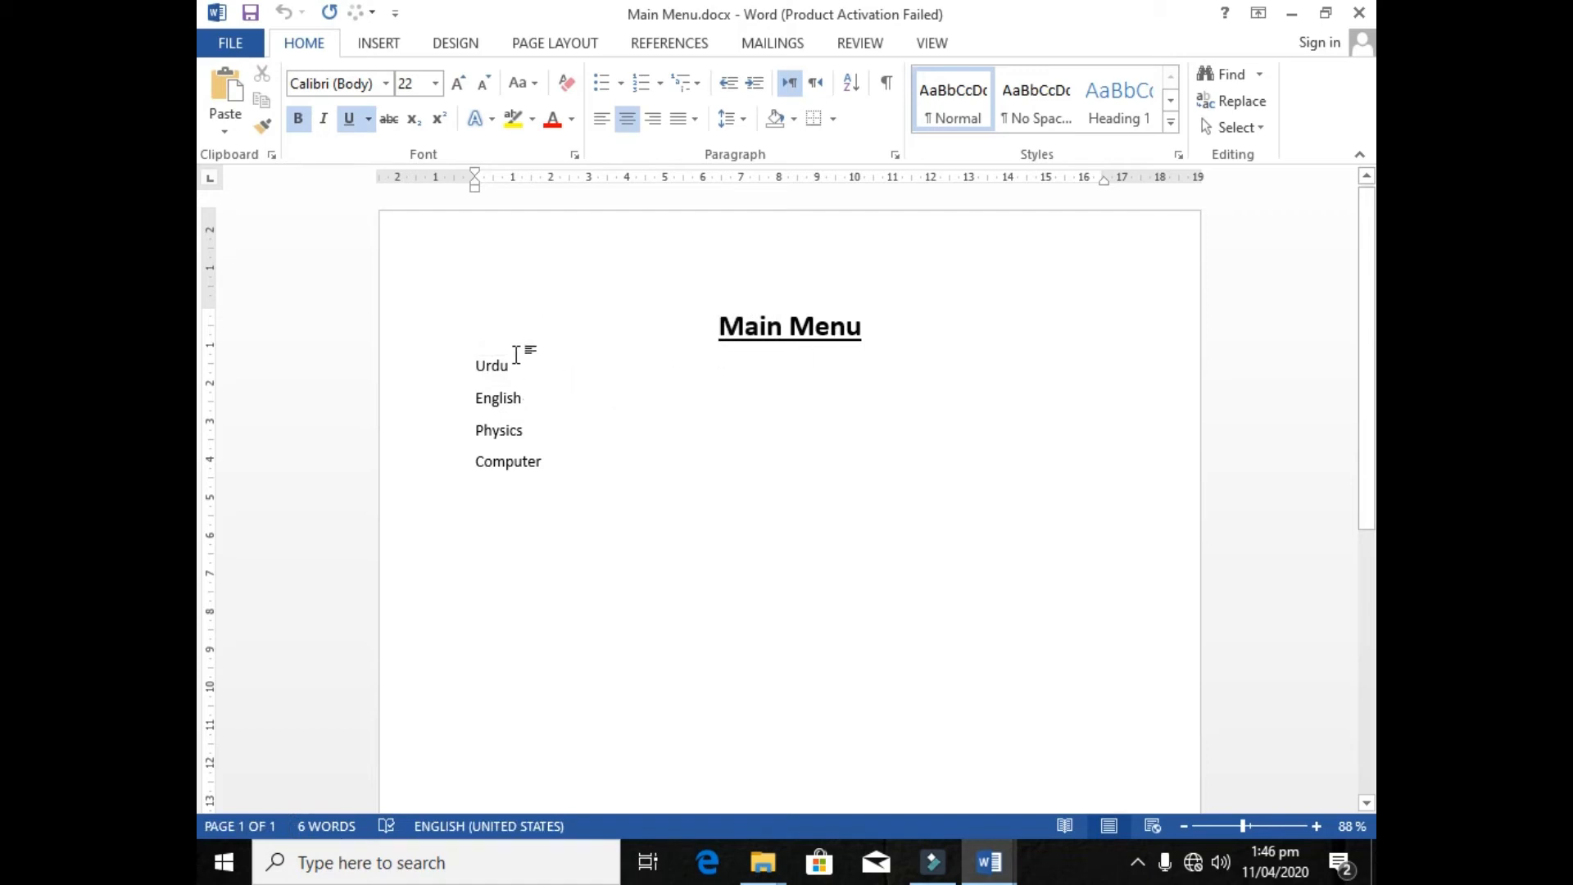
{"action": "left_click_drag", "start_coordinate": [559, 463], "coordinate": [474, 465]}
{"action": "key", "text": "ctrl+k"}
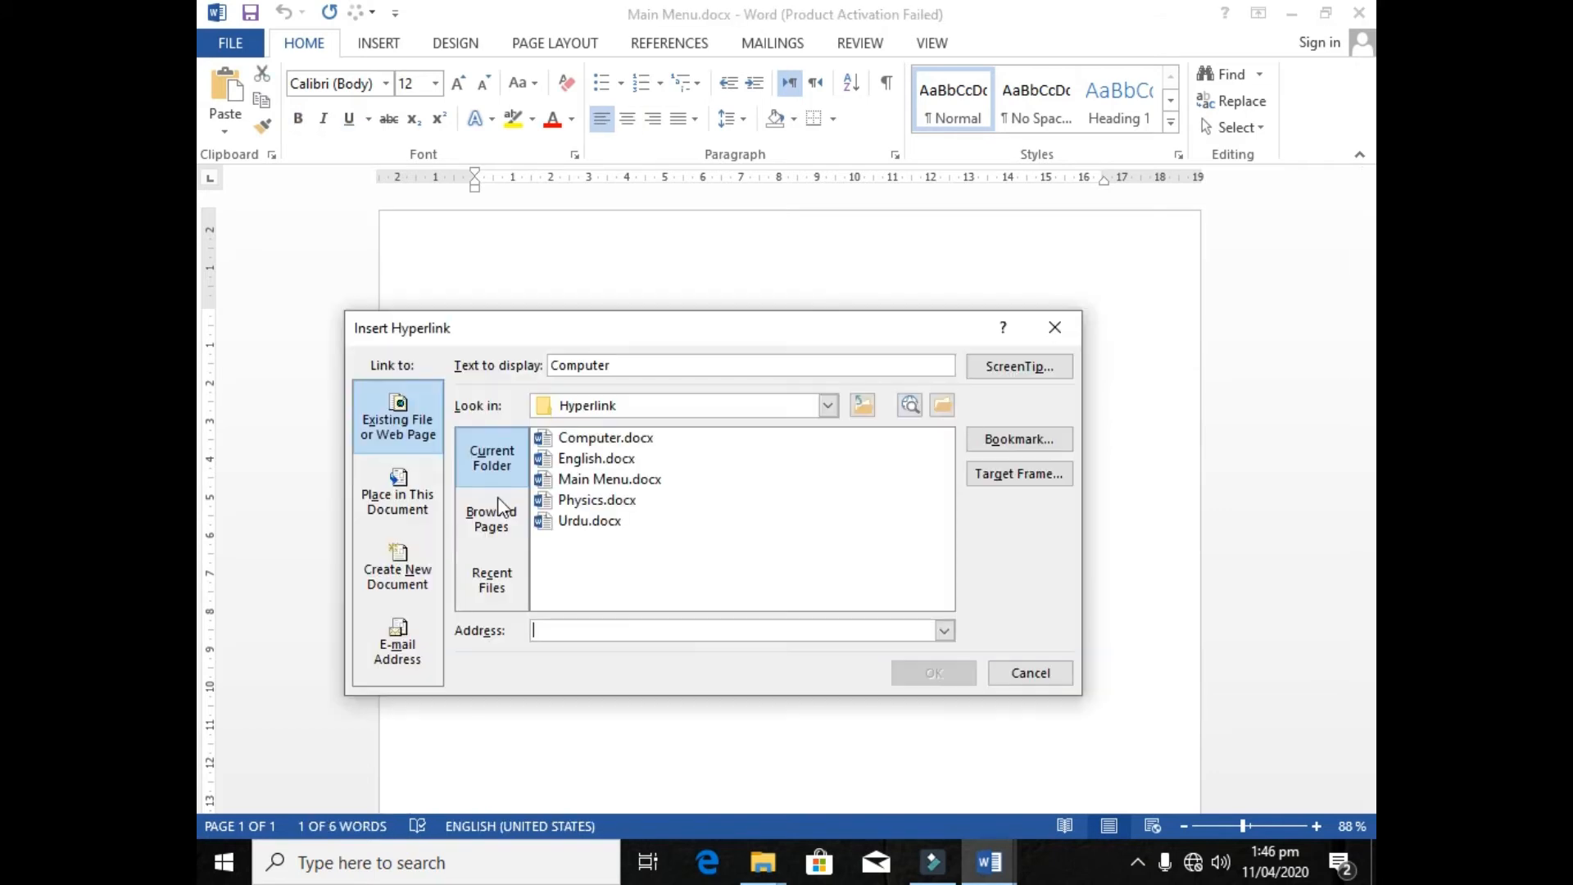
{"action": "double_click", "coordinate": [579, 439]}
{"action": "left_click_drag", "start_coordinate": [533, 432], "coordinate": [473, 440]}
{"action": "key", "text": "ctrl+k"}
{"action": "double_click", "coordinate": [596, 500]}
- Hyperlink the English and Urdu entries under the Main Menu heading to English.docx and Urdu.docx
{"action": "left_click_drag", "start_coordinate": [524, 400], "coordinate": [361, 426]}
{"action": "key", "text": "ctrl+k"}
{"action": "double_click", "coordinate": [548, 460]}
{"action": "left_click_drag", "start_coordinate": [516, 360], "coordinate": [450, 381]}
{"action": "key", "text": "ctrl+k"}
{"action": "double_click", "coordinate": [574, 521]}
- Follow the Computer link from Main Menu.docx, and from Computer.docx follow the English link to open English.docx
{"action": "left_click", "coordinate": [509, 461], "text": "ctrl"}
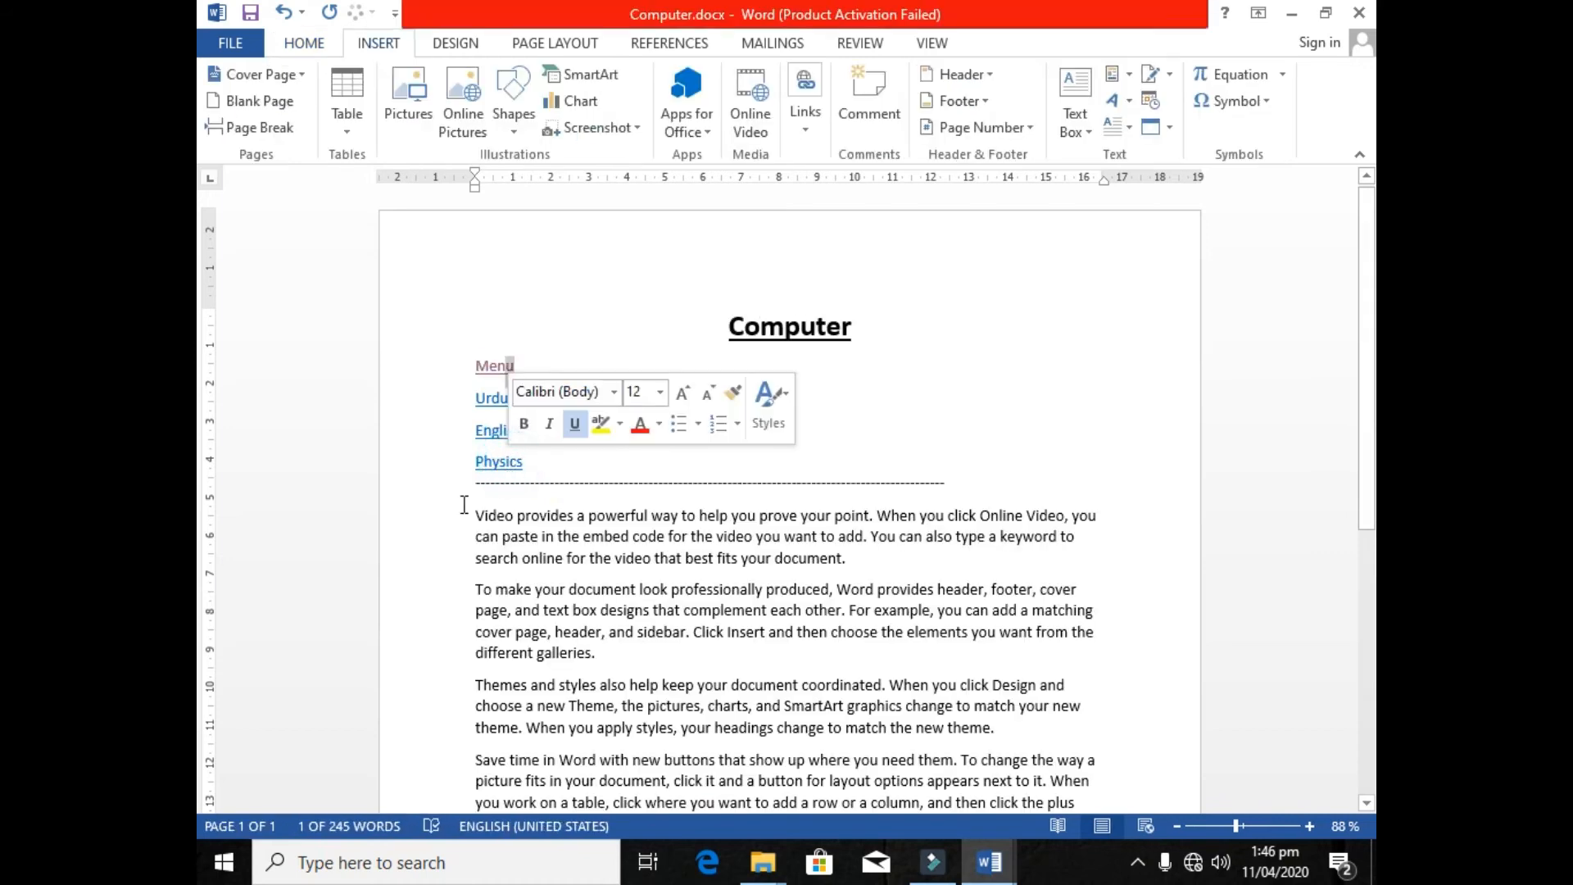
{"action": "left_click", "coordinate": [486, 483]}
{"action": "left_click", "coordinate": [515, 432], "text": "ctrl"}
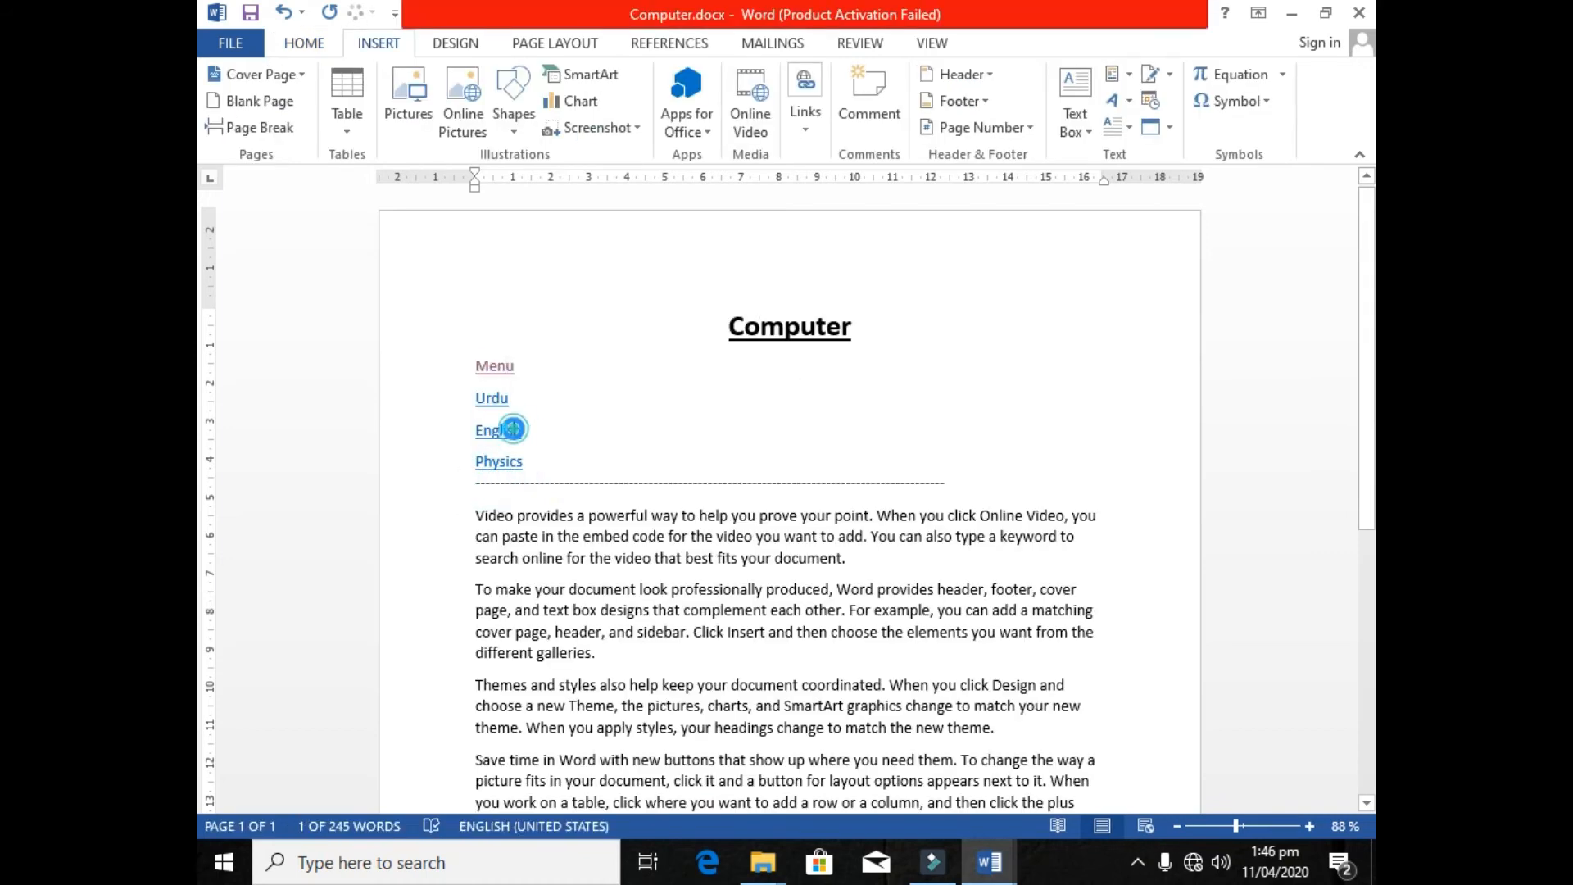
- Hyperlink the word "Urdu" in English.docx to the existing file Urdu.docx
{"action": "left_click_drag", "start_coordinate": [543, 364], "coordinate": [404, 375]}
{"action": "key", "text": "ctrl+k"}
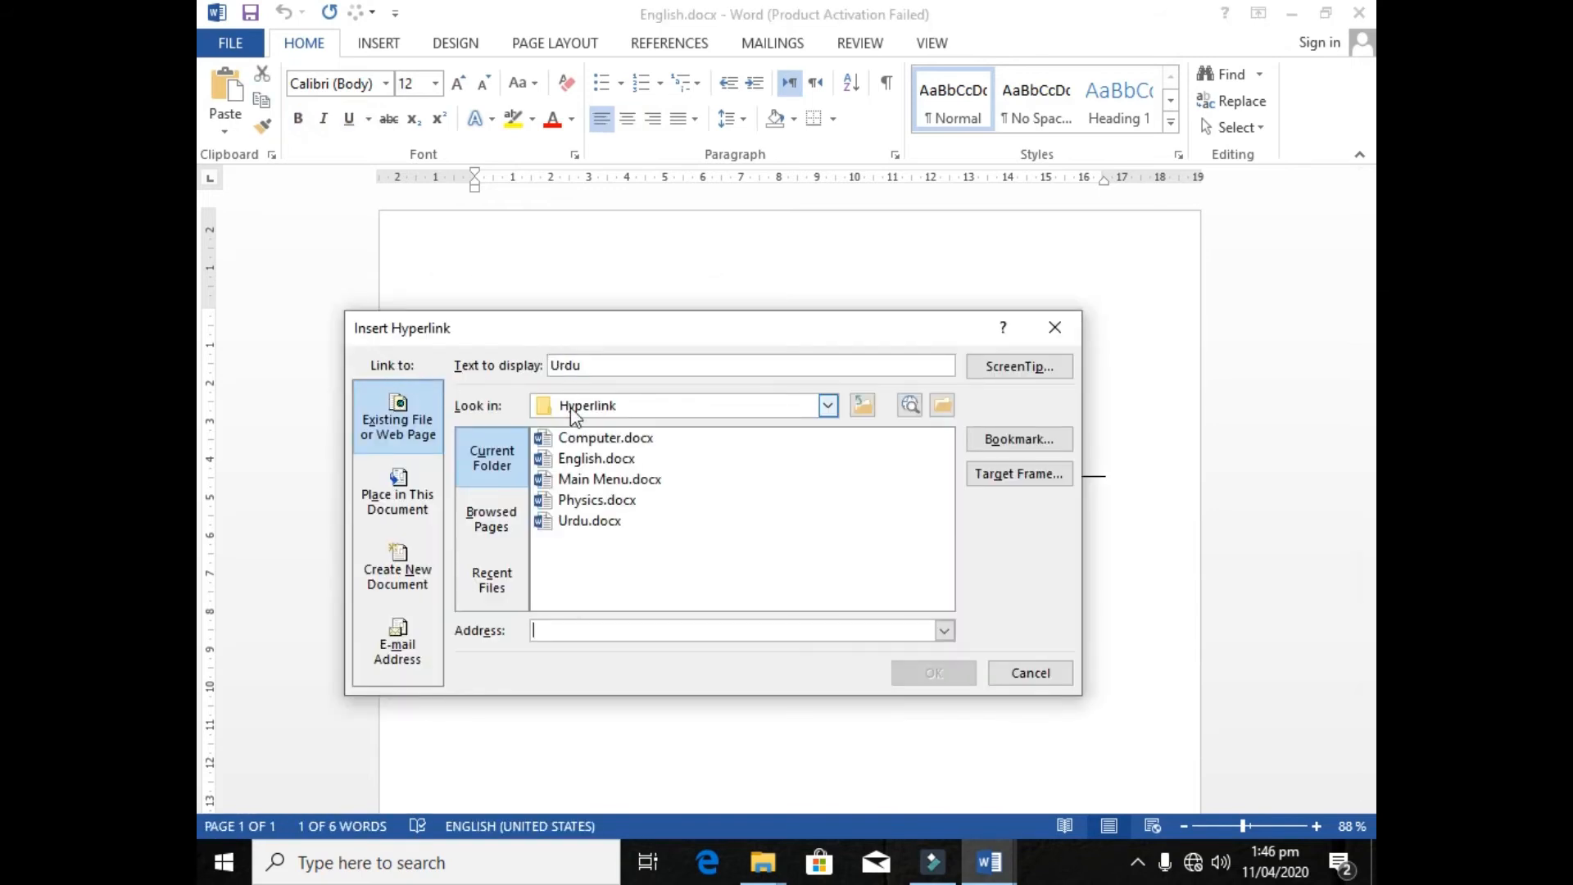
{"action": "double_click", "coordinate": [574, 521]}
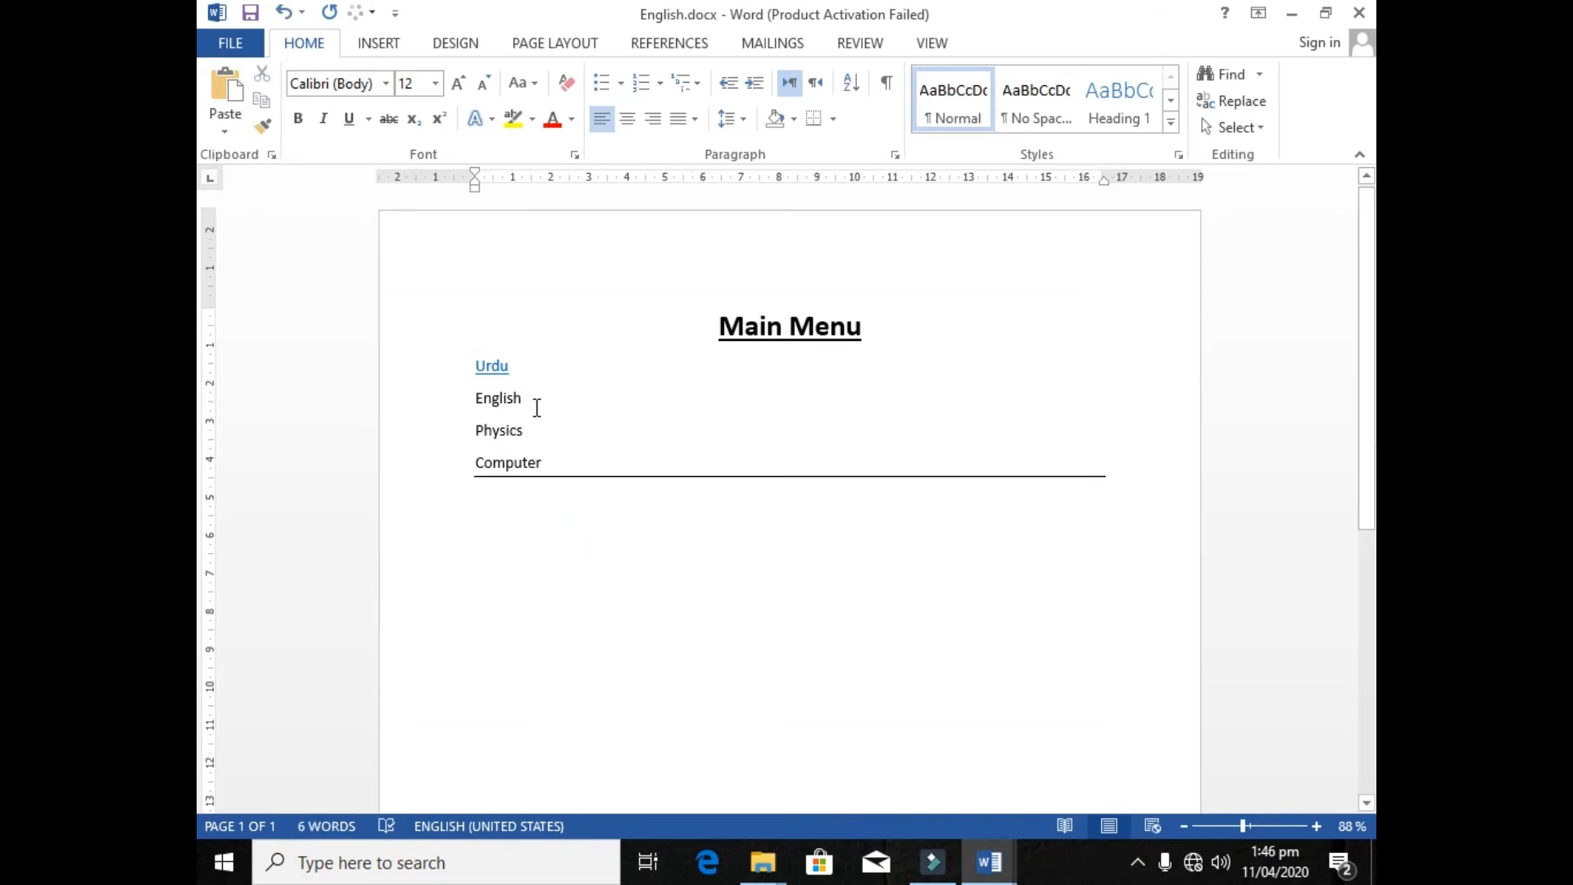
- Replace the Main Menu heading in English.docx with "English"
{"action": "left_click_drag", "start_coordinate": [536, 408], "coordinate": [486, 397]}
{"action": "left_click_drag", "start_coordinate": [877, 332], "coordinate": [739, 330]}
{"action": "type", "text": "Ebn"}
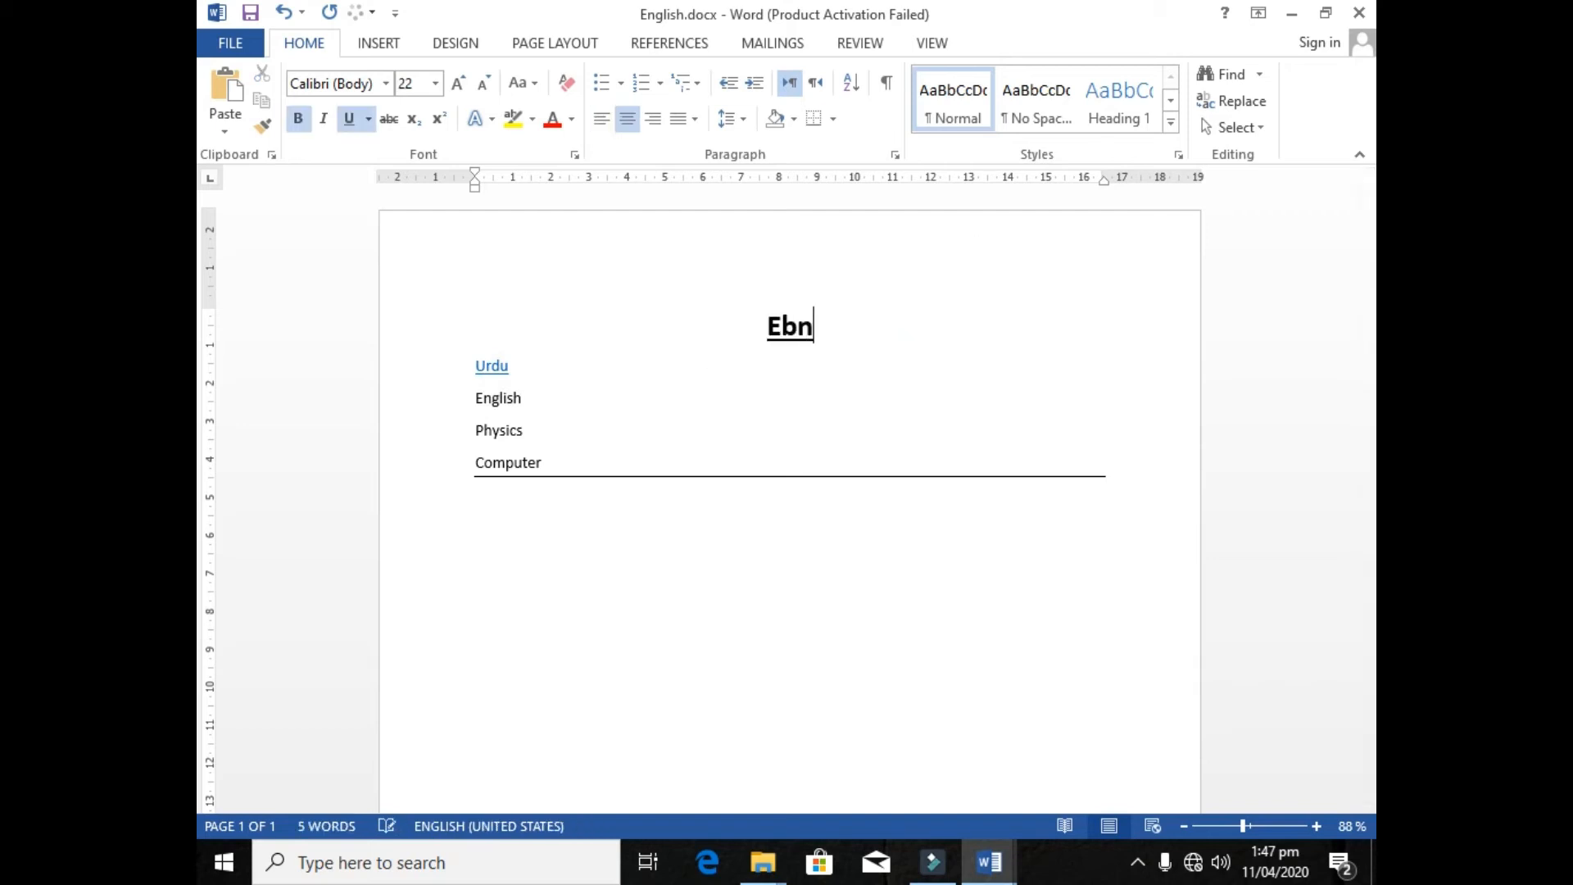
{"action": "key", "text": "BackSpace"}
{"action": "key", "text": "BackSpace"}
{"action": "type", "text": "nglish"}
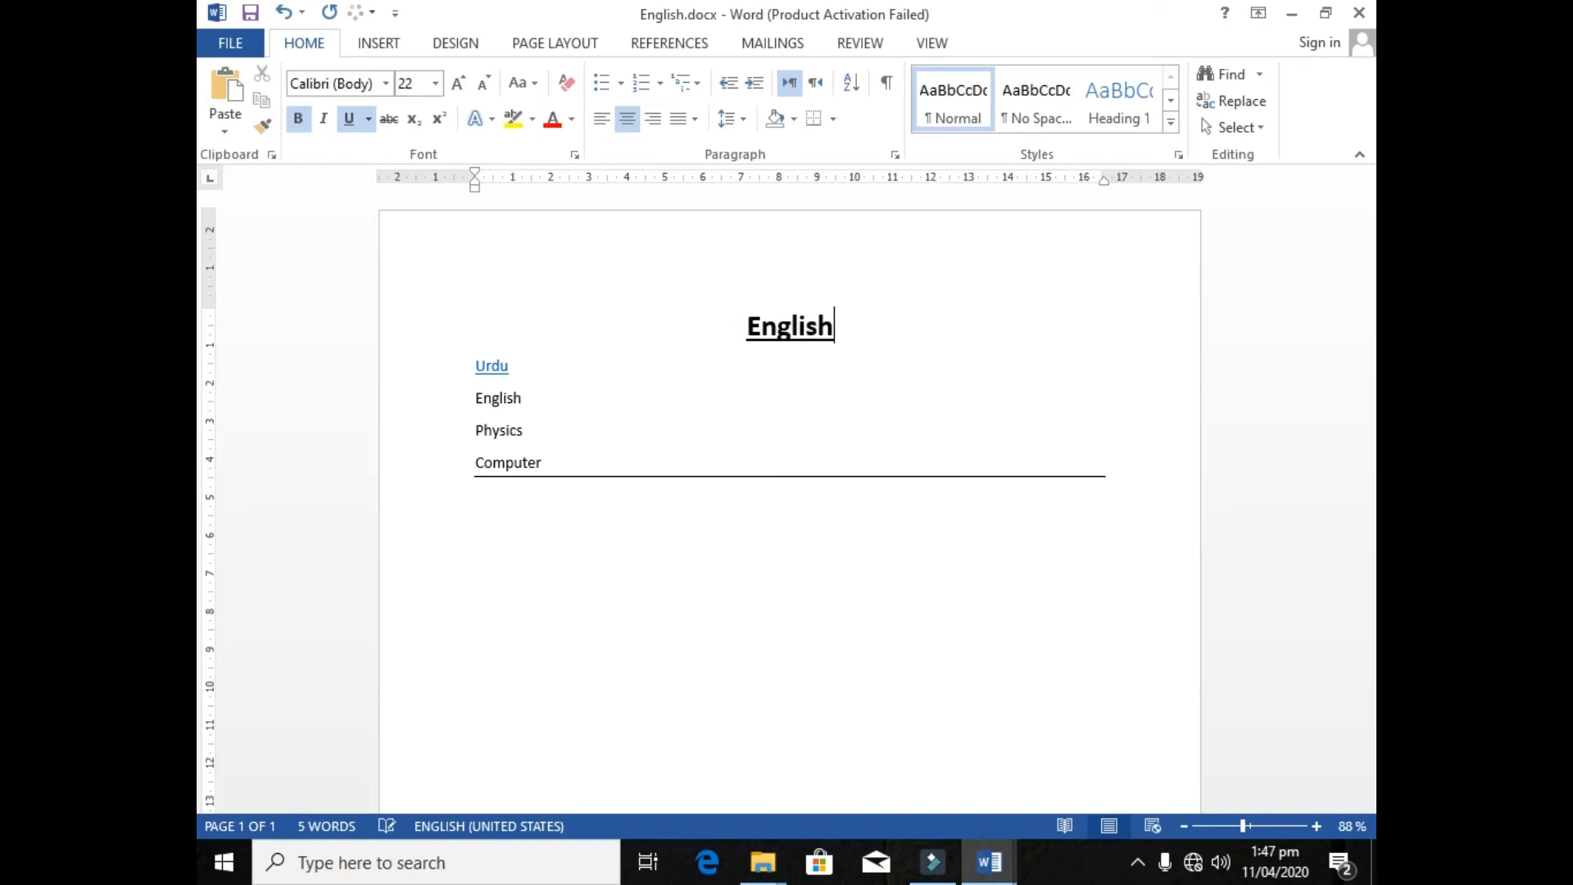
- Add a "Menu" entry above Urdu in English.docx and remove the English entry with its line from the list
{"action": "key", "text": "Down"}
{"action": "key", "text": "Left"}
{"action": "key", "text": "Left"}
{"action": "key", "text": "Left"}
{"action": "key", "text": "Left"}
{"action": "key", "text": "Return"}
{"action": "key", "text": "Up"}
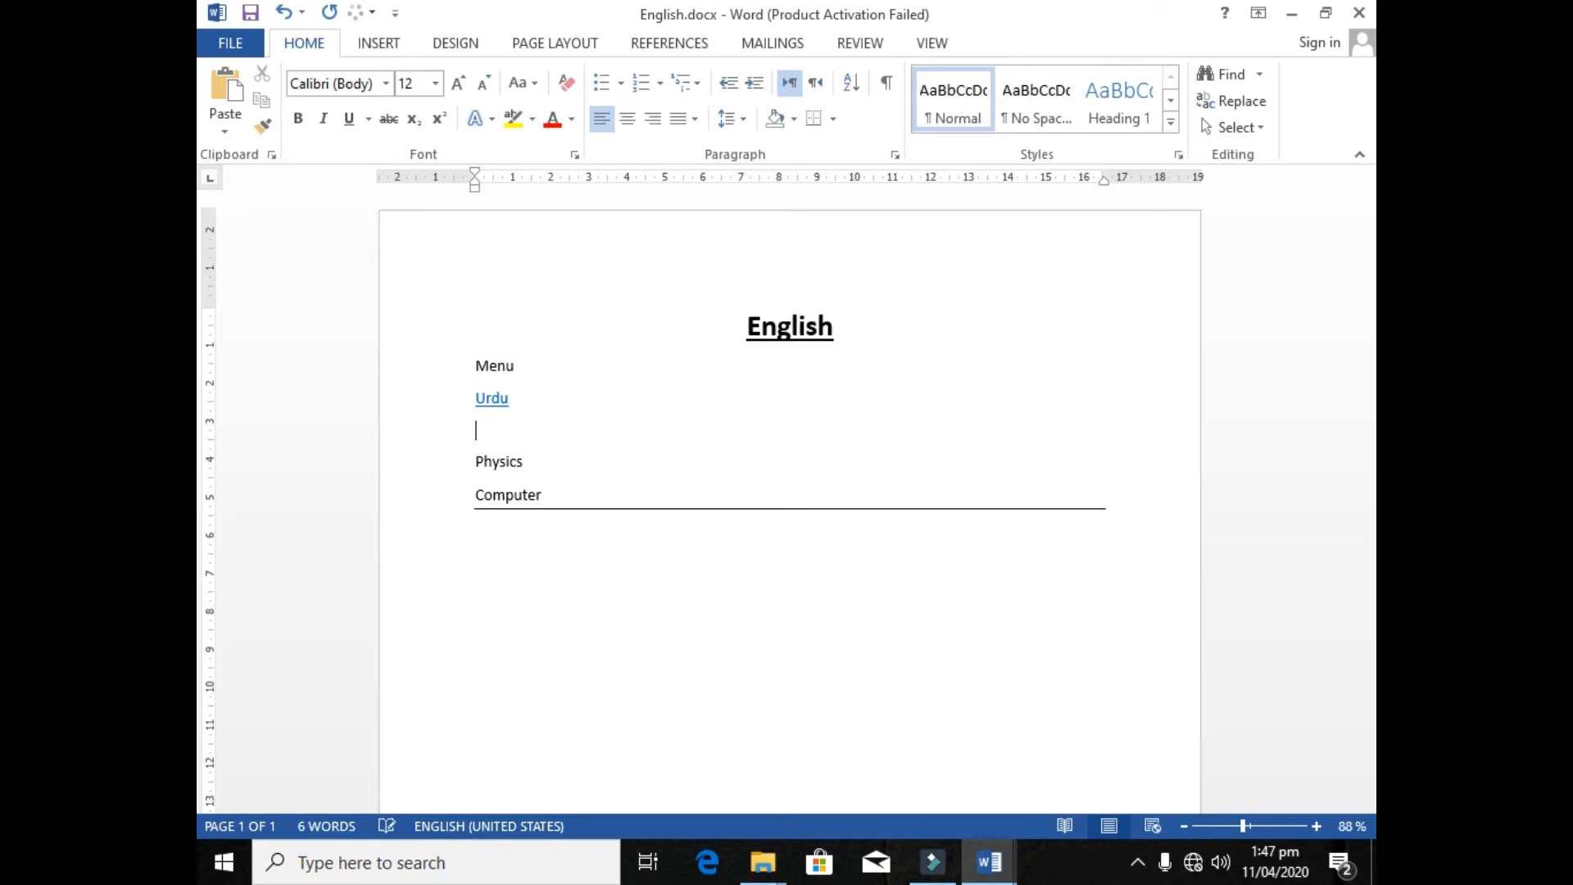
{"action": "key", "text": "BackSpace"}
- Hyperlink the Physics and Computer entries under the English heading to Physics.docx and Computer.docx
{"action": "key", "text": "shift+Left"}
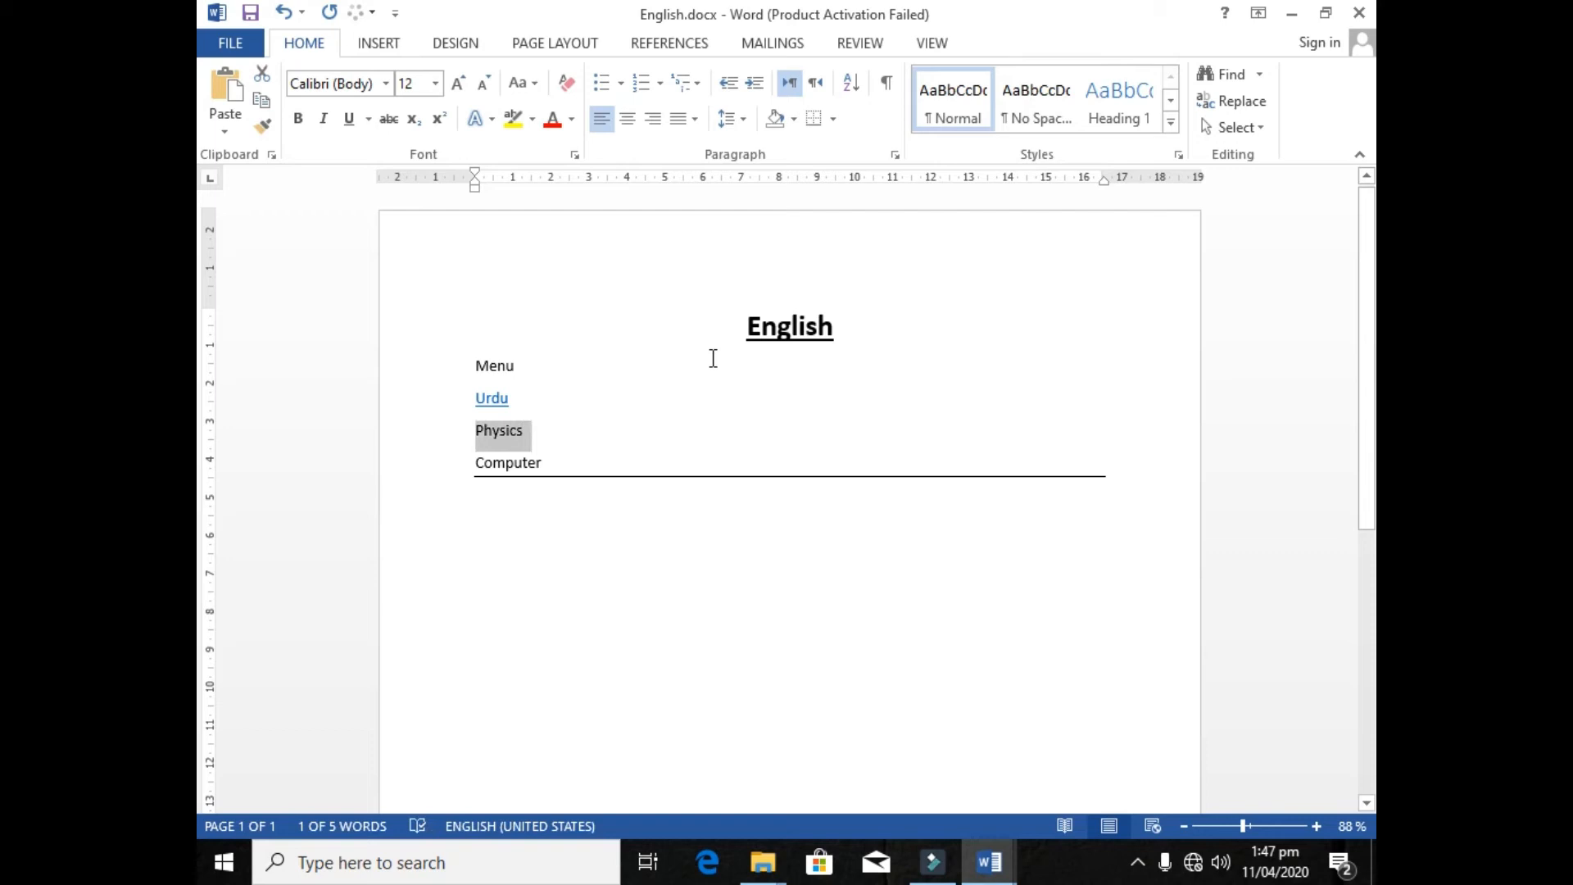
{"action": "key", "text": "ctrl+k"}
{"action": "double_click", "coordinate": [618, 498]}
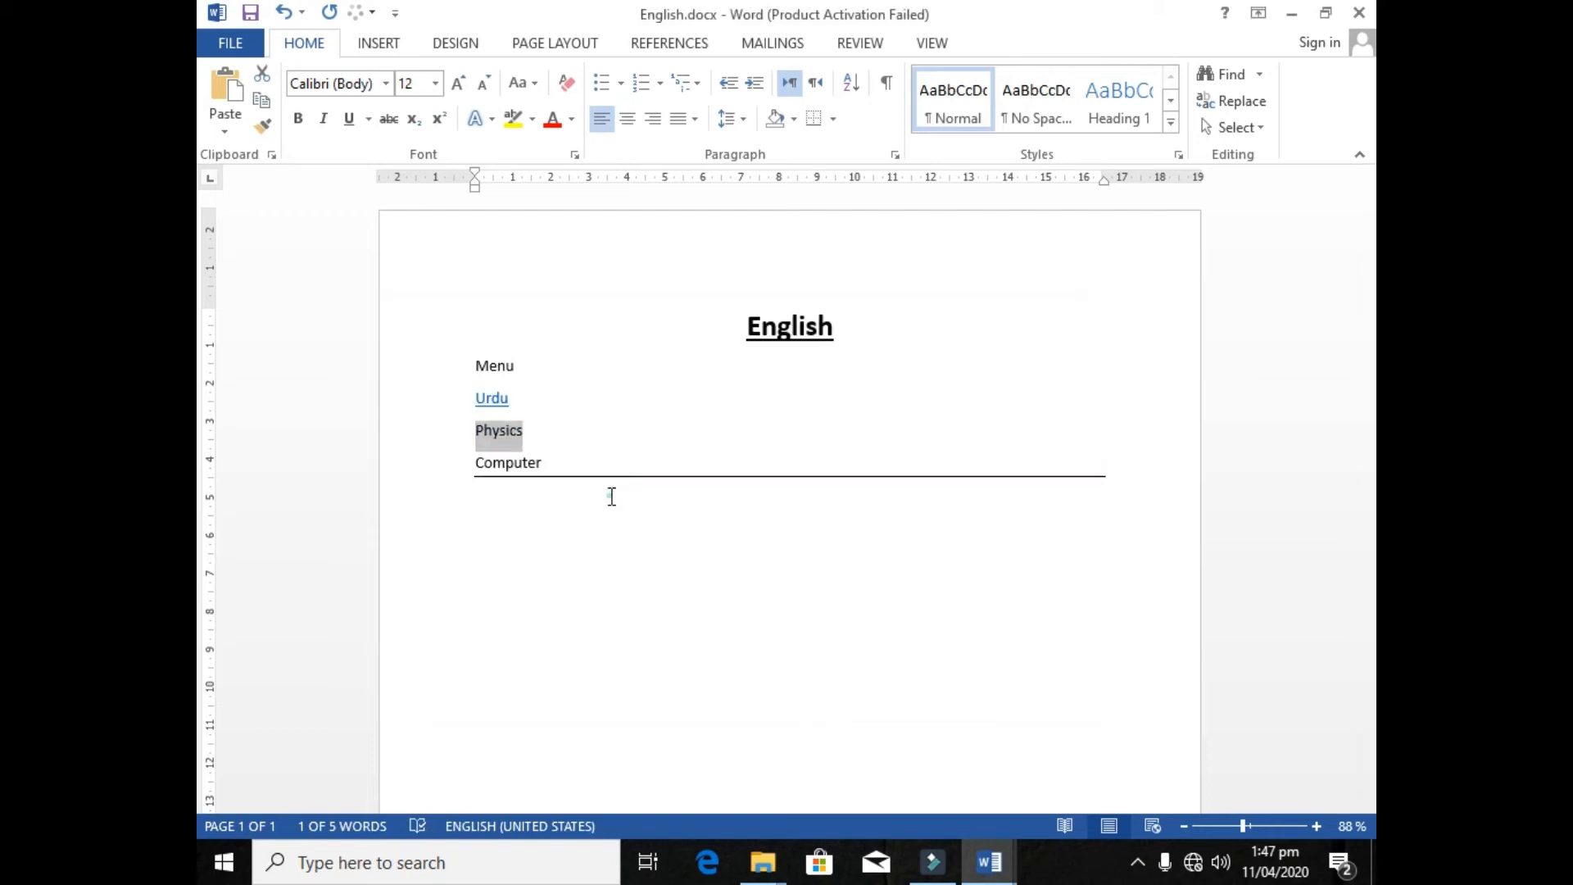
{"action": "left_click", "coordinate": [463, 459]}
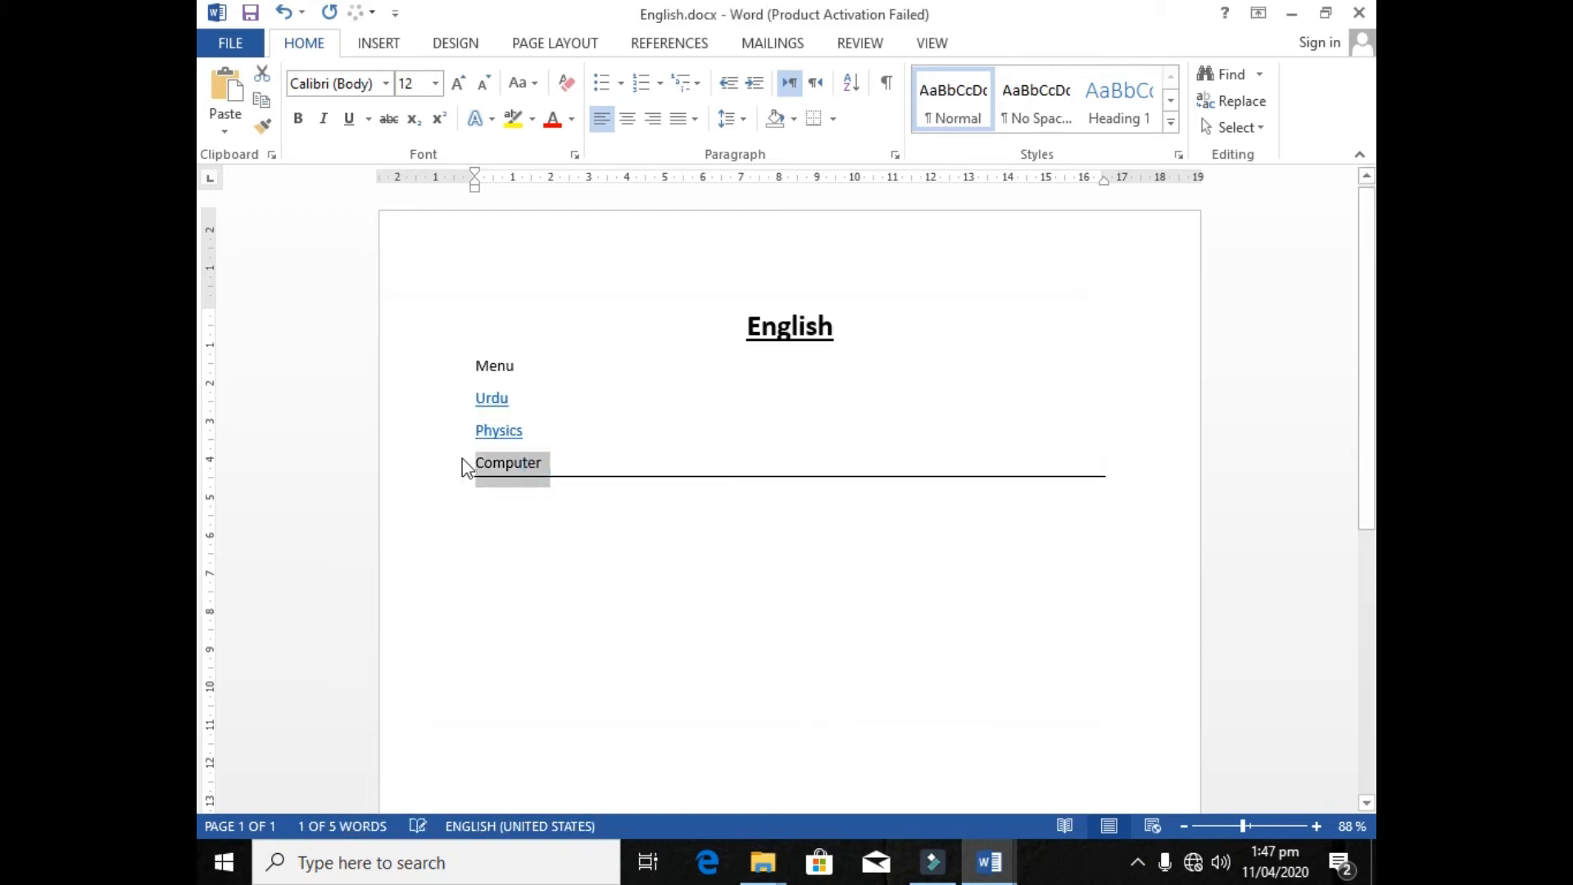
{"action": "key", "text": "ctrl+k"}
{"action": "double_click", "coordinate": [614, 437]}
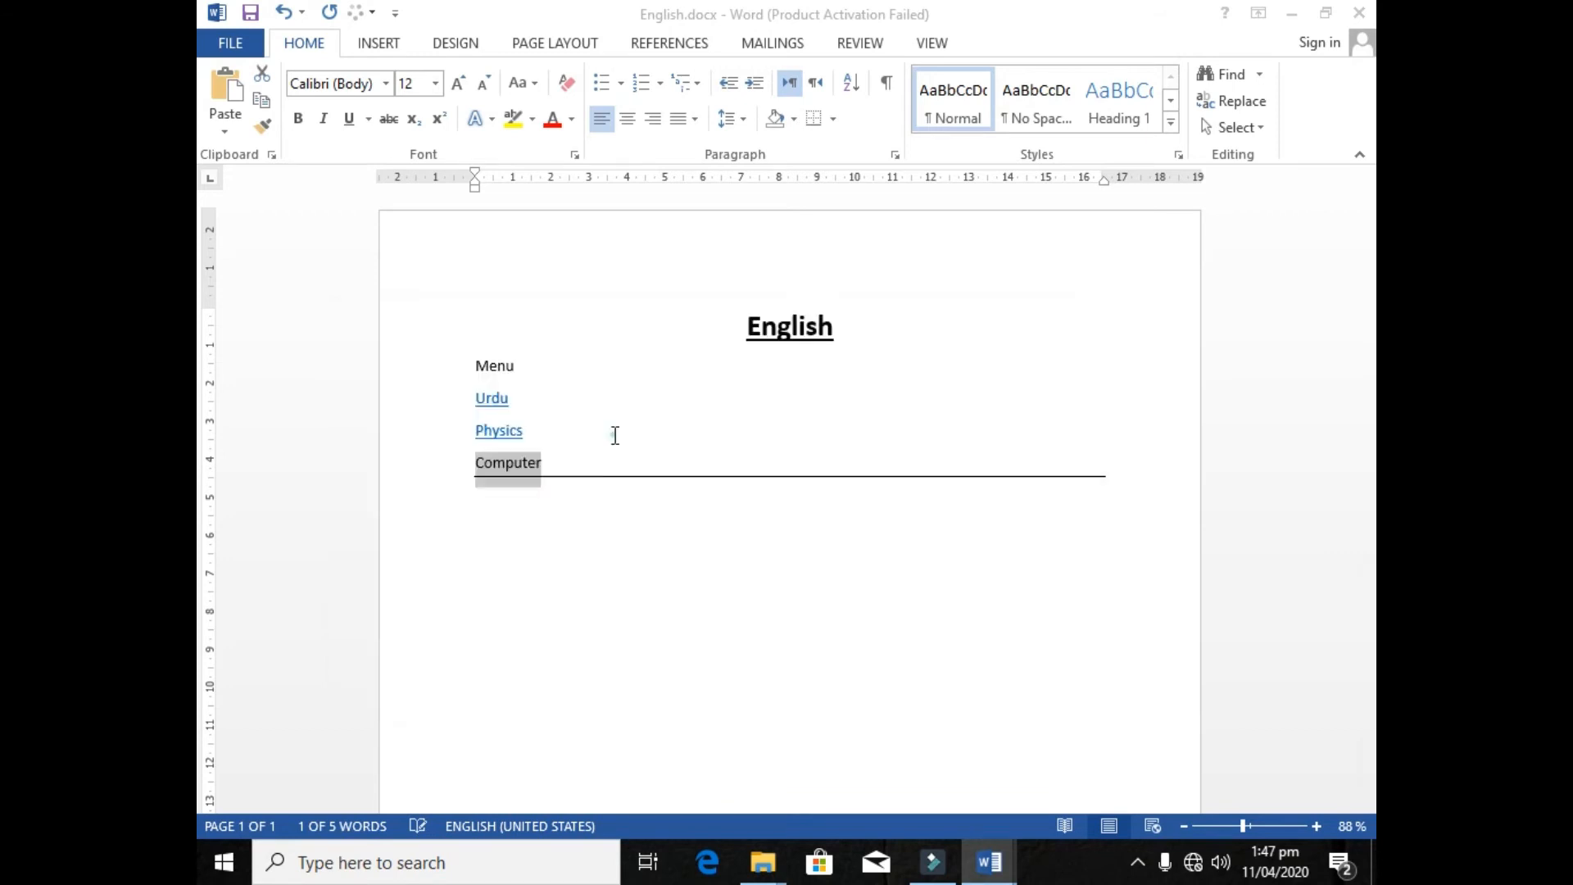
- Hyperlink the word "Menu" under the English heading to the existing file Main Menu.docx
{"action": "left_click_drag", "start_coordinate": [531, 365], "coordinate": [473, 371]}
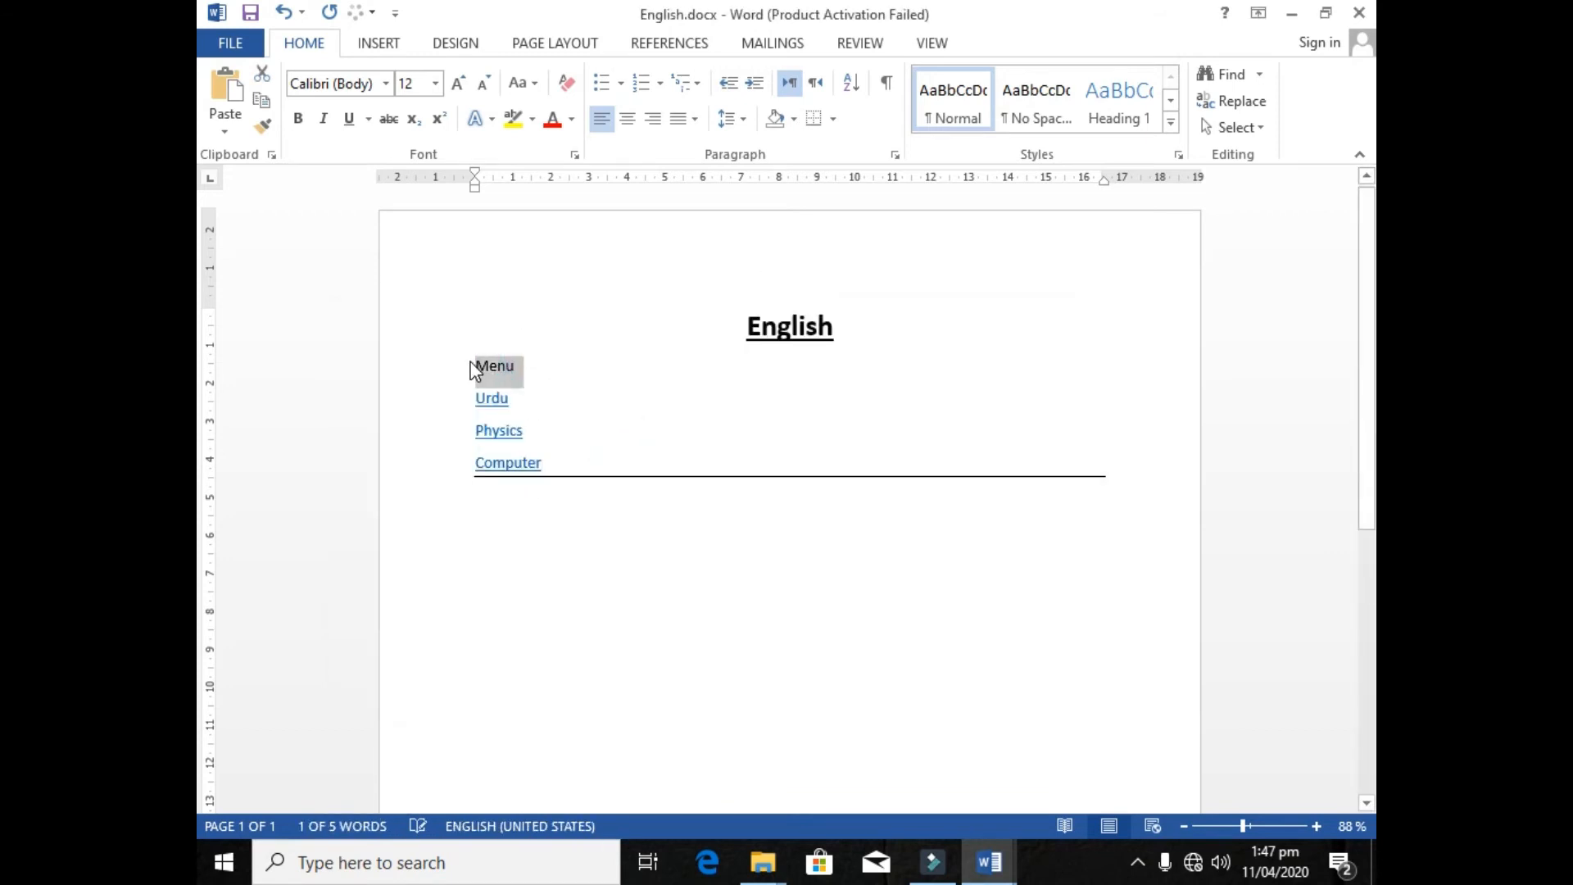
{"action": "key", "text": "ctrl+k"}
{"action": "double_click", "coordinate": [562, 480]}
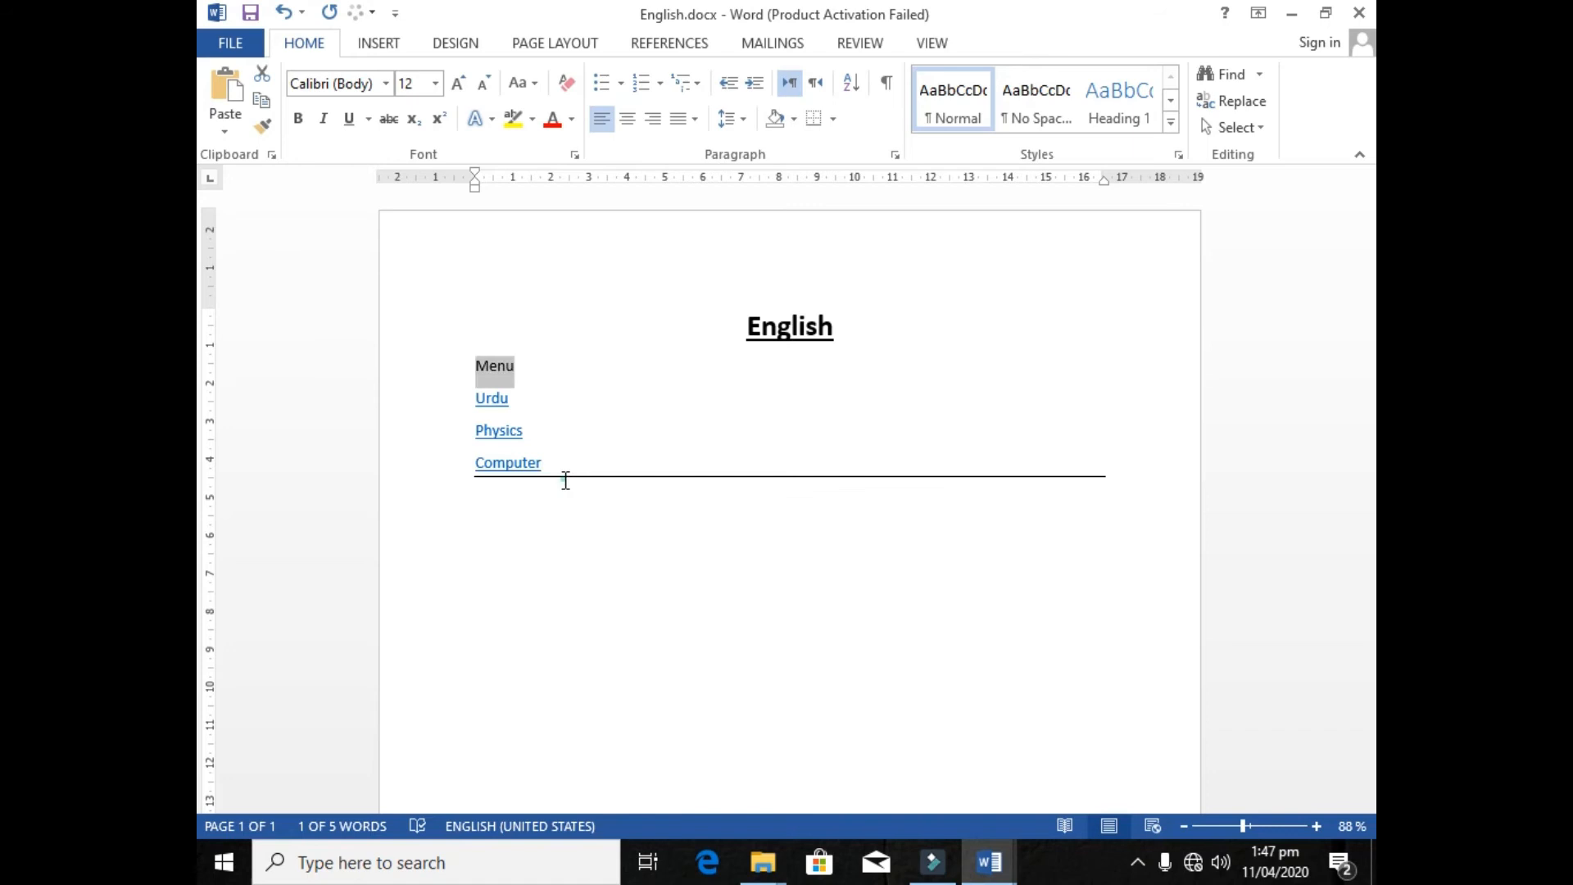
- Test the links by following Menu, Computer and English in turn, and open Urdu.docx through the Urdu link
{"action": "left_click", "coordinate": [502, 367], "text": "ctrl"}
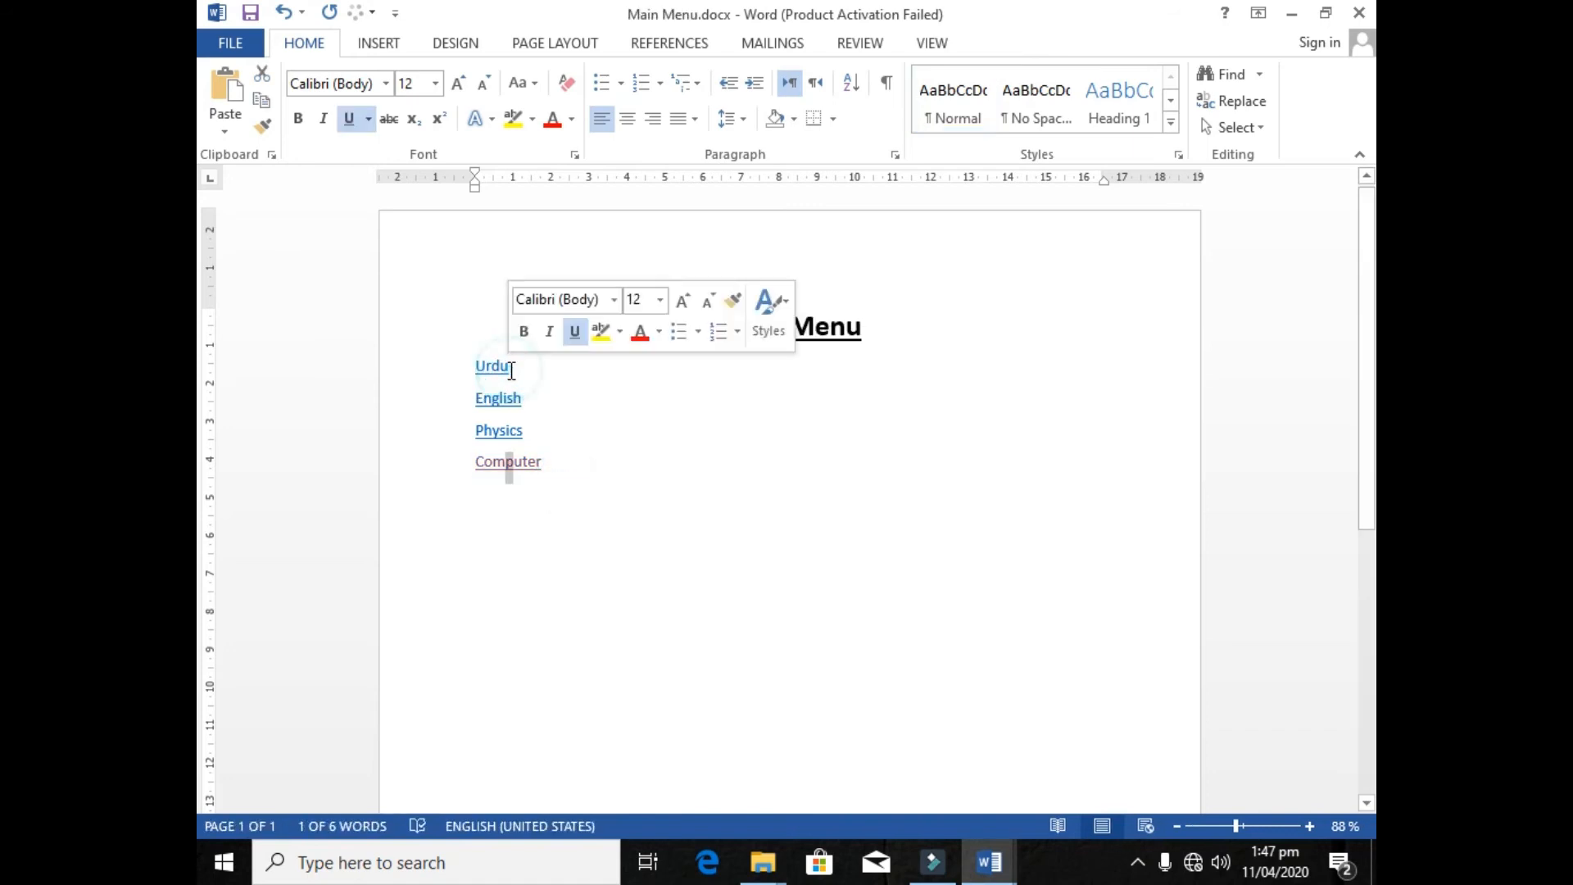
{"action": "left_click", "coordinate": [509, 459], "text": "ctrl"}
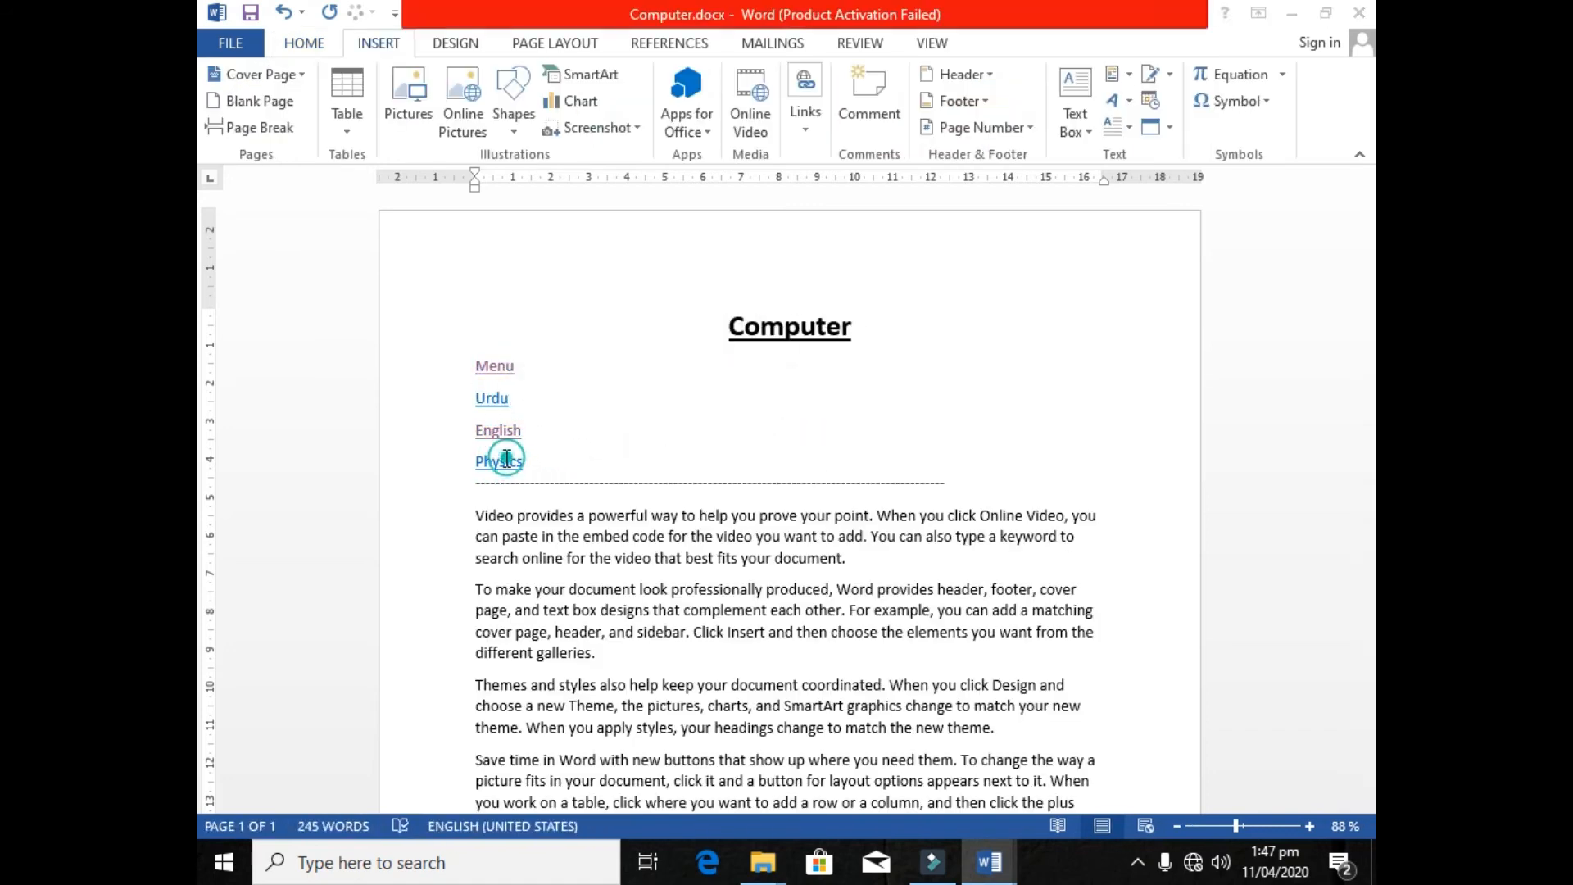
{"action": "left_click", "coordinate": [490, 430], "text": "ctrl"}
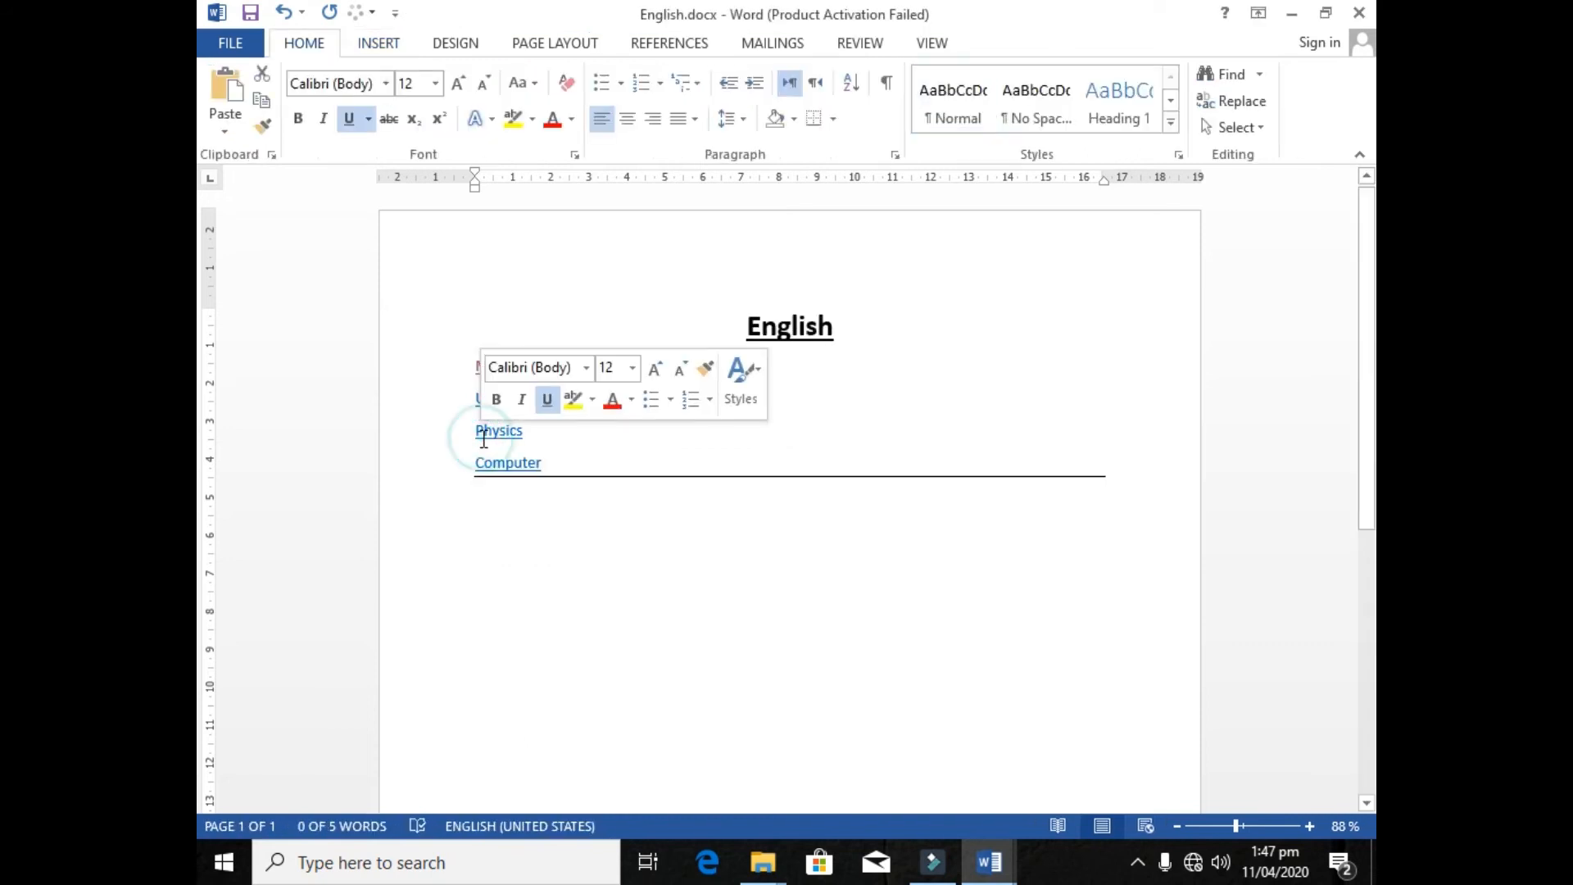
{"action": "left_click", "coordinate": [486, 399], "text": "ctrl"}
- Hyperlink the word "Menu" under the Urdu heading to the existing file Main Menu.docx
{"action": "left_click", "coordinate": [450, 369]}
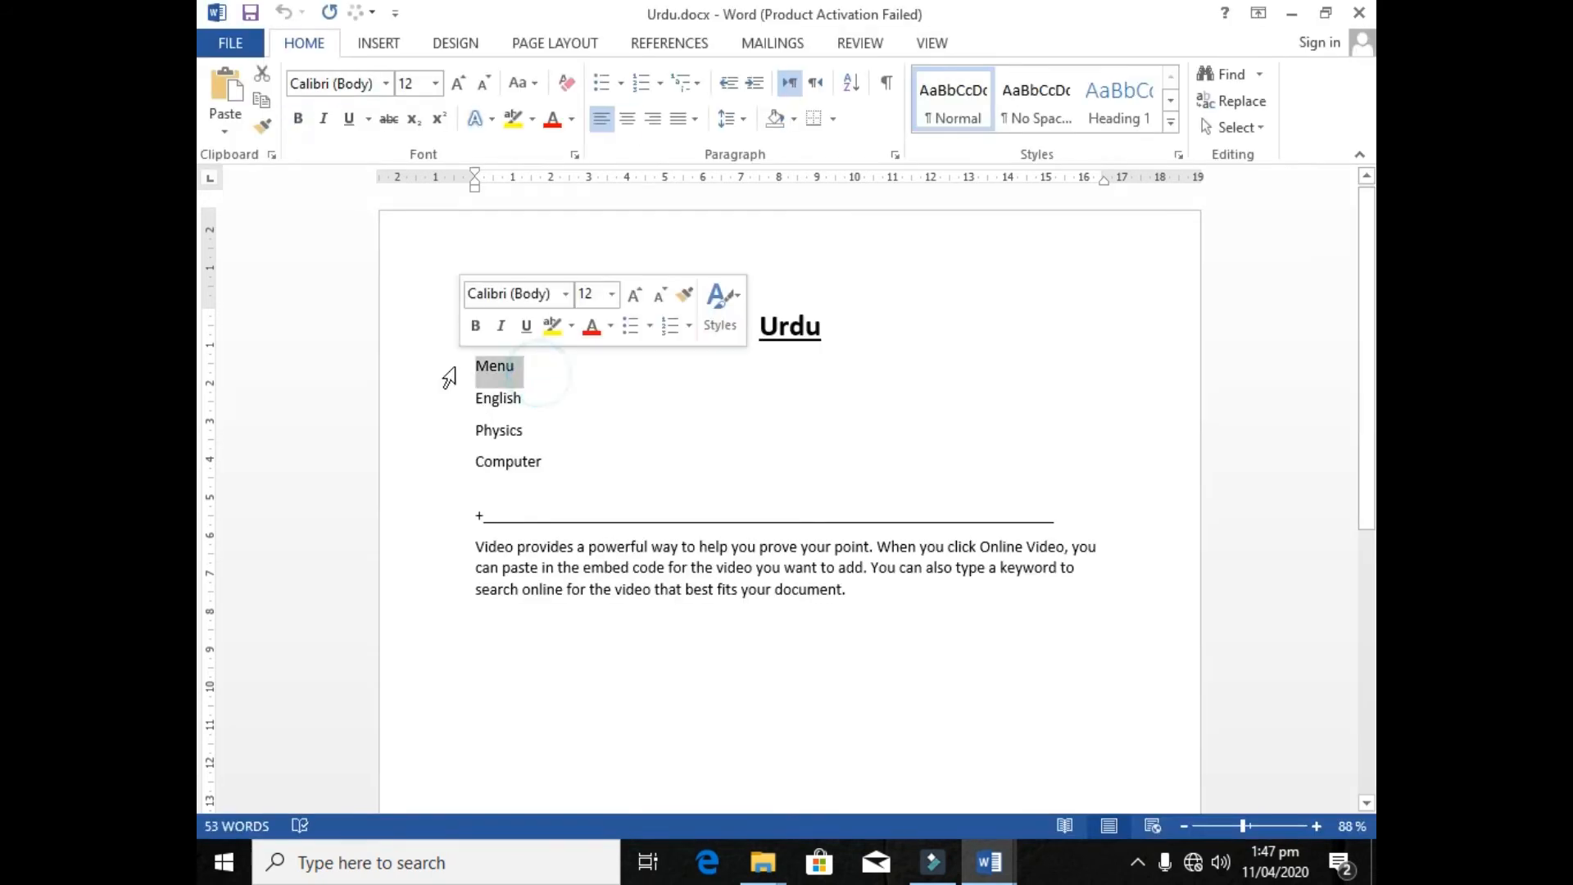
{"action": "key", "text": "ctrl+k"}
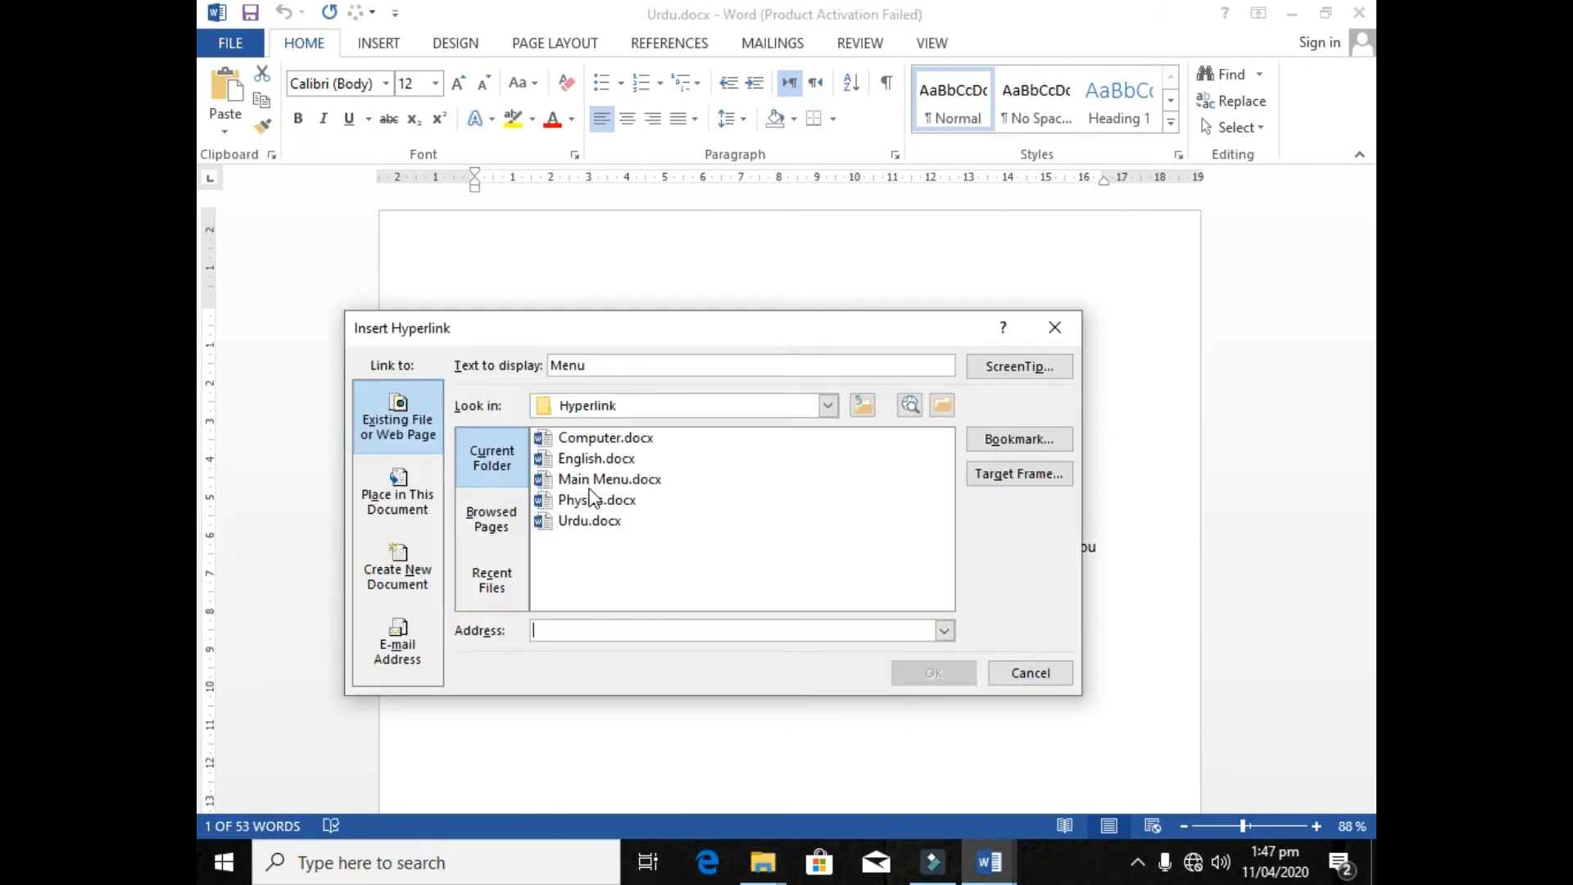
{"action": "double_click", "coordinate": [571, 482]}
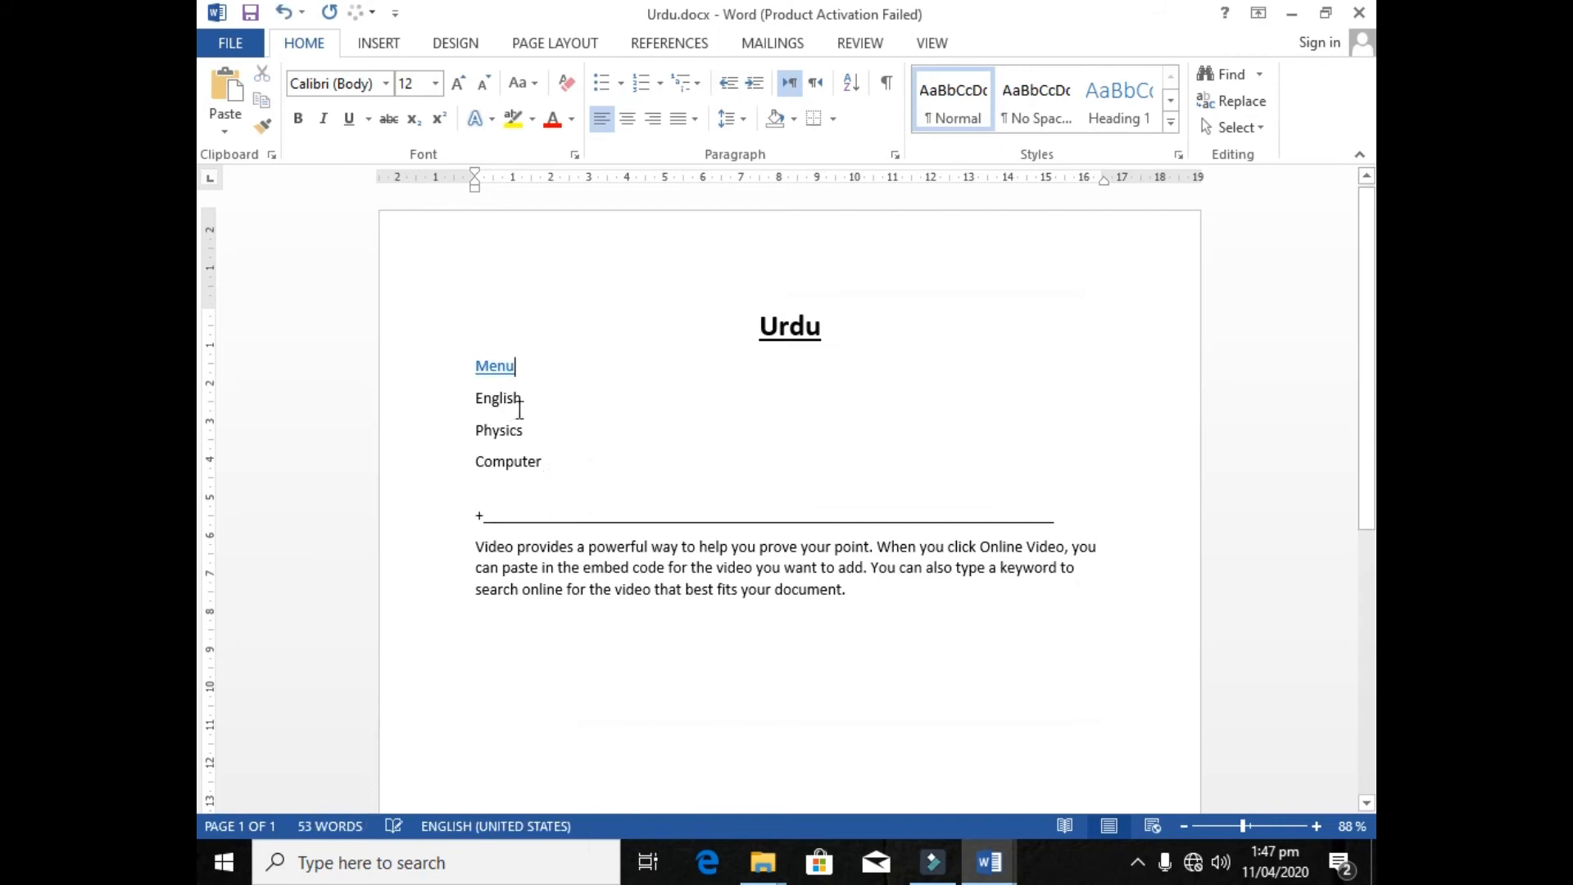
- Hyperlink the English and Physics entries under the Urdu heading to English.docx and Physics.docx
{"action": "left_click", "coordinate": [423, 393]}
{"action": "key", "text": "ctrl+k"}
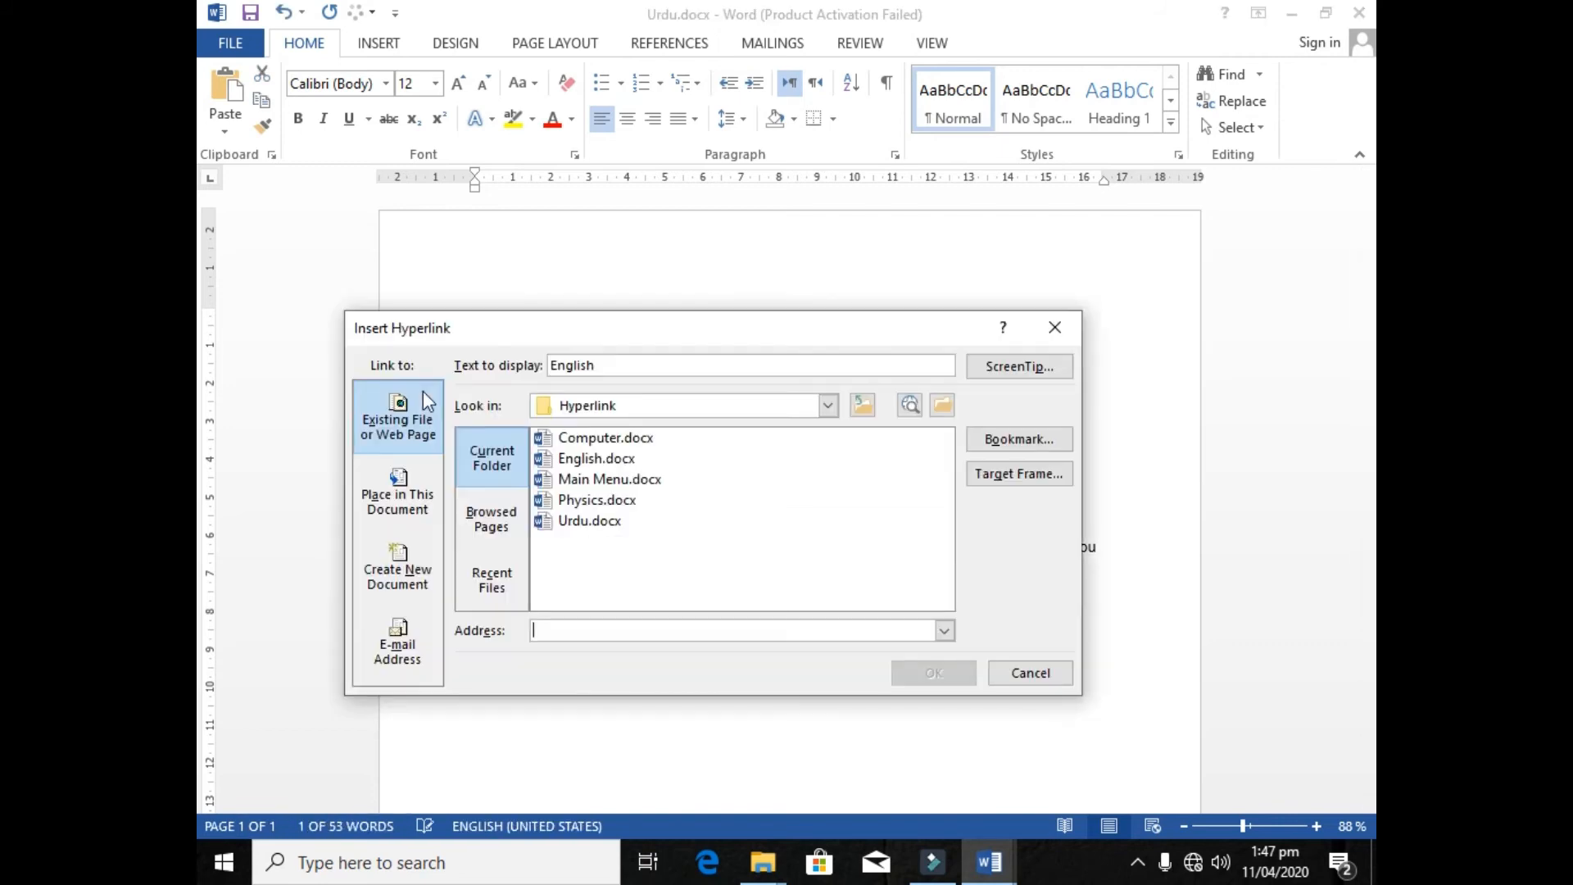
{"action": "double_click", "coordinate": [548, 464]}
{"action": "left_click", "coordinate": [441, 442]}
{"action": "key", "text": "ctrl+k"}
{"action": "double_click", "coordinate": [571, 502]}
- Hyperlink the Computer entry under the Urdu heading to the existing file Computer.docx
{"action": "left_click_drag", "start_coordinate": [572, 492], "coordinate": [446, 467]}
{"action": "left_click", "coordinate": [577, 484]}
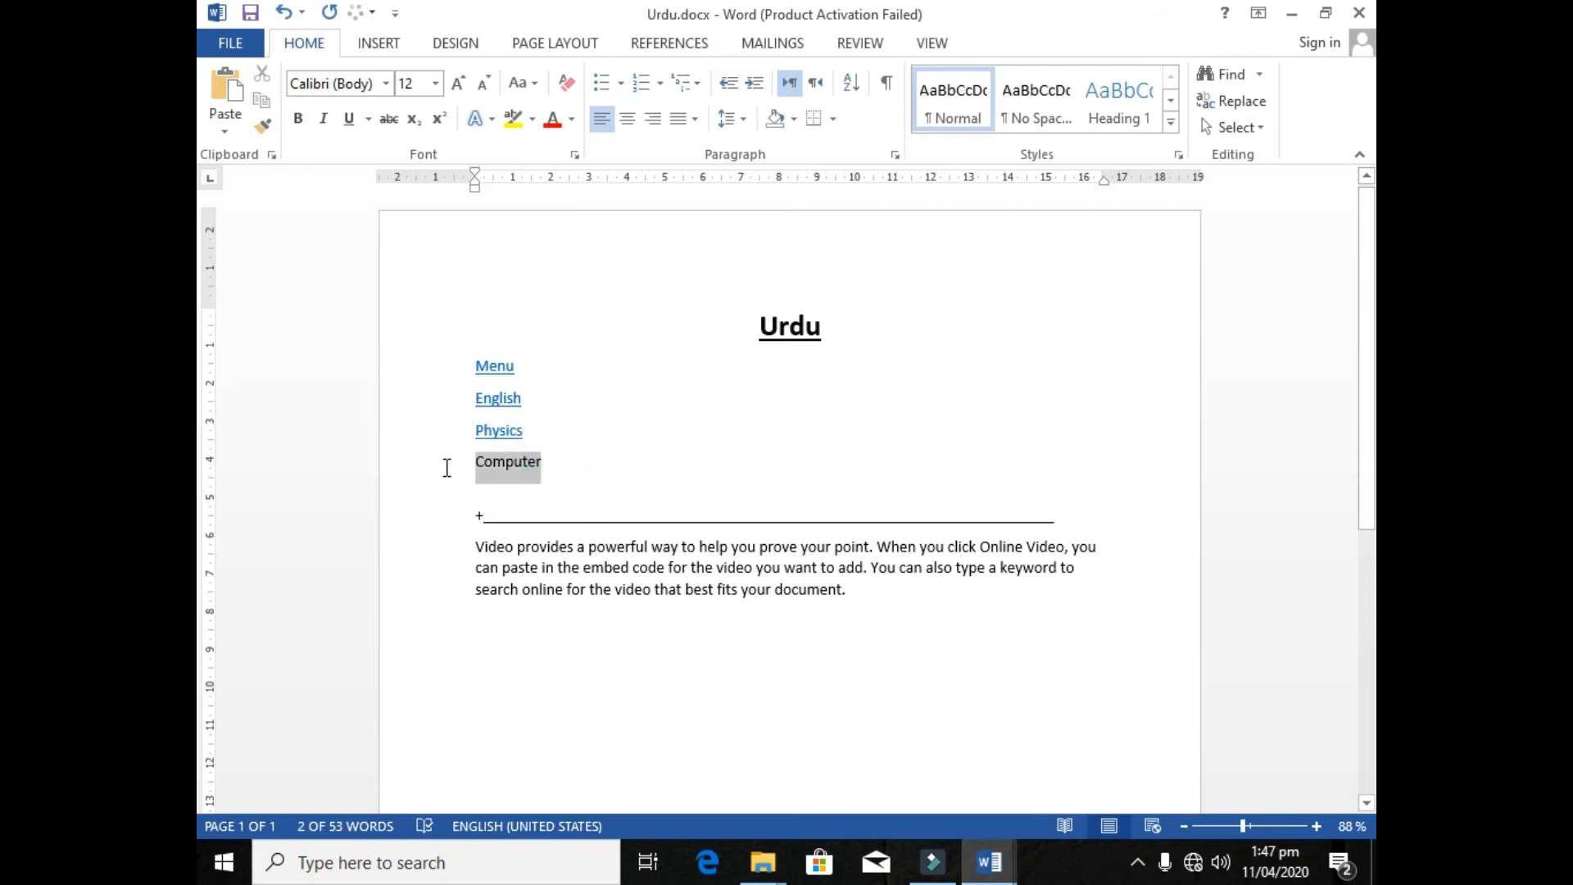
{"action": "left_click", "coordinate": [377, 45]}
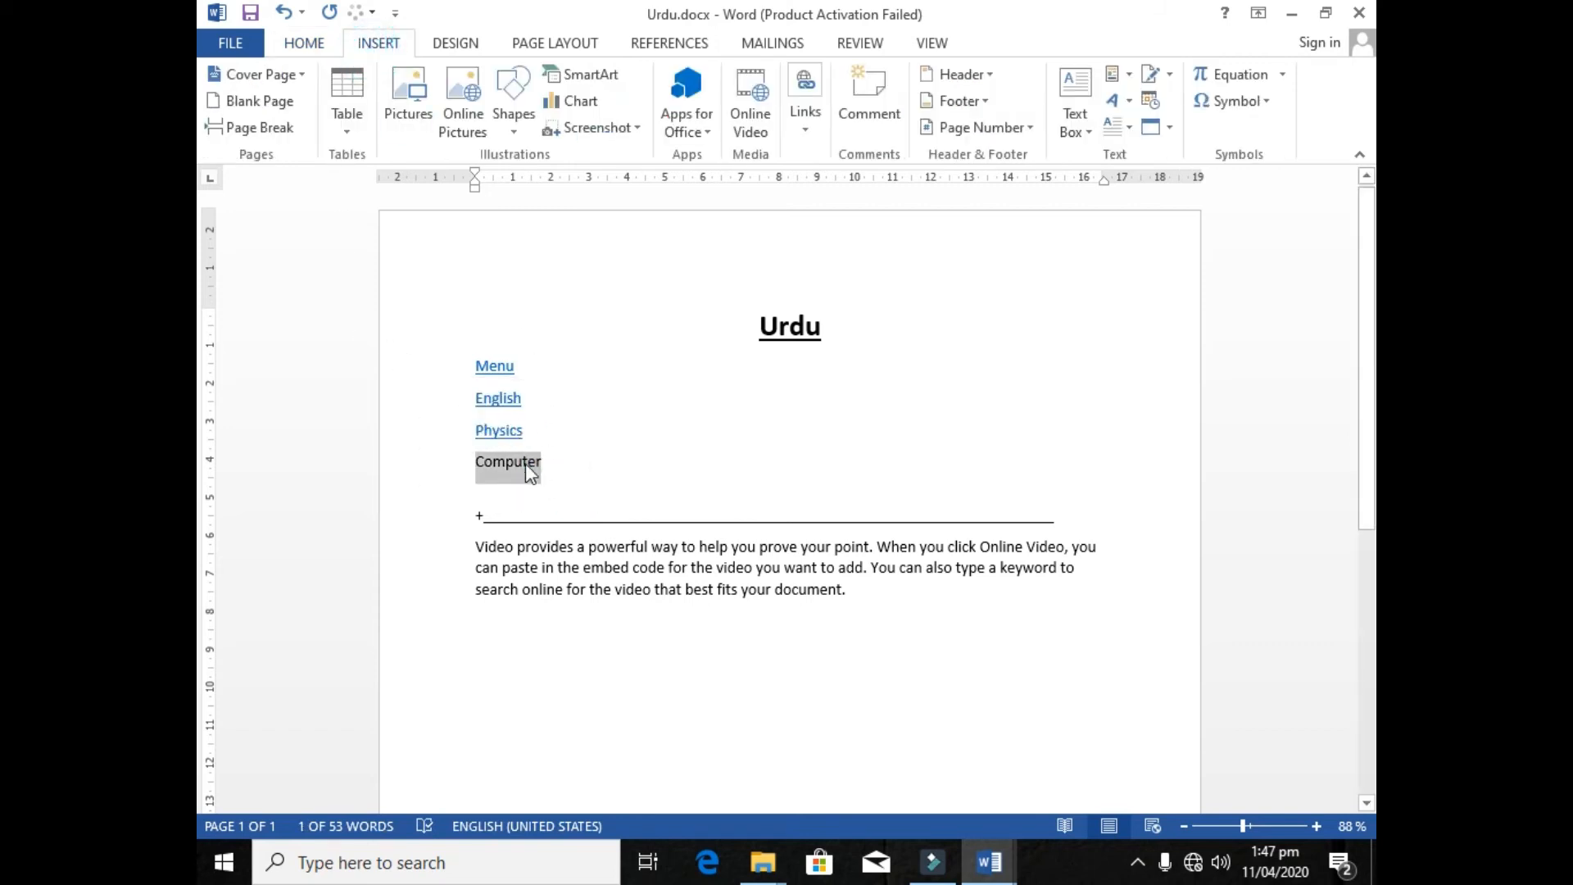
{"action": "left_click", "coordinate": [806, 113]}
{"action": "left_click", "coordinate": [815, 193]}
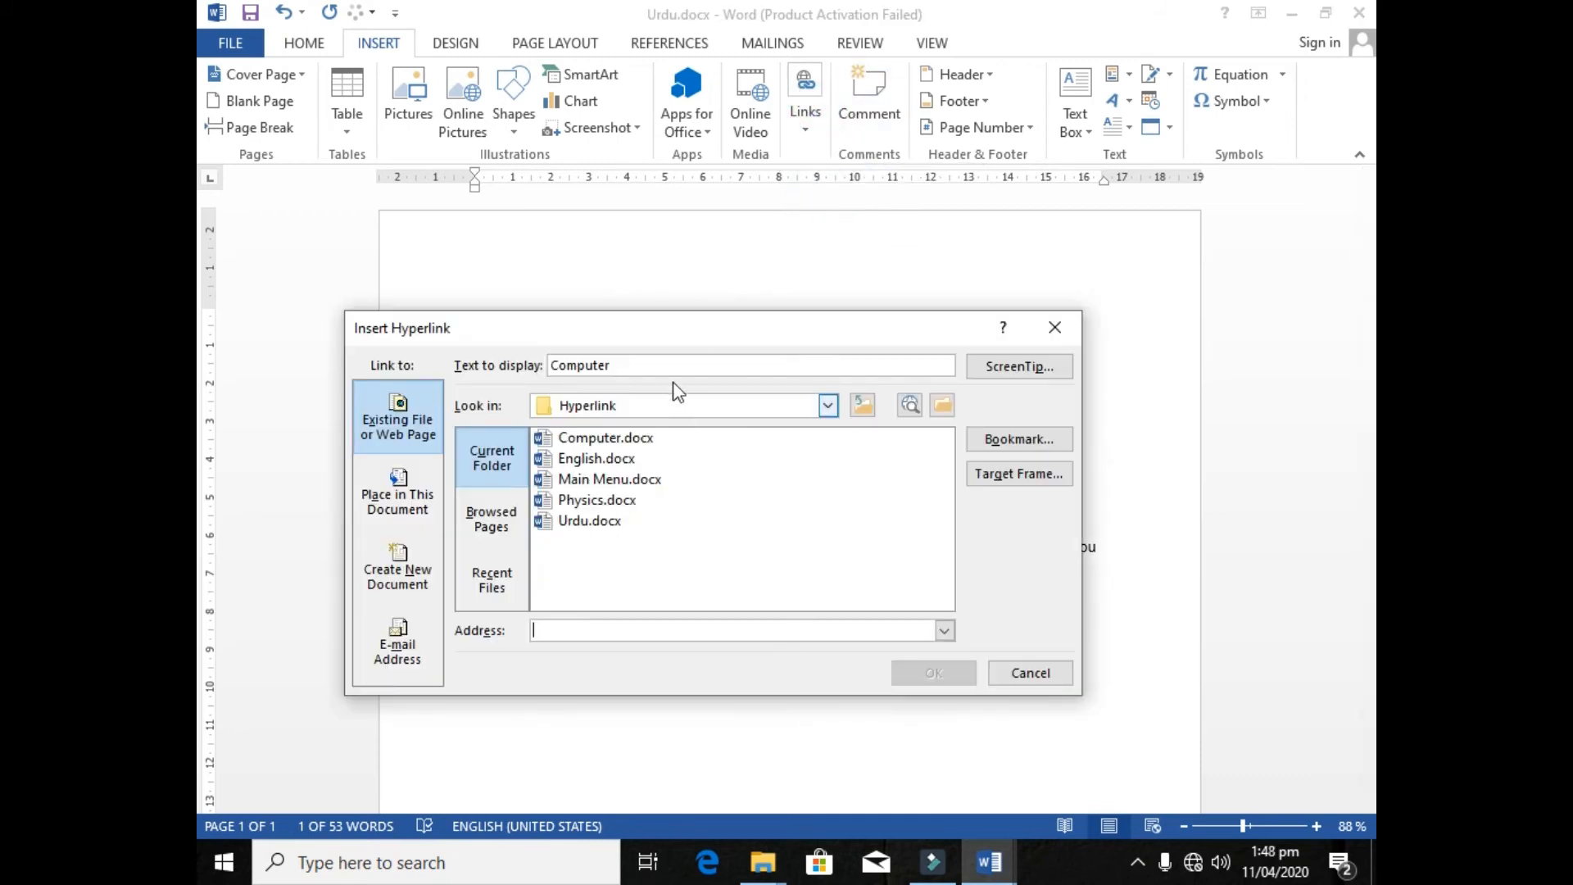
{"action": "double_click", "coordinate": [619, 439]}
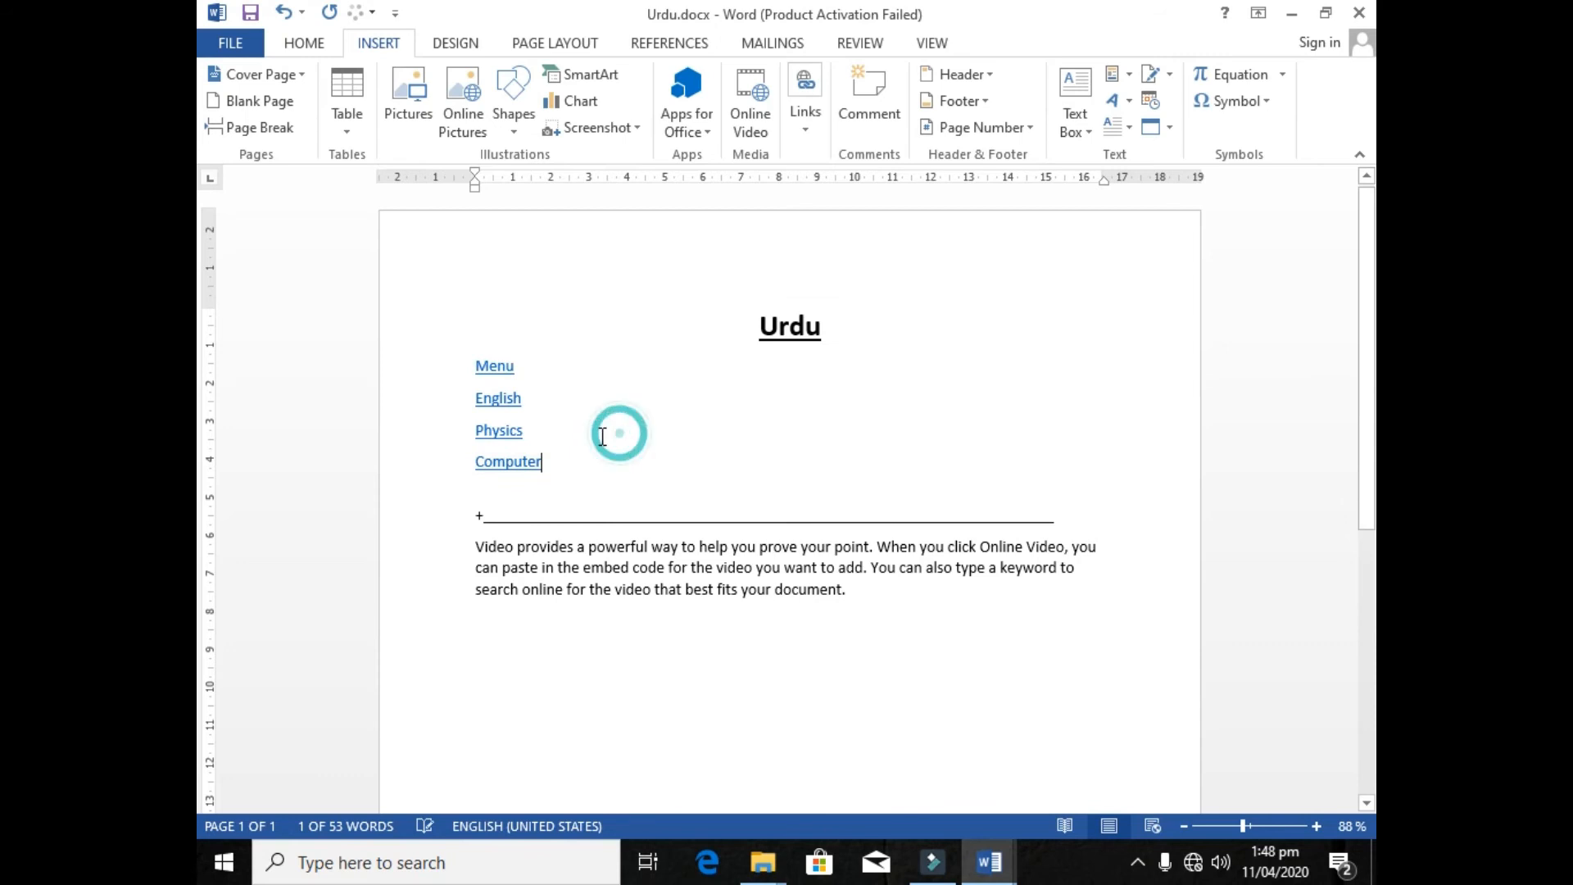
- Test the Menu link in the Urdu document and the Urdu link in Main Menu, and open Physics.docx through the Physics link
{"action": "left_click", "coordinate": [492, 365], "text": "ctrl"}
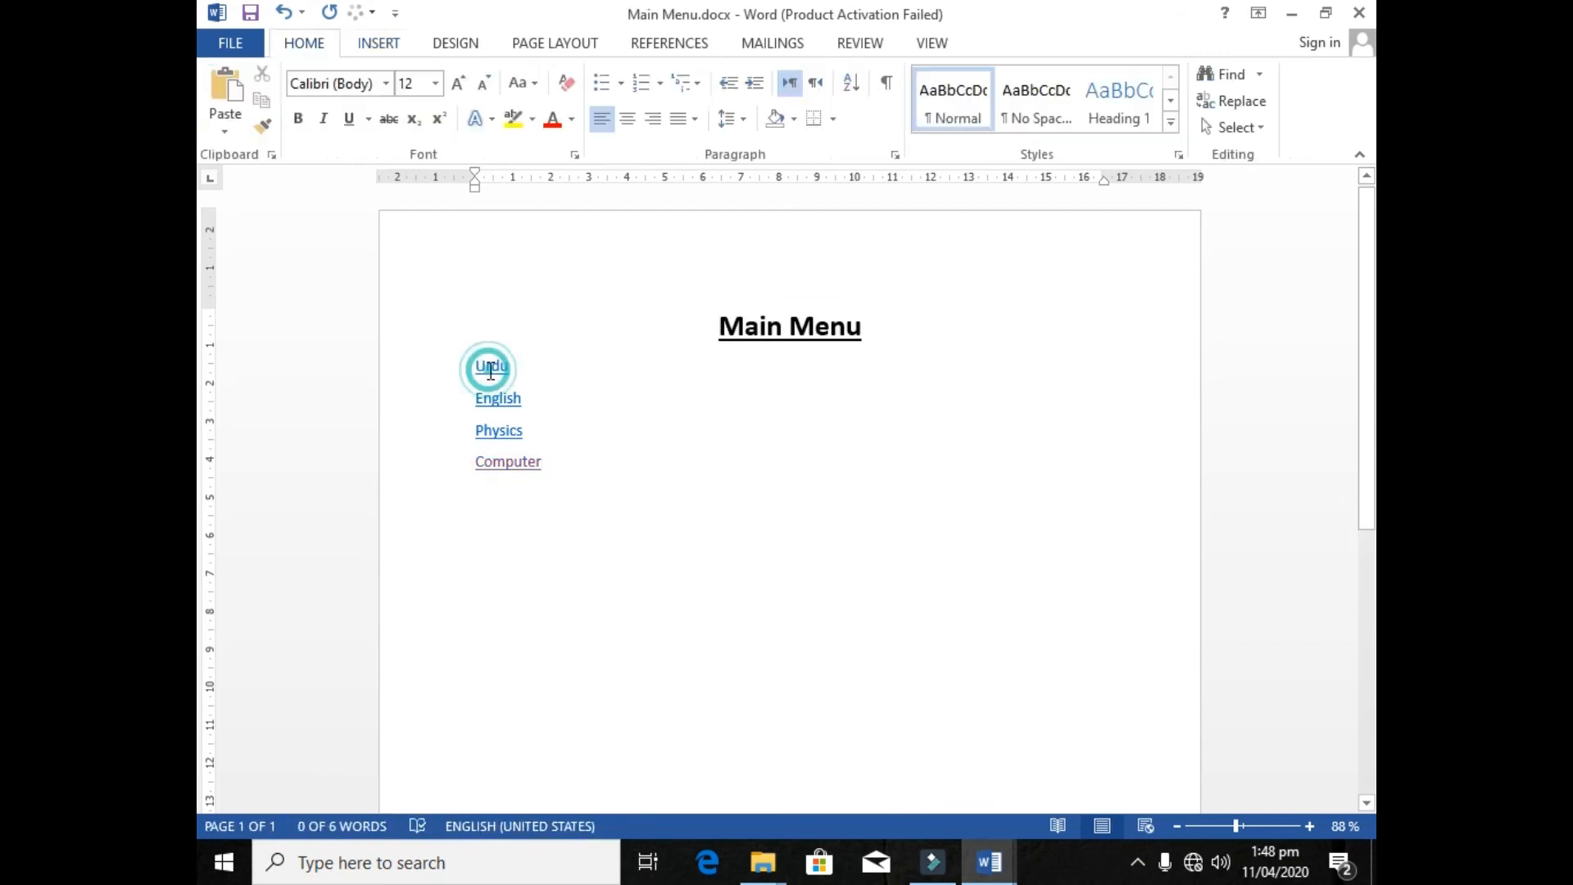
{"action": "left_click", "coordinate": [802, 436]}
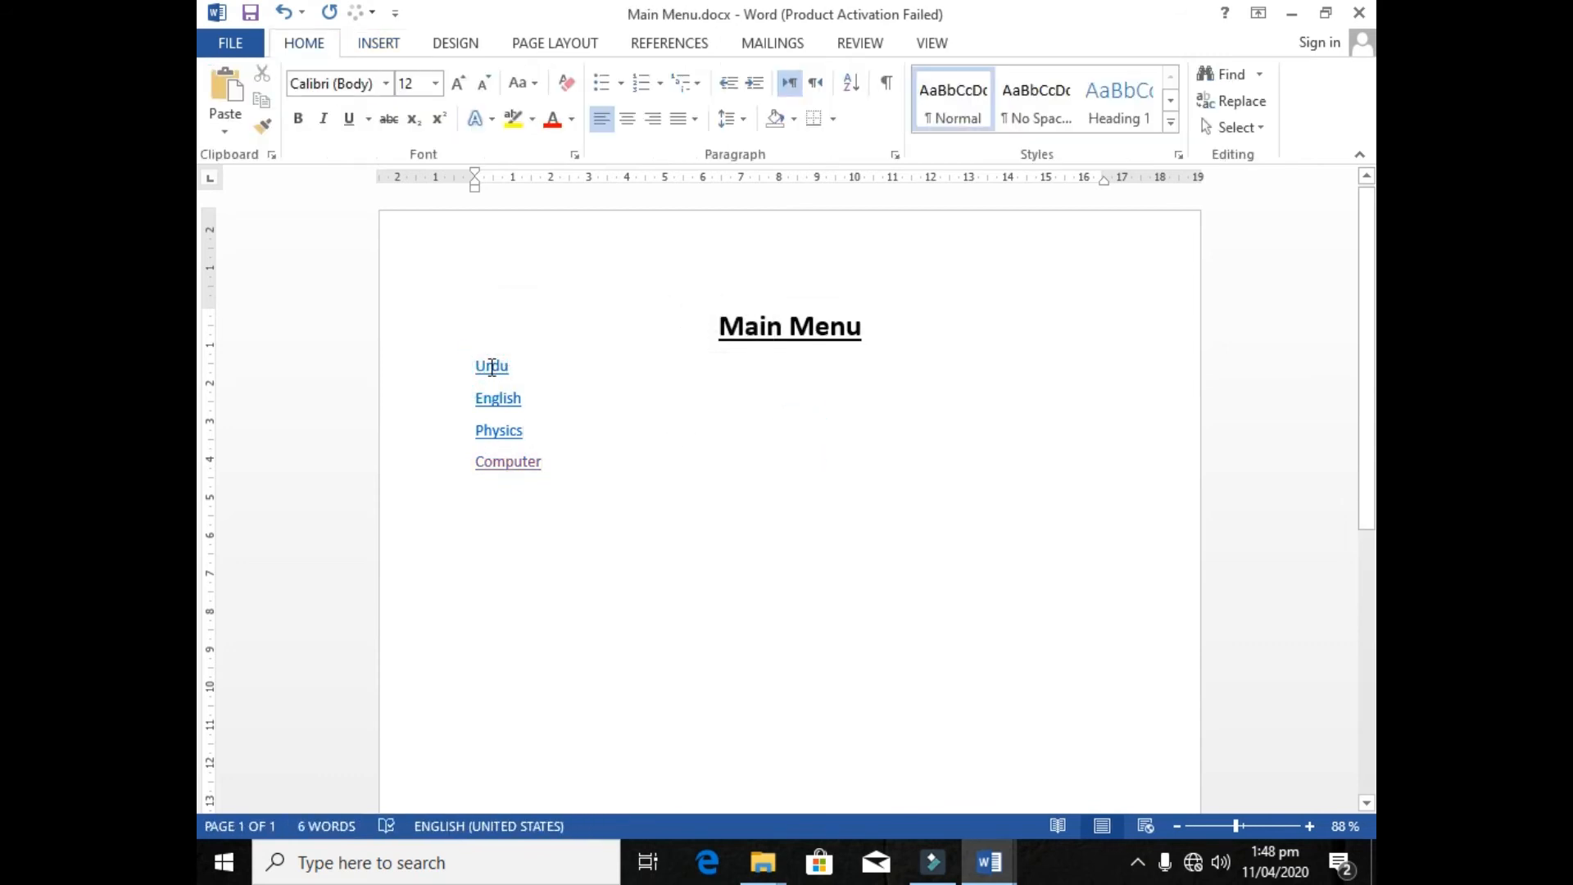
{"action": "left_click", "coordinate": [492, 366], "text": "ctrl"}
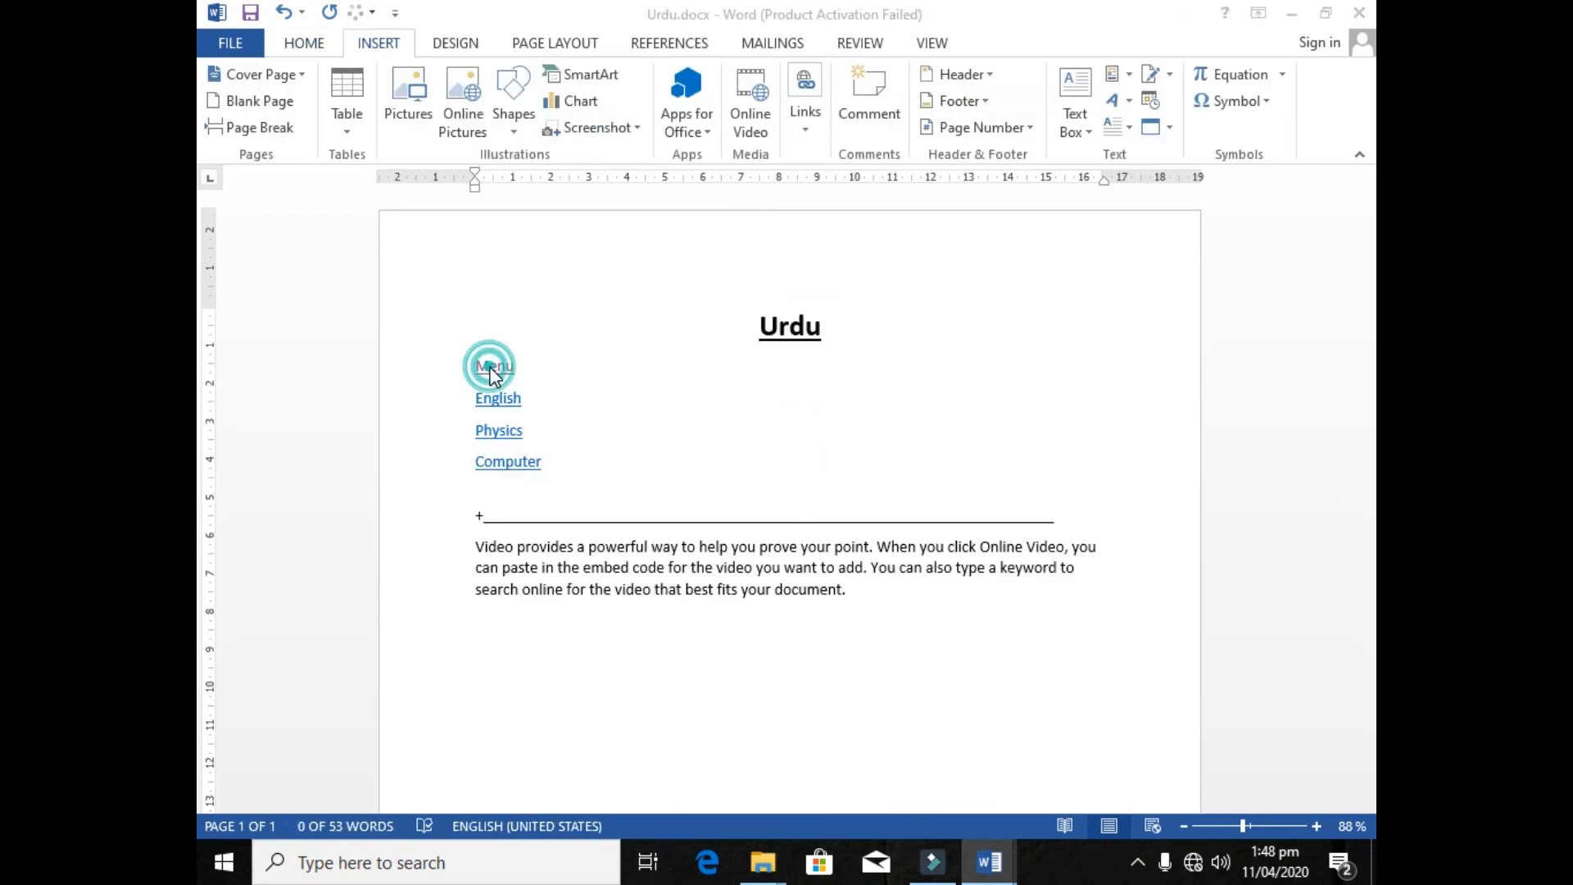
{"action": "left_click", "coordinate": [504, 447], "text": "ctrl"}
- Hyperlink the Menu and Urdu entries under the Physics heading to Main Menu.docx and Urdu.docx
{"action": "left_click_drag", "start_coordinate": [523, 365], "coordinate": [406, 381]}
{"action": "key", "text": "ctrl+k"}
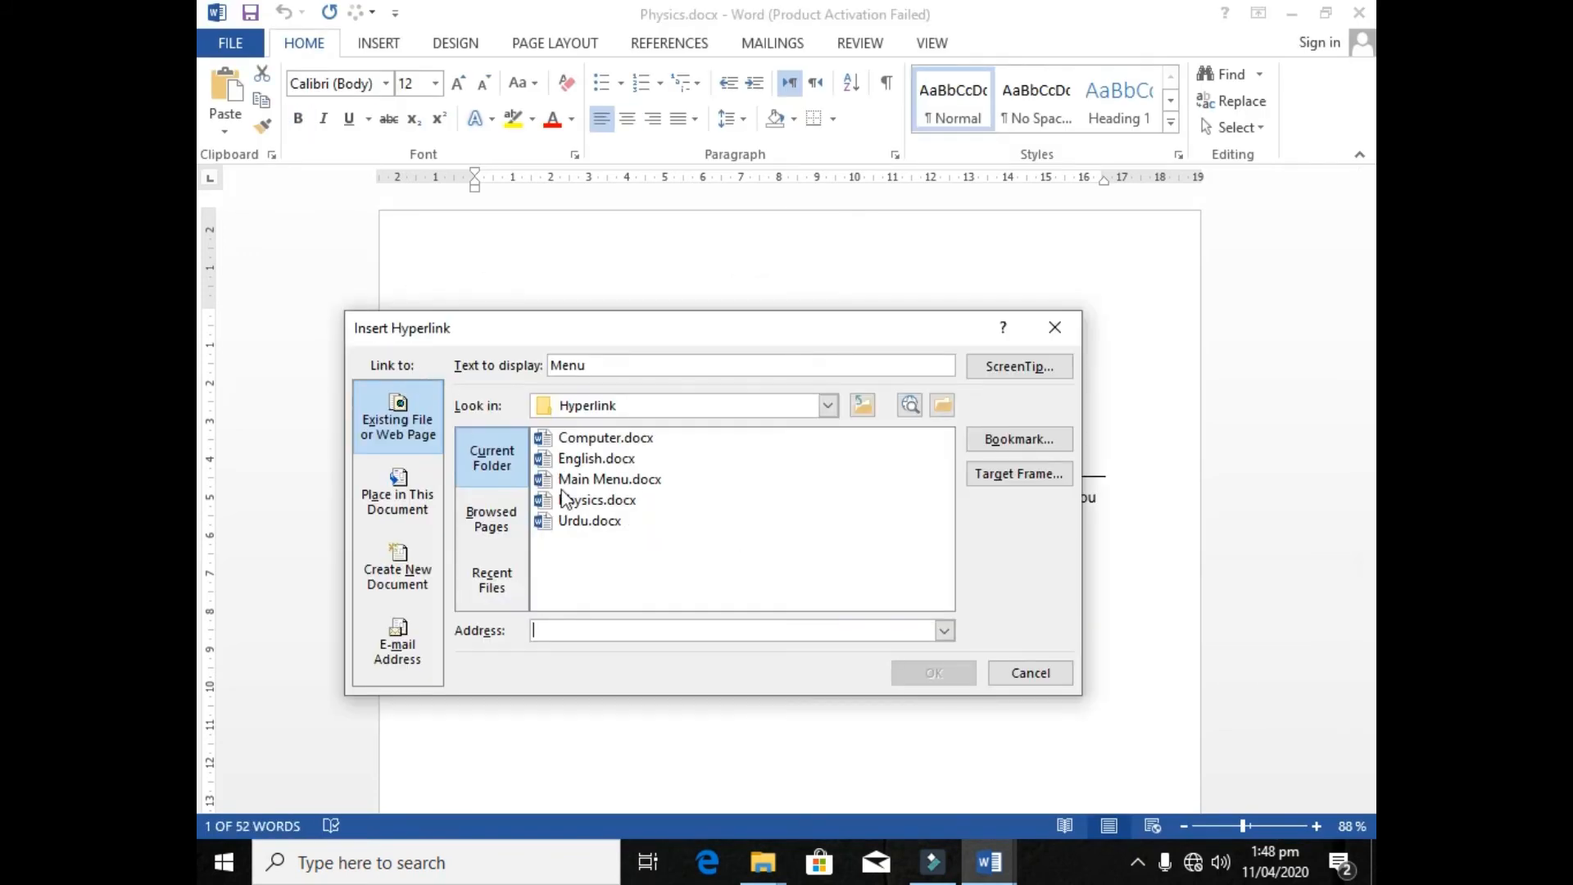
{"action": "double_click", "coordinate": [565, 498]}
{"action": "left_click_drag", "start_coordinate": [544, 399], "coordinate": [397, 362]}
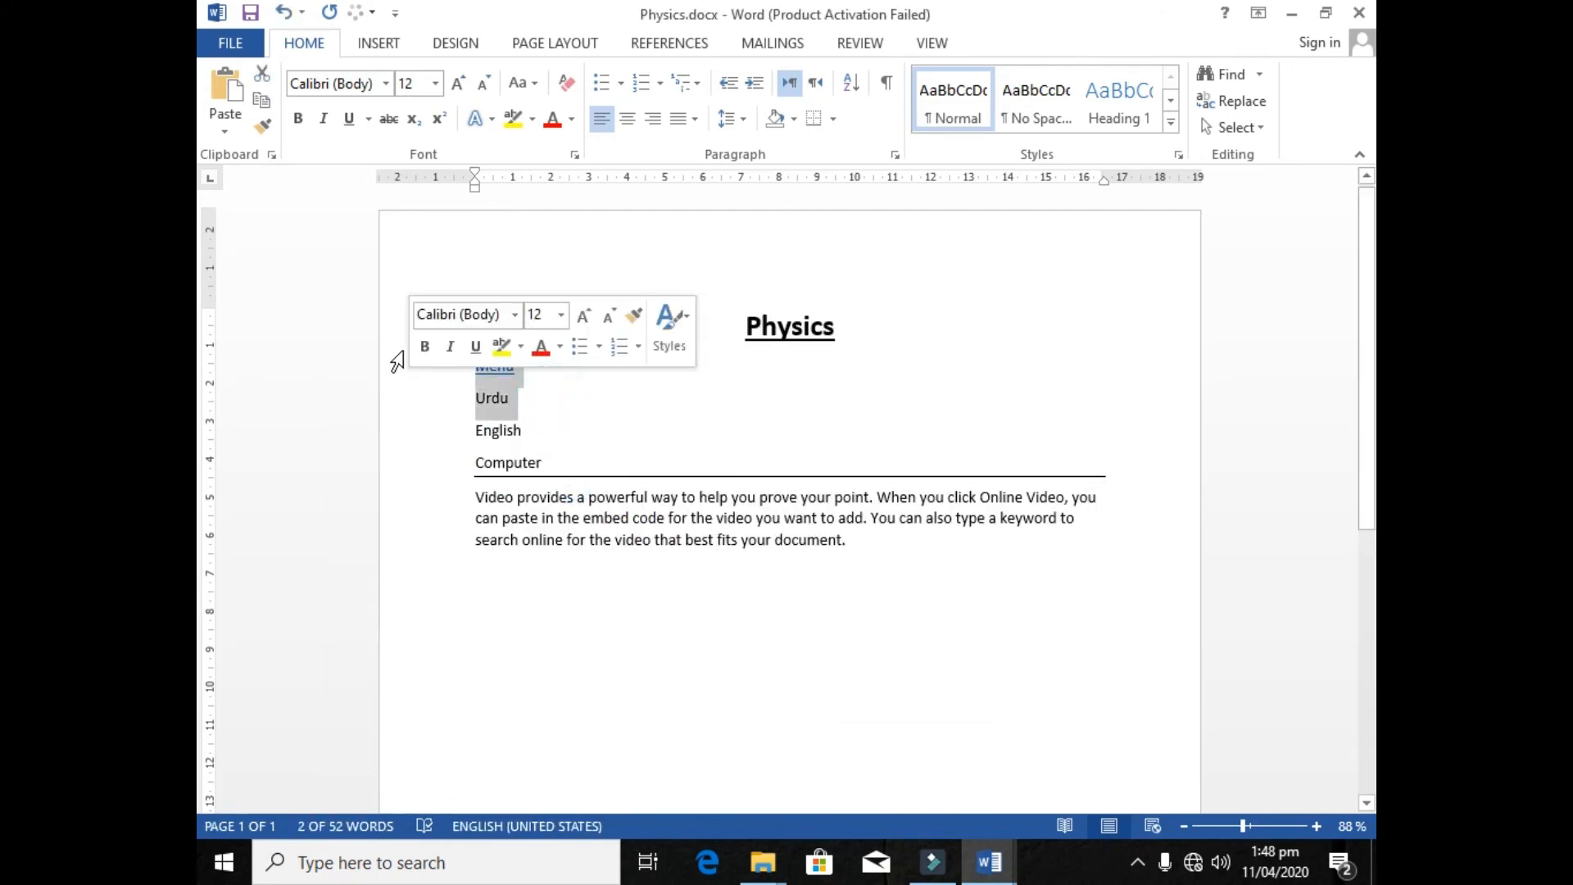
{"action": "left_click_drag", "start_coordinate": [527, 410], "coordinate": [452, 395]}
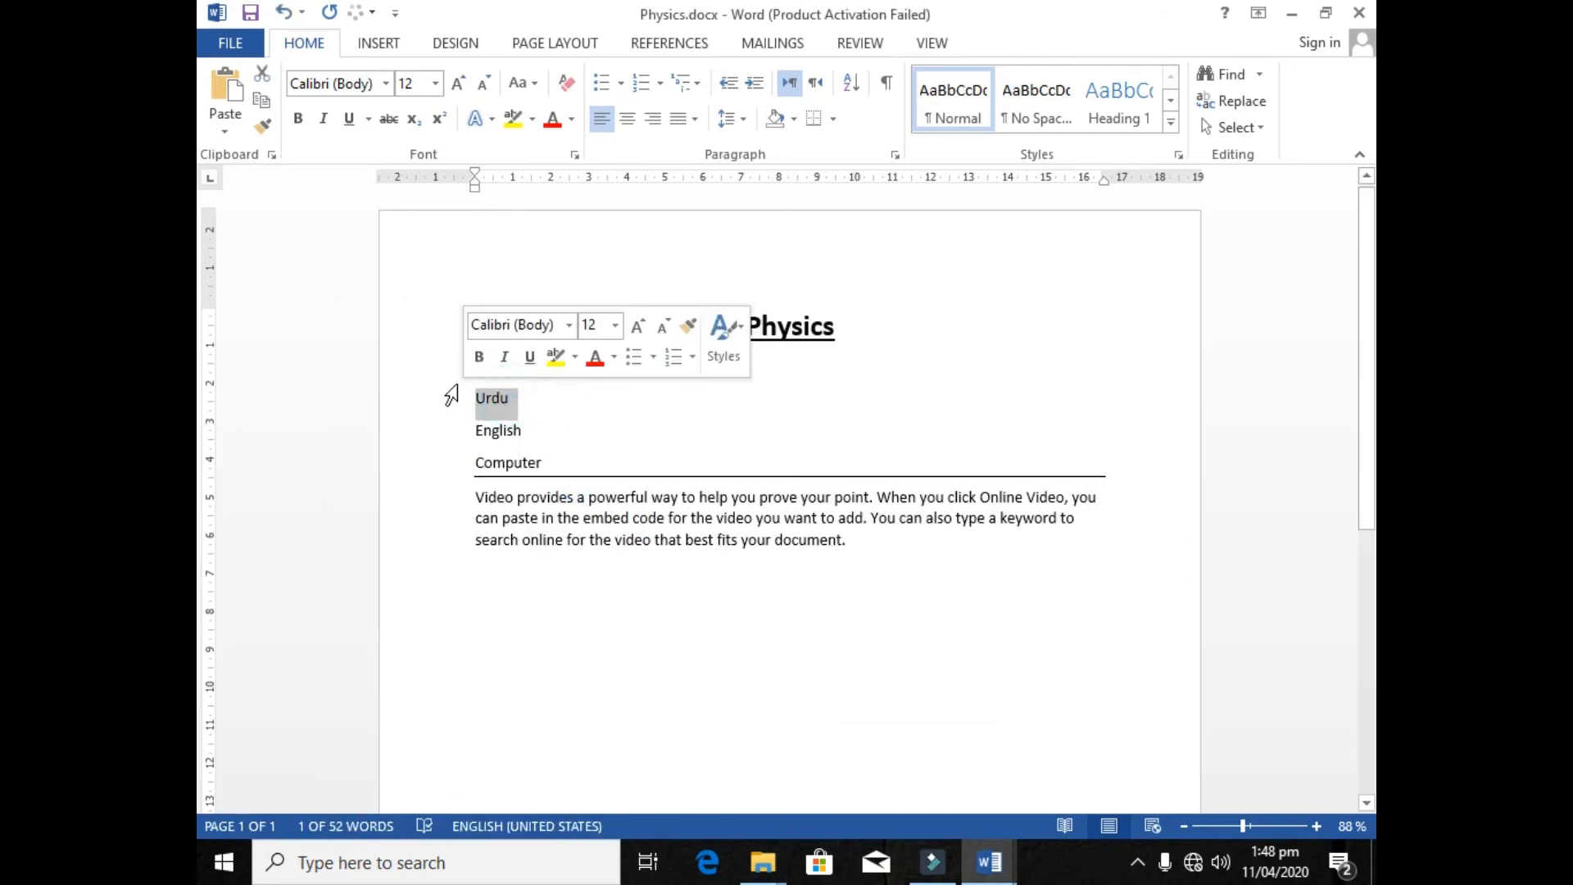
{"action": "key", "text": "ctrl+k"}
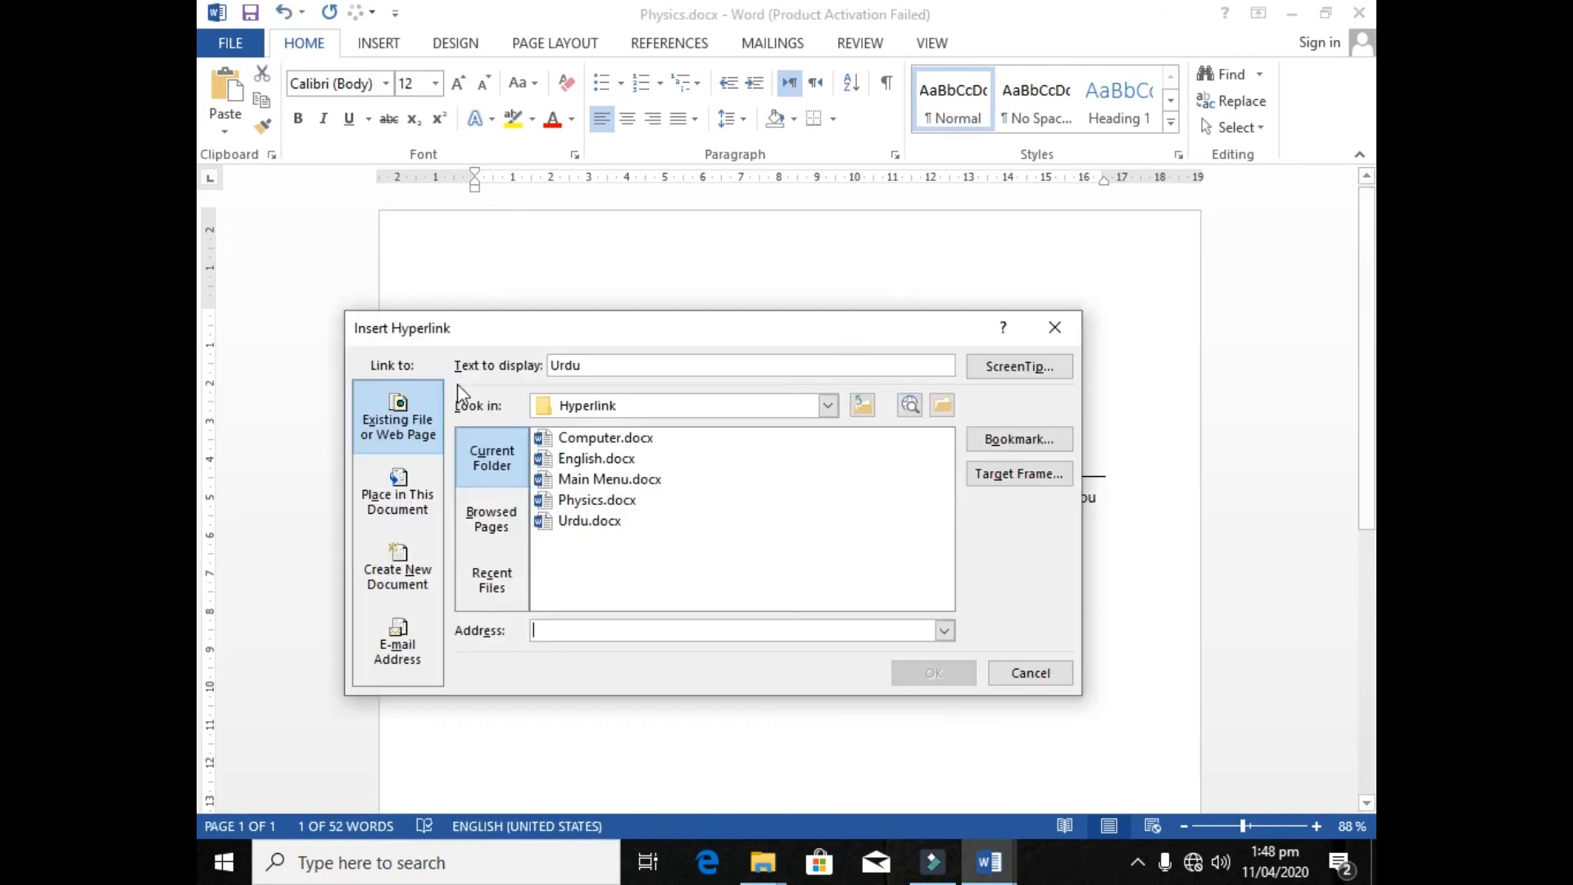
{"action": "double_click", "coordinate": [584, 524]}
- Hyperlink the English and Computer entries under the Physics heading to English.docx and Computer.docx
{"action": "left_click_drag", "start_coordinate": [528, 433], "coordinate": [416, 443]}
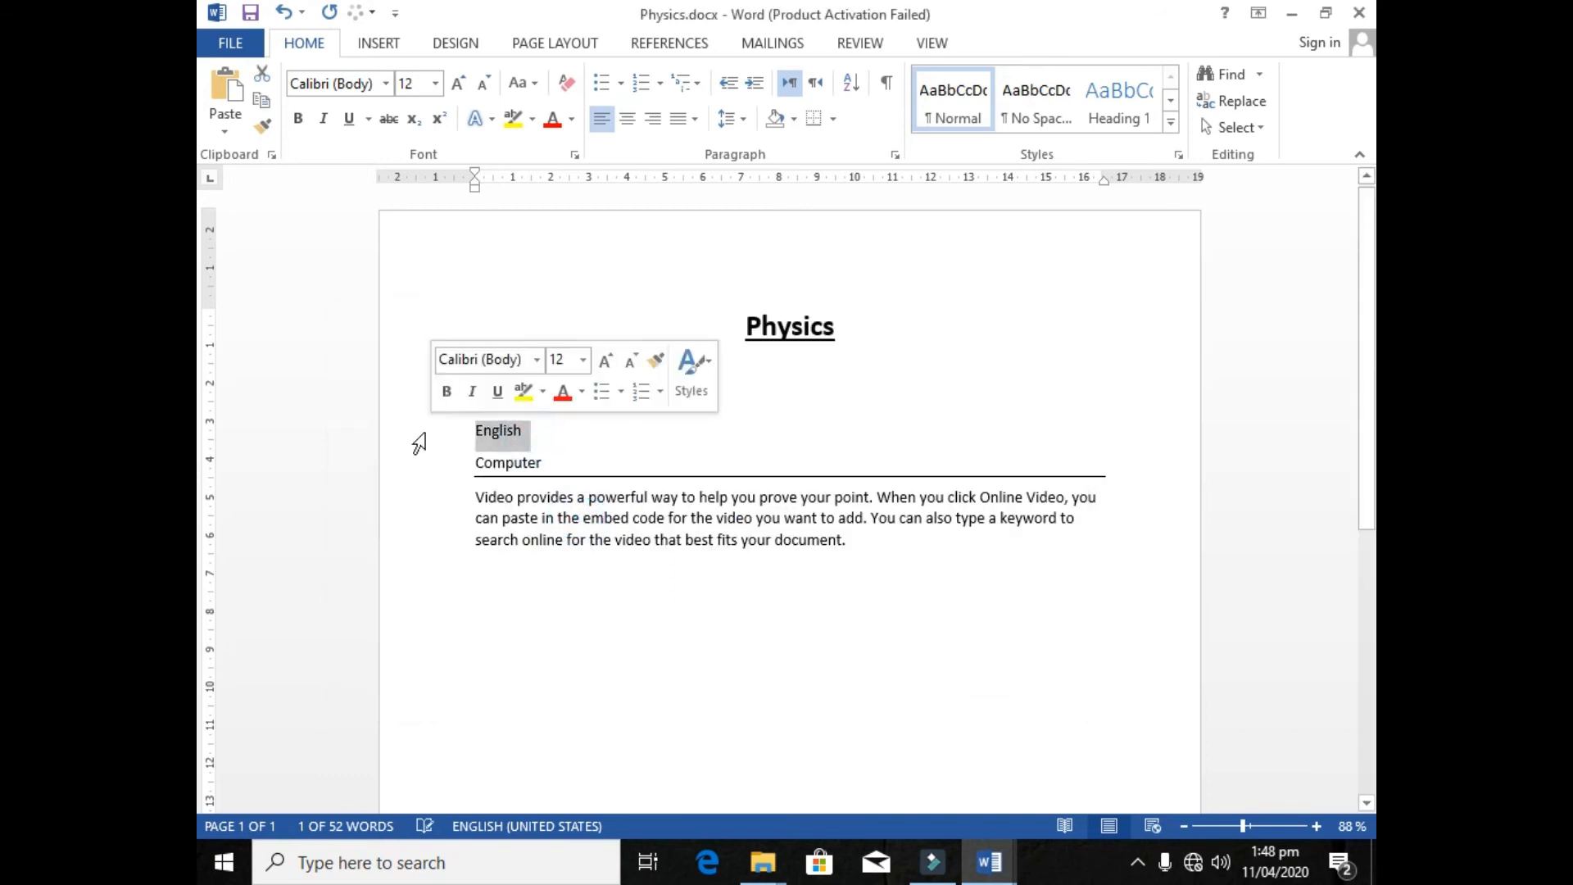
{"action": "key", "text": "ctrl+k"}
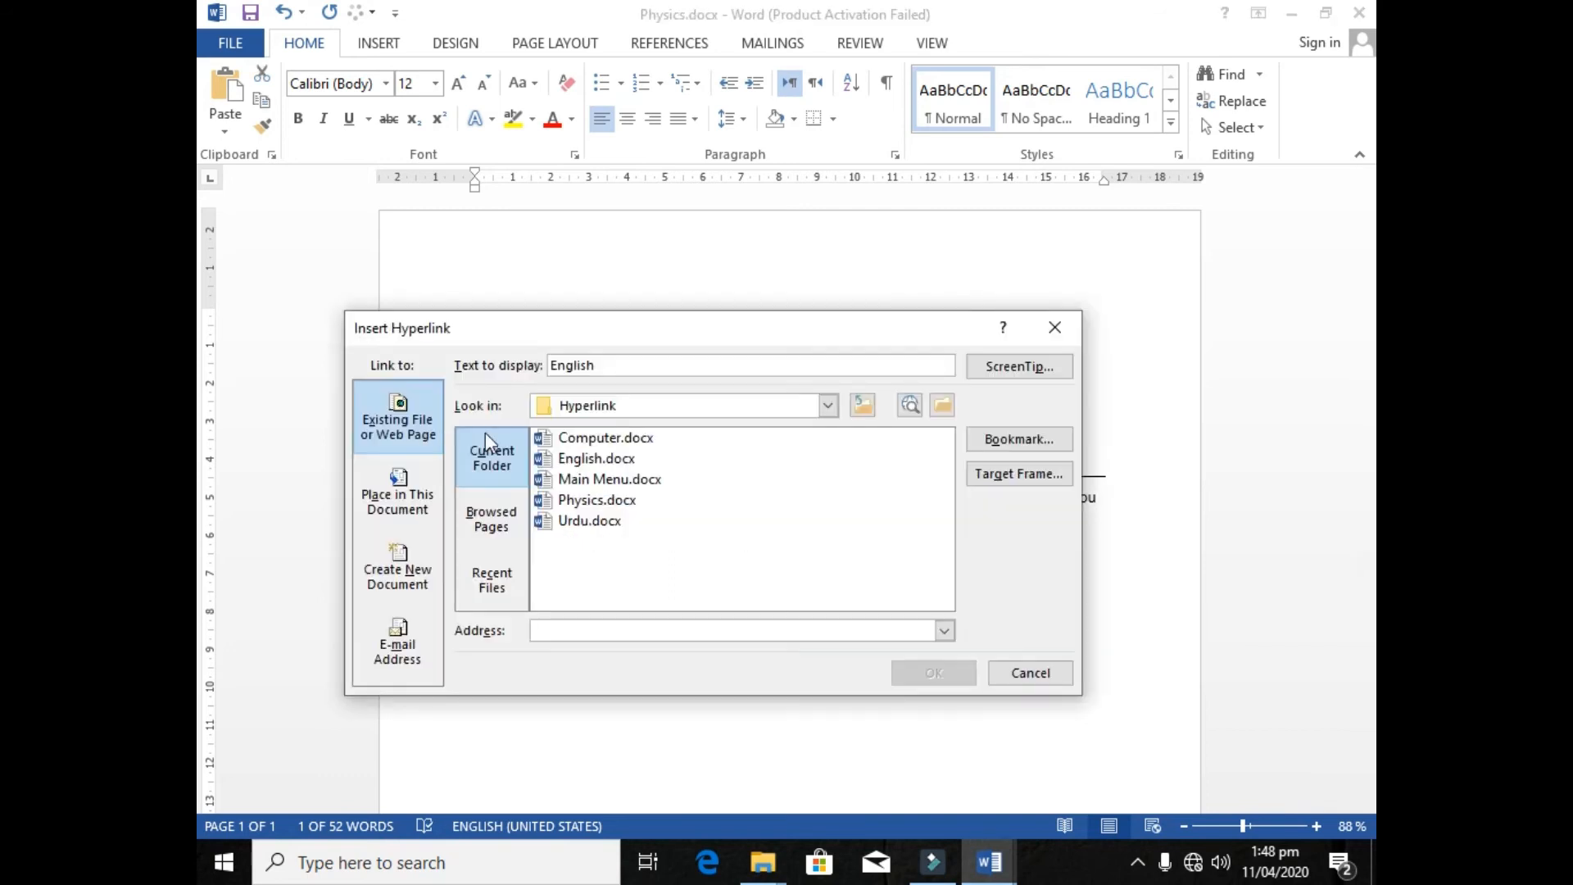
{"action": "double_click", "coordinate": [616, 456]}
{"action": "left_click_drag", "start_coordinate": [590, 459], "coordinate": [435, 456]}
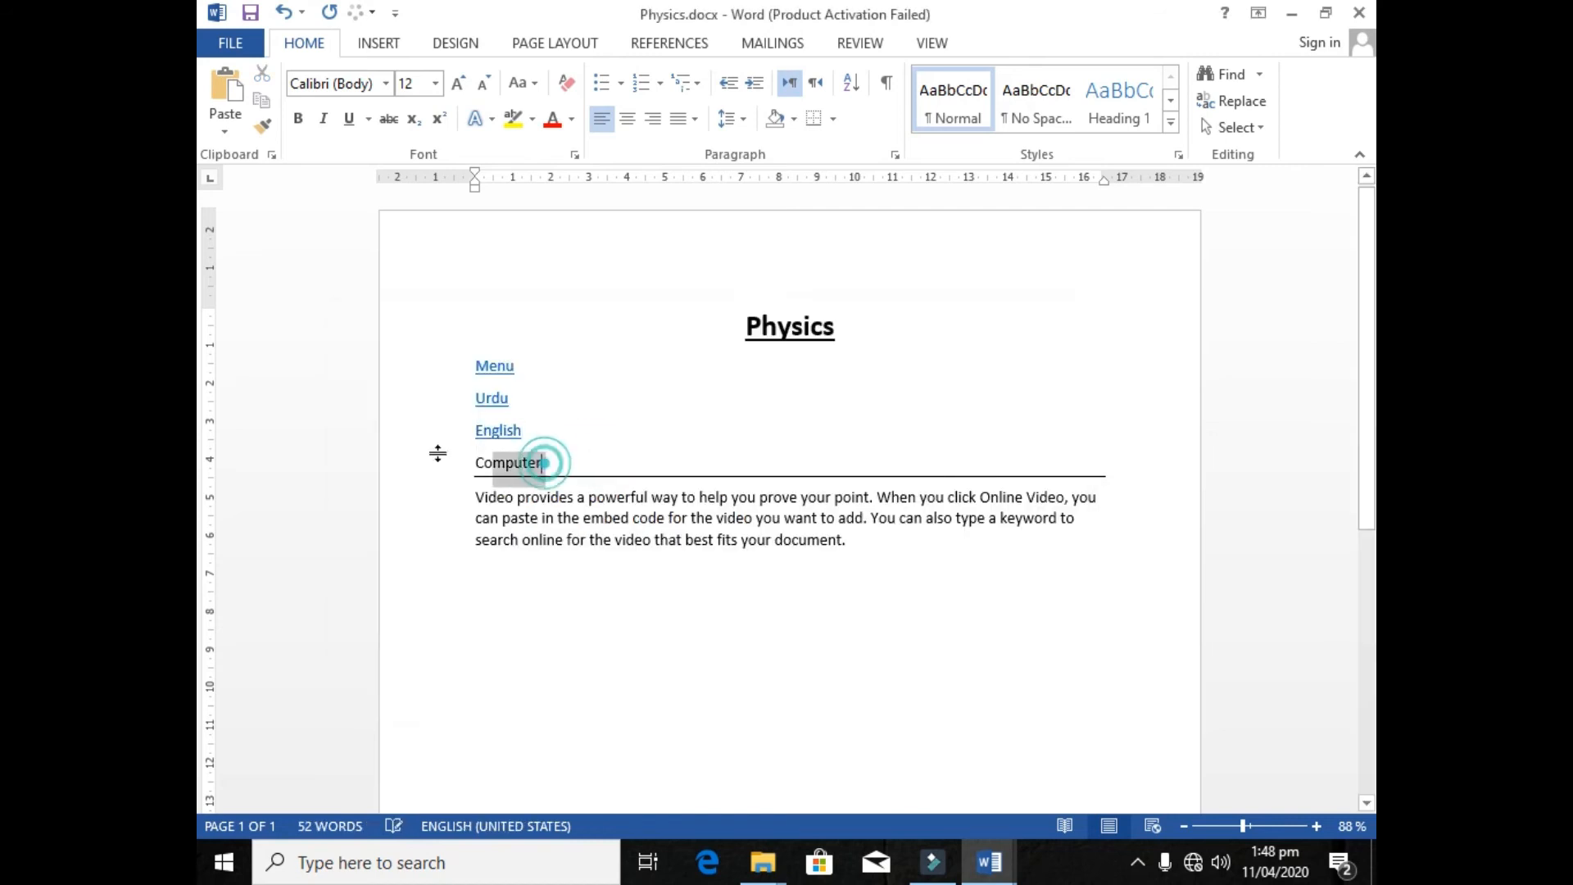
{"action": "key", "text": "ctrl+k"}
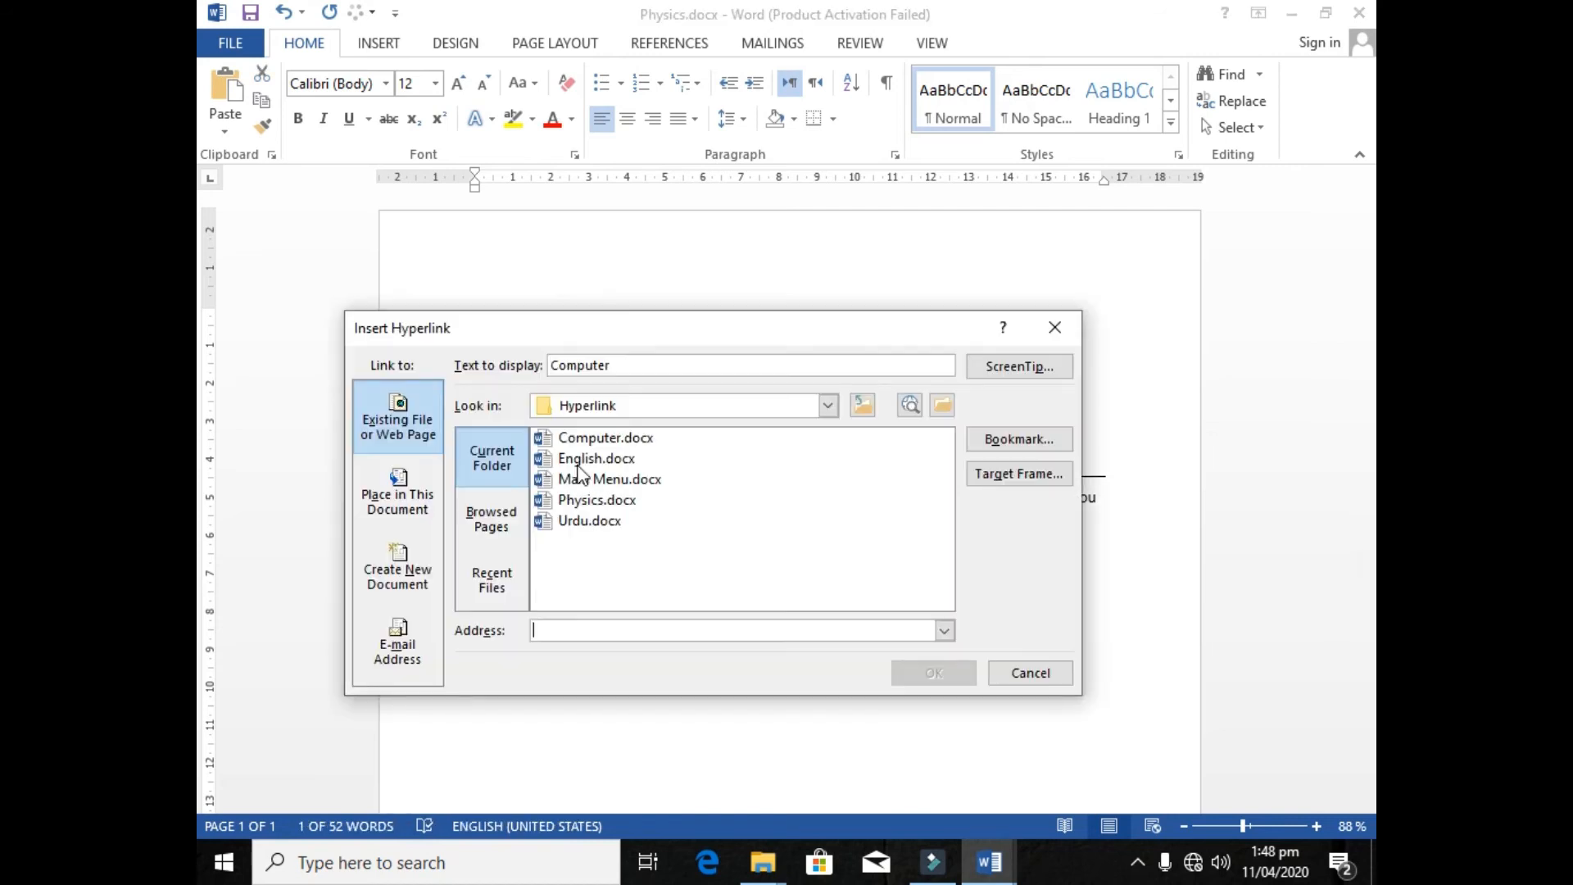
{"action": "double_click", "coordinate": [604, 438]}
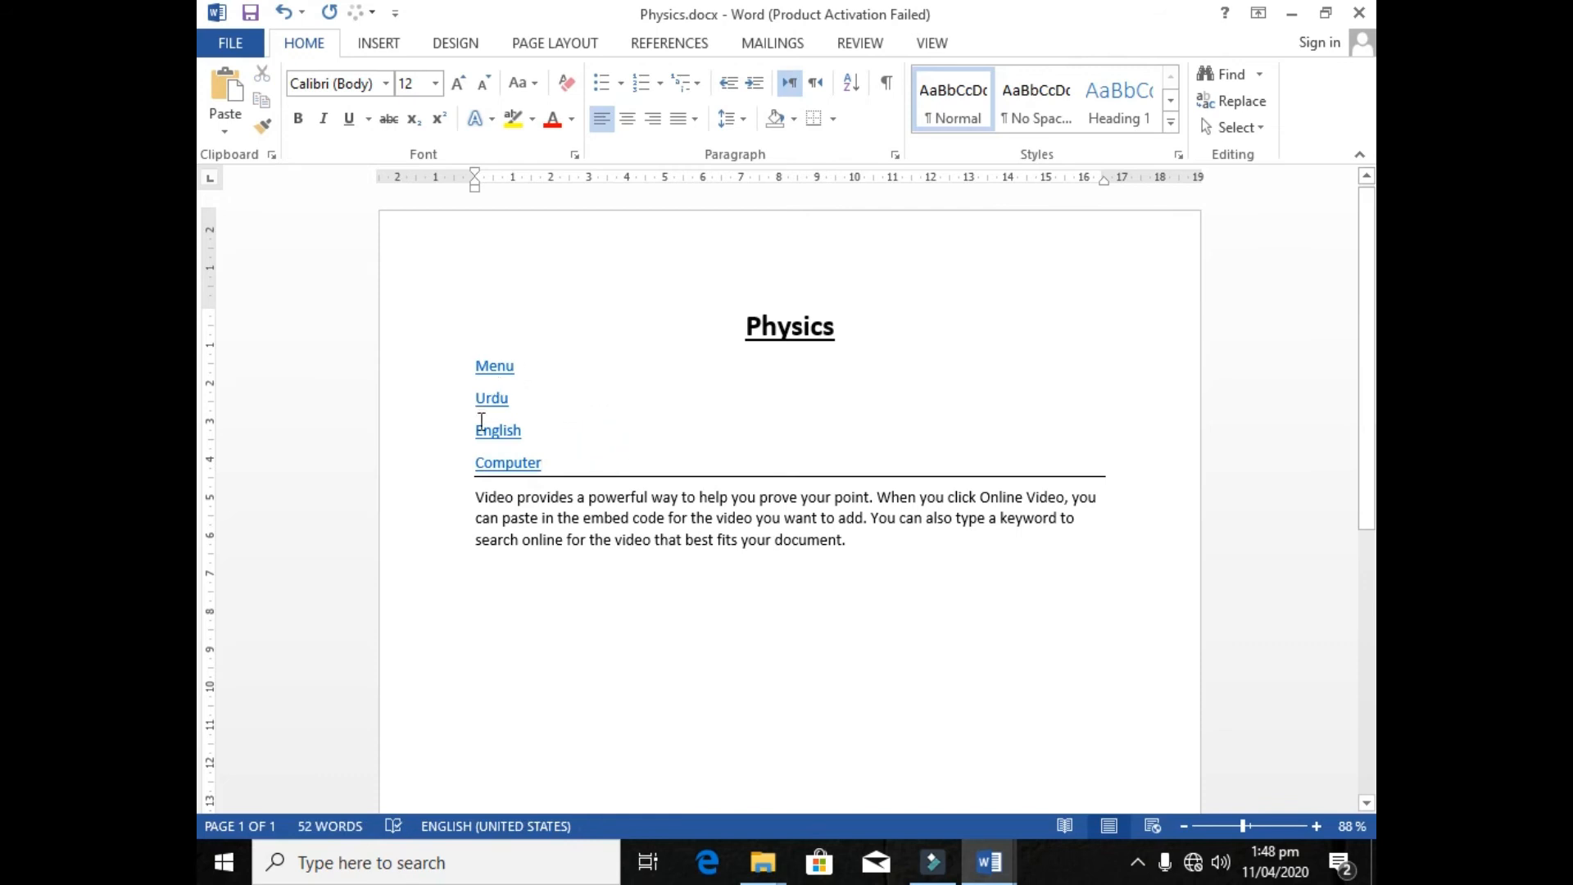
- Test the cross-links by following English, Computer, Urdu, Computer, English, Physics and Urdu in turn
{"action": "left_click", "coordinate": [490, 433], "text": "ctrl"}
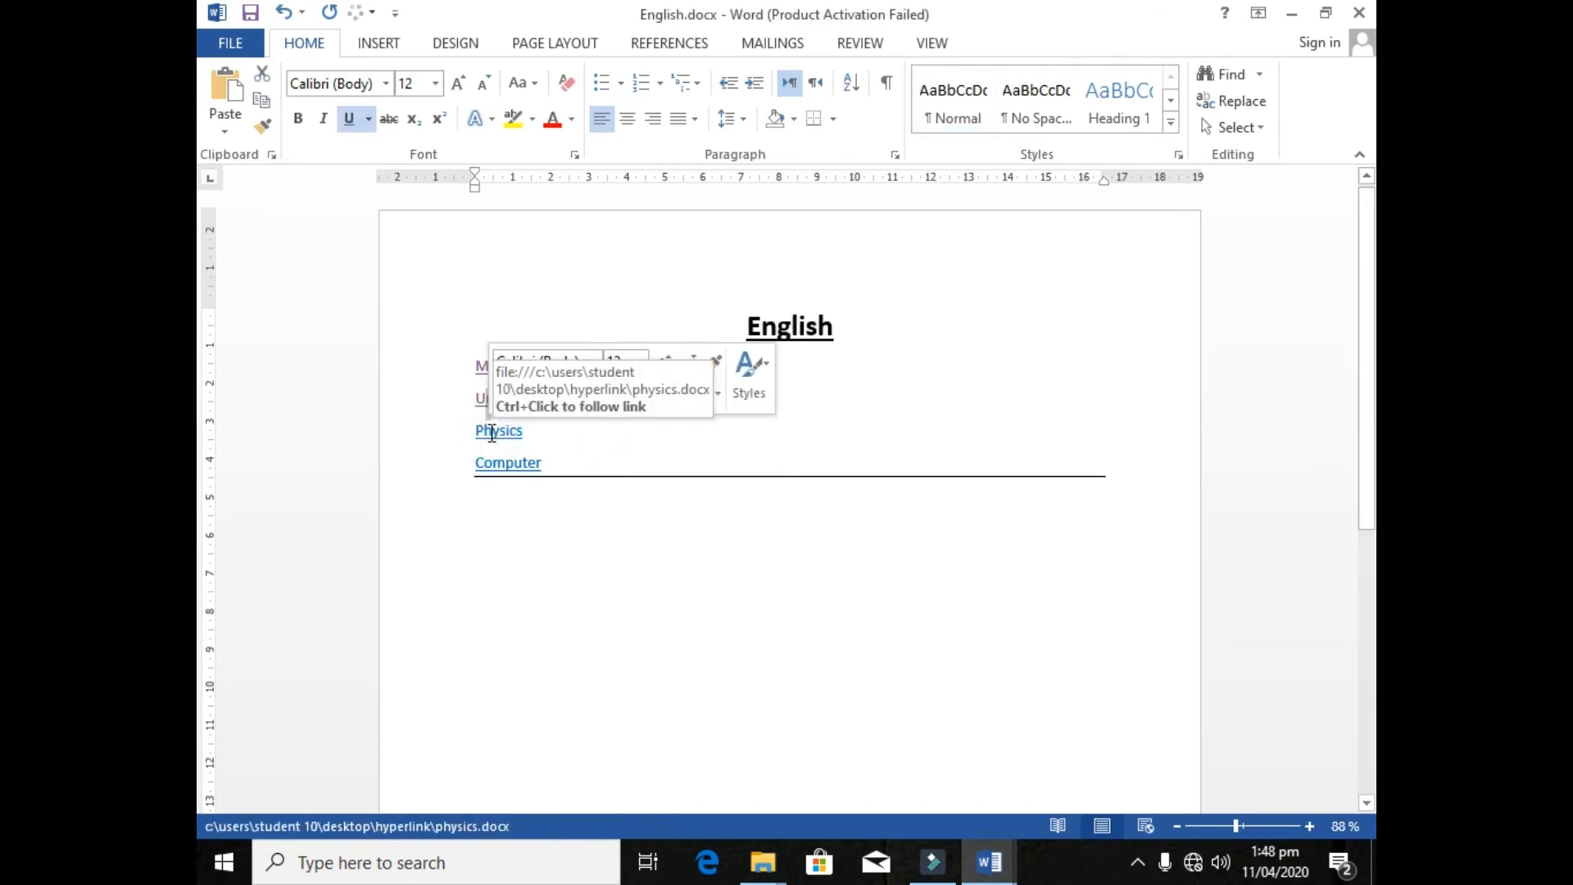
{"action": "left_click", "coordinate": [523, 460], "text": "ctrl"}
{"action": "double_click", "coordinate": [524, 460]}
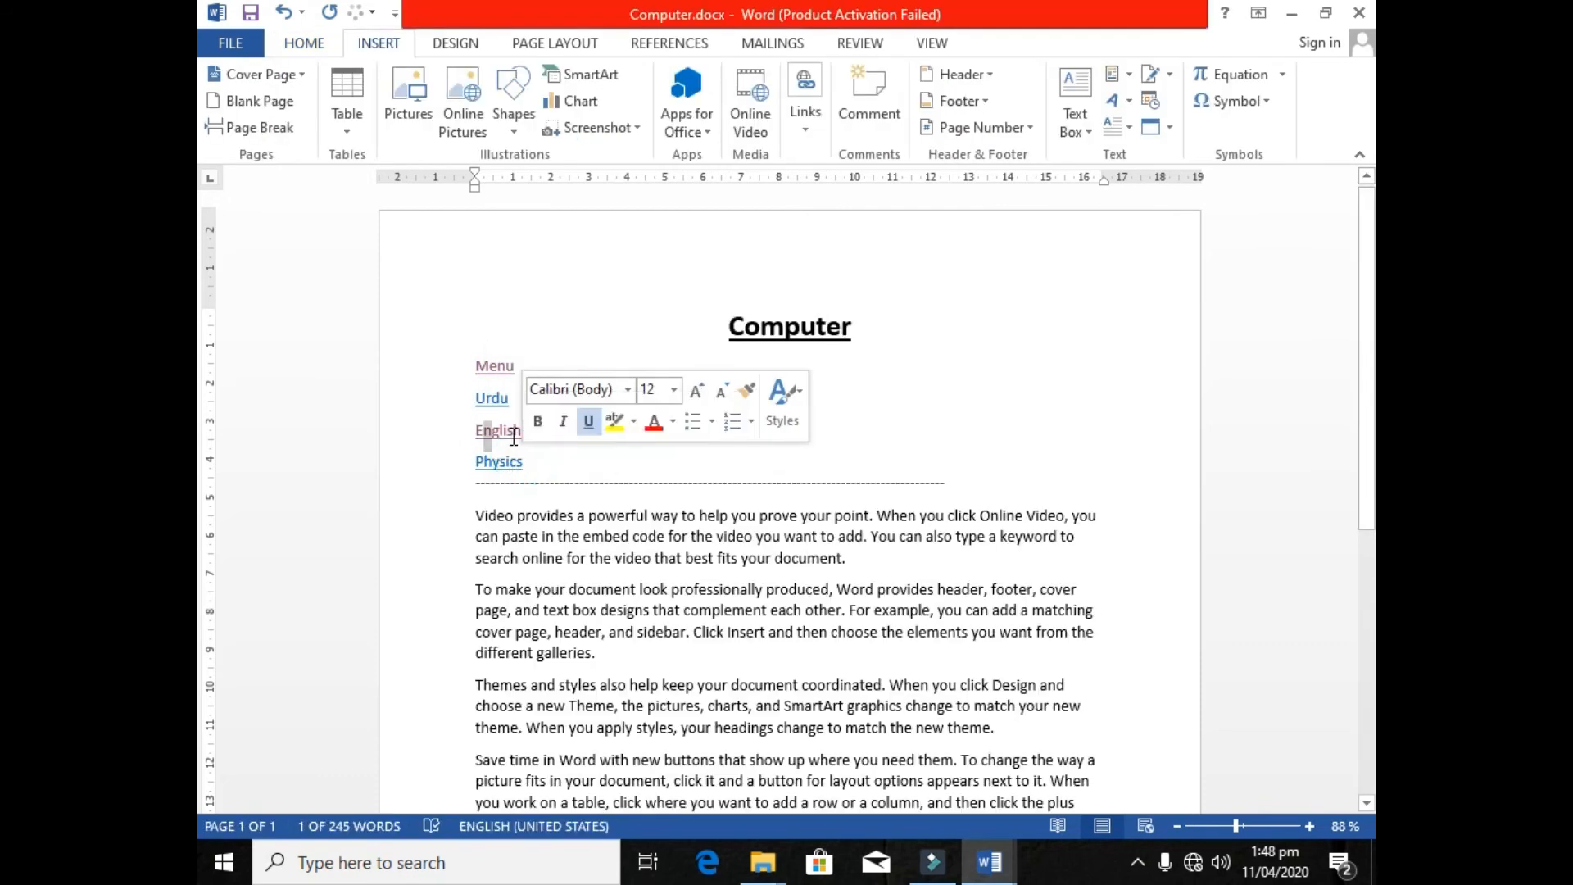
{"action": "left_click", "coordinate": [491, 400], "text": "ctrl"}
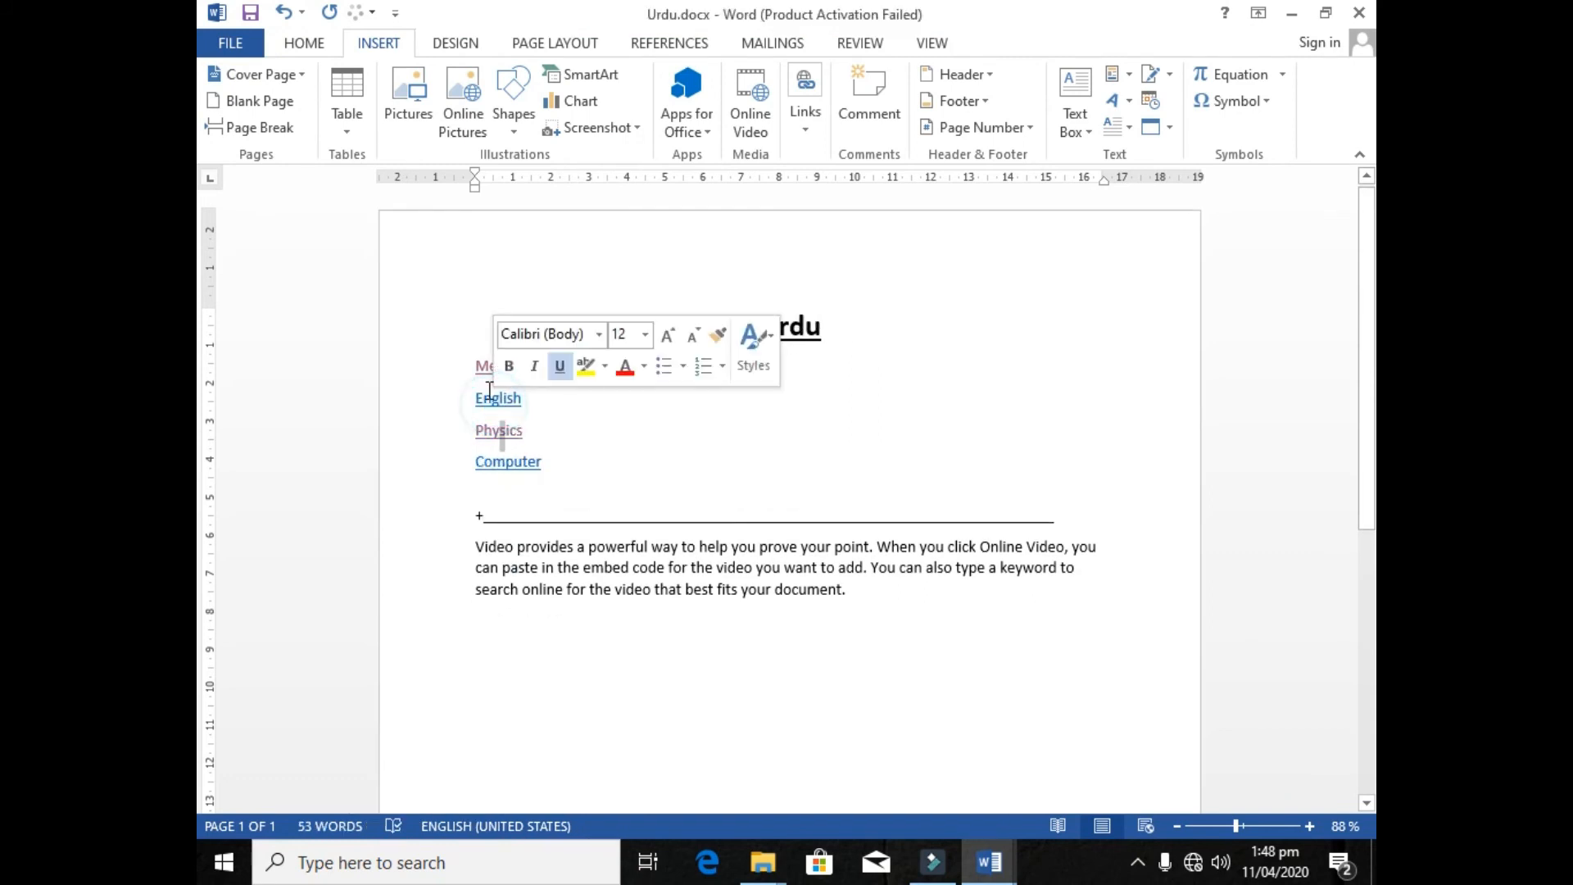
{"action": "left_click", "coordinate": [496, 463], "text": "ctrl"}
{"action": "left_click", "coordinate": [484, 428], "text": "ctrl"}
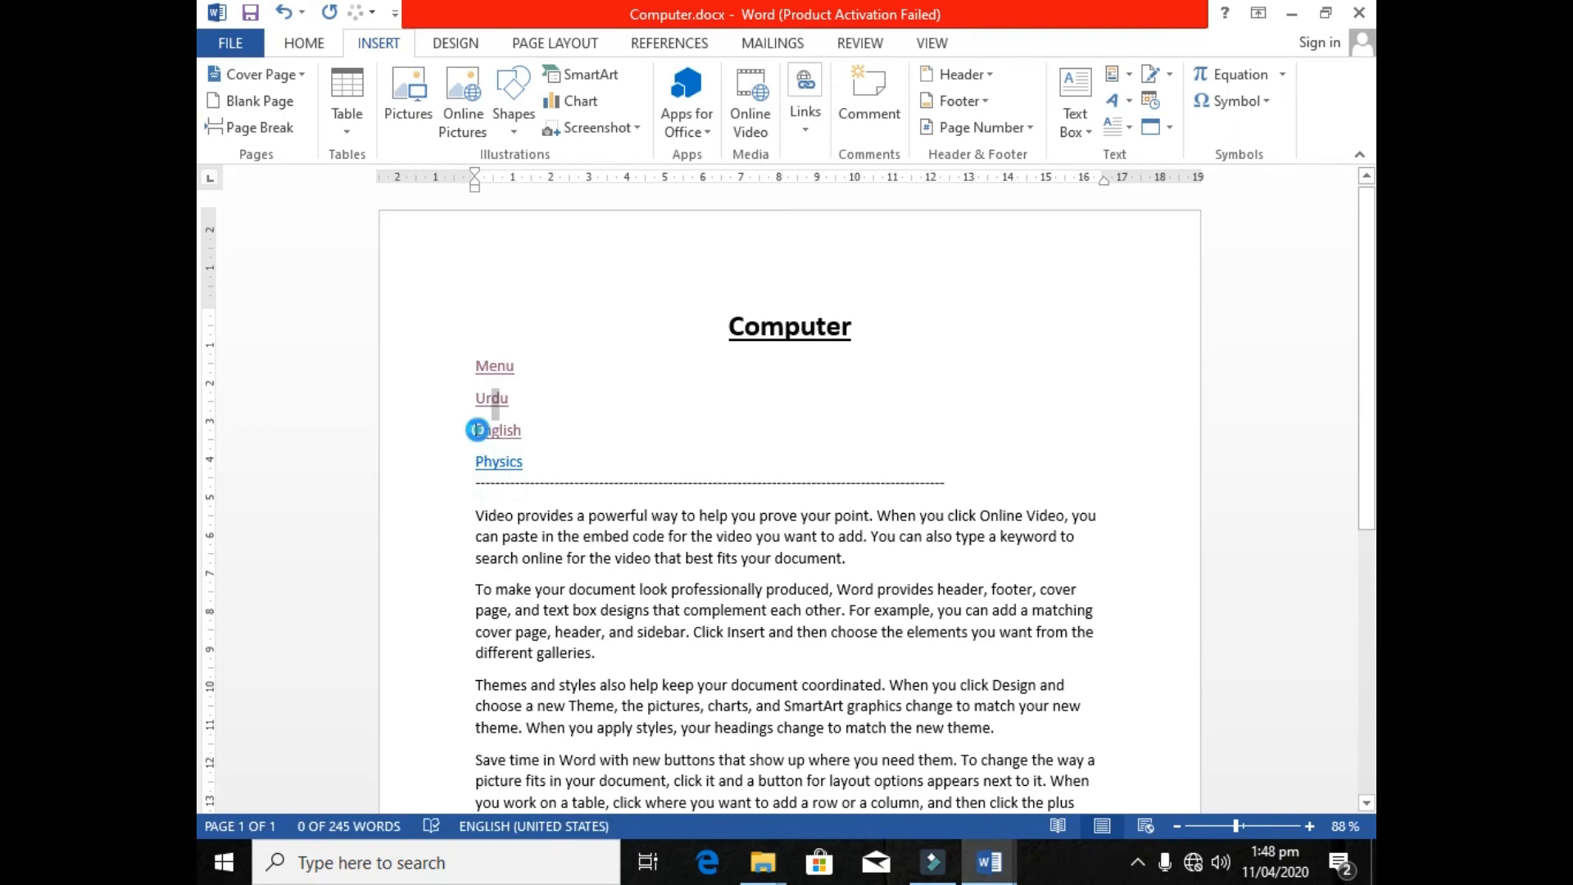
{"action": "left_click", "coordinate": [497, 432], "text": "ctrl"}
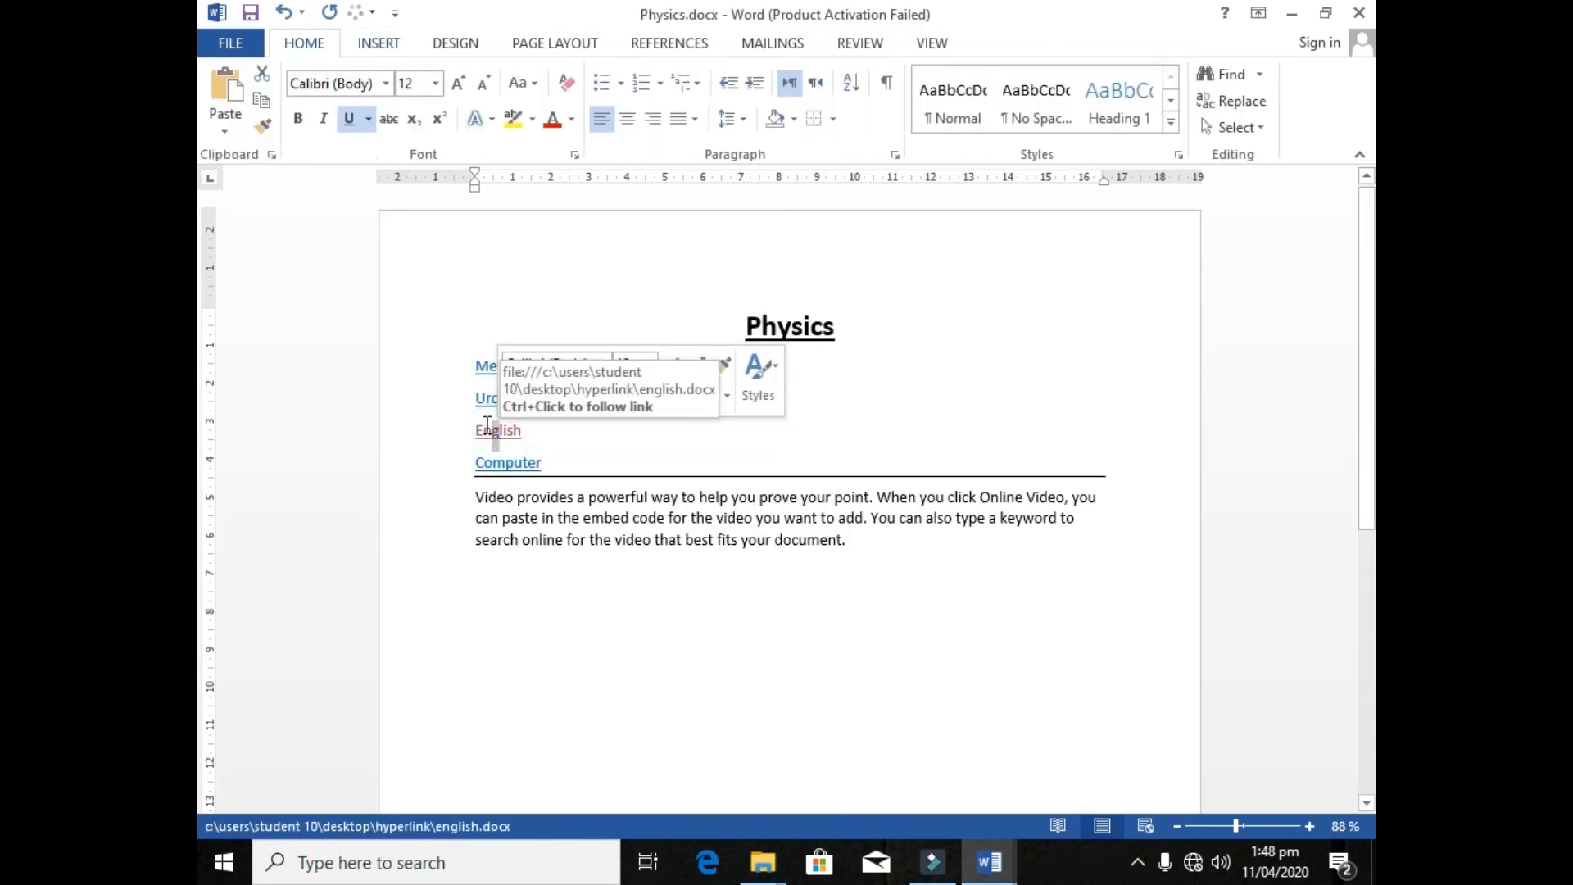
{"action": "left_click", "coordinate": [485, 399], "text": "ctrl"}
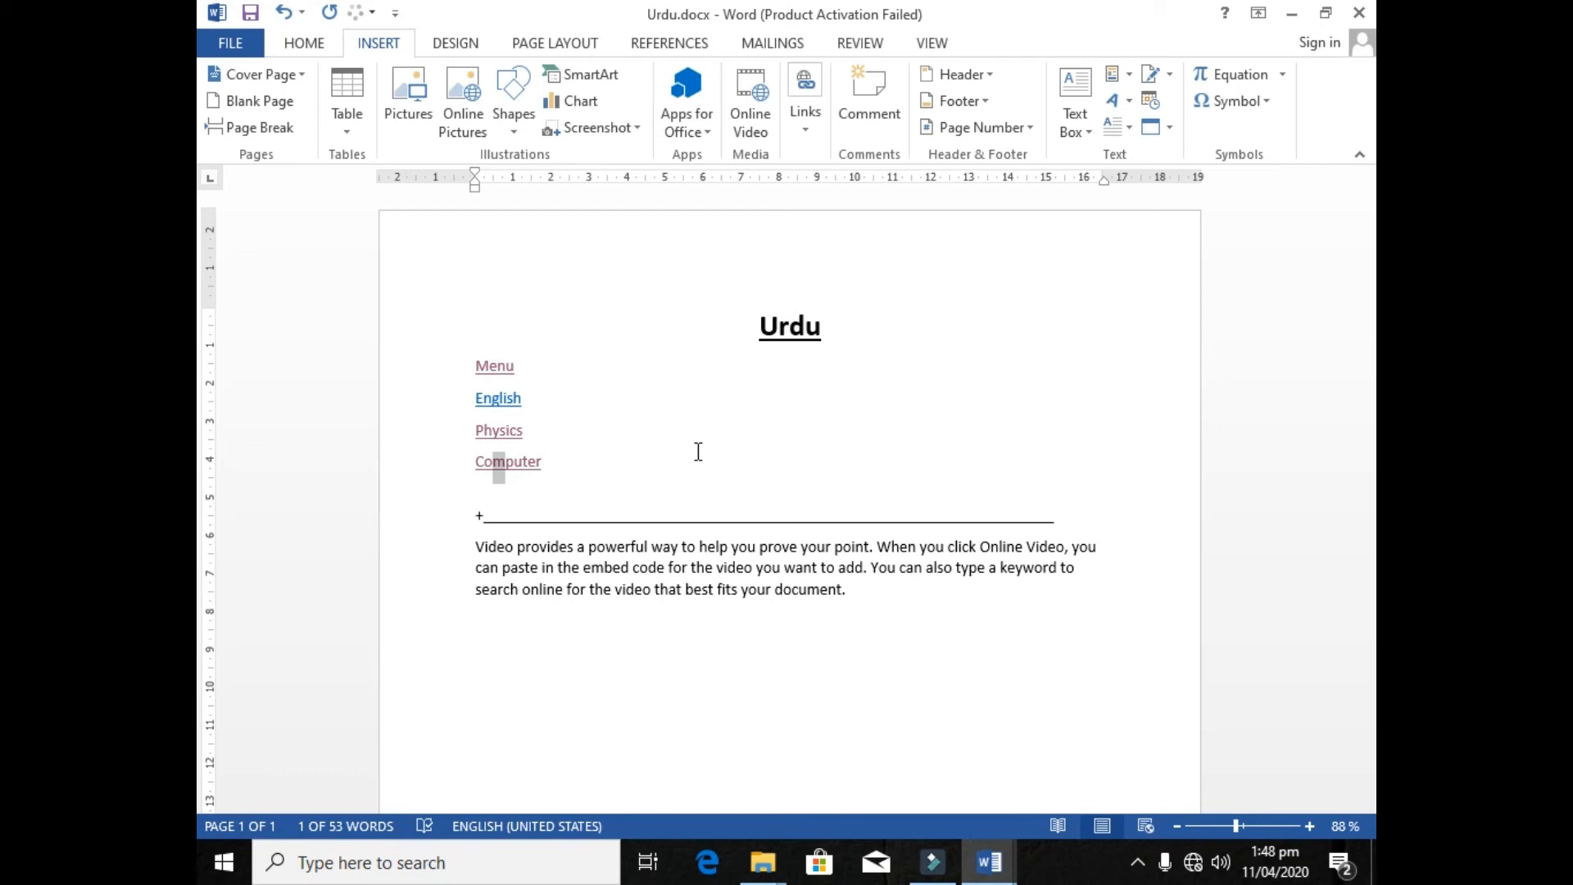
{"action": "left_click", "coordinate": [801, 120]}
{"action": "left_click", "coordinate": [627, 333]}
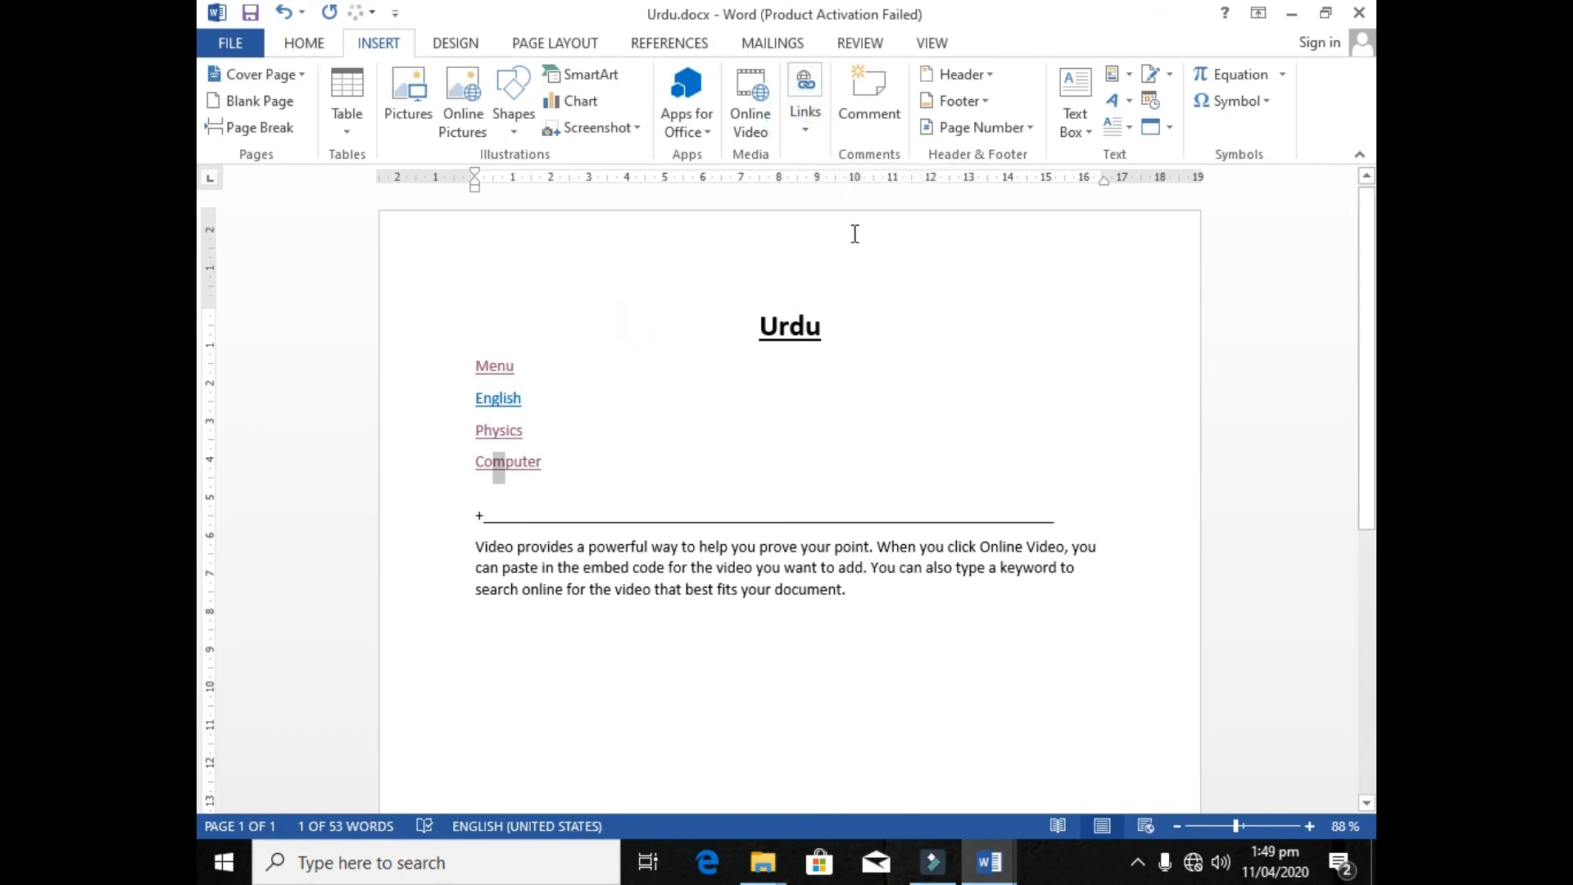
- Close the Urdu, Physics, English, Computer and Main Menu documents, saving the changes to each
{"action": "left_click", "coordinate": [1369, 10]}
{"action": "left_click", "coordinate": [1366, 11]}
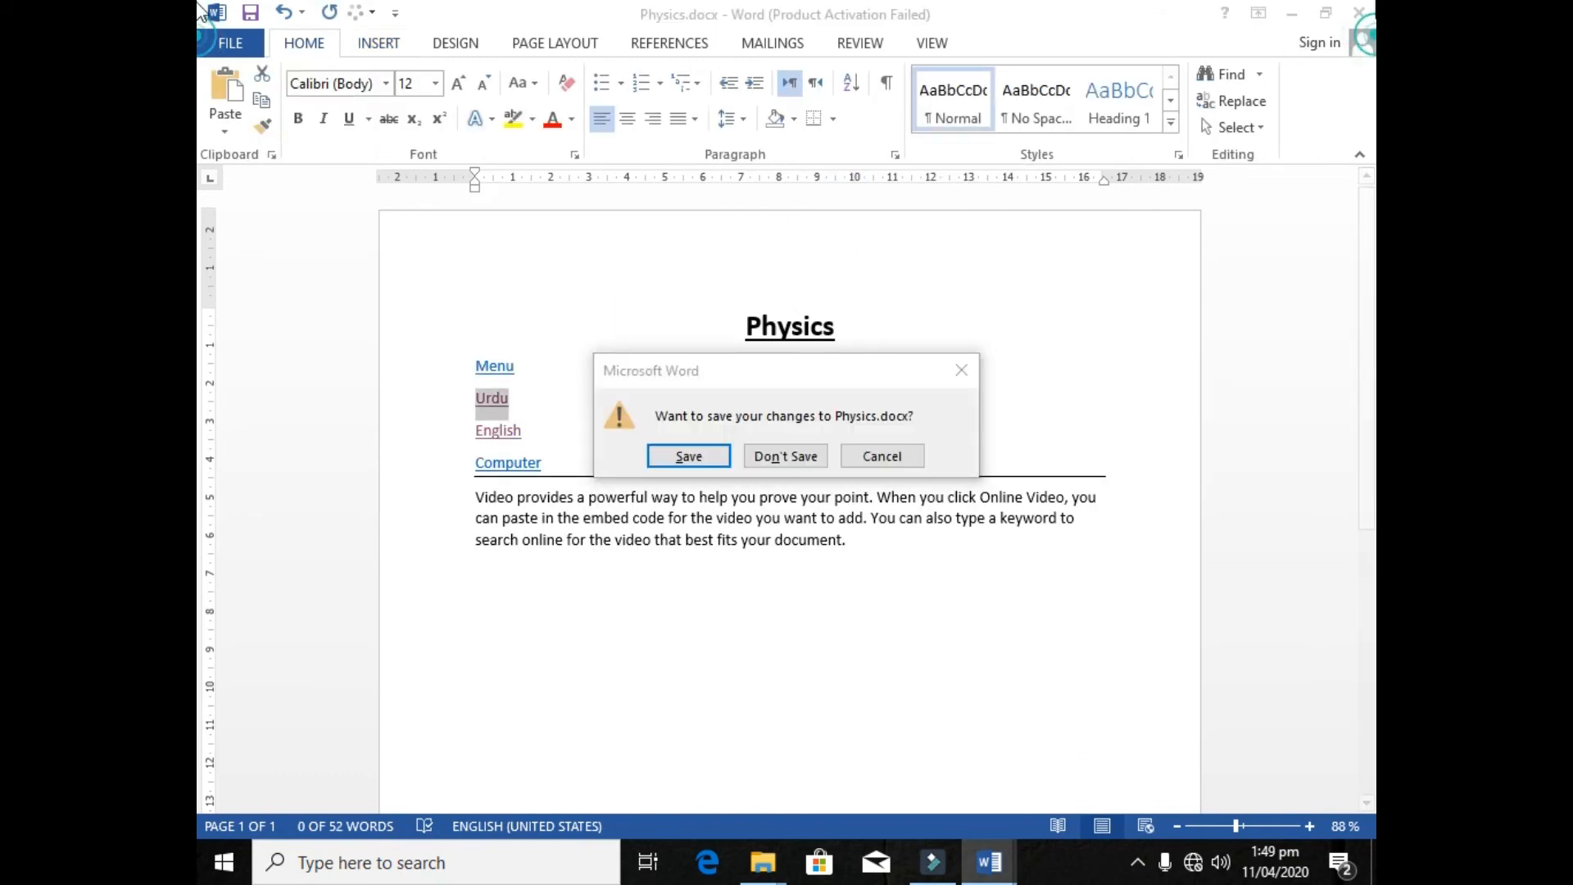
{"action": "left_click", "coordinate": [758, 459]}
{"action": "left_click", "coordinate": [1358, 13]}
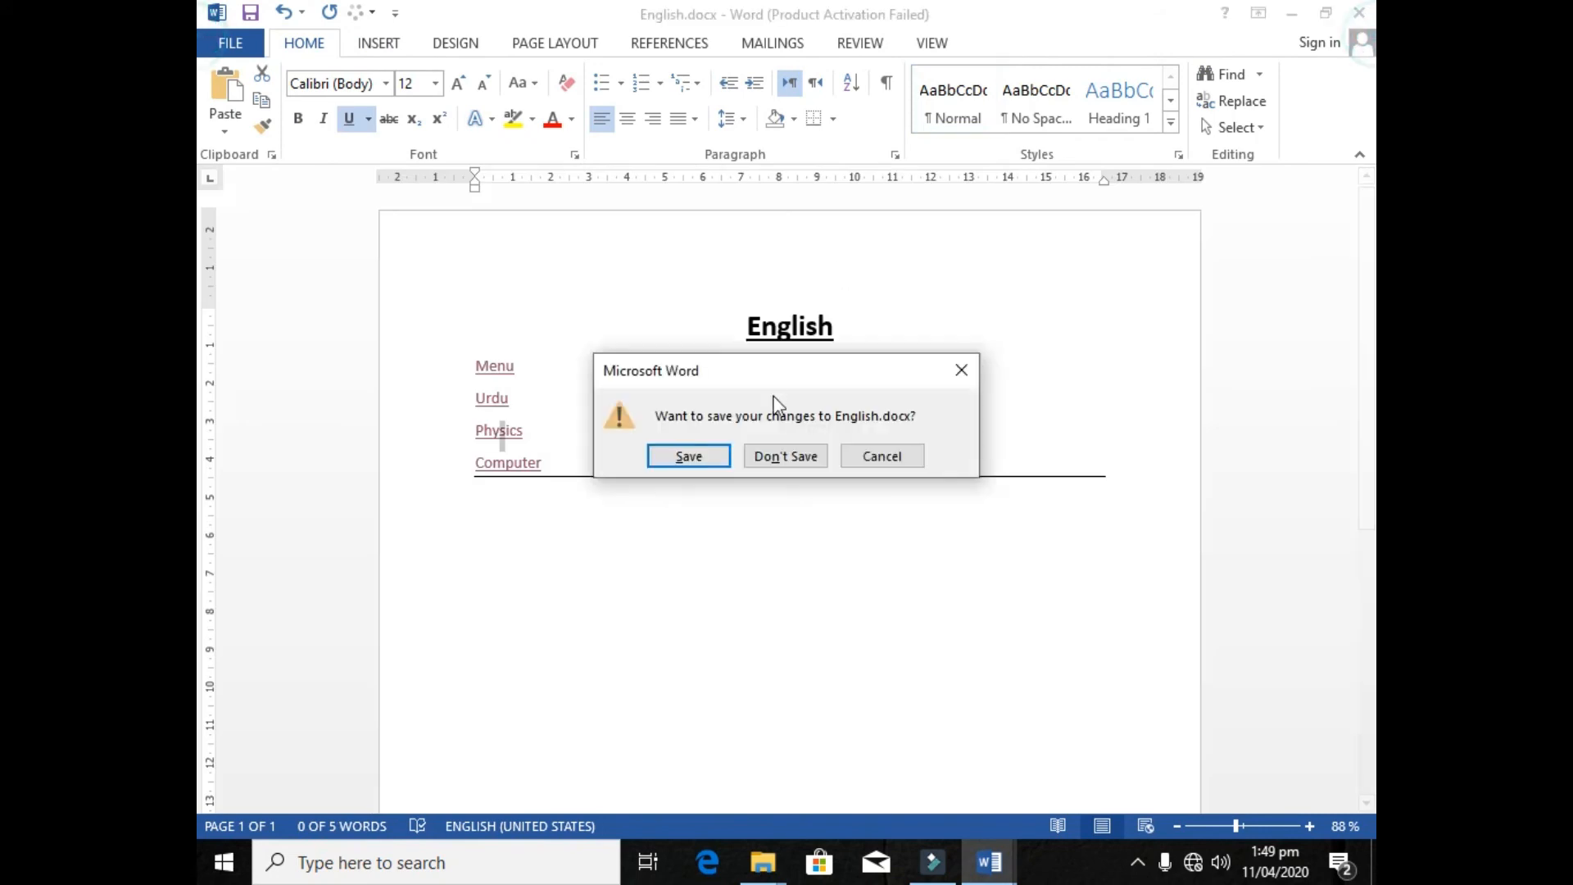
{"action": "left_click", "coordinate": [672, 459]}
{"action": "left_click", "coordinate": [1369, 7]}
{"action": "left_click", "coordinate": [710, 464]}
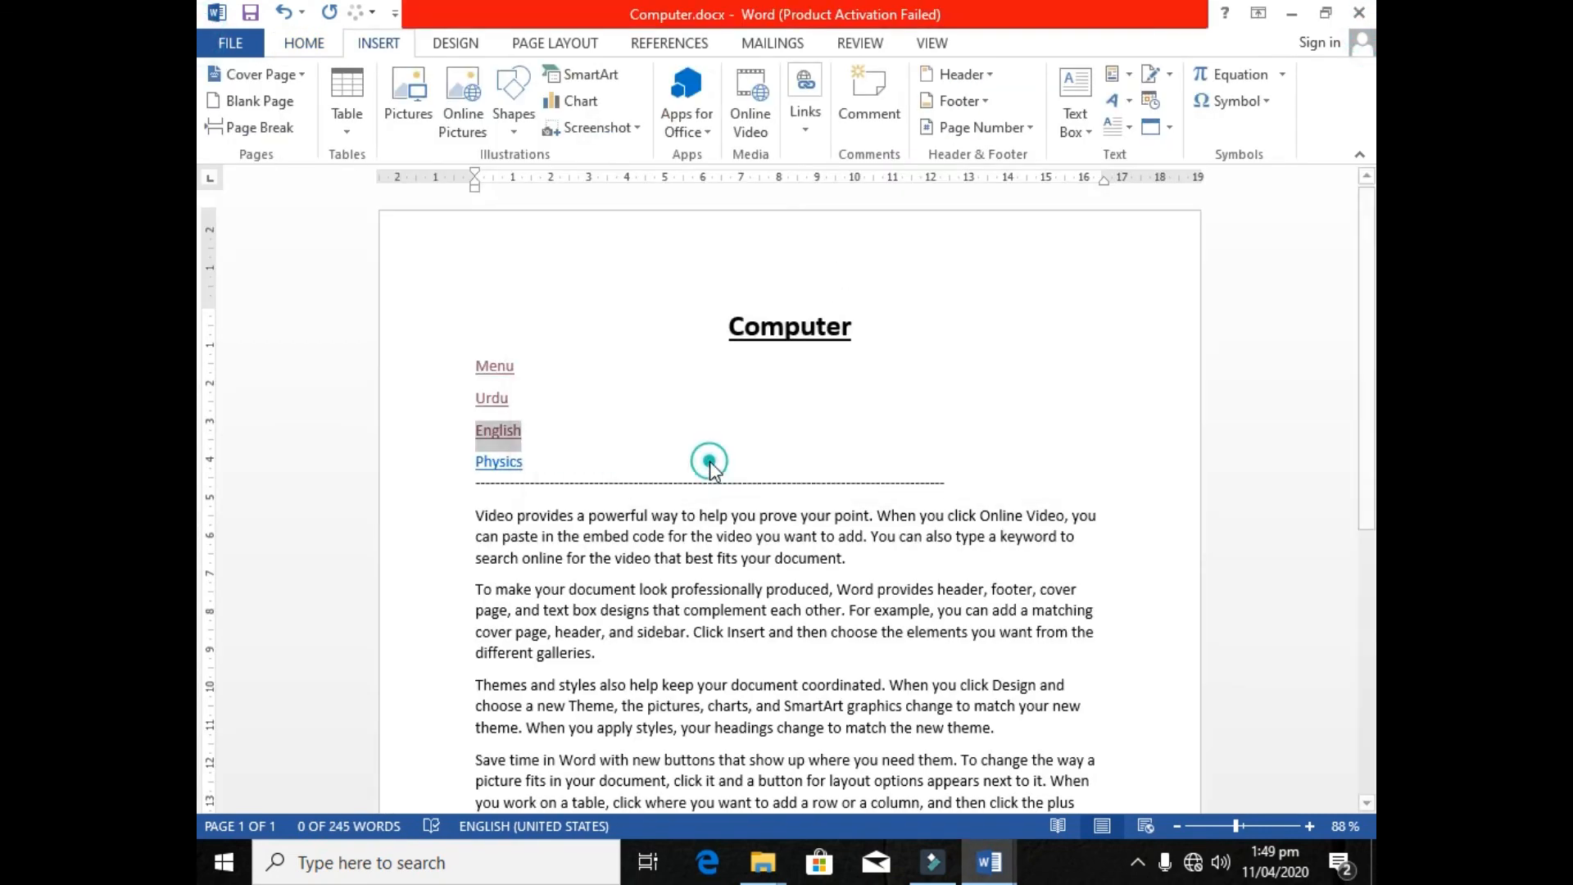
{"action": "left_click", "coordinate": [1369, 7]}
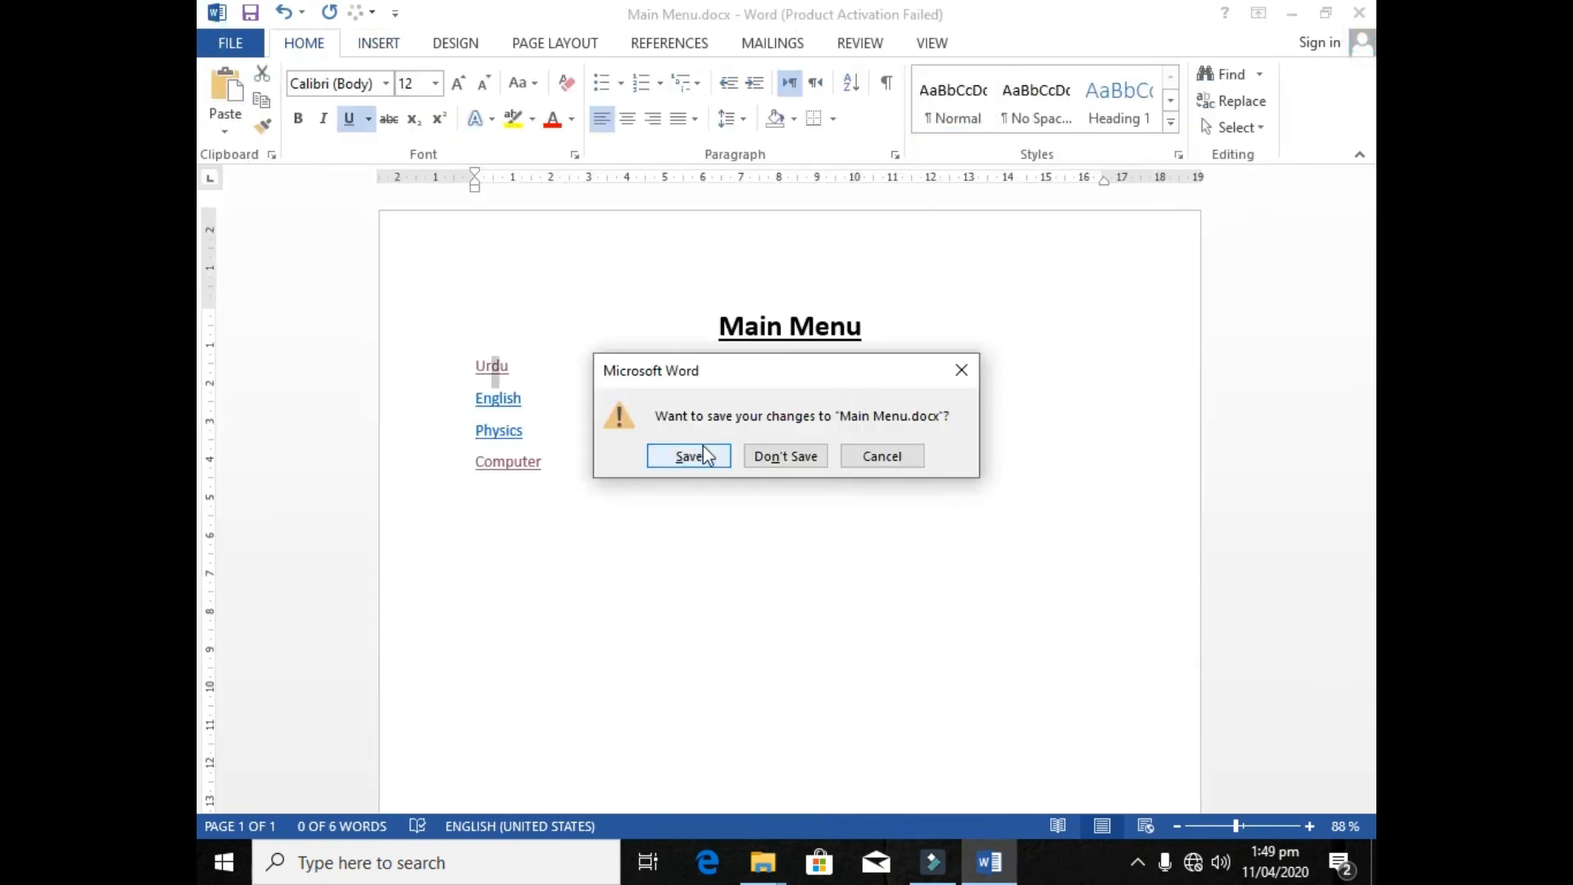
{"action": "left_click", "coordinate": [700, 453]}
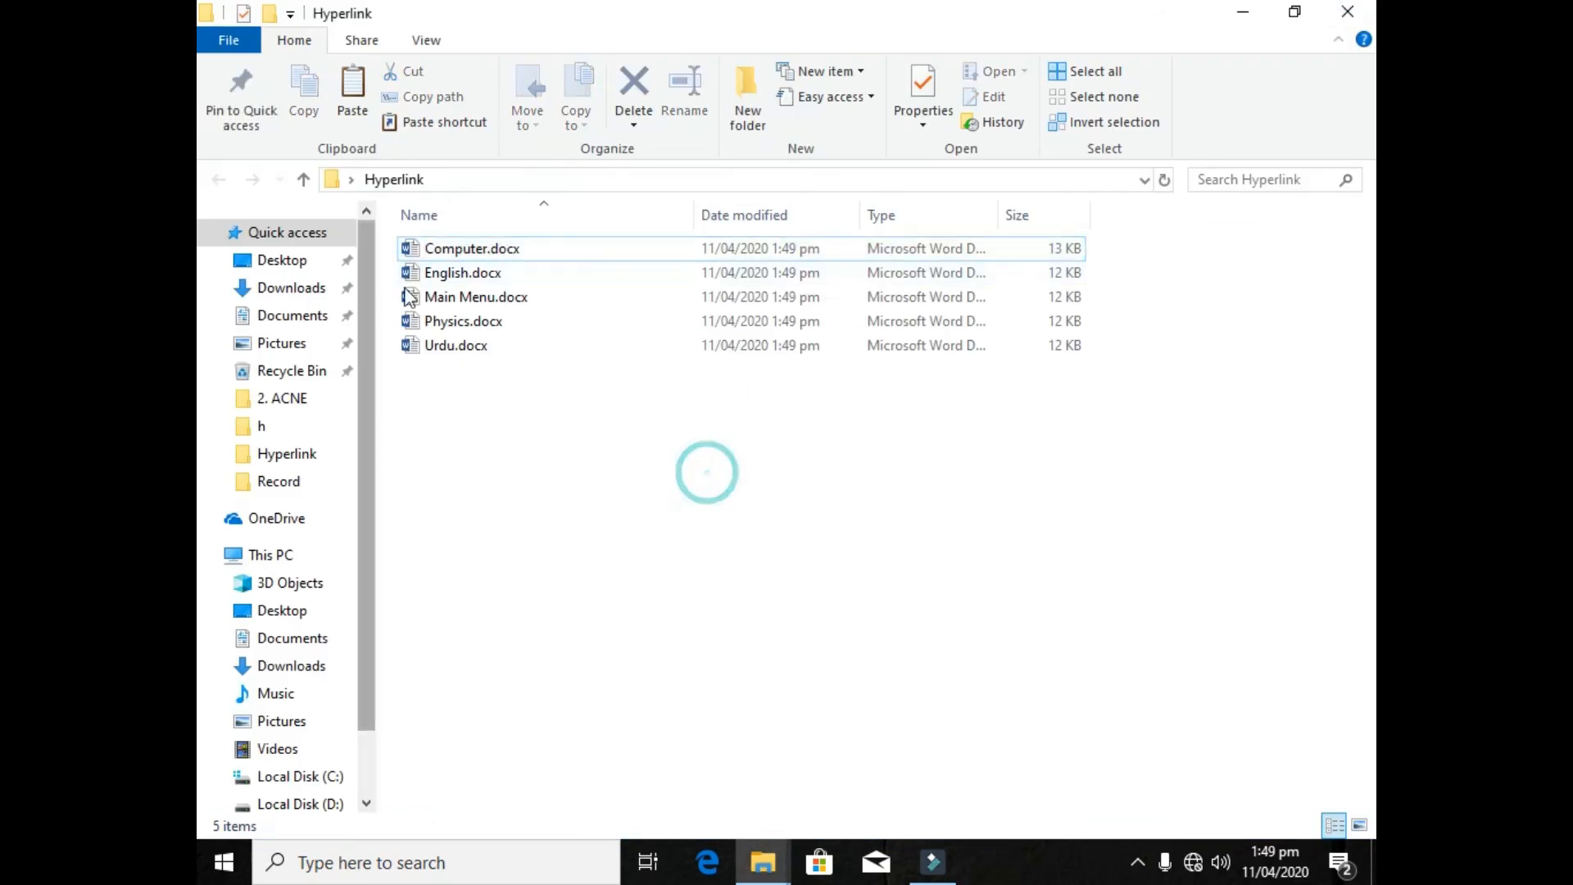
- Reopen Main Menu.docx from the Hyperlink folder and dismiss the Office activation notice
{"action": "left_click", "coordinate": [419, 297]}
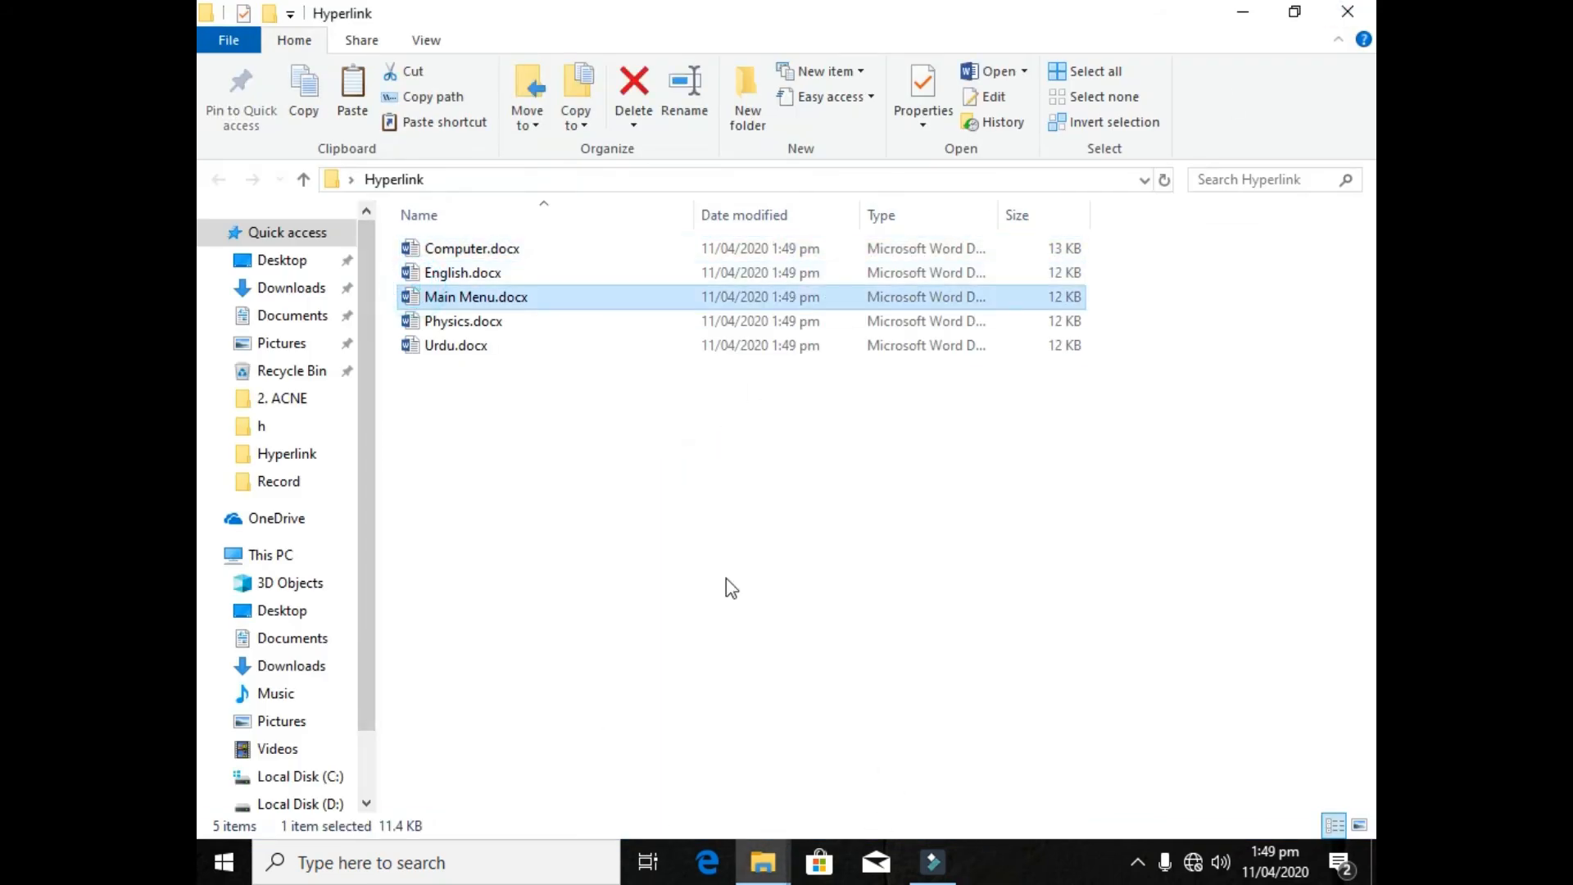
{"action": "double_click", "coordinate": [667, 296]}
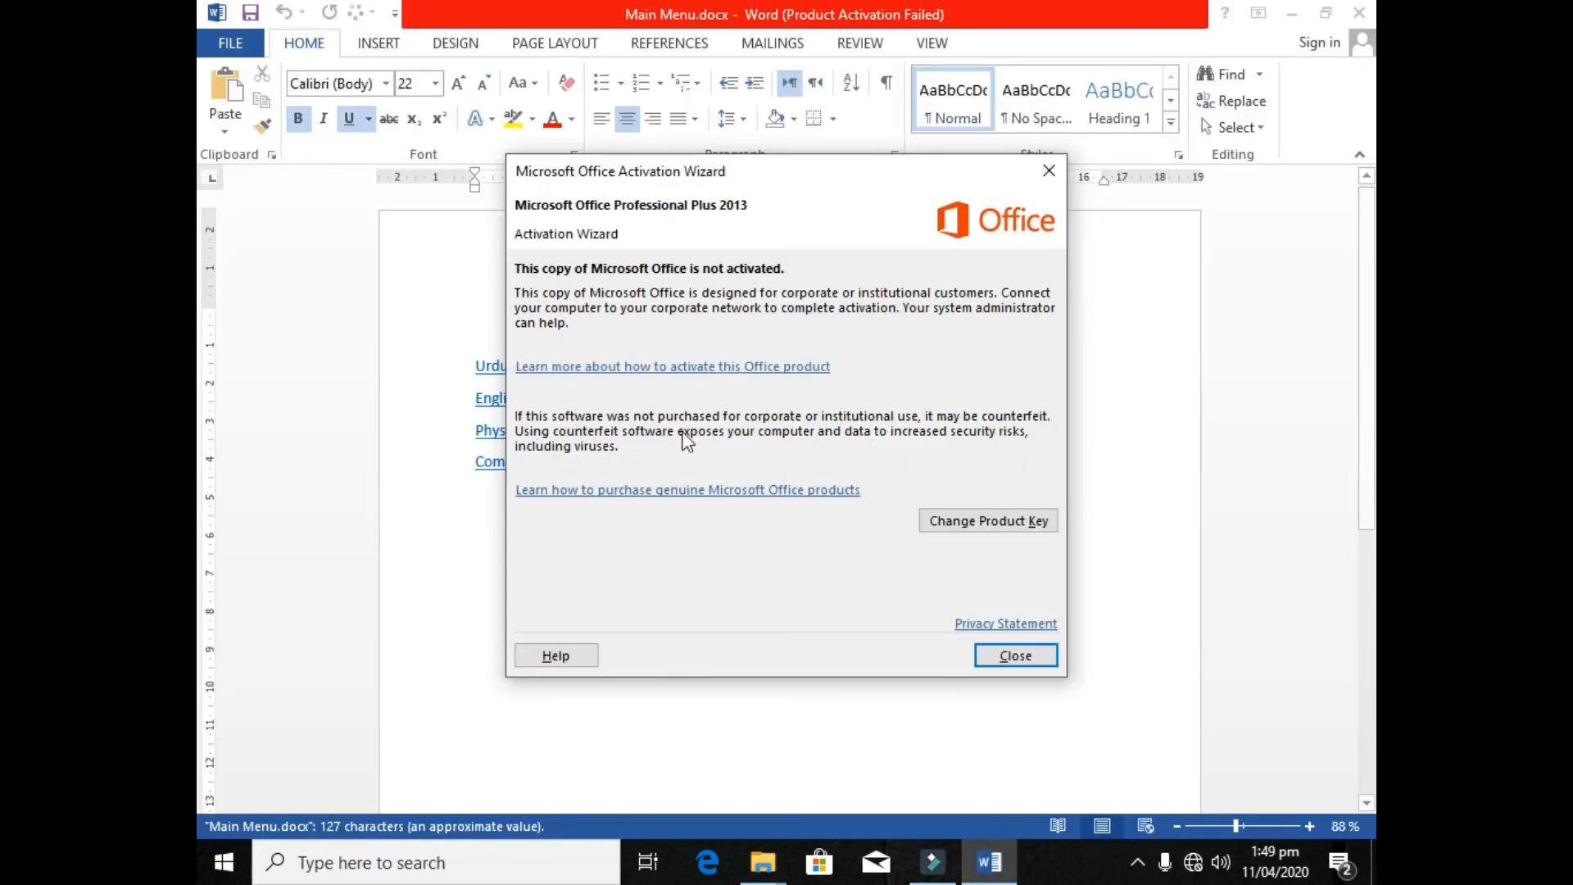
{"action": "left_click", "coordinate": [994, 655]}
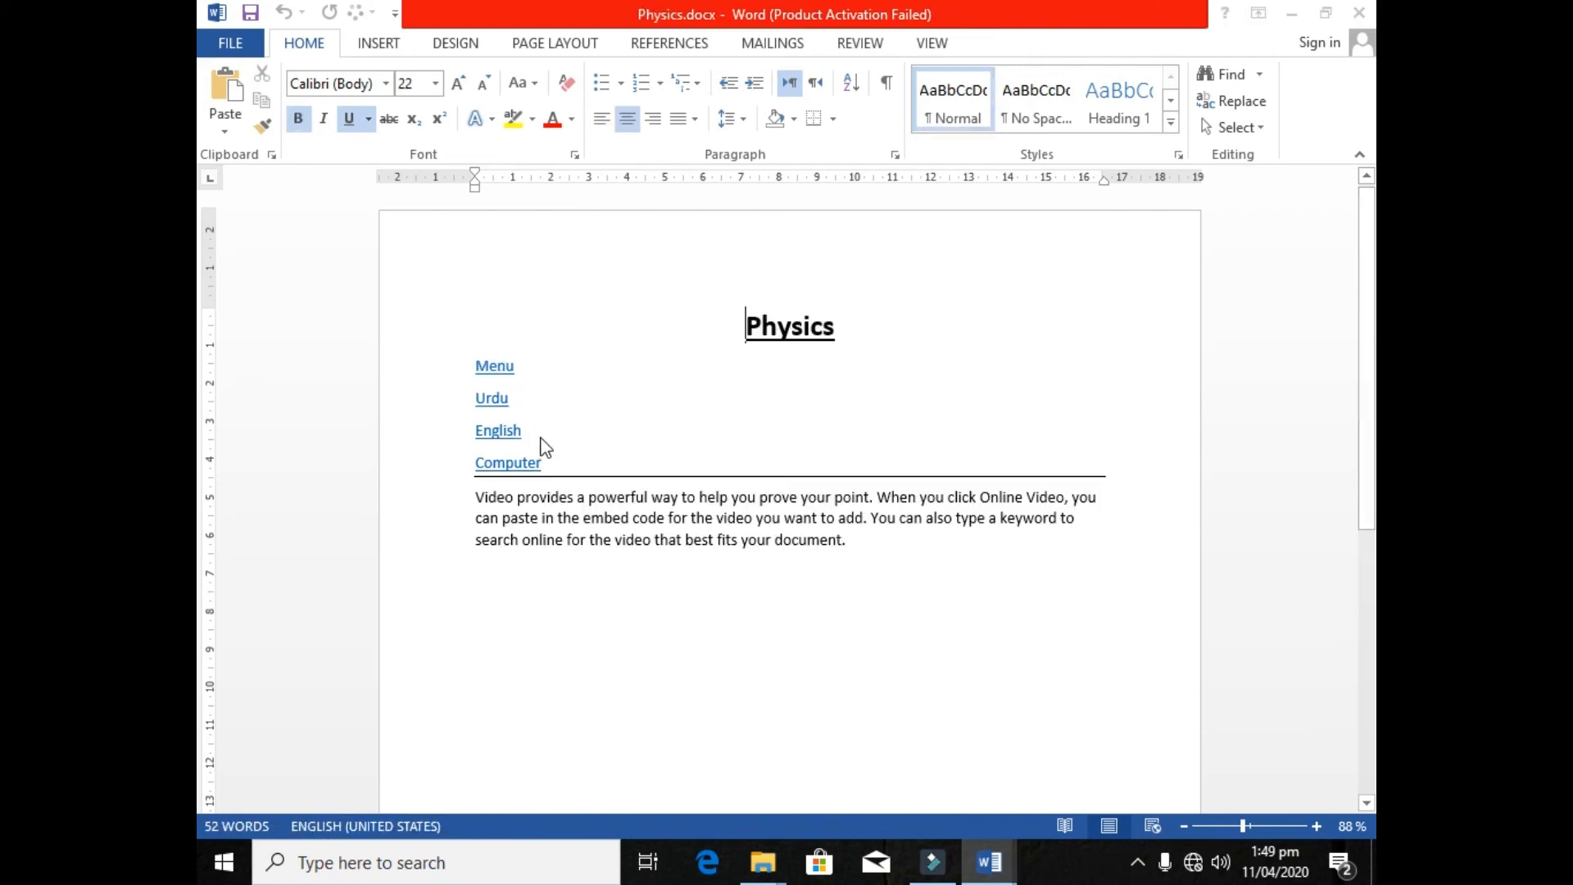
- Test the saved links by returning from Physics to Main Menu through Menu and following Physics again
{"action": "left_click", "coordinate": [1009, 654]}
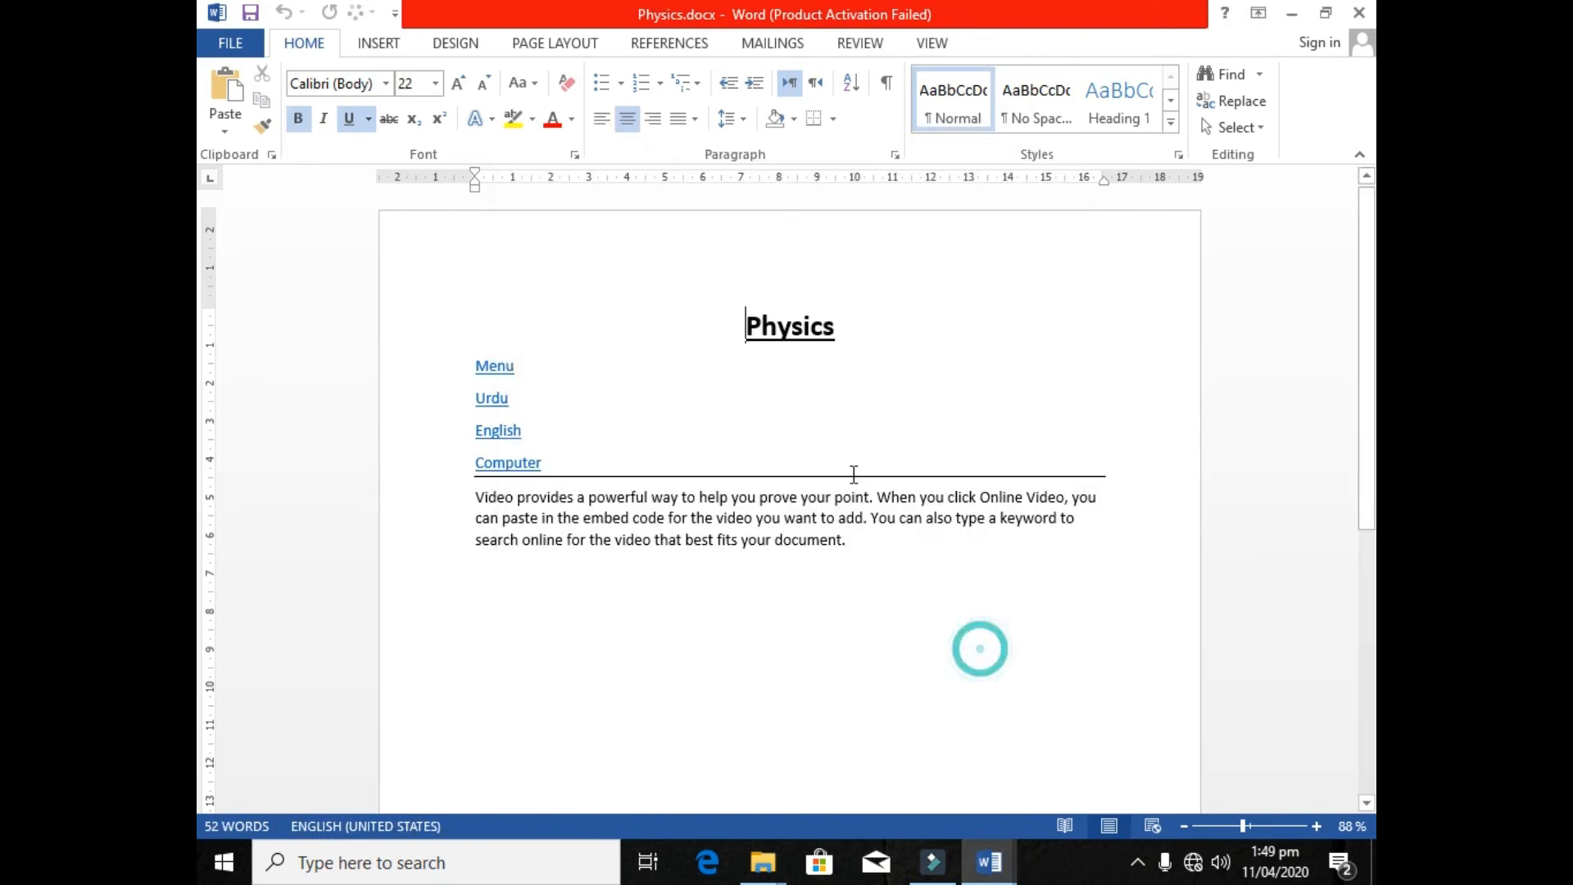
{"action": "left_click", "coordinate": [519, 517]}
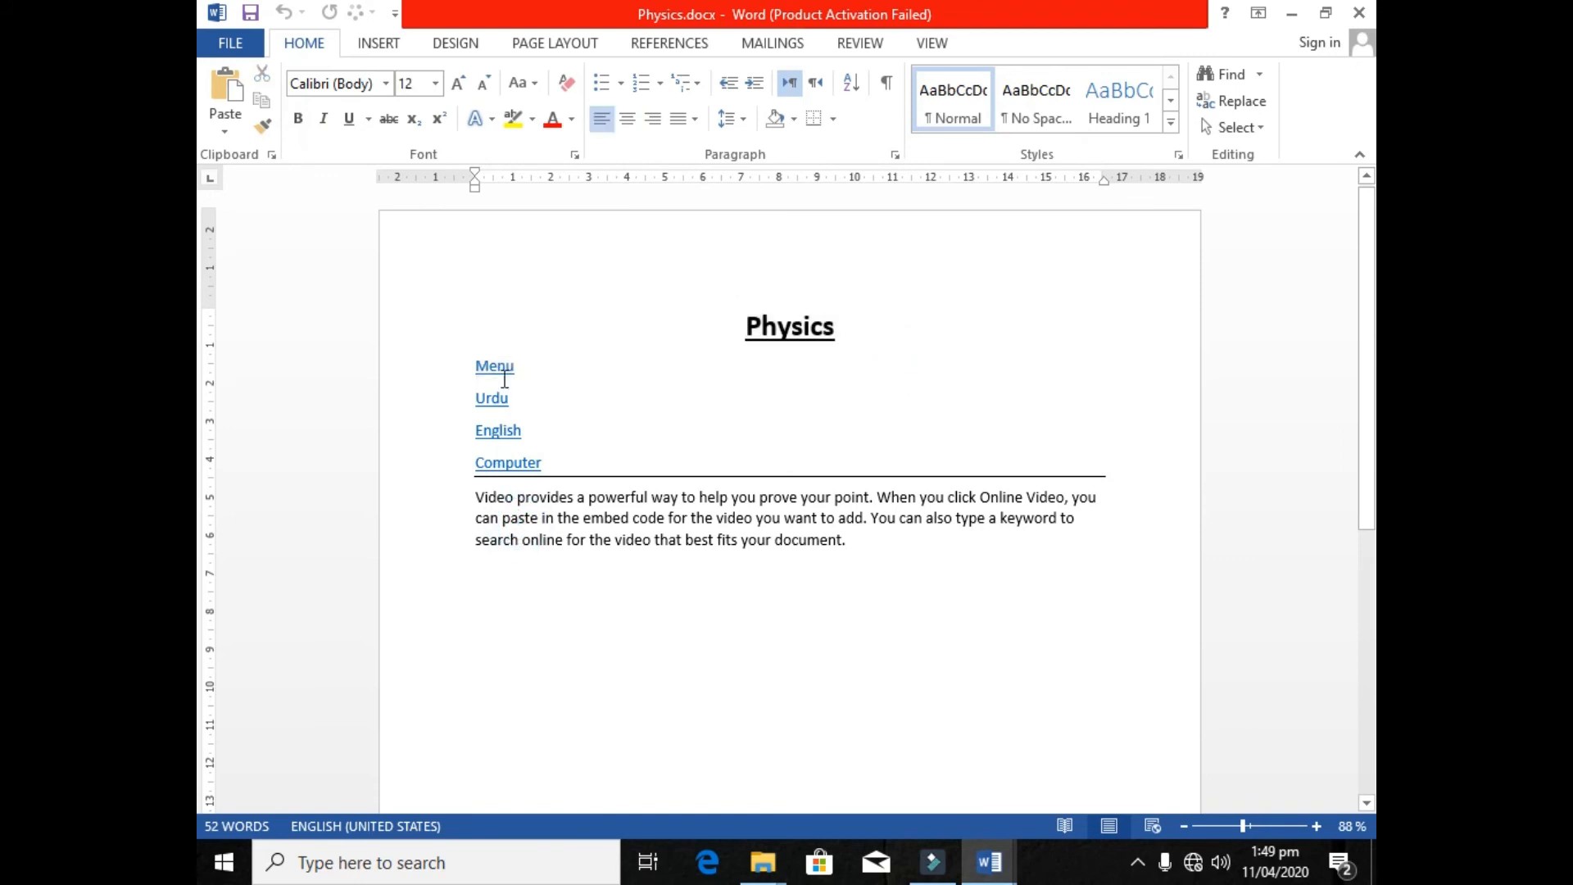
{"action": "left_click", "coordinate": [506, 378], "text": "ctrl"}
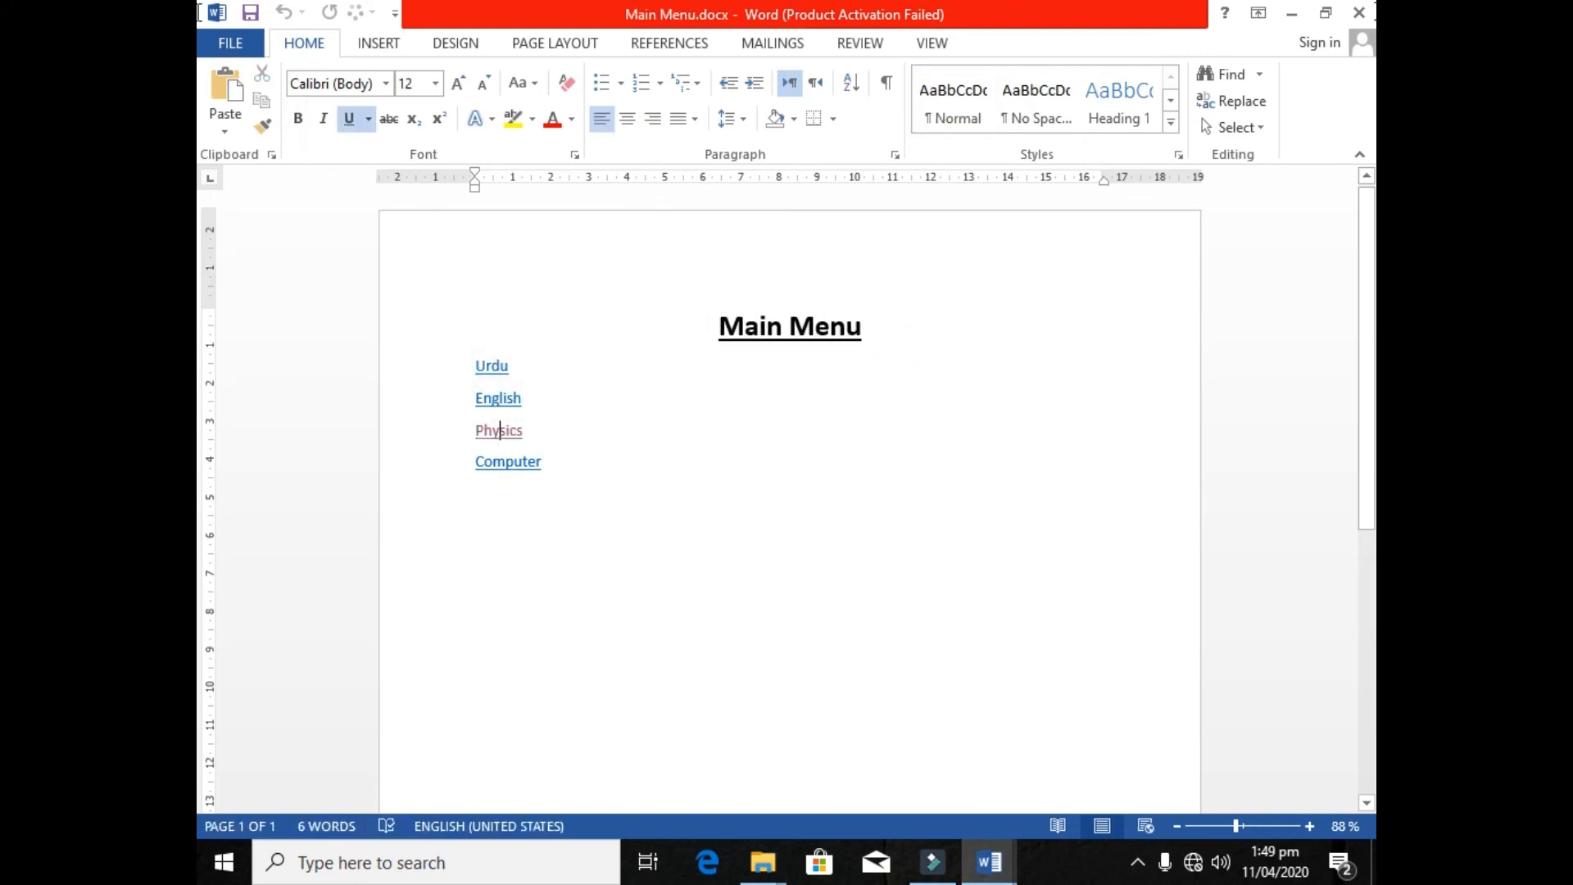
{"action": "left_click", "coordinate": [508, 428], "text": "ctrl"}
- Close the open document and the Hyperlink folder window to return to the desktop
{"action": "left_click", "coordinate": [1360, 12]}
{"action": "right_click", "coordinate": [755, 397]}
{"action": "left_click", "coordinate": [826, 497]}
{"action": "left_click", "coordinate": [1348, 12]}
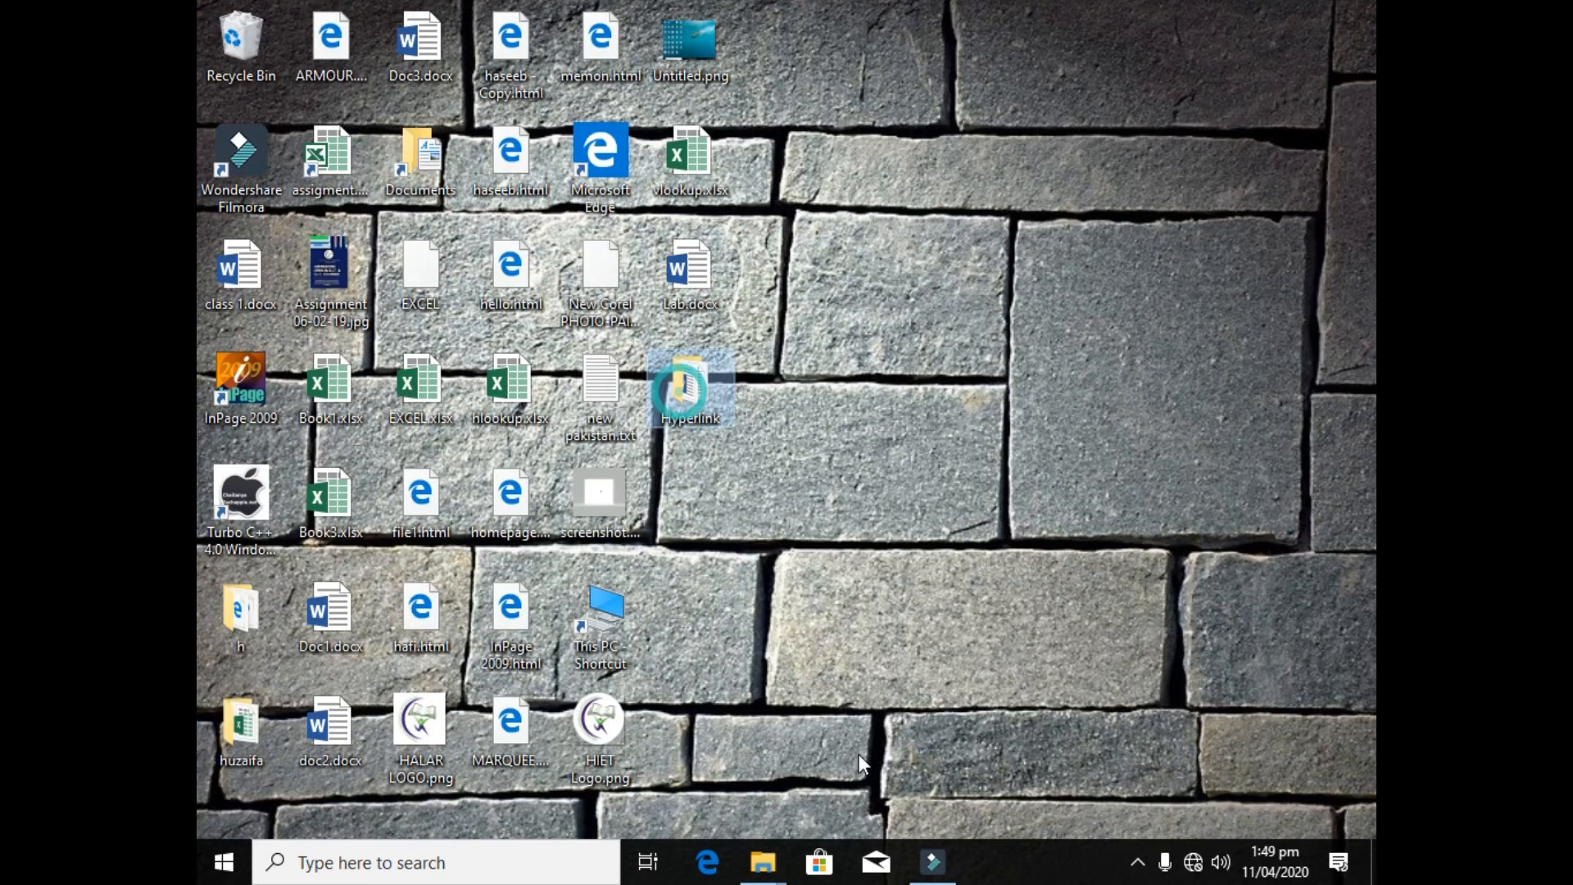
{"action": "left_click", "coordinate": [937, 867]}
{"action": "left_click", "coordinate": [930, 867]}
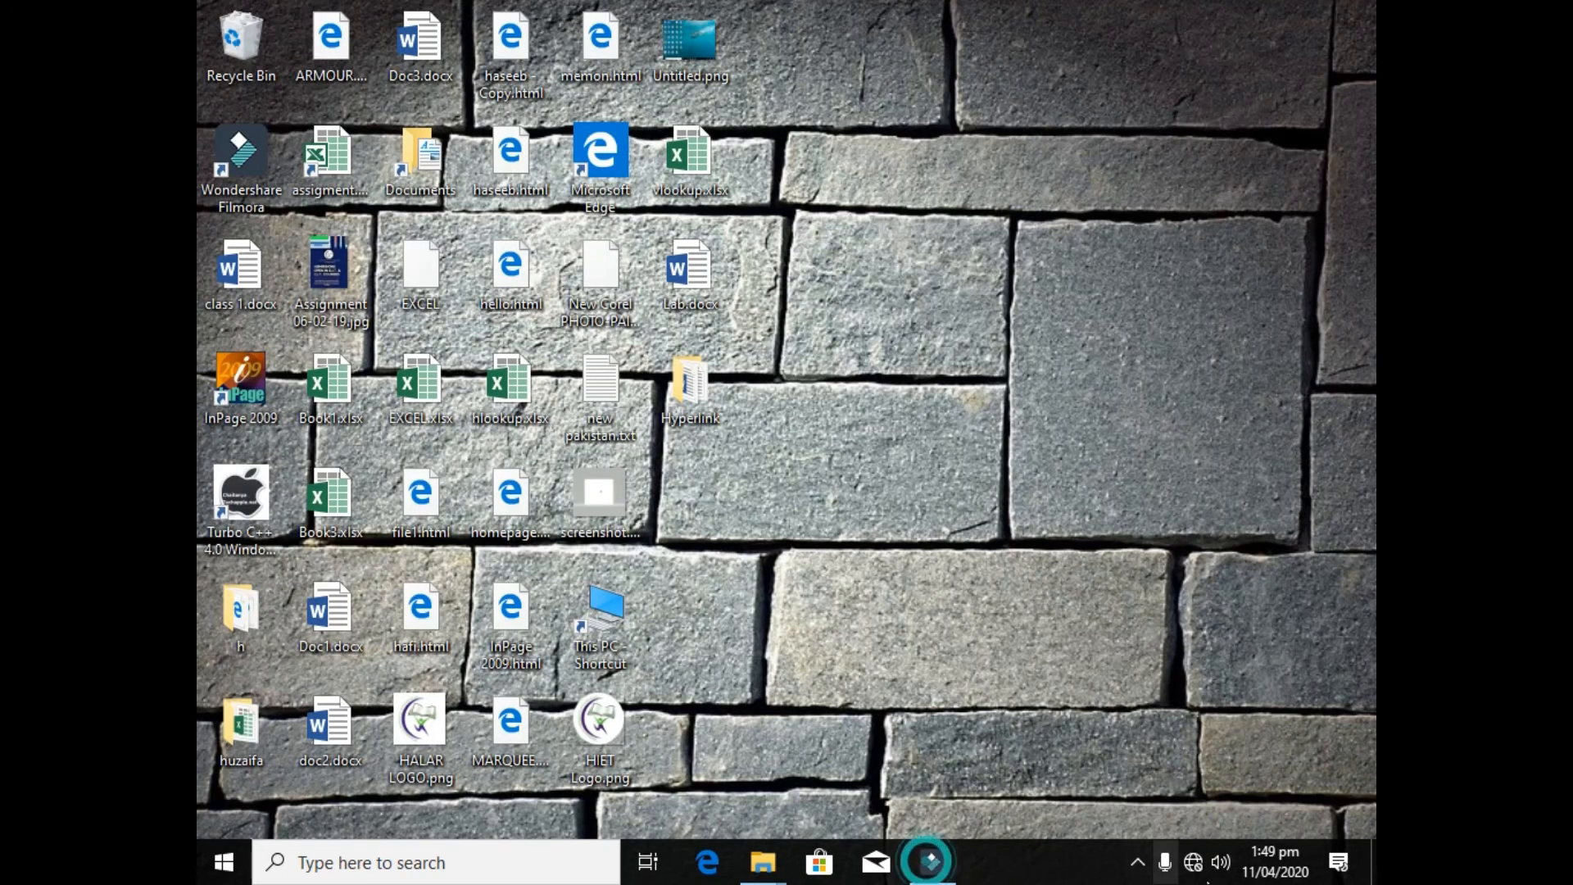
{"action": "left_click", "coordinate": [1137, 863]}
{"action": "left_click", "coordinate": [1137, 862]}
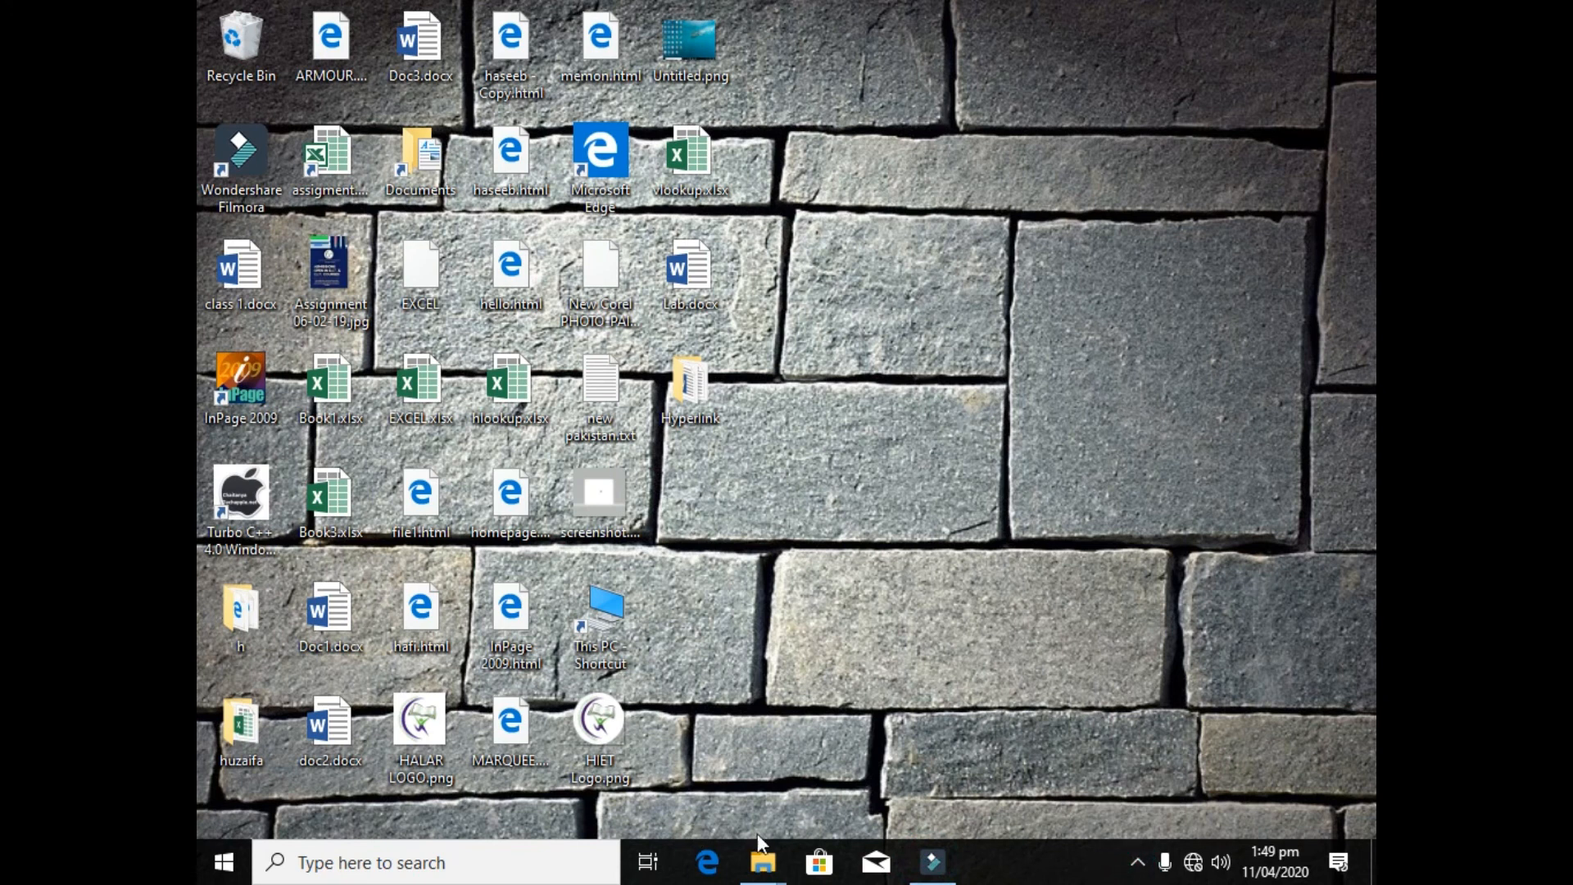
- Launch Microsoft Word and create a new blank document
{"action": "key", "text": "super+r"}
{"action": "key", "text": "Return"}
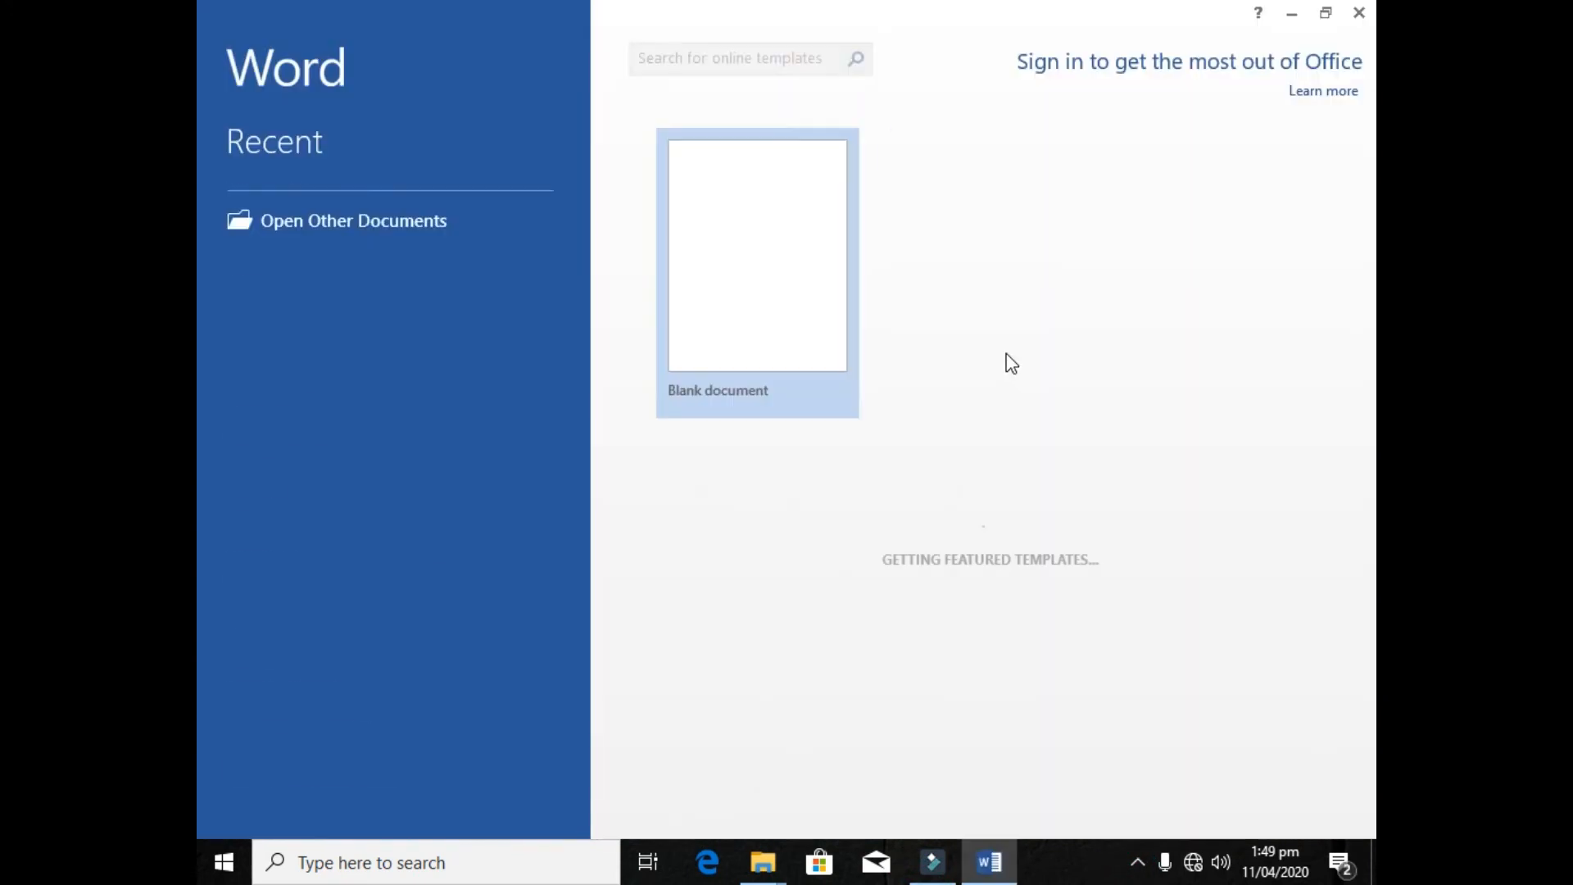
{"action": "left_click", "coordinate": [1058, 175]}
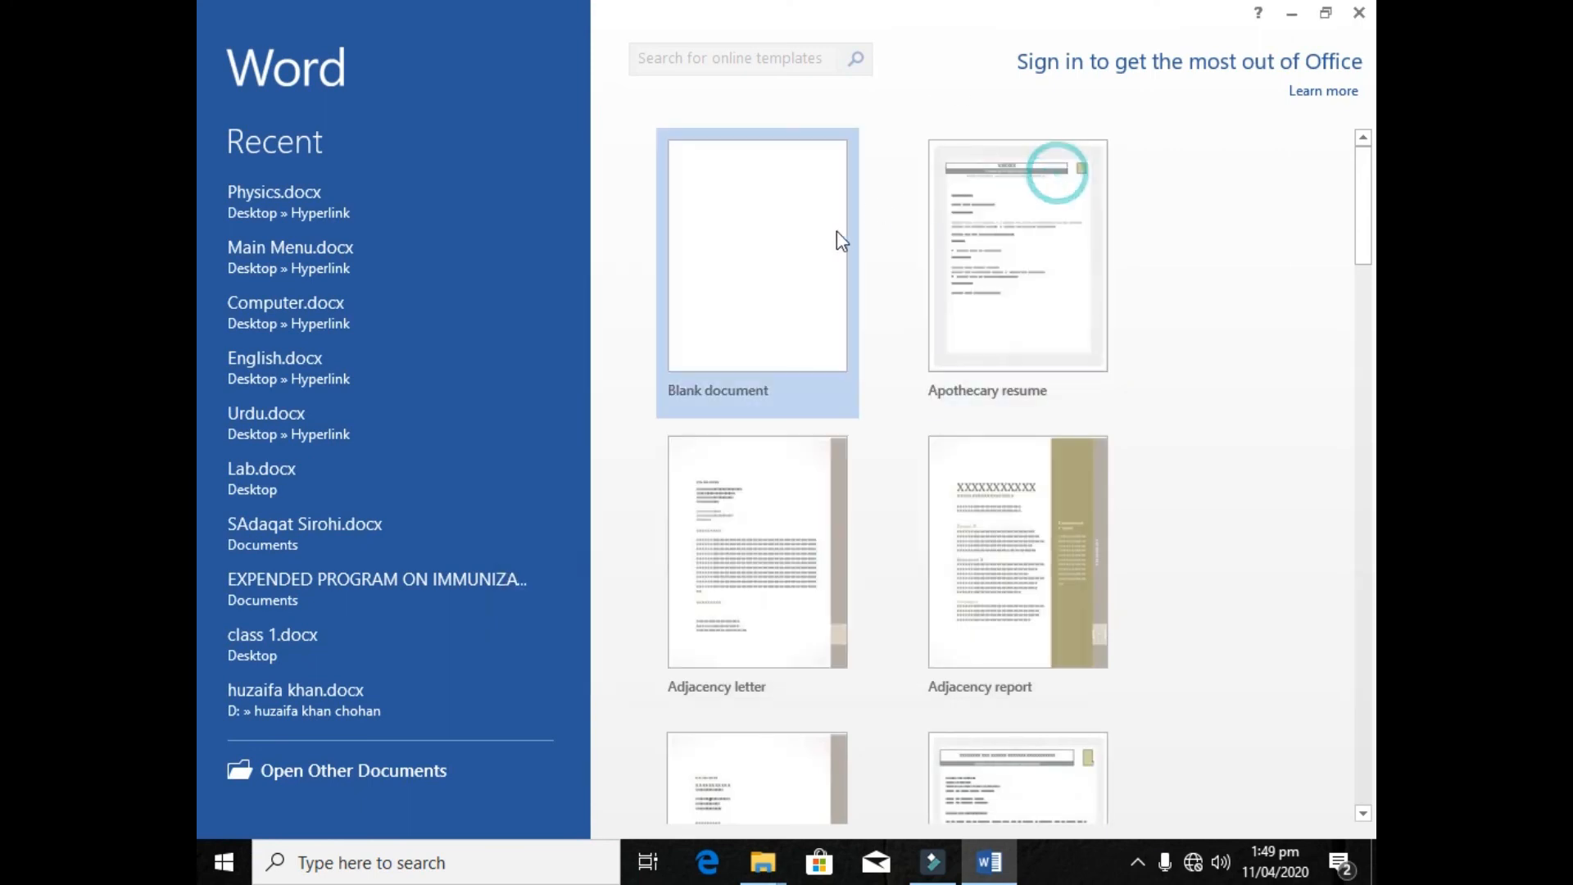
{"action": "left_click", "coordinate": [838, 231]}
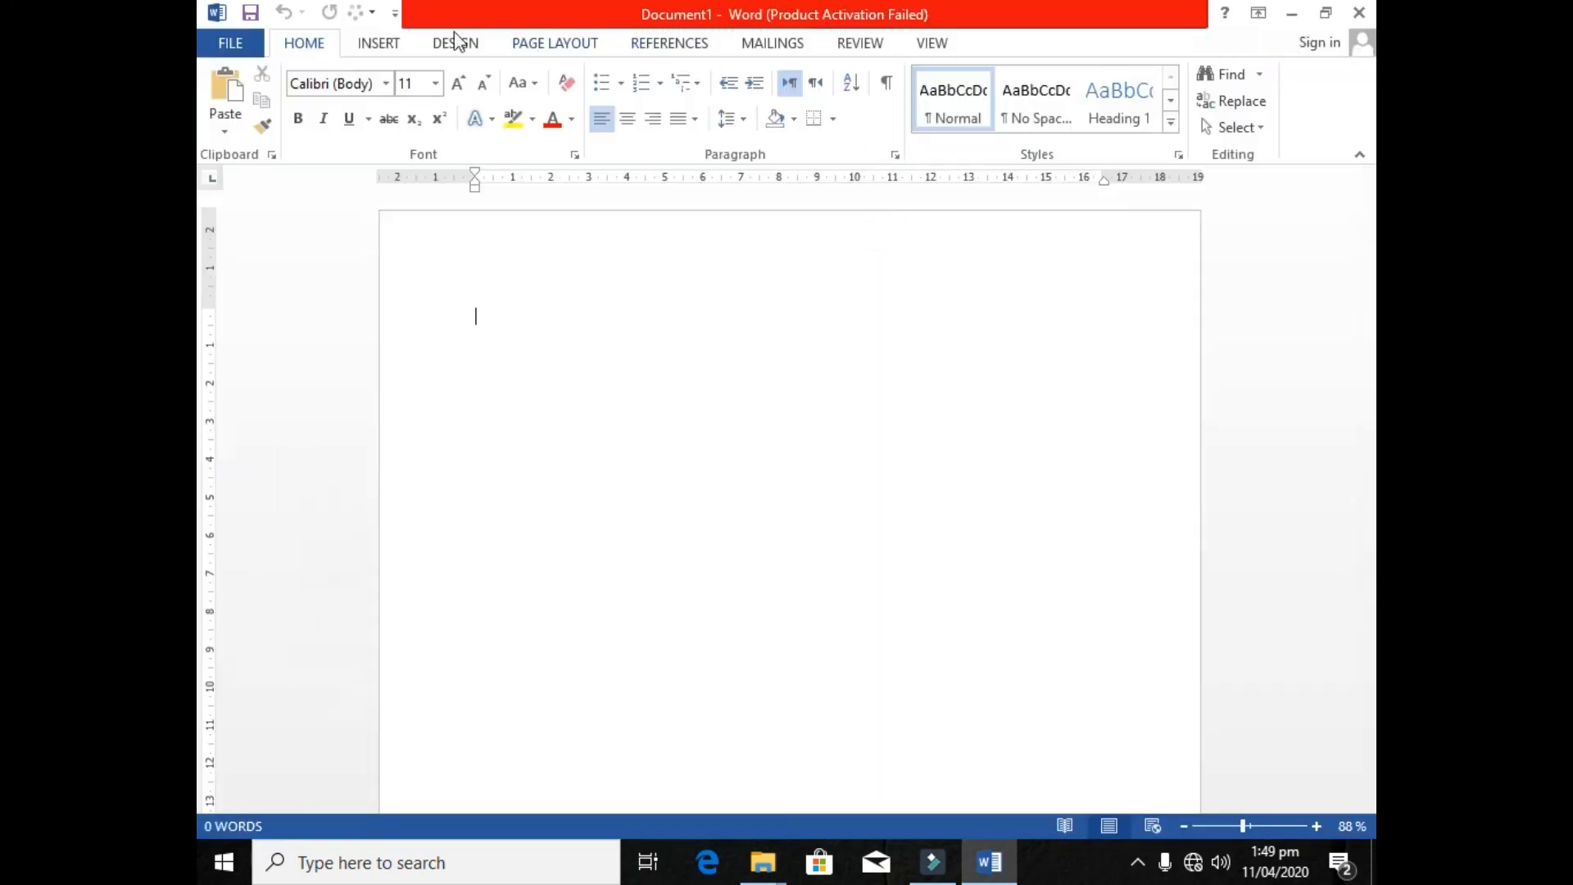
- Fill the blank document with several pages of sample paragraphs using =rand(), repeated with a larger paragraph count
{"action": "left_click", "coordinate": [400, 45]}
{"action": "left_click", "coordinate": [809, 131]}
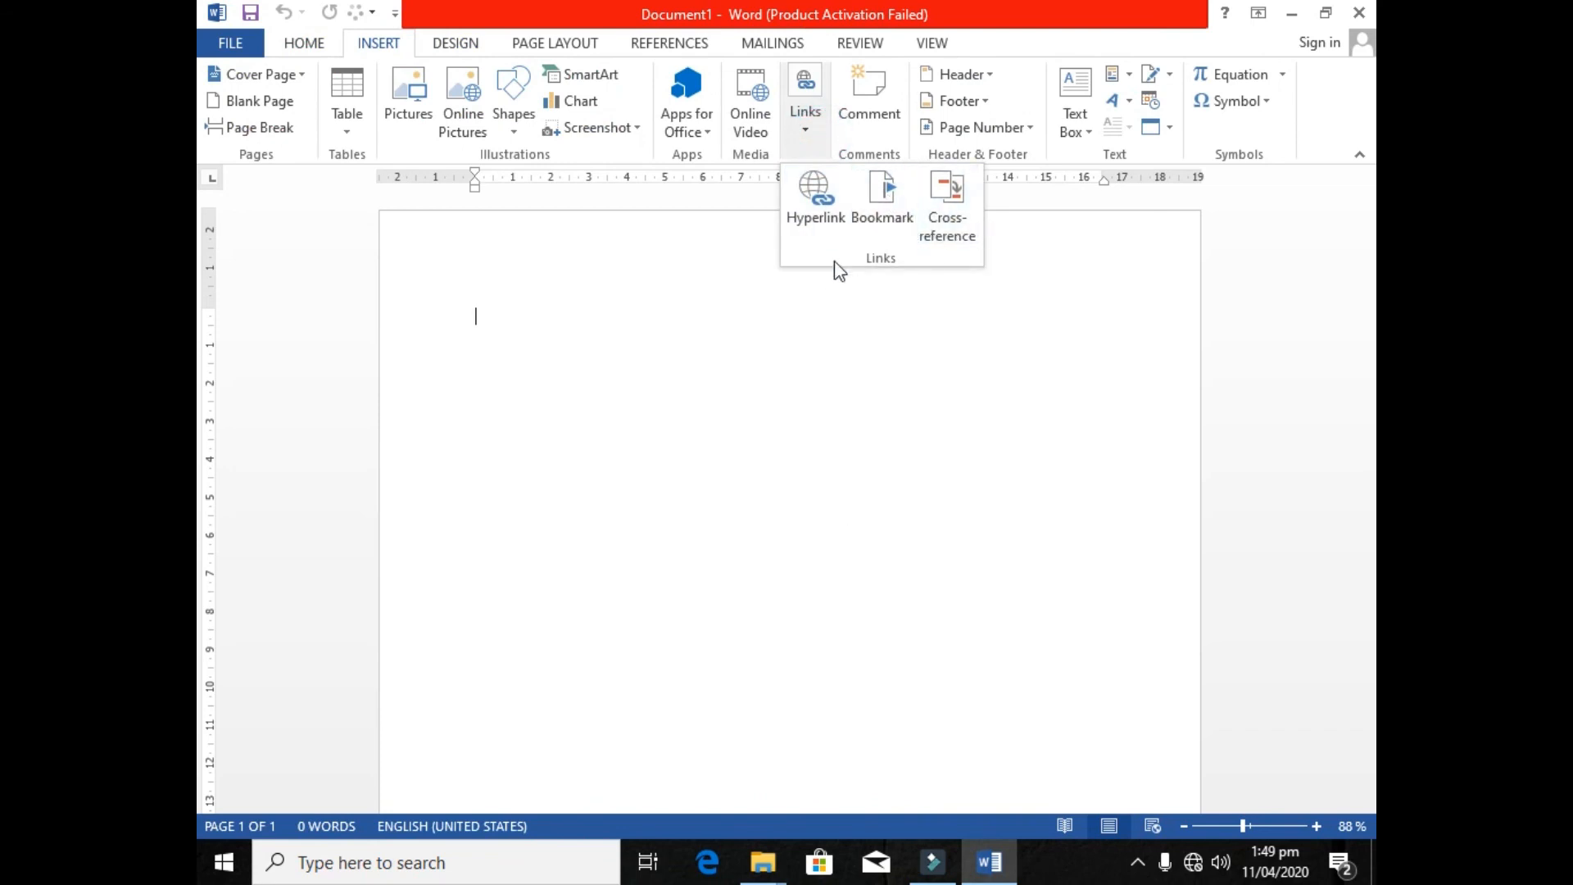
{"action": "left_click", "coordinate": [636, 331]}
{"action": "type", "text": "="}
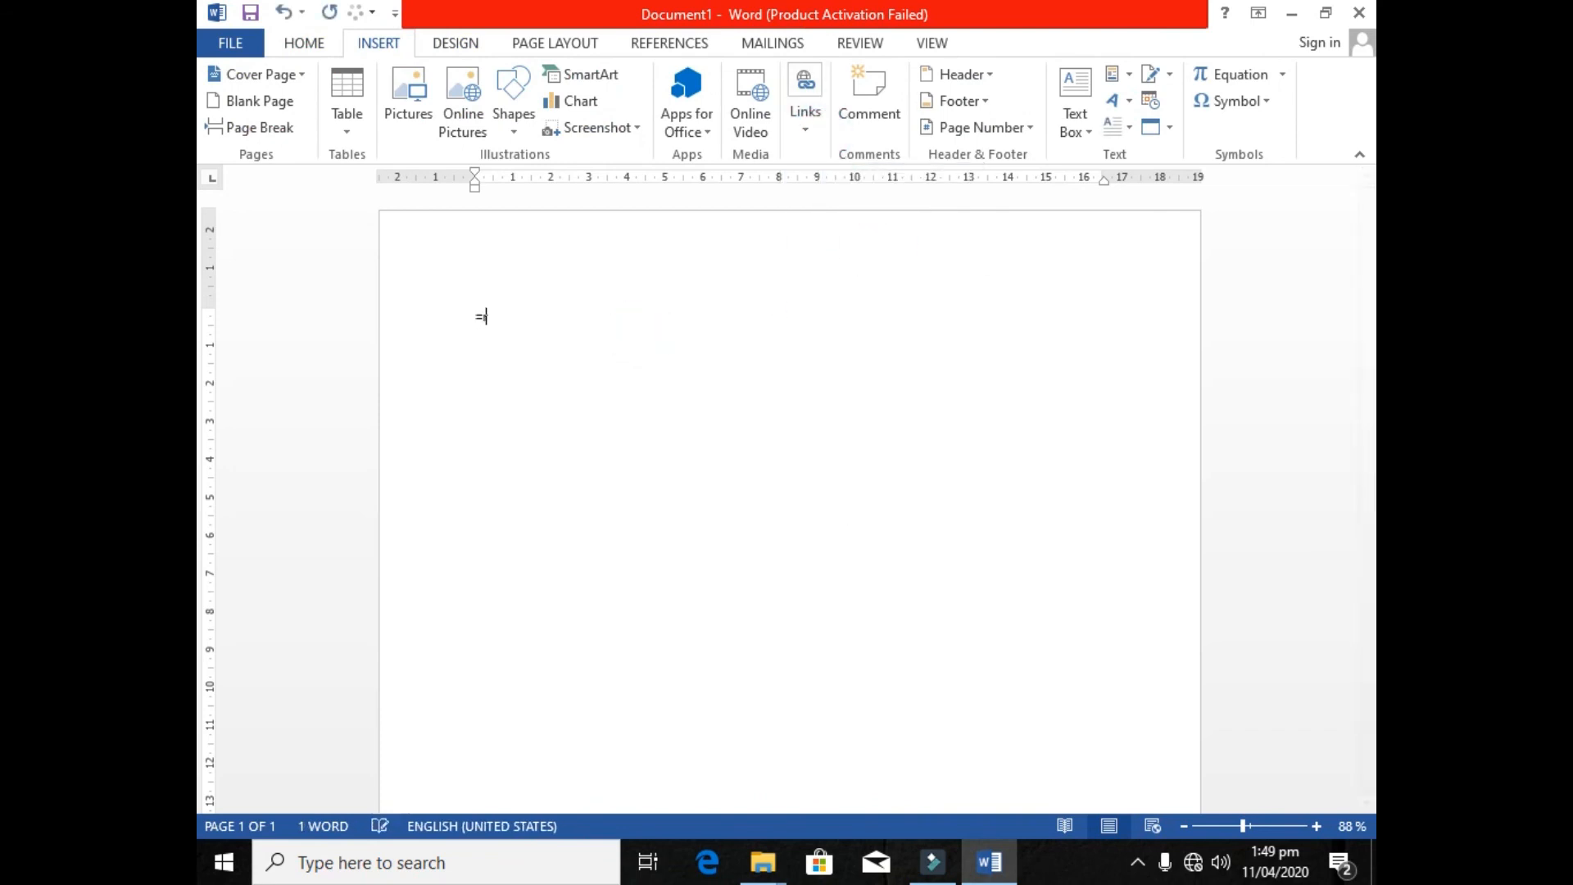
{"action": "type", "text": "rand()"}
{"action": "key", "text": "Return"}
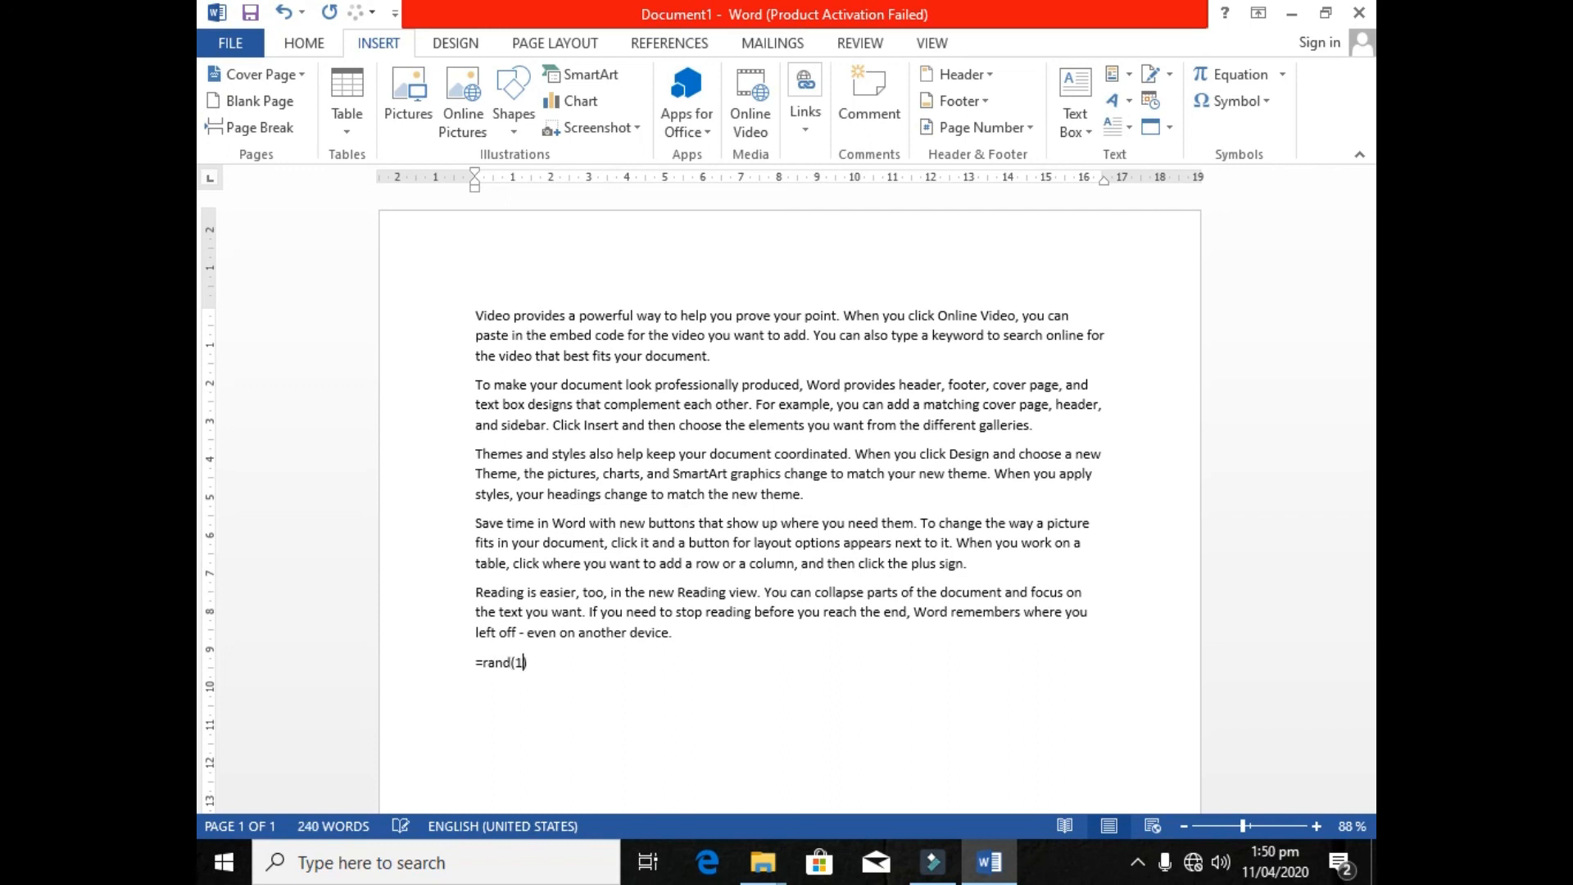
{"action": "key", "text": "Return"}
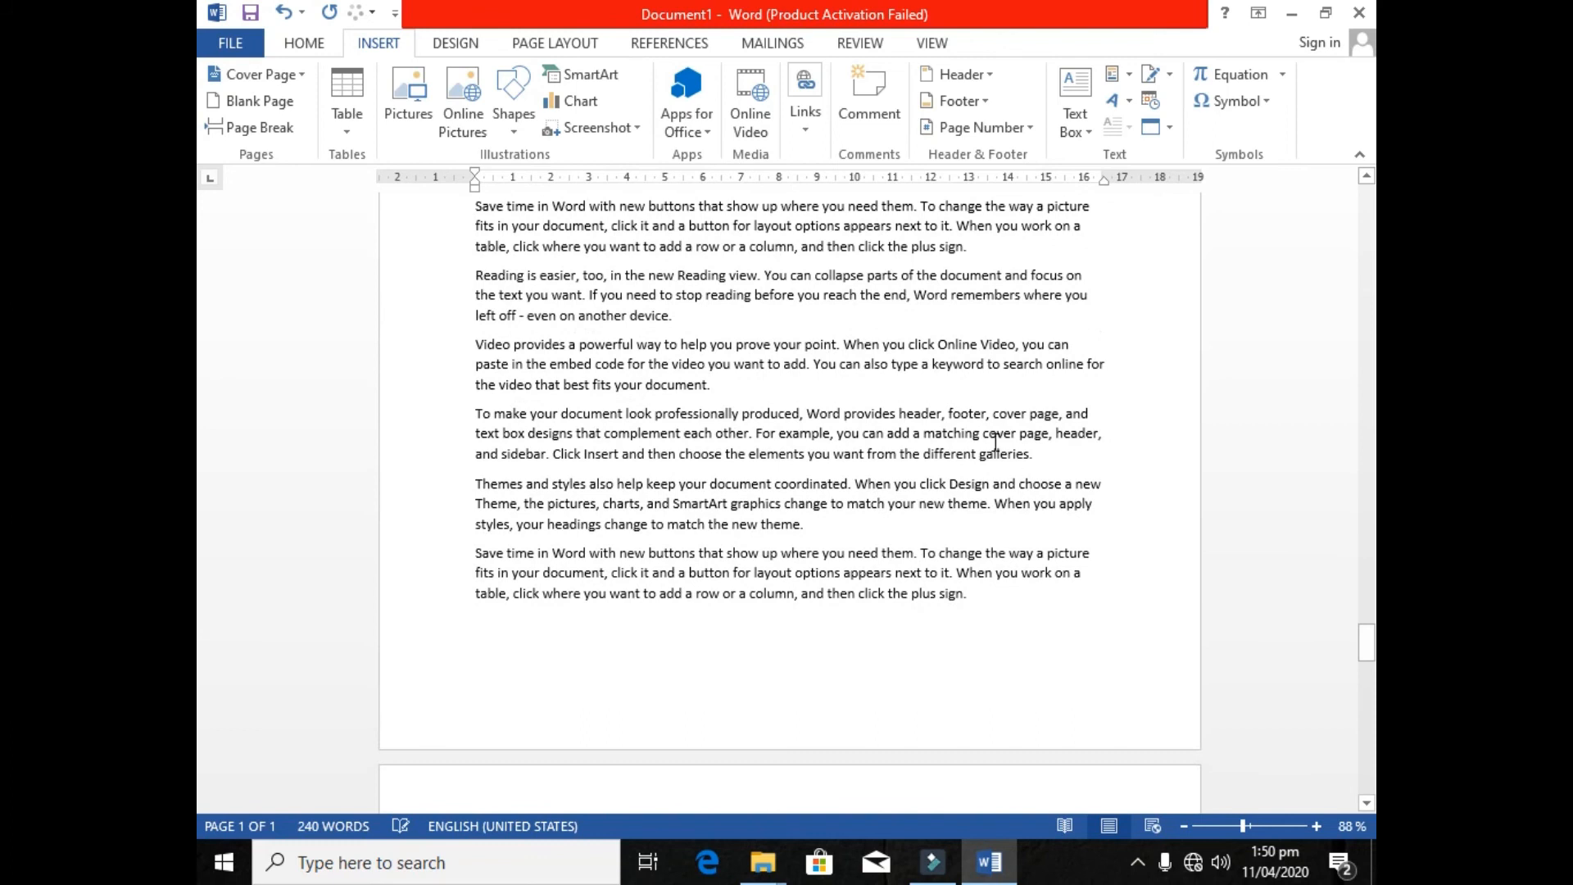
- Add a bookmark named reminder to the word "header" in a "To make your document look professionally produced" paragraph on page 7
{"action": "left_click", "coordinate": [920, 422]}
{"action": "left_click_drag", "start_coordinate": [943, 418], "coordinate": [899, 417]}
{"action": "left_click", "coordinate": [1367, 631]}
{"action": "mouse_move", "coordinate": [1374, 642]}
{"action": "left_mouse_down"}
{"action": "mouse_move", "coordinate": [1374, 665]}
{"action": "mouse_move", "coordinate": [1374, 604]}
{"action": "mouse_move", "coordinate": [1374, 628]}
{"action": "left_mouse_up"}
{"action": "mouse_move", "coordinate": [932, 607]}
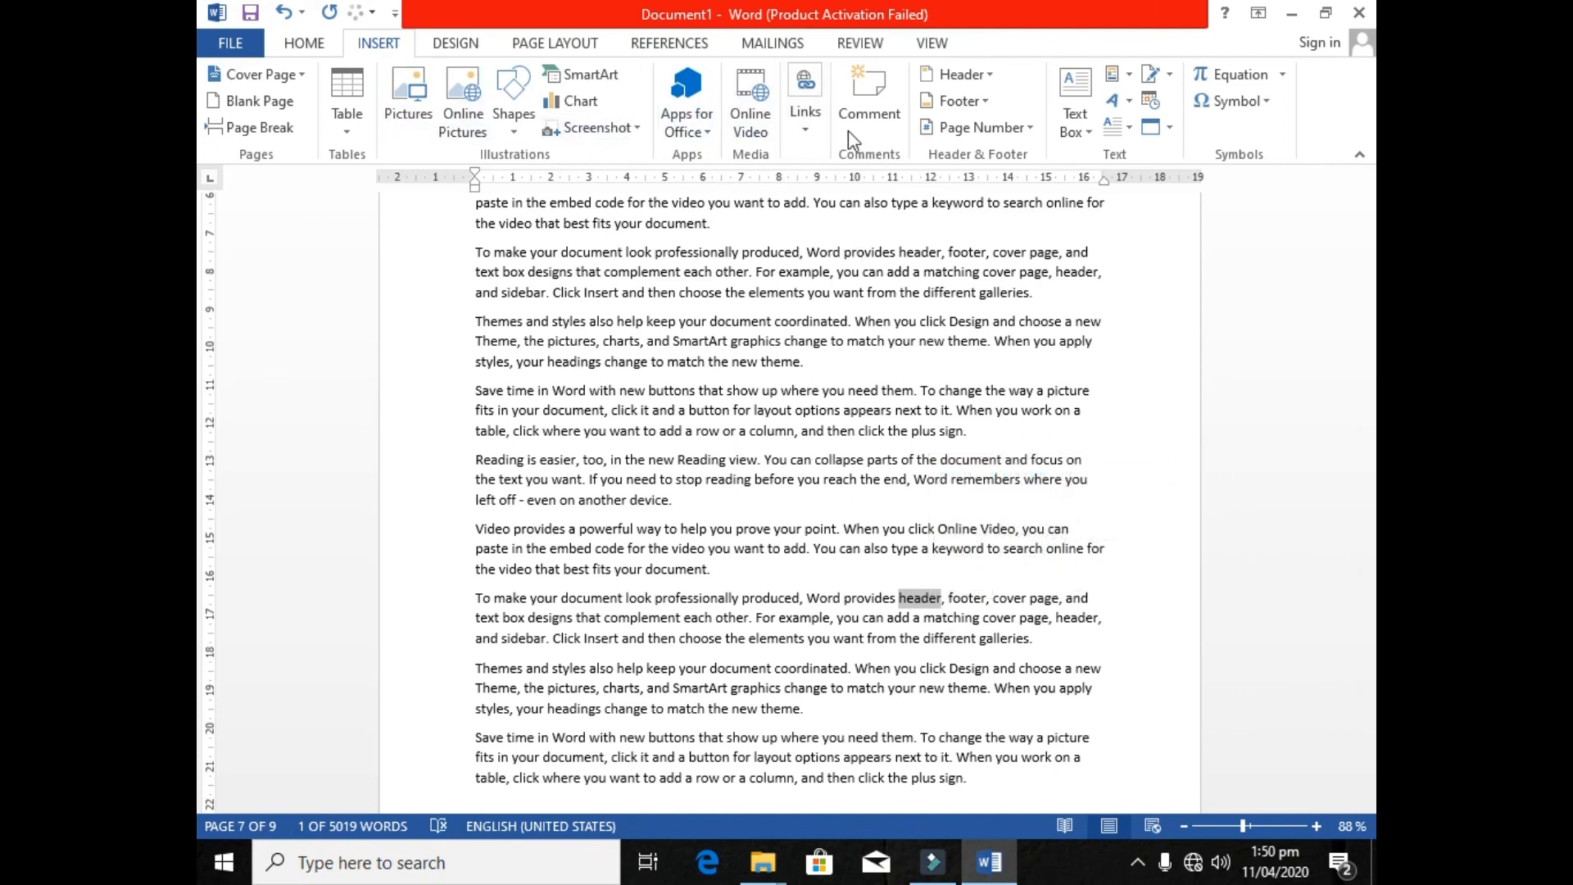
{"action": "left_click", "coordinate": [806, 114]}
{"action": "left_click", "coordinate": [869, 198]}
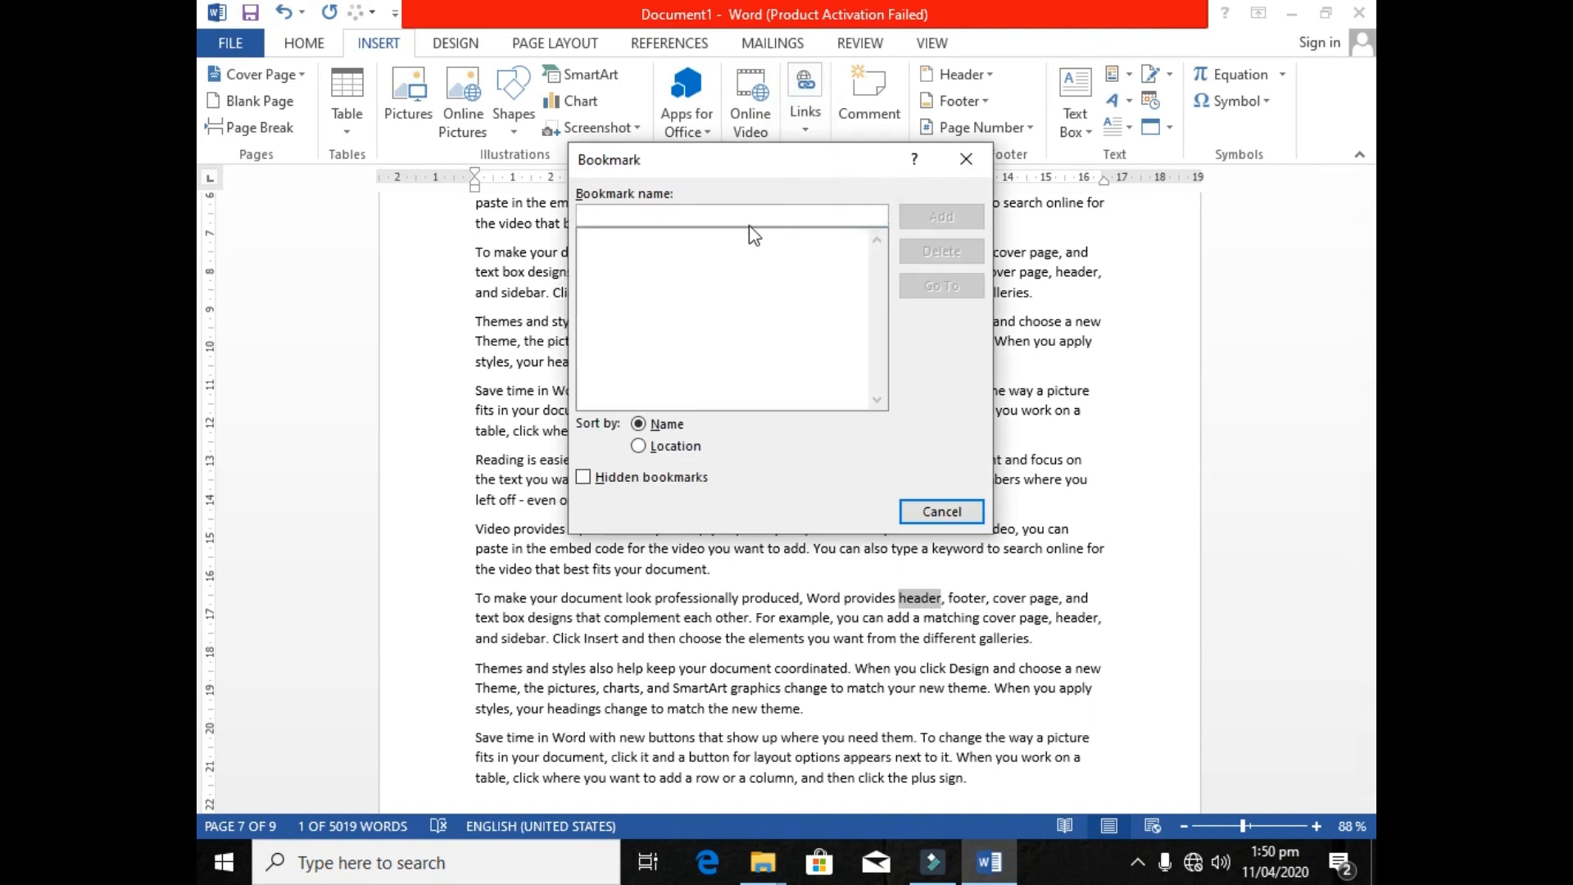
{"action": "type", "text": "reminder"}
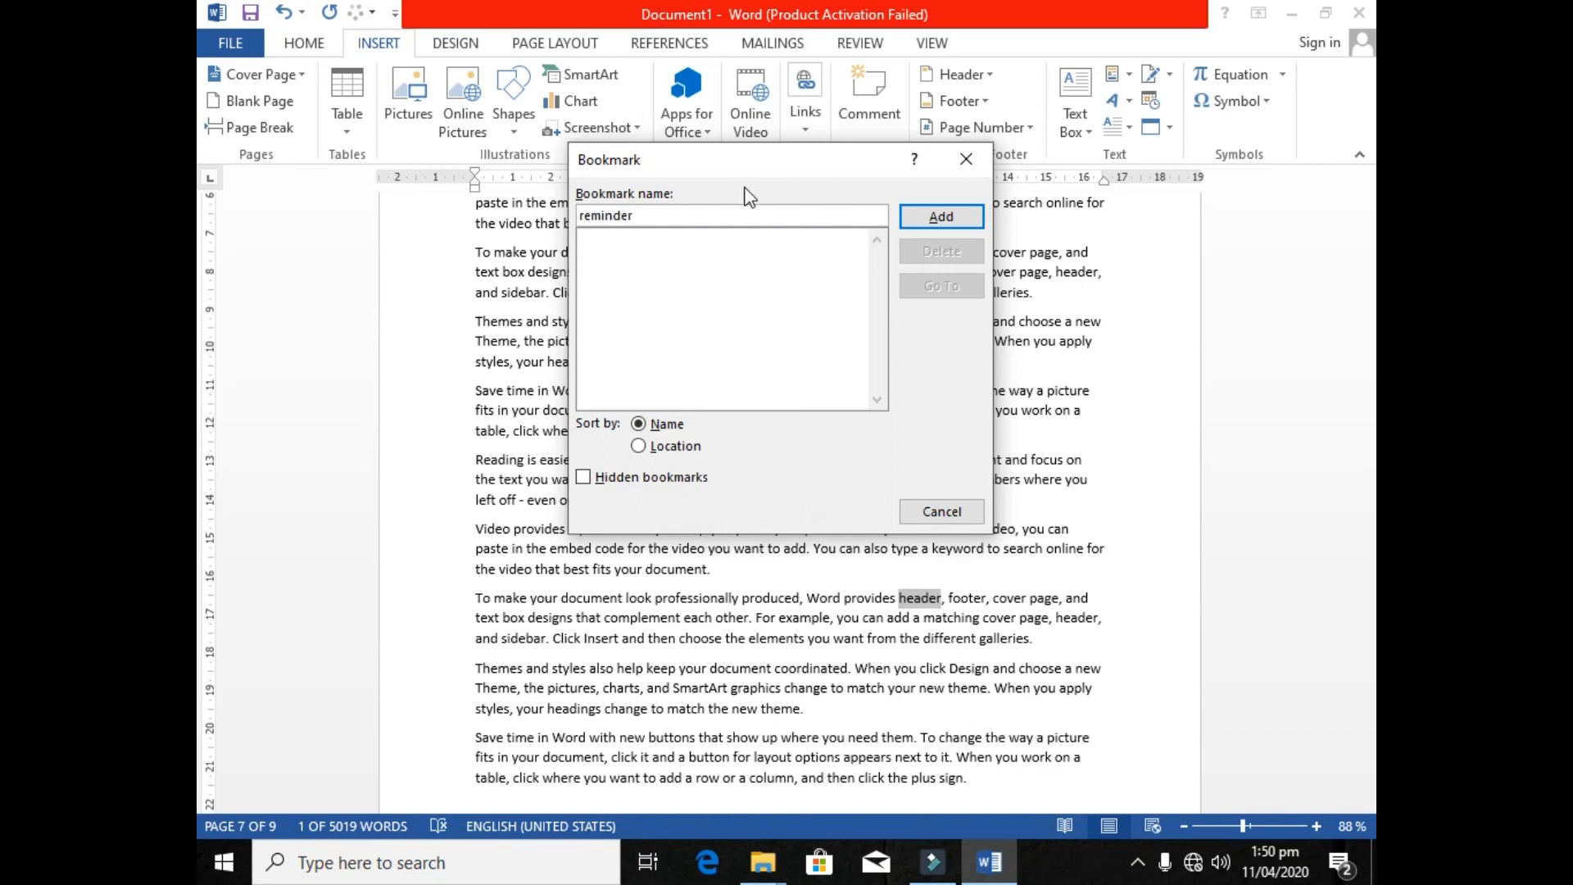
{"action": "left_click", "coordinate": [974, 218]}
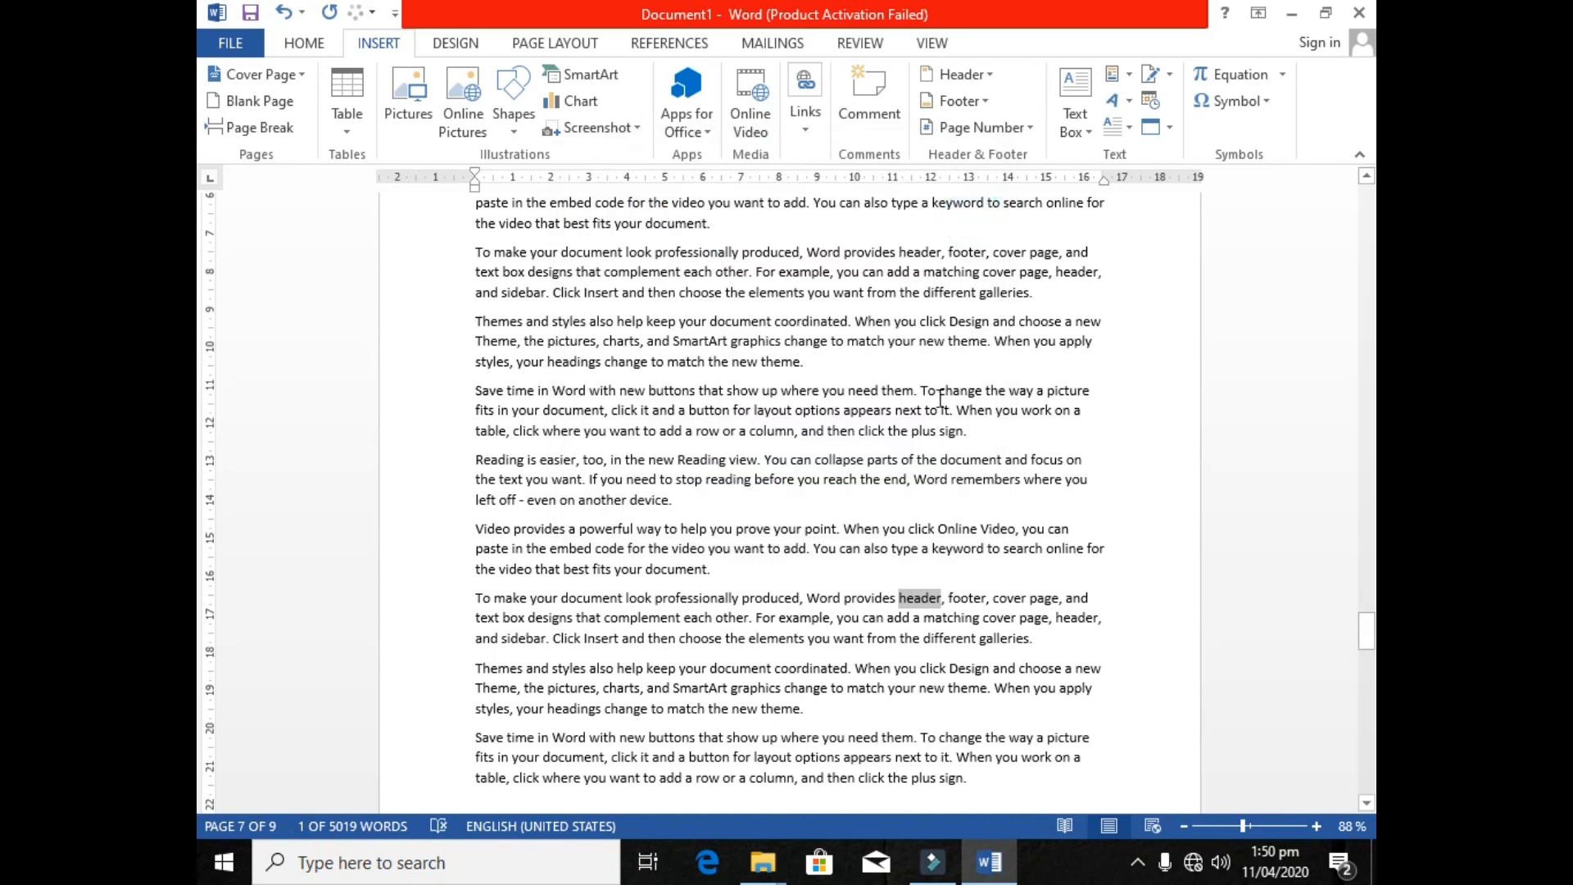
- Return to the first page and place the cursor in its text, leaving the Save As screen without saving
{"action": "scroll", "coordinate": [941, 398], "scroll_direction": "up", "scroll_amount": 3}
{"action": "left_click", "coordinate": [920, 396]}
{"action": "scroll", "coordinate": [902, 395], "scroll_direction": "up", "scroll_amount": 3}
{"action": "scroll", "coordinate": [1102, 657], "scroll_direction": "up", "scroll_amount": 3}
{"action": "scroll", "coordinate": [1102, 657], "scroll_direction": "up", "scroll_amount": 15}
{"action": "left_click_drag", "start_coordinate": [1367, 489], "coordinate": [1367, 218]}
{"action": "left_click", "coordinate": [1088, 419]}
{"action": "scroll", "coordinate": [855, 437], "scroll_direction": "down", "scroll_amount": 1}
{"action": "key", "text": "ctrl+s"}
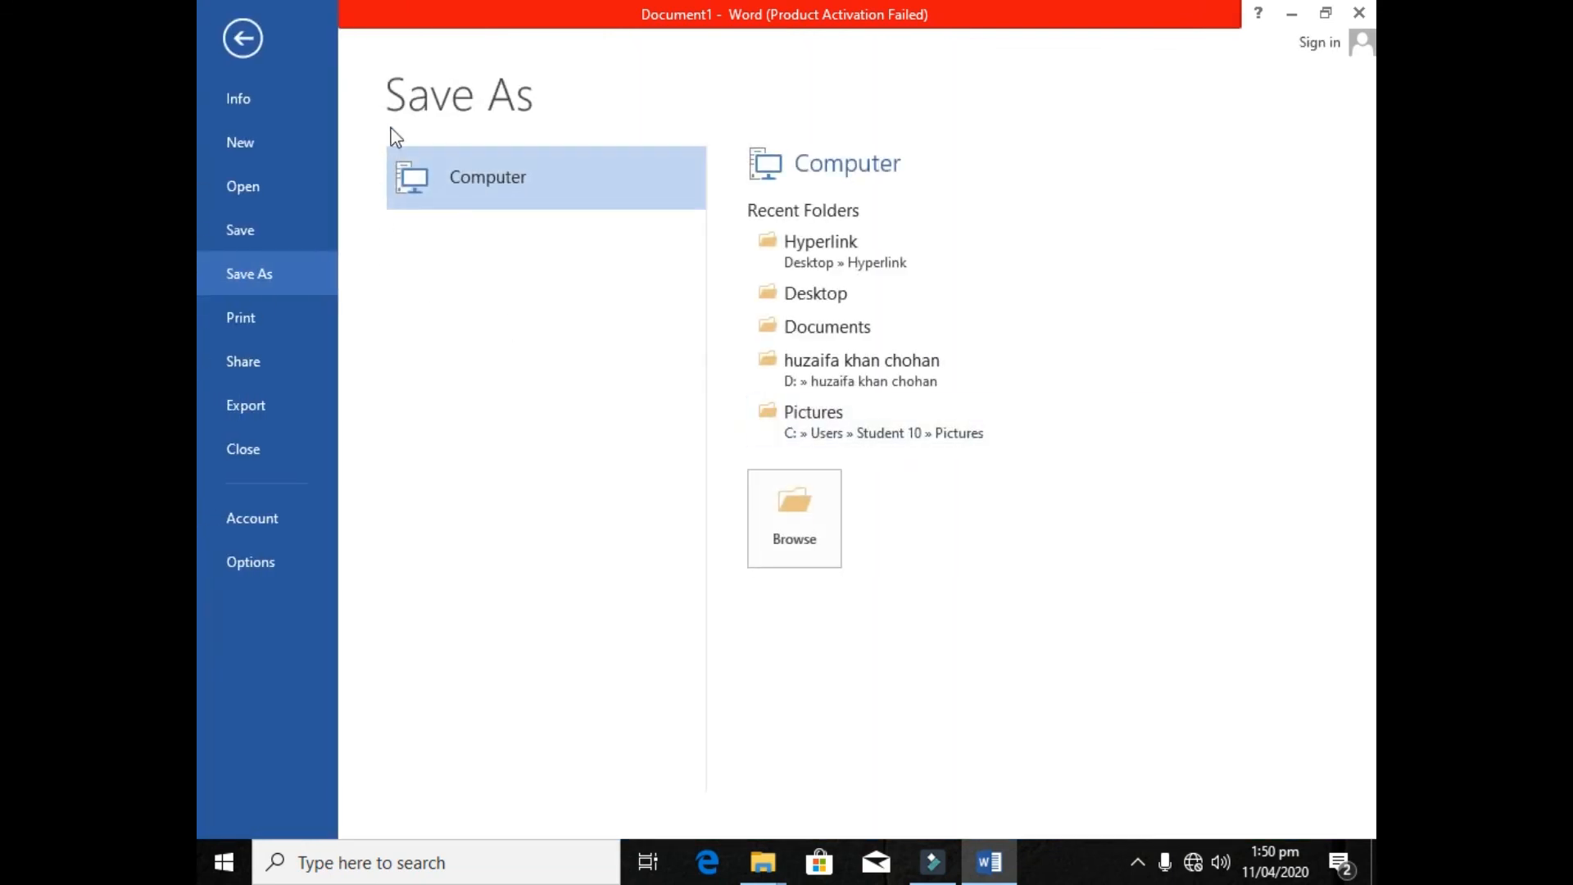
{"action": "left_click", "coordinate": [241, 38]}
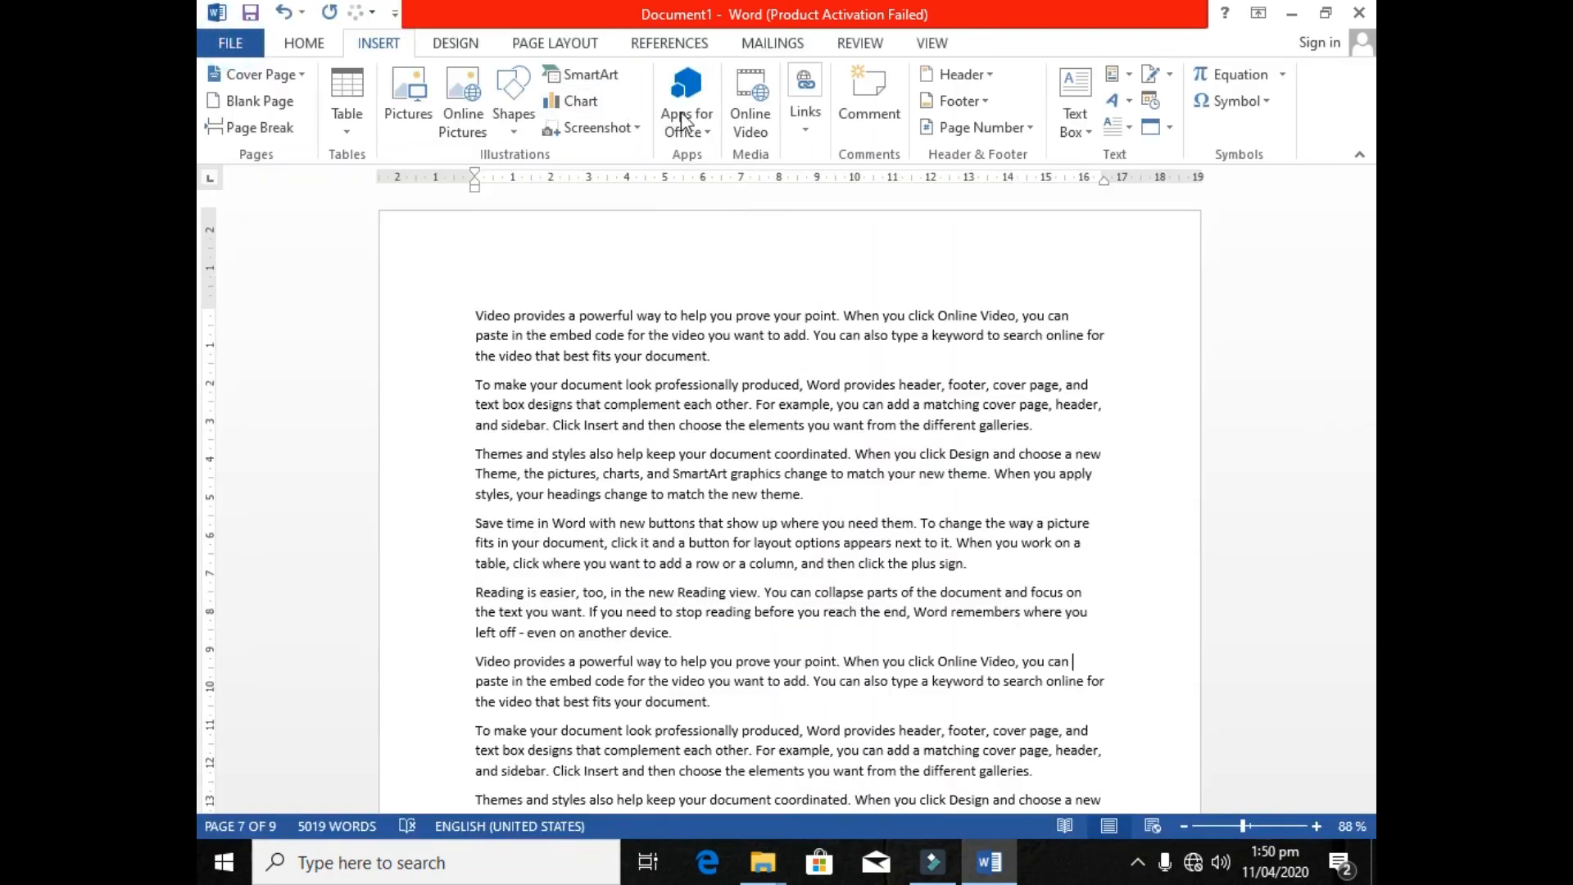
- Go to the reminder bookmark from the first page and close the Bookmark dialog
{"action": "left_click", "coordinate": [806, 114]}
{"action": "left_click", "coordinate": [886, 205]}
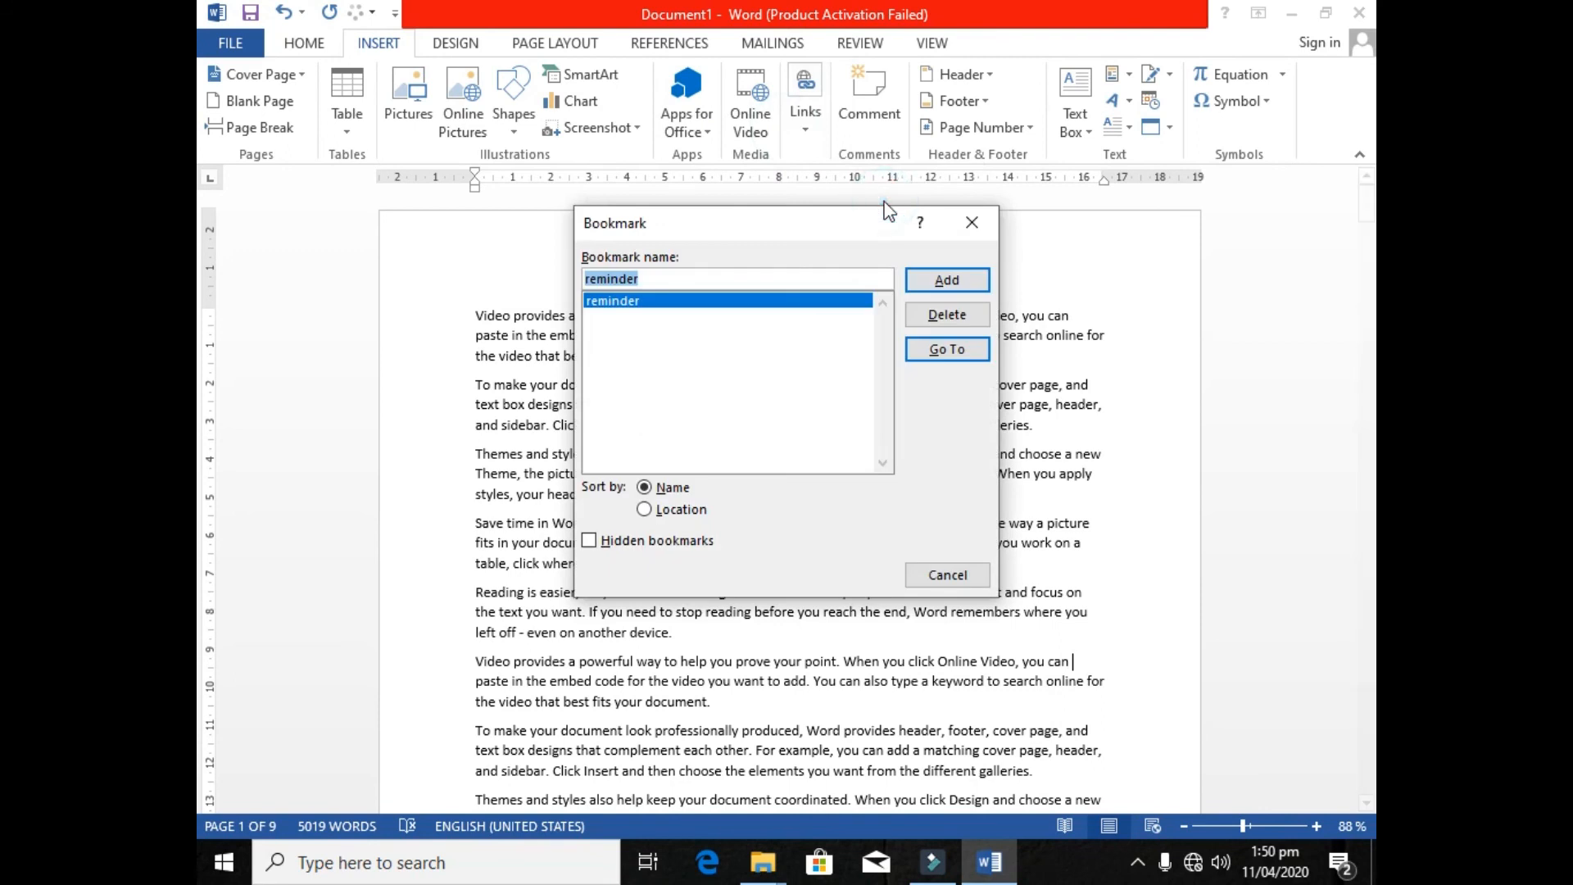
{"action": "left_click_drag", "start_coordinate": [829, 220], "coordinate": [858, 202]}
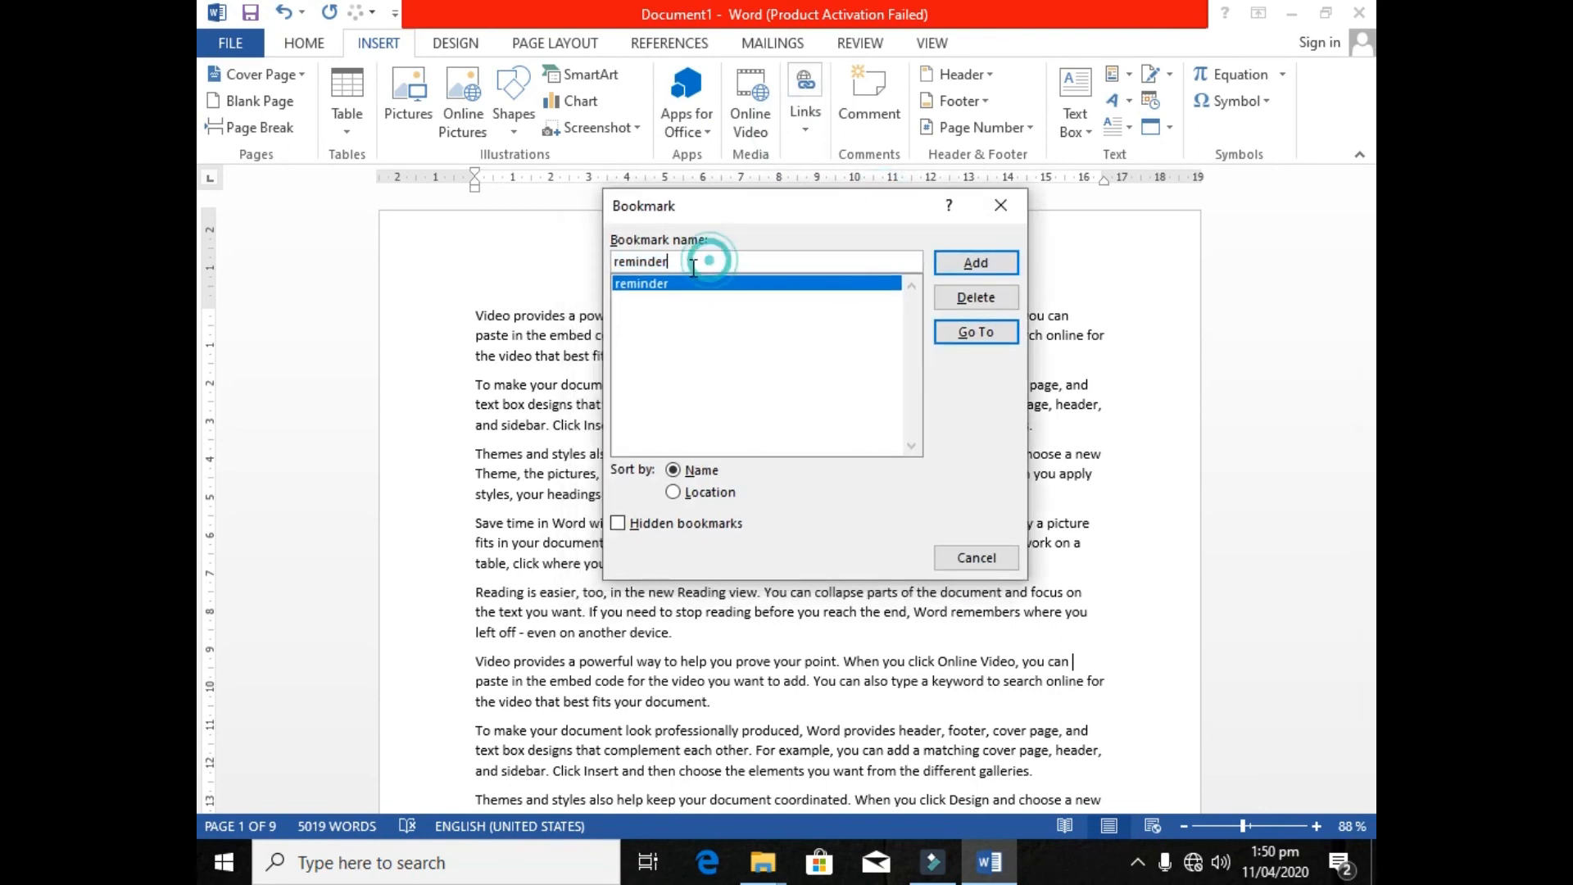
{"action": "left_click", "coordinate": [946, 336]}
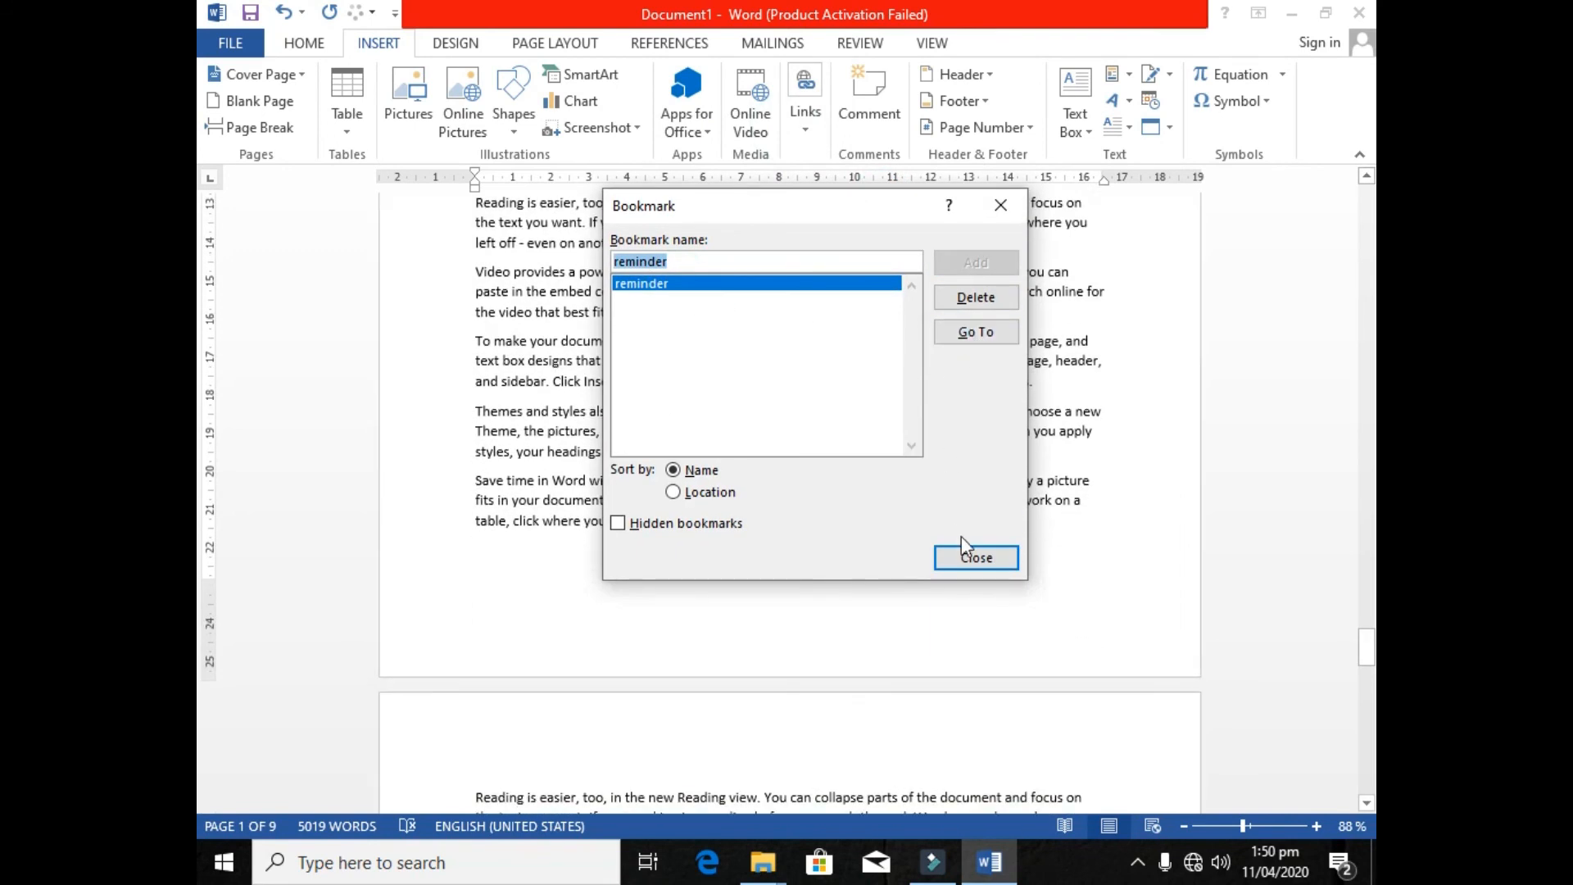
{"action": "left_click", "coordinate": [975, 557]}
{"action": "double_click", "coordinate": [922, 342]}
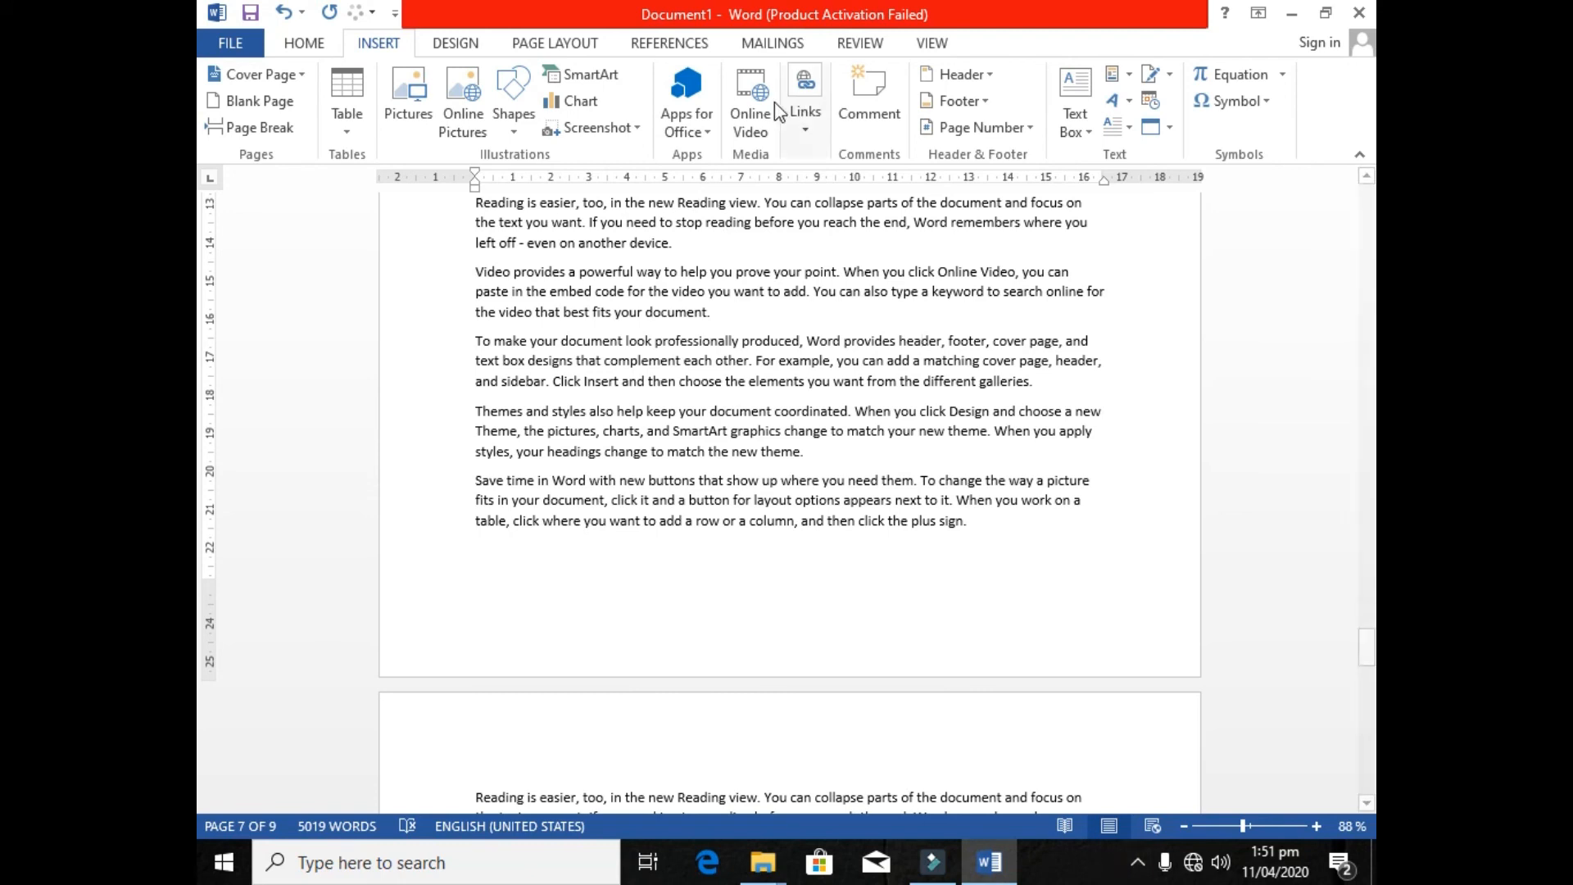
{"action": "left_click", "coordinate": [806, 115]}
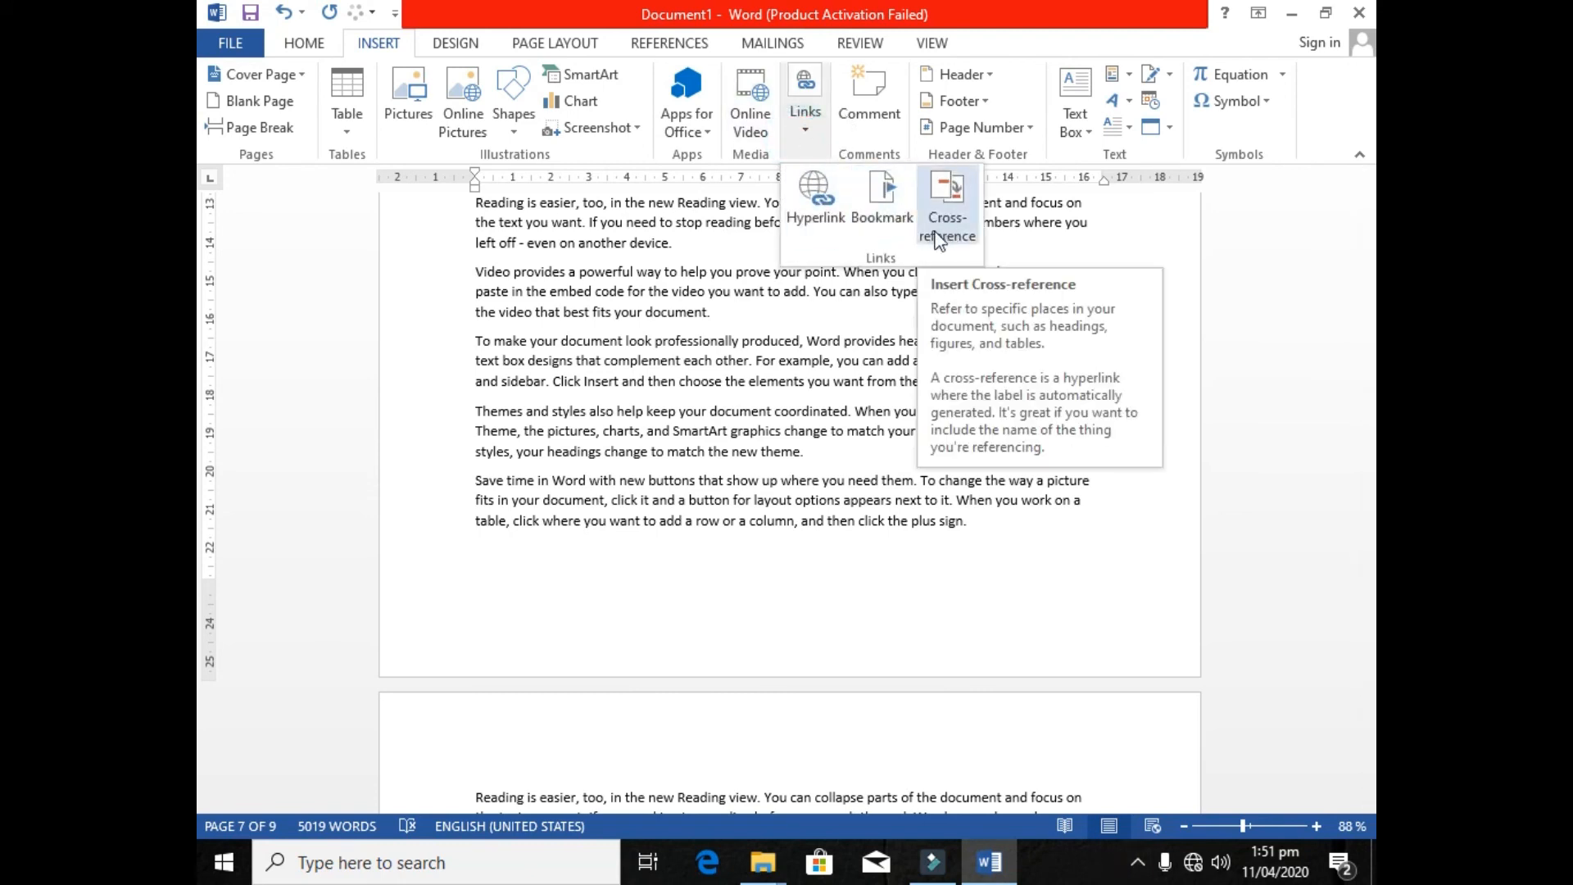
{"action": "left_click", "coordinate": [1137, 862]}
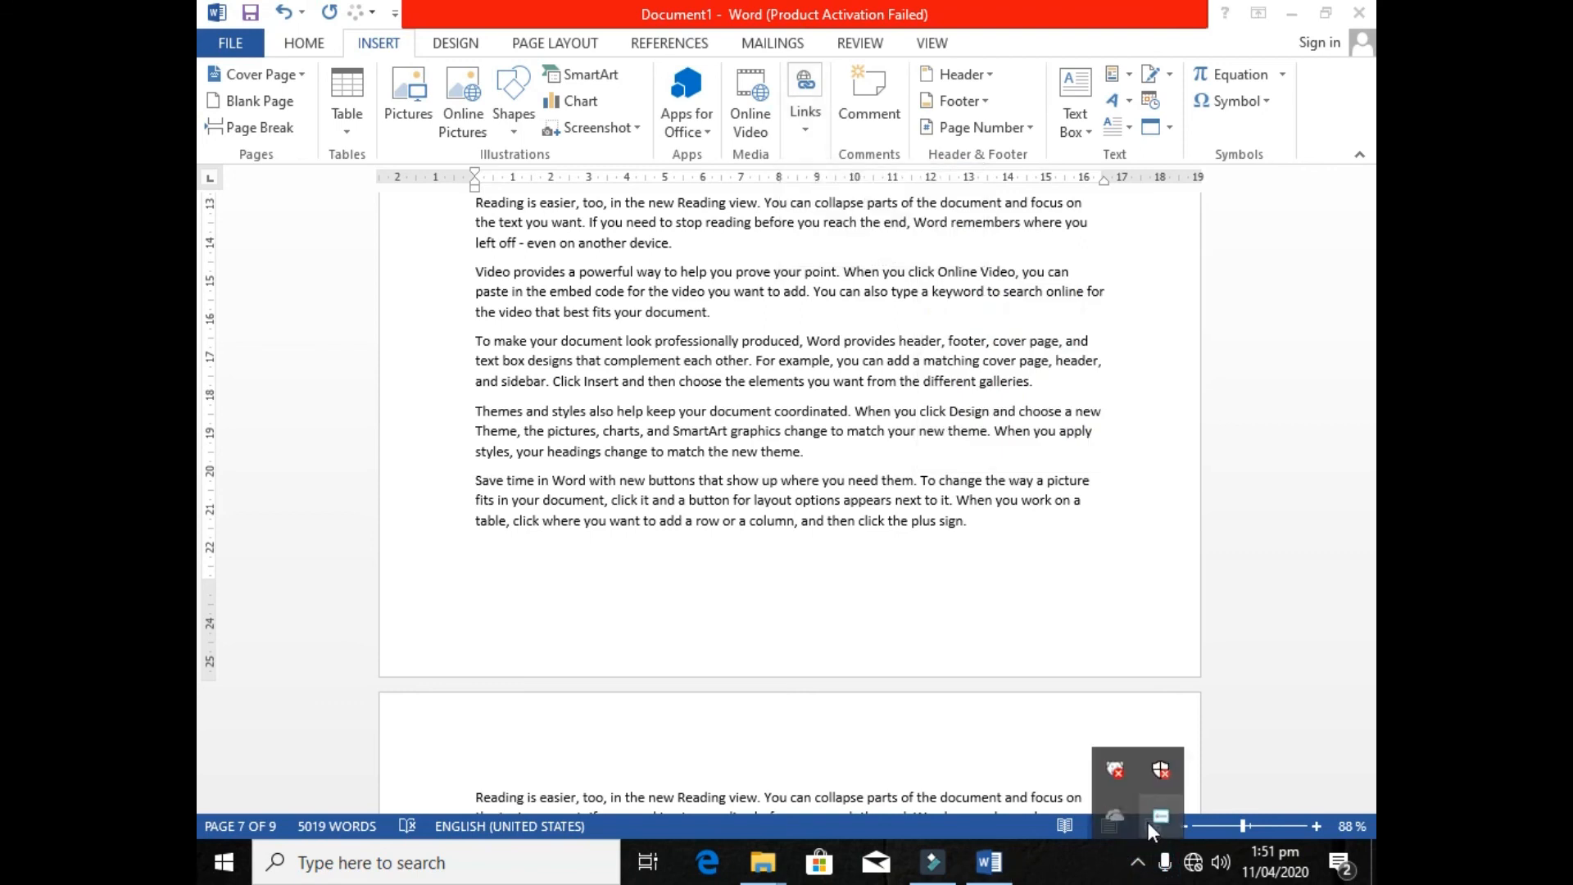
{"action": "right_click", "coordinate": [1148, 818]}
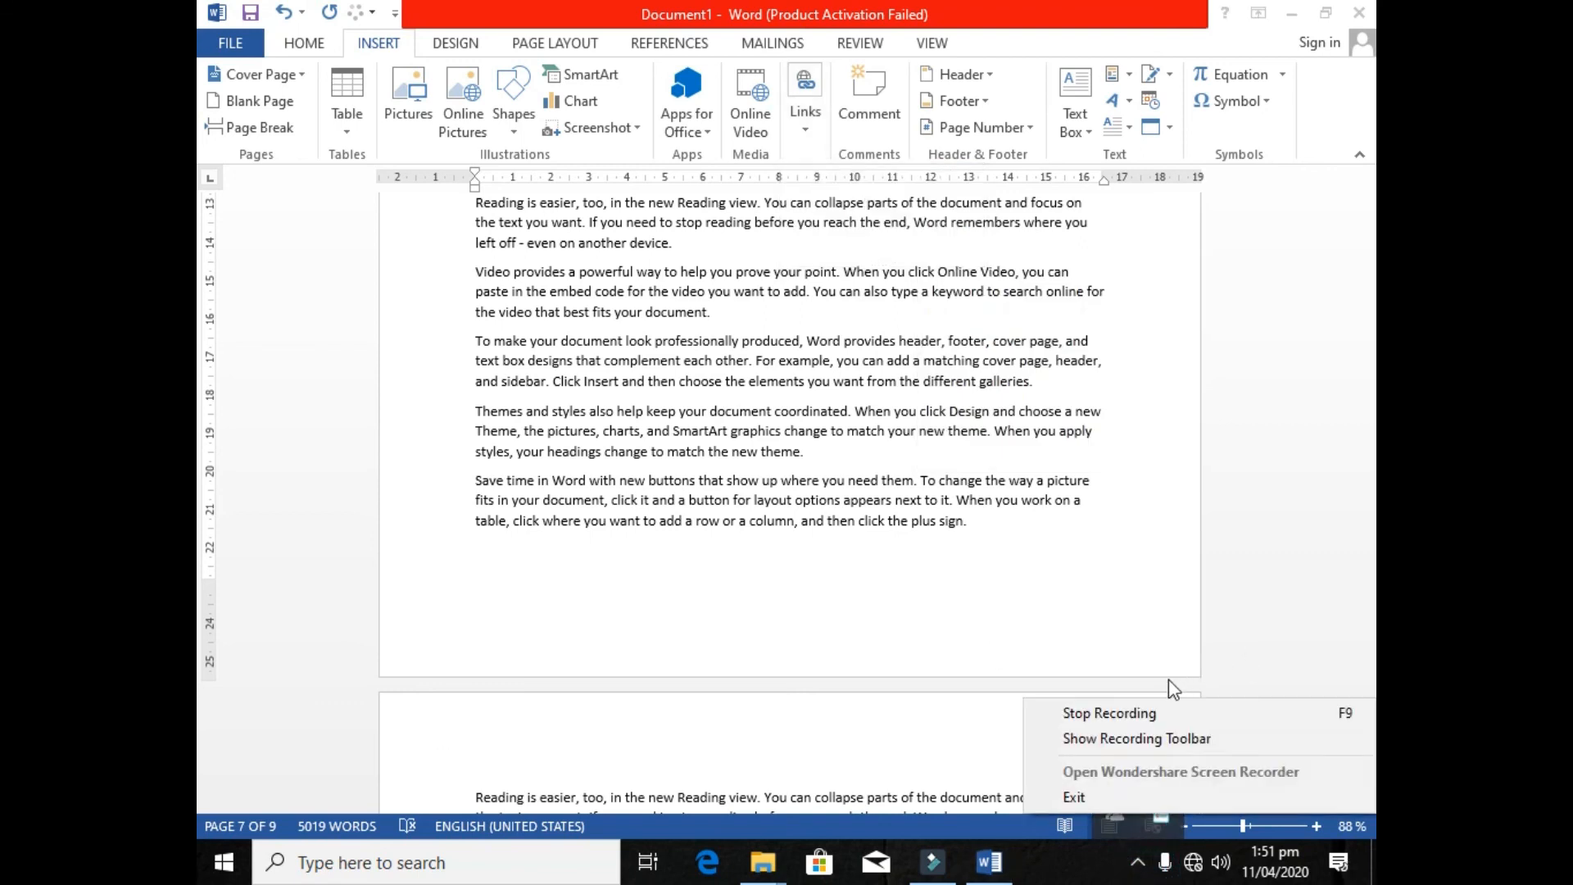